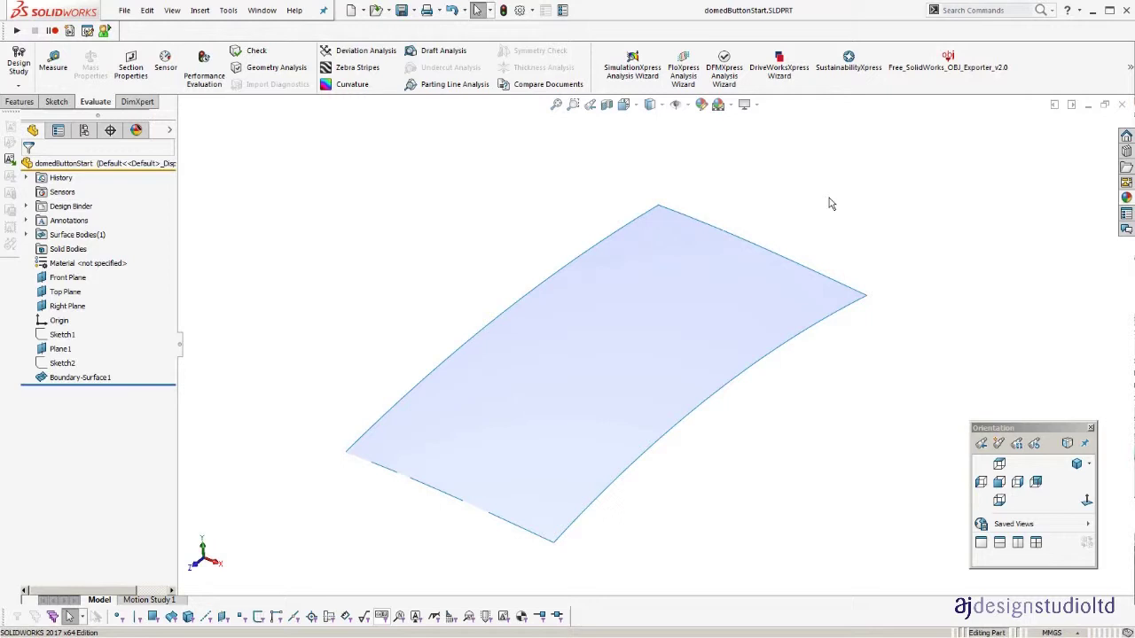
# Mirror the boundary surface body about the Right Plane.
pyautogui.hotkey('ctrl', '7')
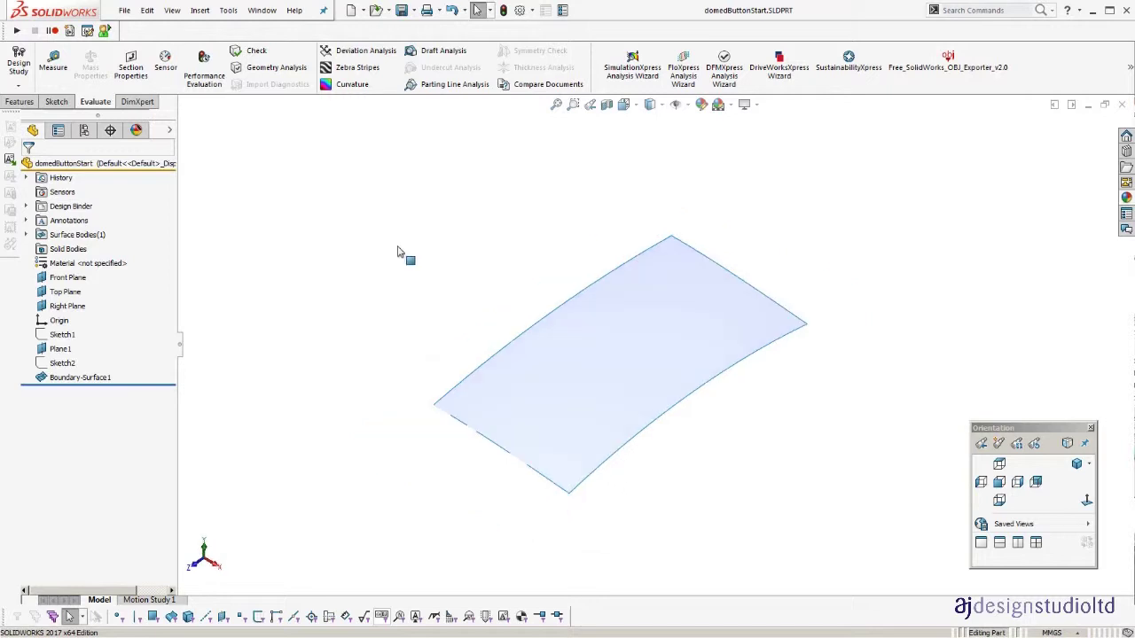
pyautogui.click(200, 9)
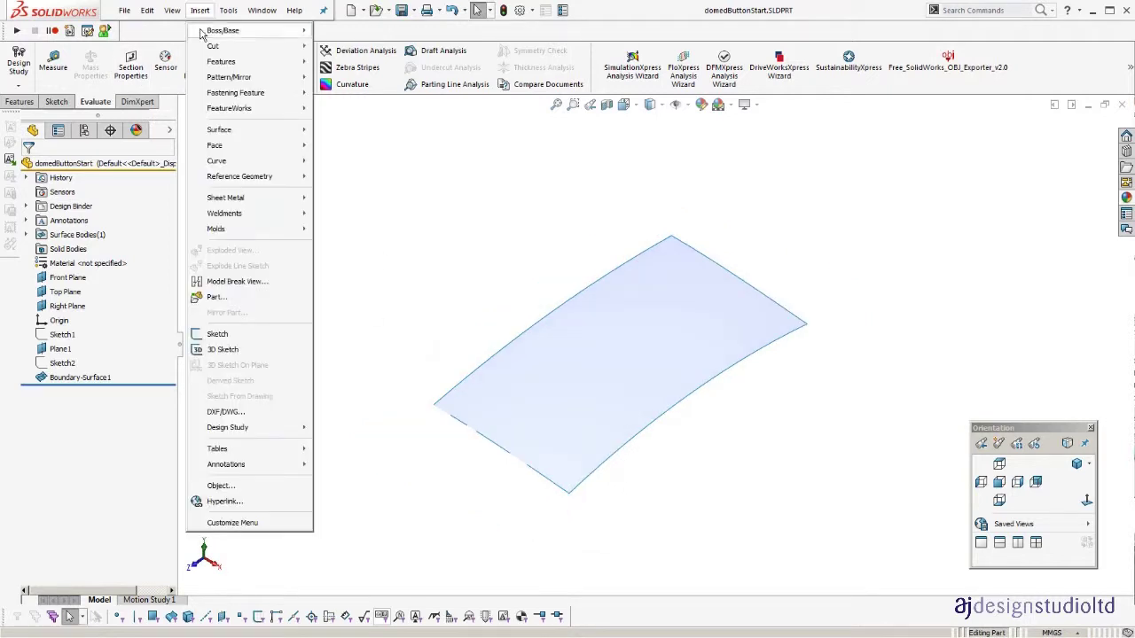
pyautogui.moveTo(247, 79)
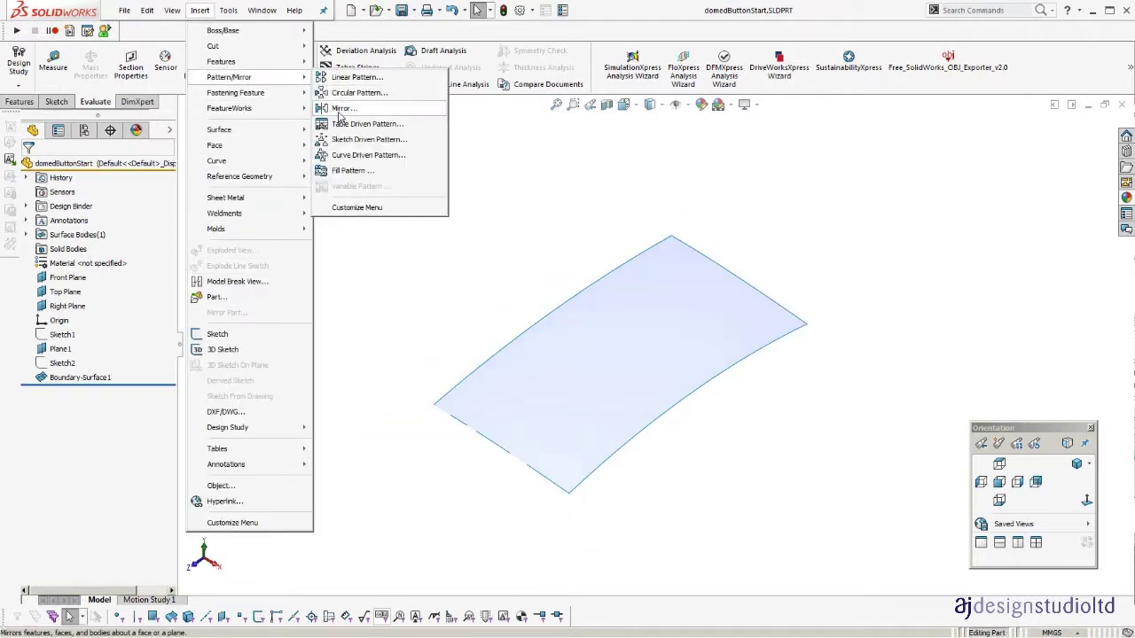
pyautogui.click(339, 108)
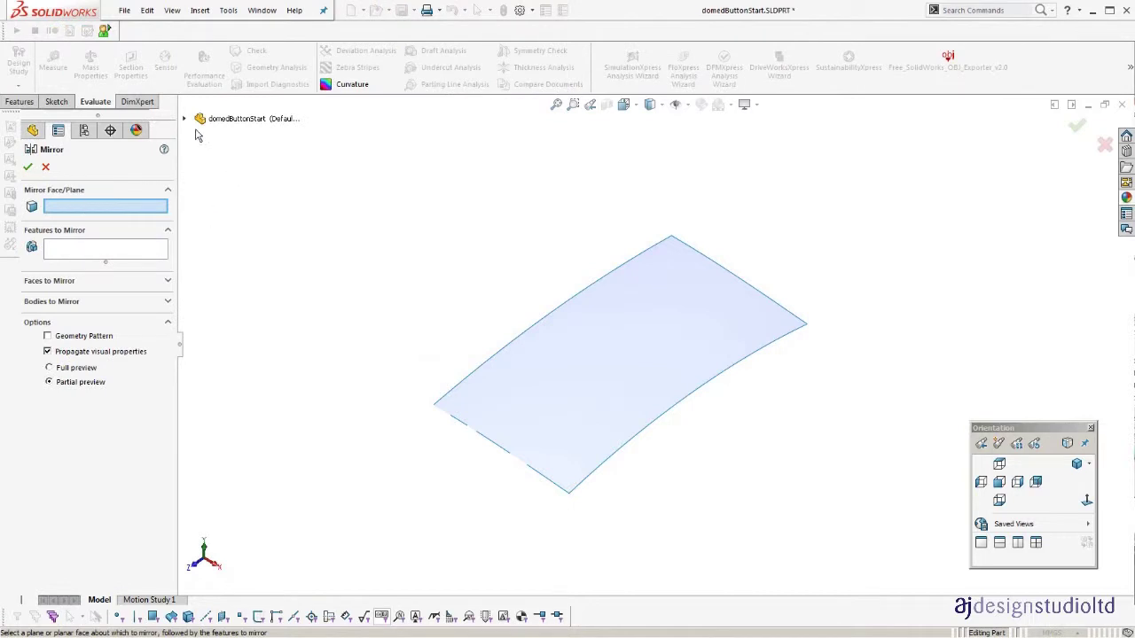
pyautogui.click(185, 118)
pyautogui.click(232, 263)
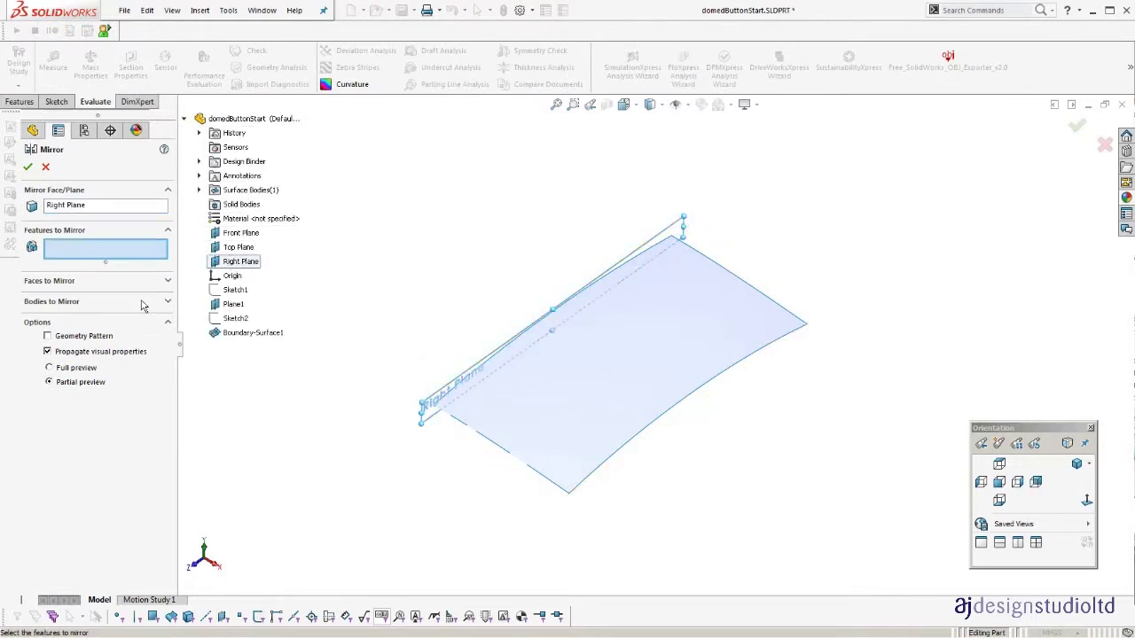
pyautogui.click(53, 302)
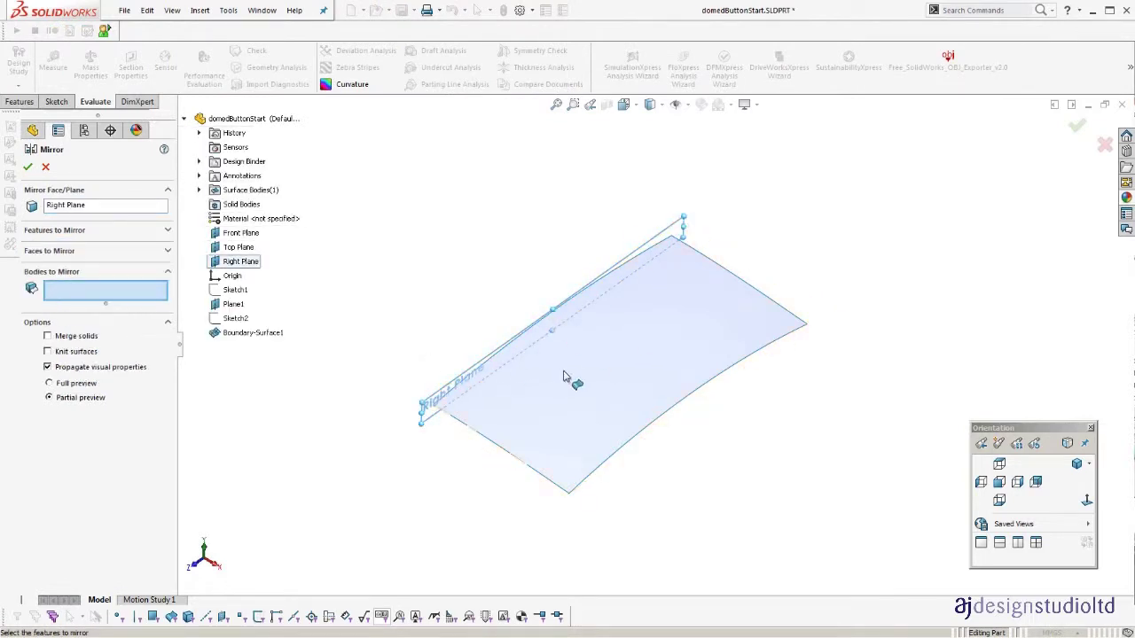
pyautogui.click(576, 373)
pyautogui.rightClick(584, 375)
pyautogui.click(829, 406)
# Knit the mirrored surface and the original boundary surface together.
pyautogui.moveTo(829, 405); pyautogui.dragTo(800, 404, button='right')
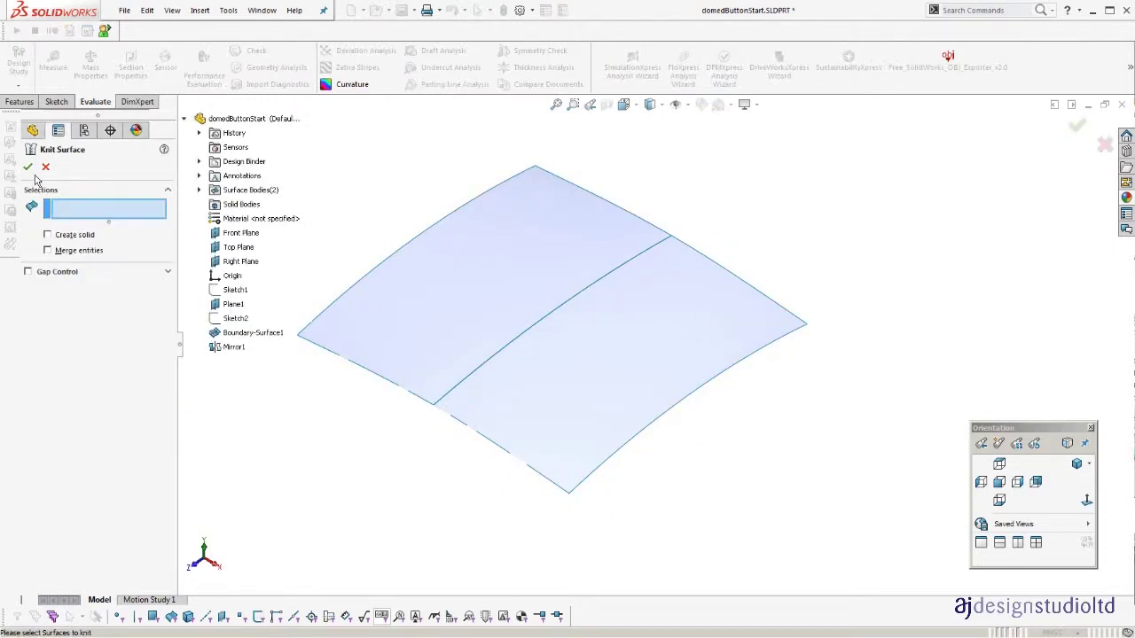
pyautogui.click(46, 167)
pyautogui.click(200, 9)
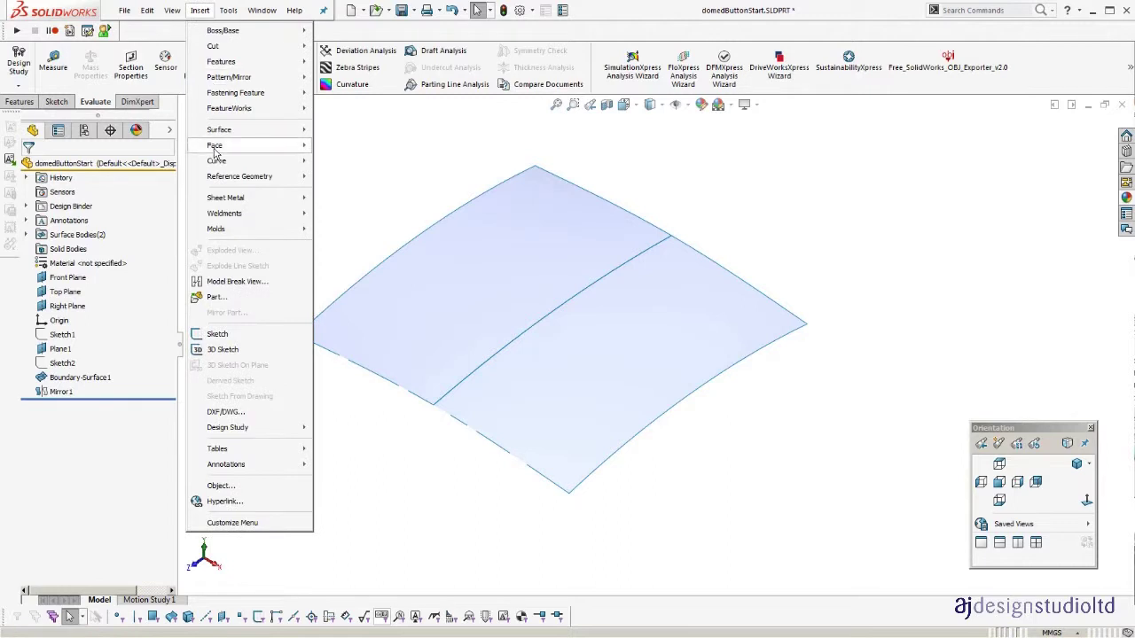
pyautogui.moveTo(222, 130)
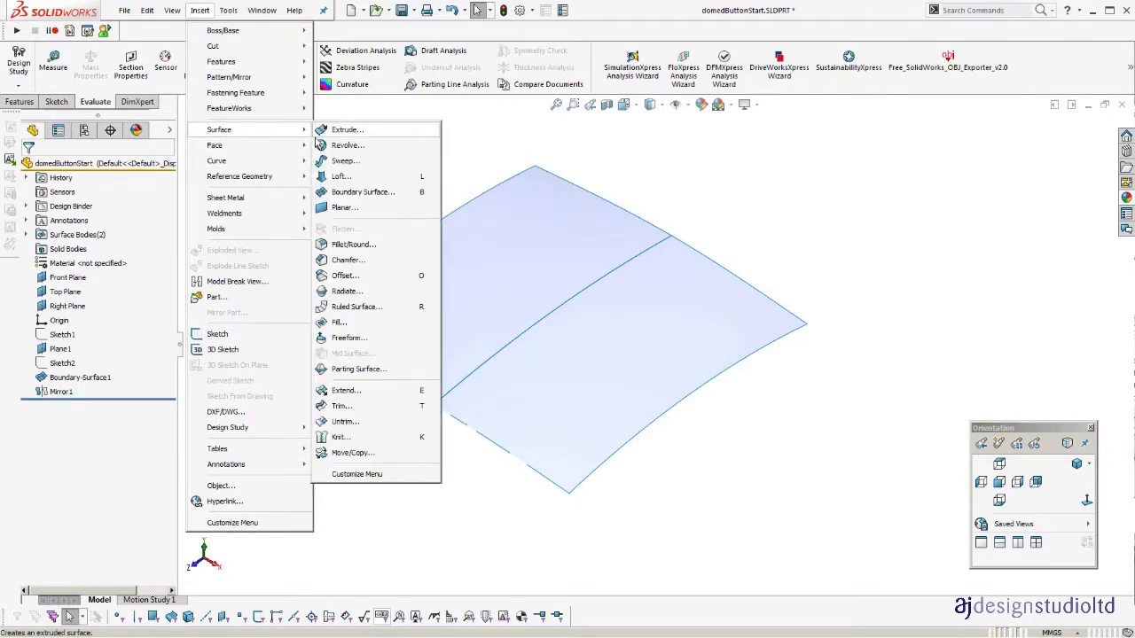
pyautogui.click(341, 437)
pyautogui.click(500, 300)
pyautogui.click(577, 360)
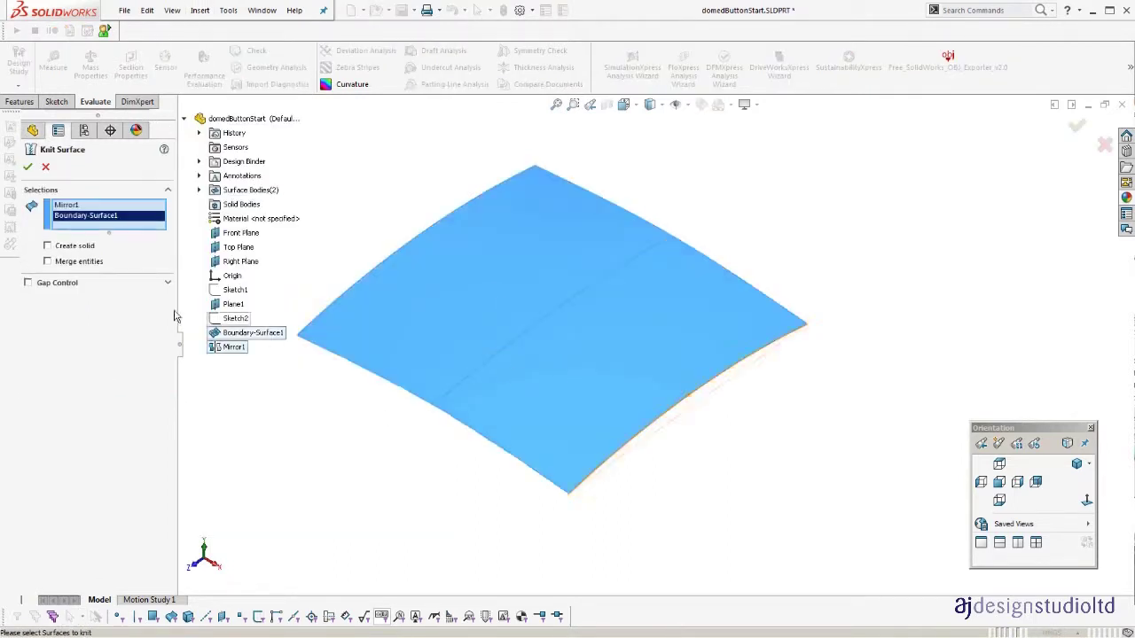
pyautogui.rightClick(595, 382)
# Turn on zebra stripes and examine how they flow across the joint between the two surface halves.
pyautogui.moveTo(595, 382)
pyautogui.mouseDown(button='middle')
pyautogui.moveTo(582, 350)
pyautogui.moveTo(580, 431)
pyautogui.moveTo(624, 248)
pyautogui.moveTo(611, 231)
pyautogui.mouseUp(button='middle')
pyautogui.click(687, 202)
pyautogui.moveTo(629, 402); pyautogui.dragTo(610, 343, button='right')
pyautogui.moveTo(610, 348)
pyautogui.mouseDown(button='middle')
pyautogui.moveTo(588, 419)
pyautogui.moveTo(573, 271)
pyautogui.moveTo(543, 295)
pyautogui.mouseUp(button='middle')
pyautogui.scroll(1, 589, 410)
# Set the D1 height dimension of Sketch1 to 5 mm to exaggerate the dome's curvature.
pyautogui.doubleClick(589, 411)
pyautogui.doubleClick(538, 345)
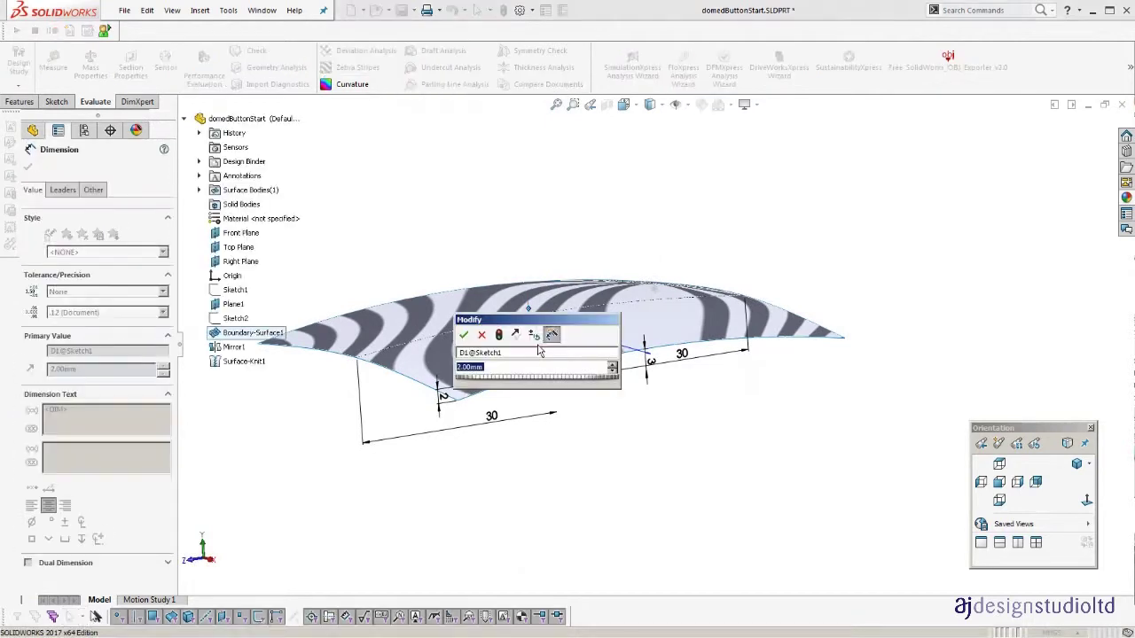
pyautogui.write('5')
pyautogui.press('Return')
pyautogui.click(796, 258)
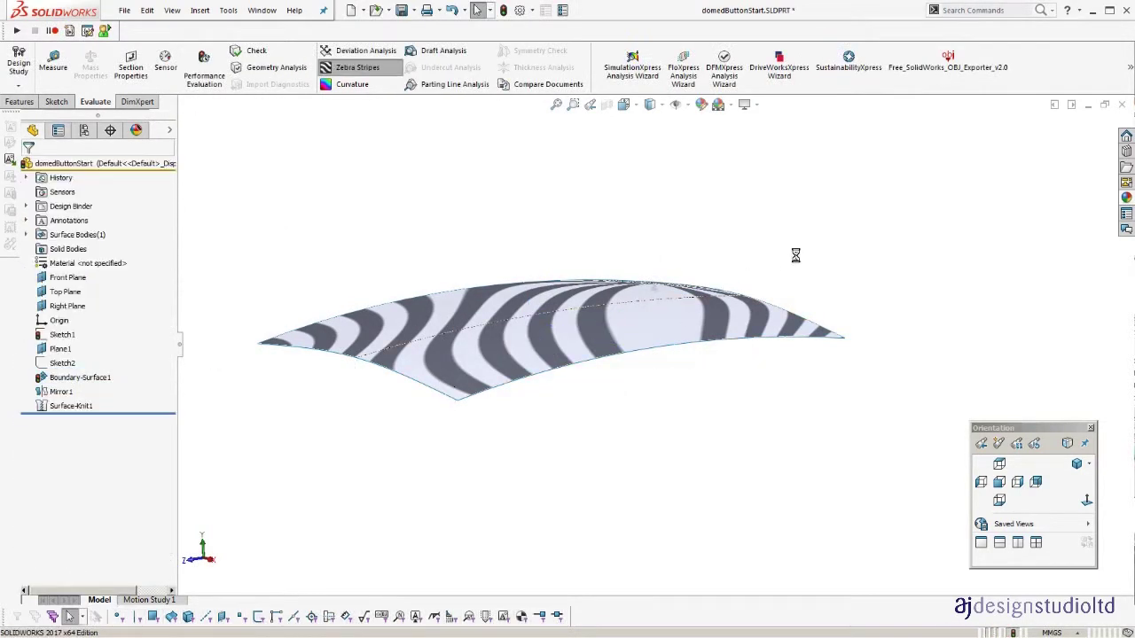
# Set the D1 height dimension of Sketch1 to 3 mm and turn off the zebra stripes.
pyautogui.moveTo(503, 305); pyautogui.dragTo(560, 297, button='middle')
pyautogui.click(597, 319)
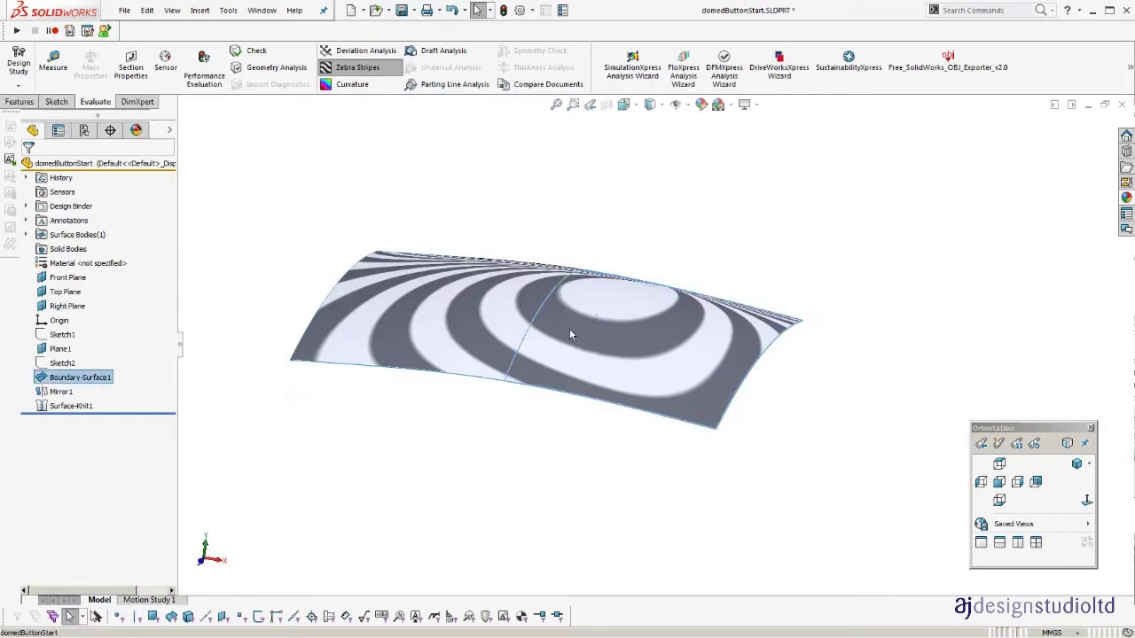
pyautogui.doubleClick(569, 329)
pyautogui.doubleClick(656, 331)
pyautogui.moveTo(654, 362); pyautogui.dragTo(560, 347, button='middle')
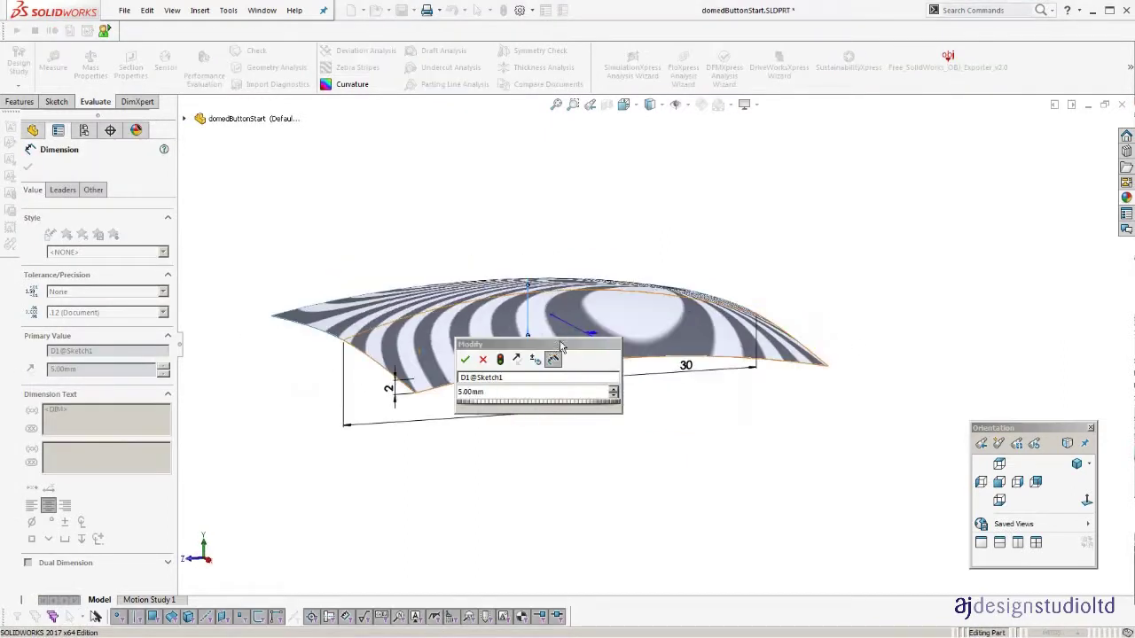
pyautogui.click(536, 392)
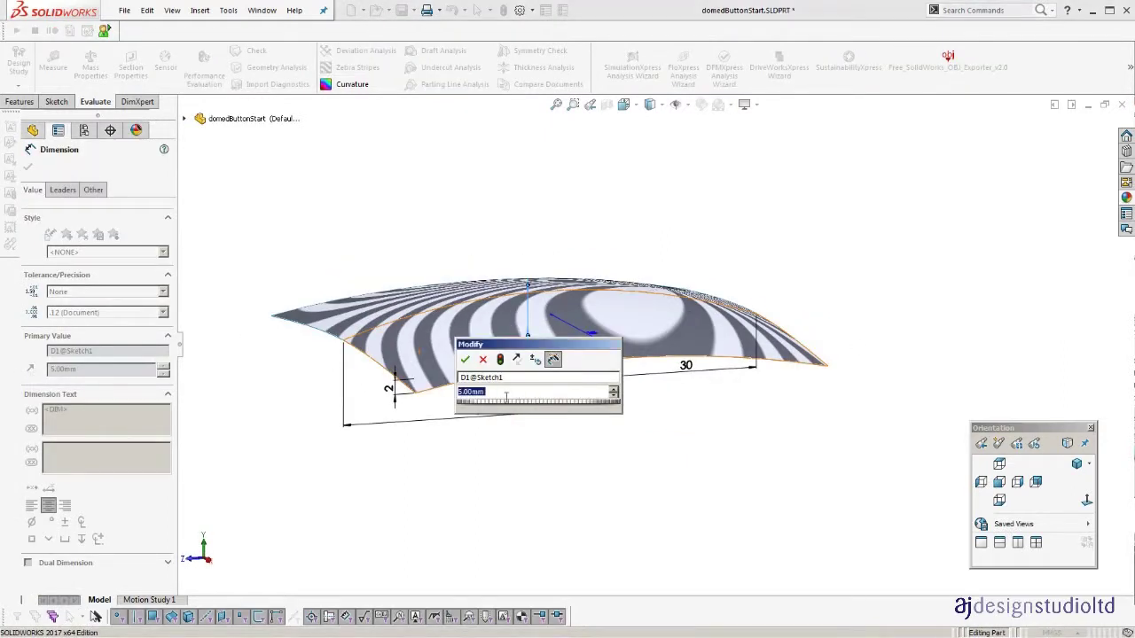
pyautogui.write('3')
pyautogui.press('Return')
pyautogui.click(783, 486)
pyautogui.moveTo(670, 419); pyautogui.dragTo(621, 413, button='middle')
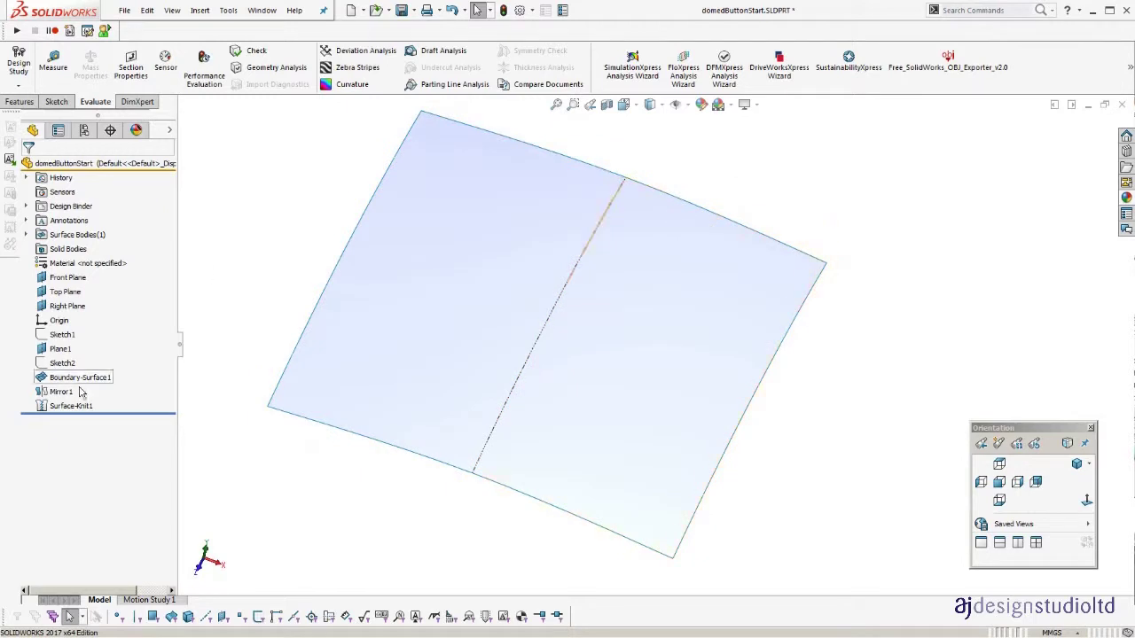
# Delete the mirror feature together with its dependent knit surface.
pyautogui.click(64, 393)
pyautogui.press('Delete')
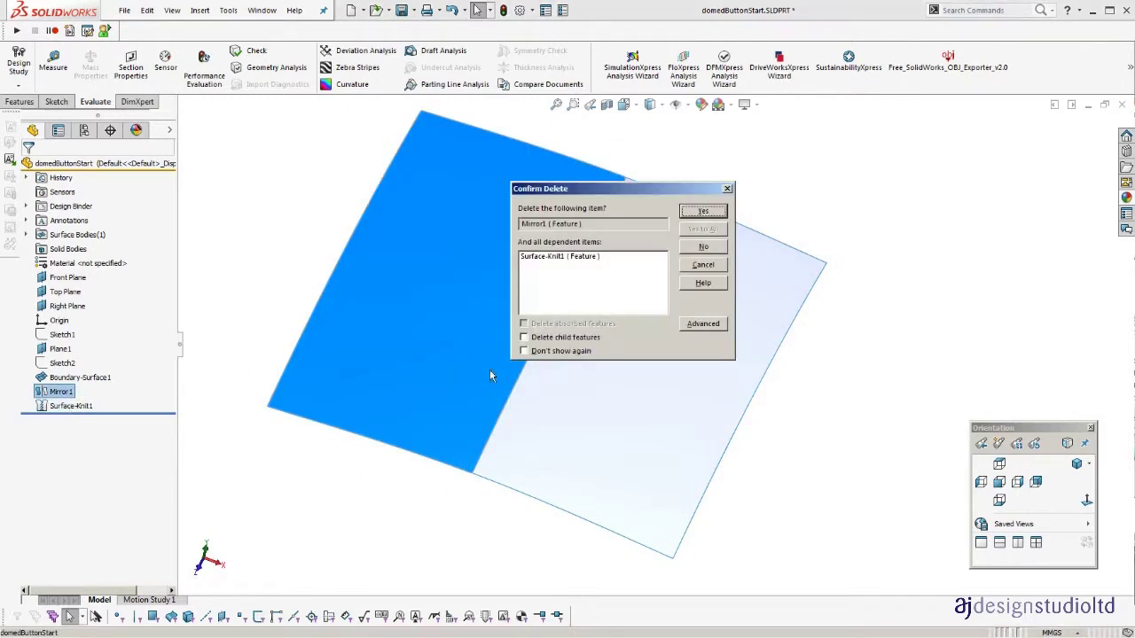
pyautogui.click(703, 212)
# Show the reference planes and start a sketch on the Top Plane, viewed face-on.
pyautogui.moveTo(793, 215); pyautogui.dragTo(637, 279, button='middle')
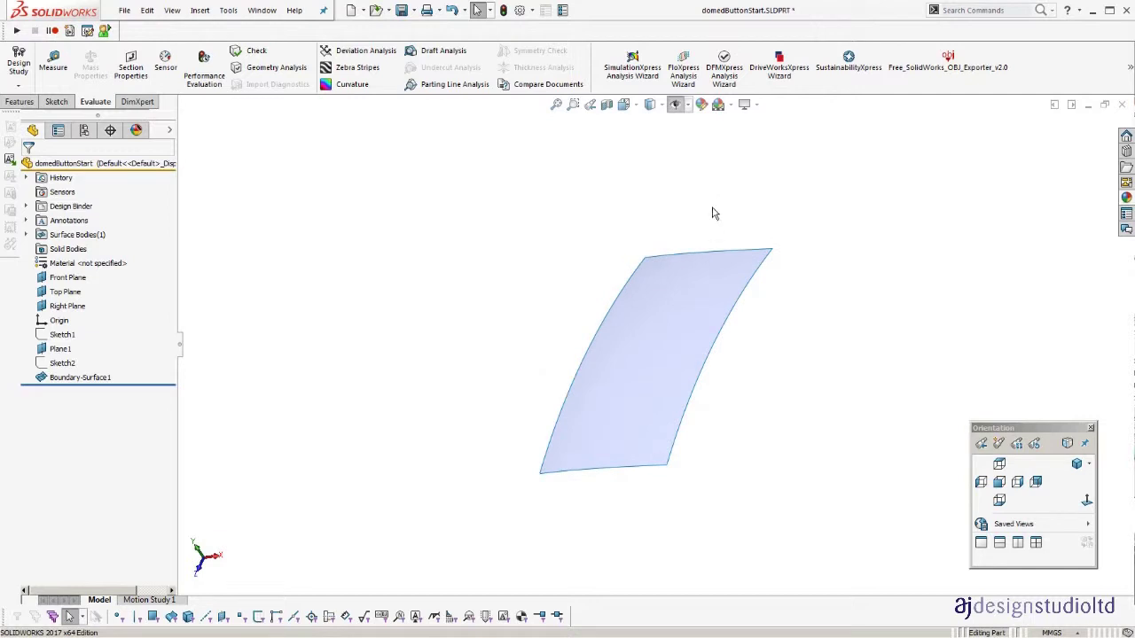
pyautogui.press('h')
pyautogui.moveTo(711, 217); pyautogui.dragTo(734, 226, button='middle')
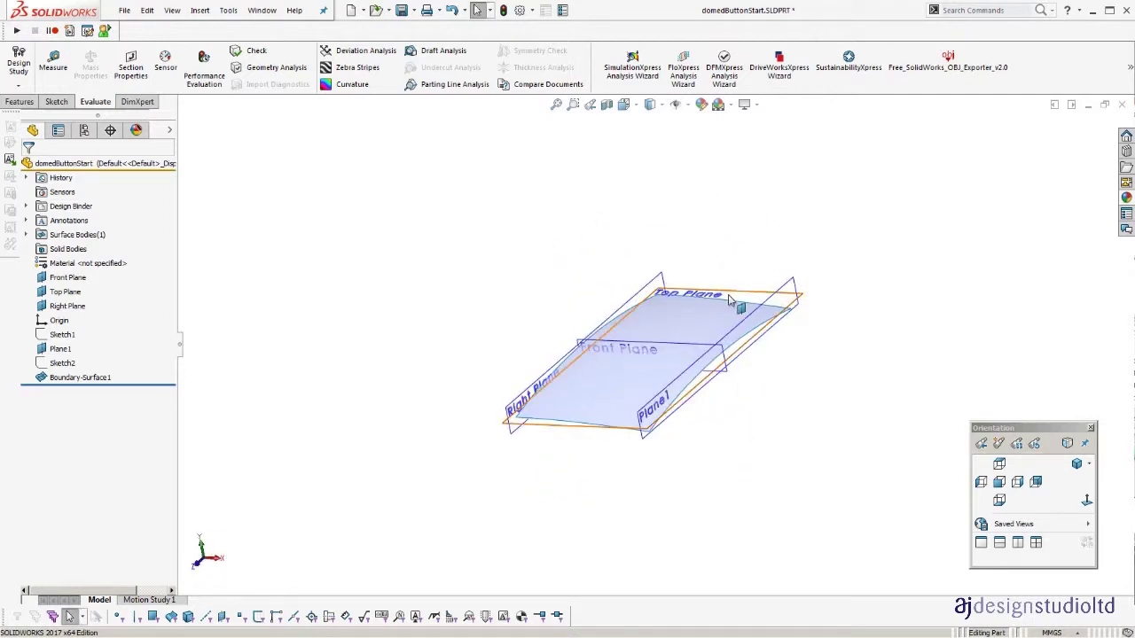
pyautogui.click(729, 300)
pyautogui.click(780, 255)
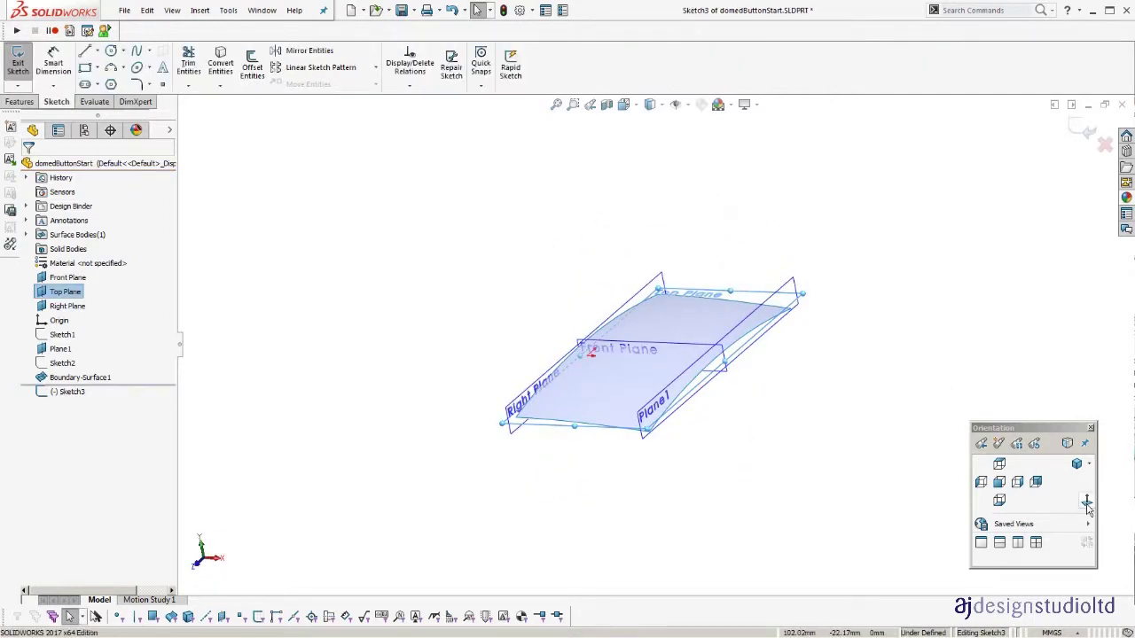
pyautogui.click(1087, 502)
pyautogui.scroll(-2, 628, 334)
pyautogui.scroll(2, 623, 331)
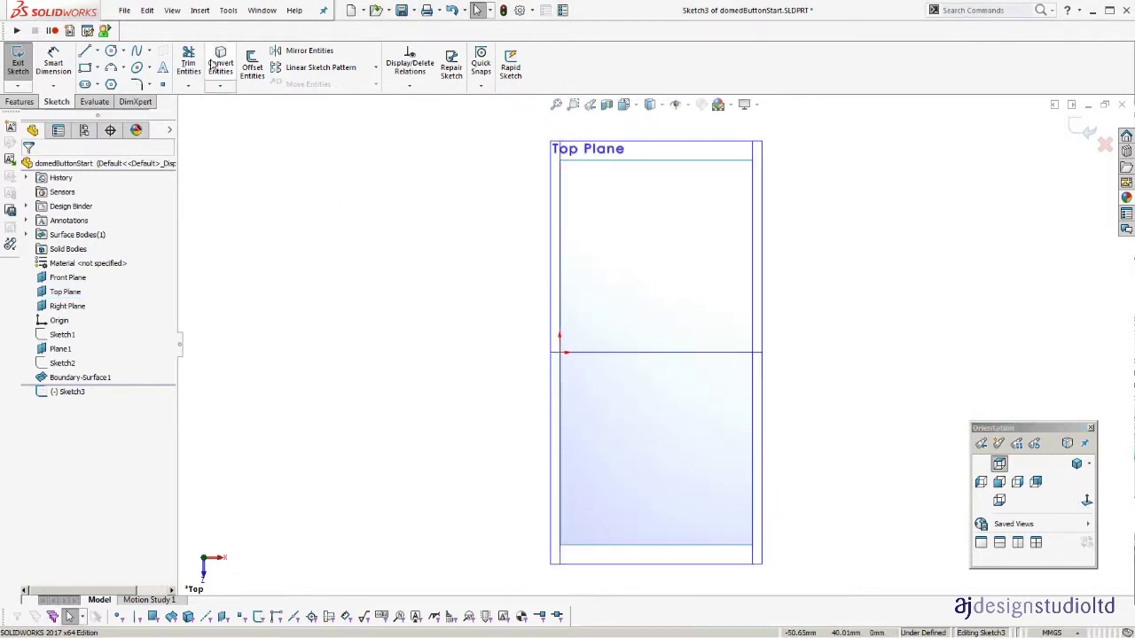
# Sketch three construction lines forming a half rectangle about 17.6 mm wide and 33 mm tall, with its open side on the Right Plane.
pyautogui.click(113, 68)
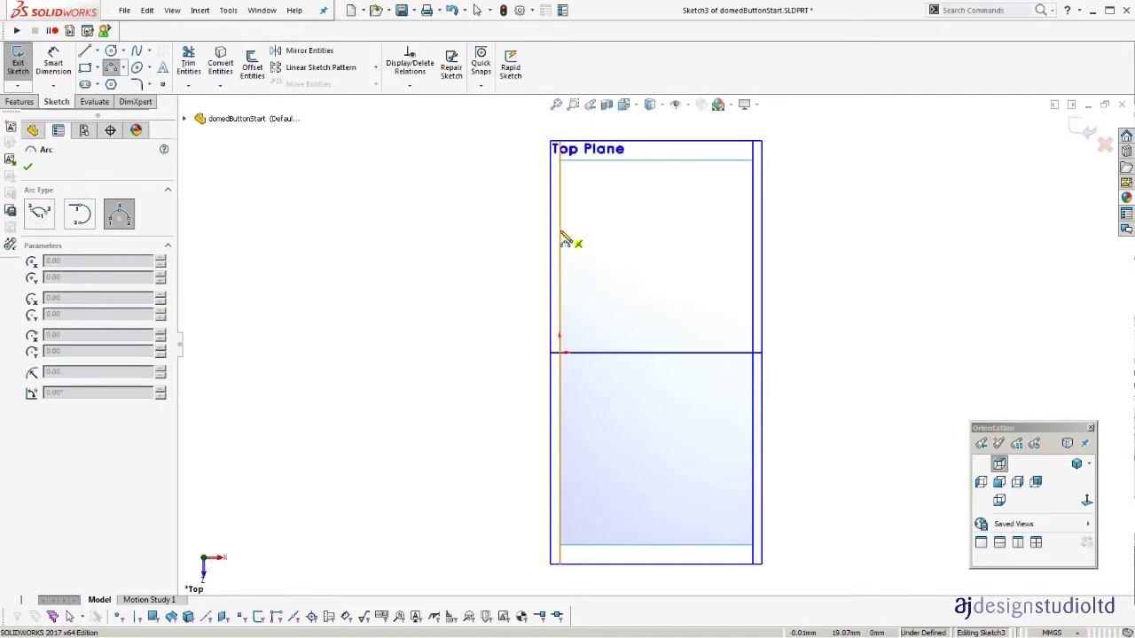
pyautogui.click(98, 50)
pyautogui.click(111, 82)
pyautogui.click(560, 252)
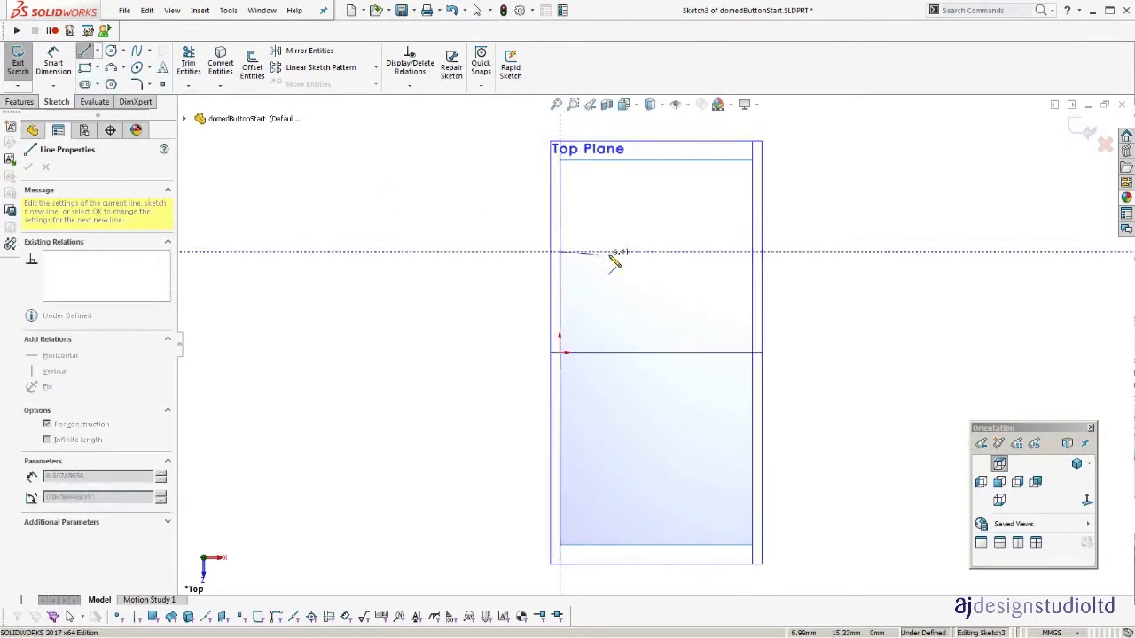
pyautogui.click(673, 251)
pyautogui.click(673, 461)
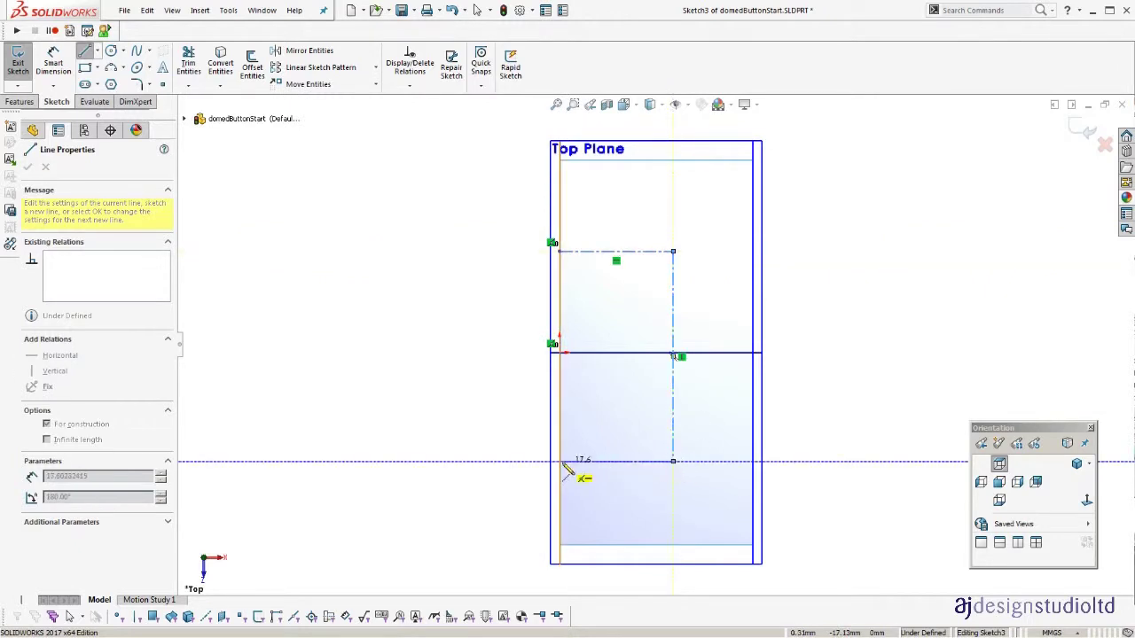
pyautogui.click(560, 461)
pyautogui.rightClick(567, 462)
pyautogui.click(606, 474)
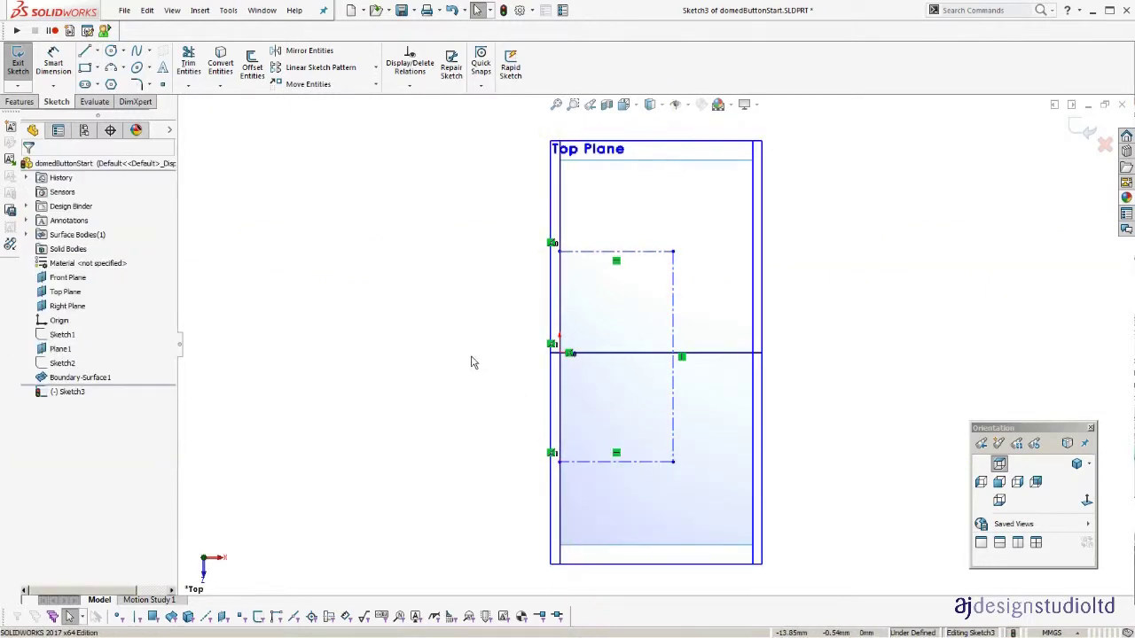
# Hide the planes and sketch a three-point arc of about 60 mm radius from the rectangle's upper outer corner to the Right Plane edge.
pyautogui.press('h')
pyautogui.click(111, 68)
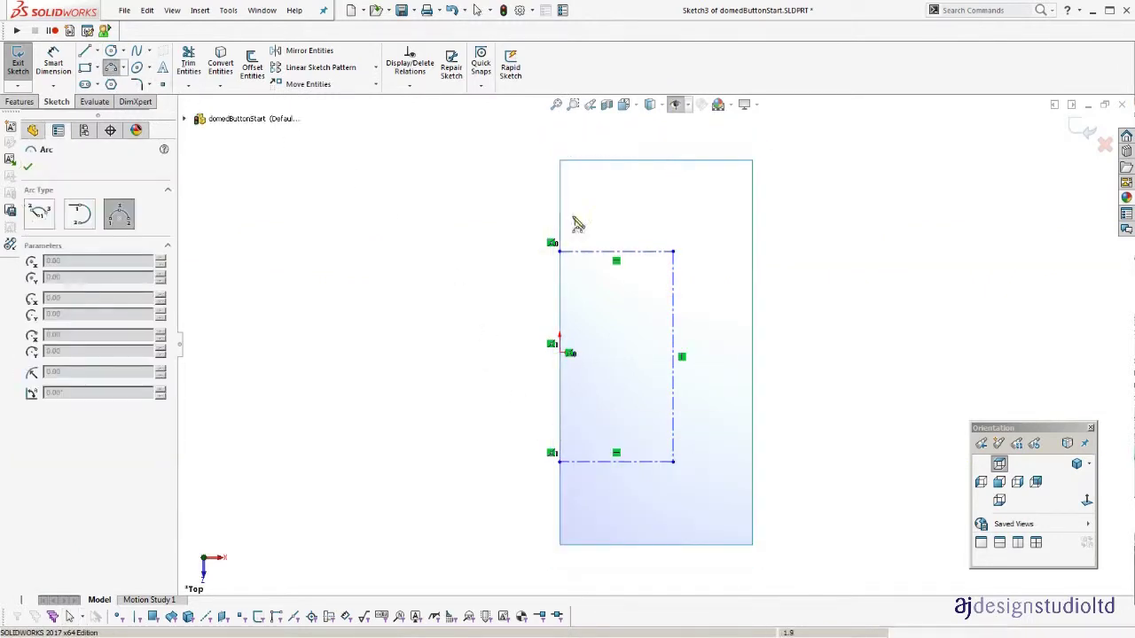
pyautogui.click(673, 252)
pyautogui.click(559, 227)
pyautogui.click(618, 241)
# Sketch outward-bowing three-point arcs of about 64 mm radius along the outer vertical line and about 79 mm radius below the lower line.
pyautogui.click(673, 252)
pyautogui.click(674, 461)
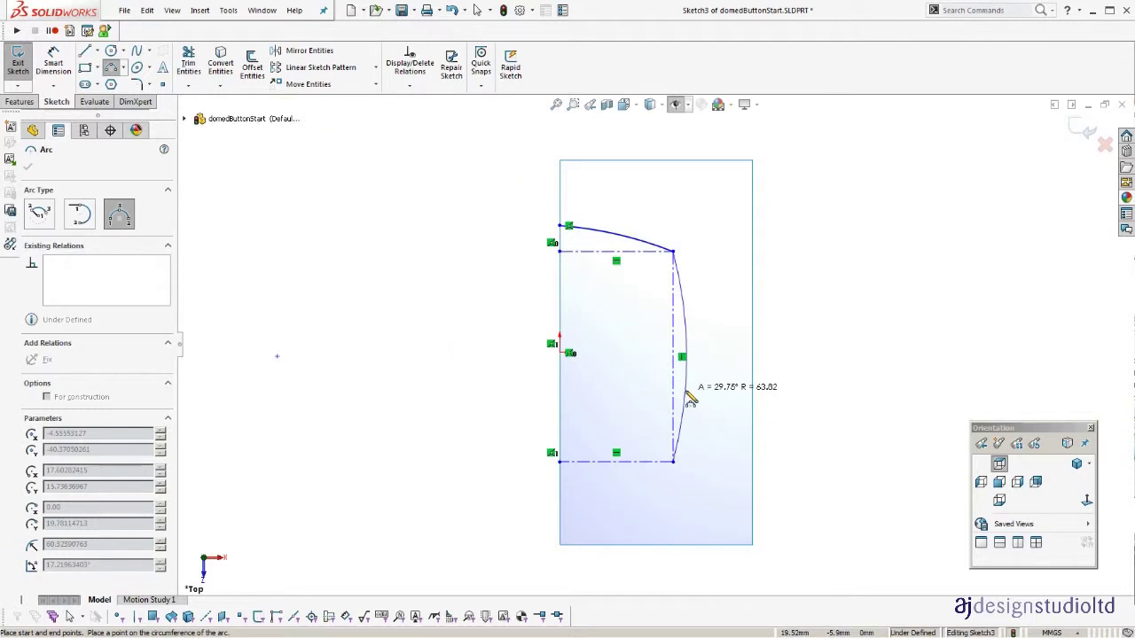
pyautogui.click(684, 398)
pyautogui.click(674, 461)
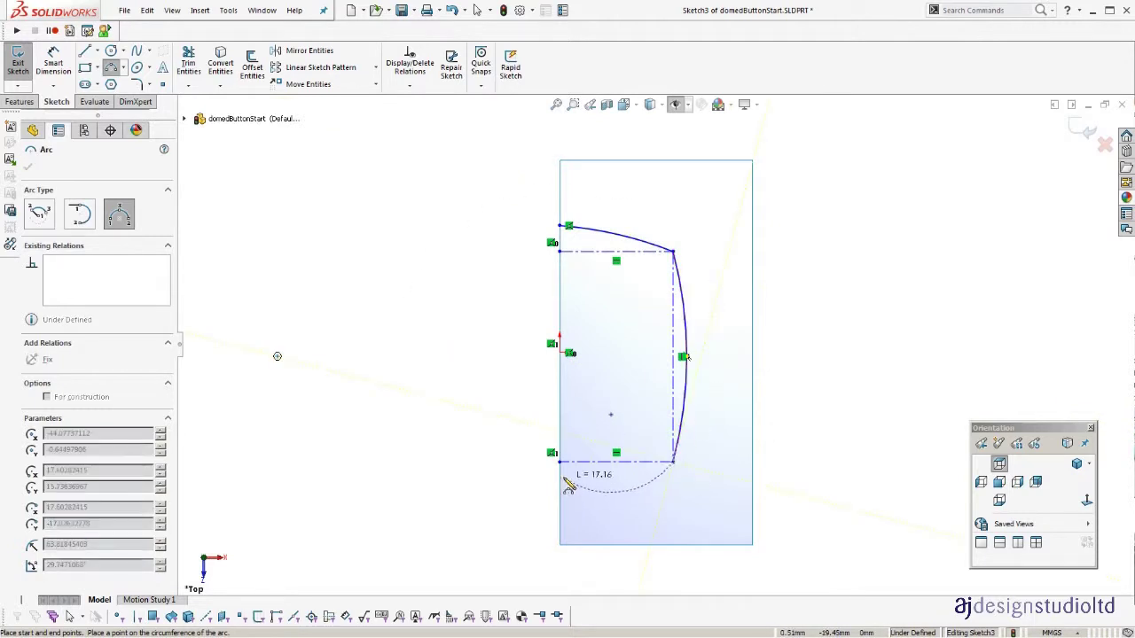
pyautogui.click(561, 479)
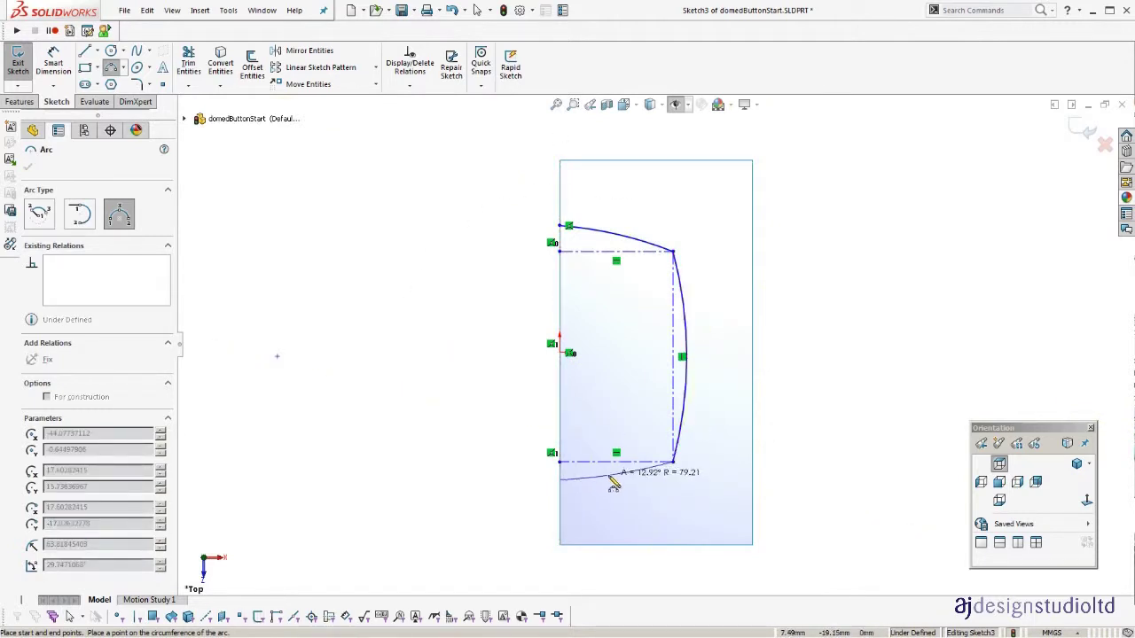
pyautogui.click(611, 476)
pyautogui.press('Escape')
# Show the reference planes and make the upper arc's centre point coincident with the Right Plane.
pyautogui.click(593, 231)
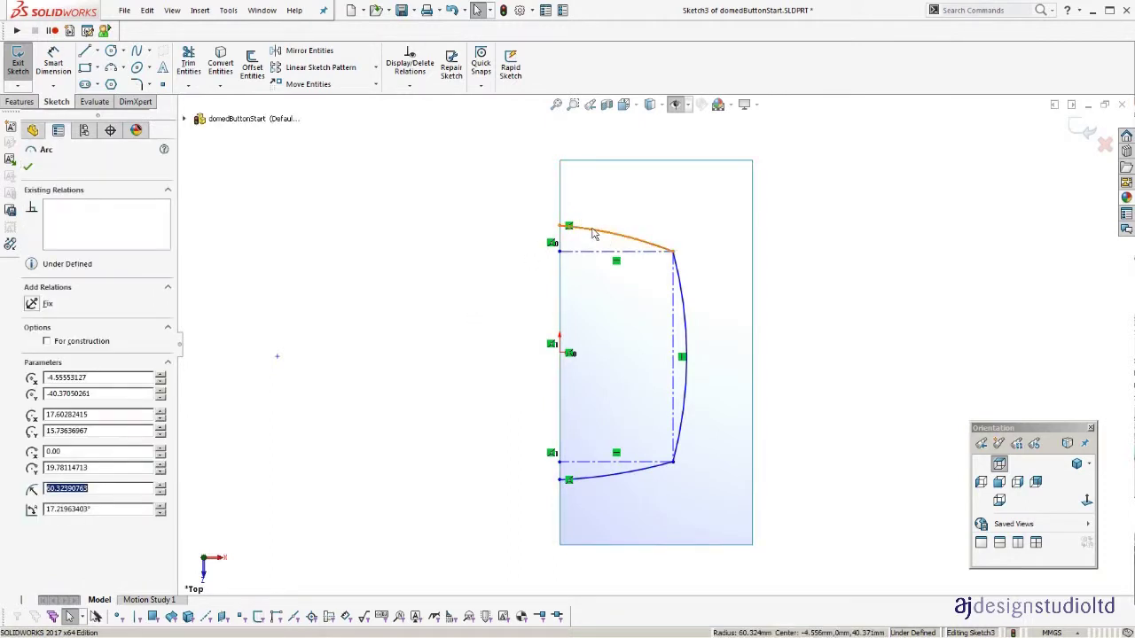
pyautogui.click(478, 355)
pyautogui.click(278, 358)
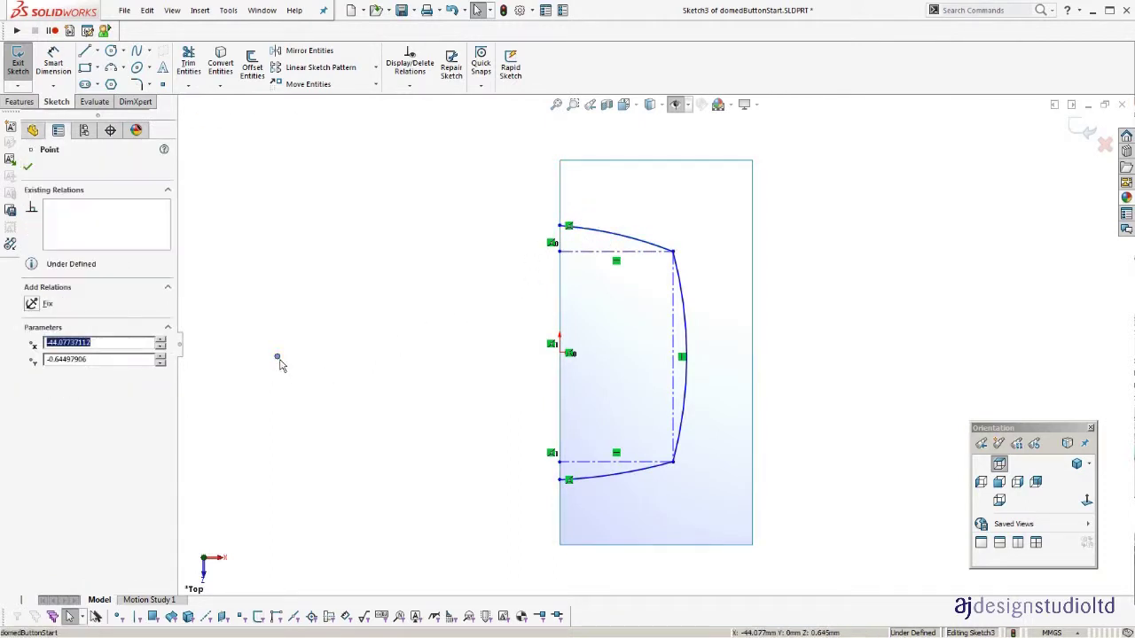
pyautogui.click(505, 397)
pyautogui.scroll(1, 630, 429)
pyautogui.keyDown('ctrl'); pyautogui.moveTo(636, 396); pyautogui.dragTo(666, 332, button='middle'); pyautogui.keyUp('ctrl')
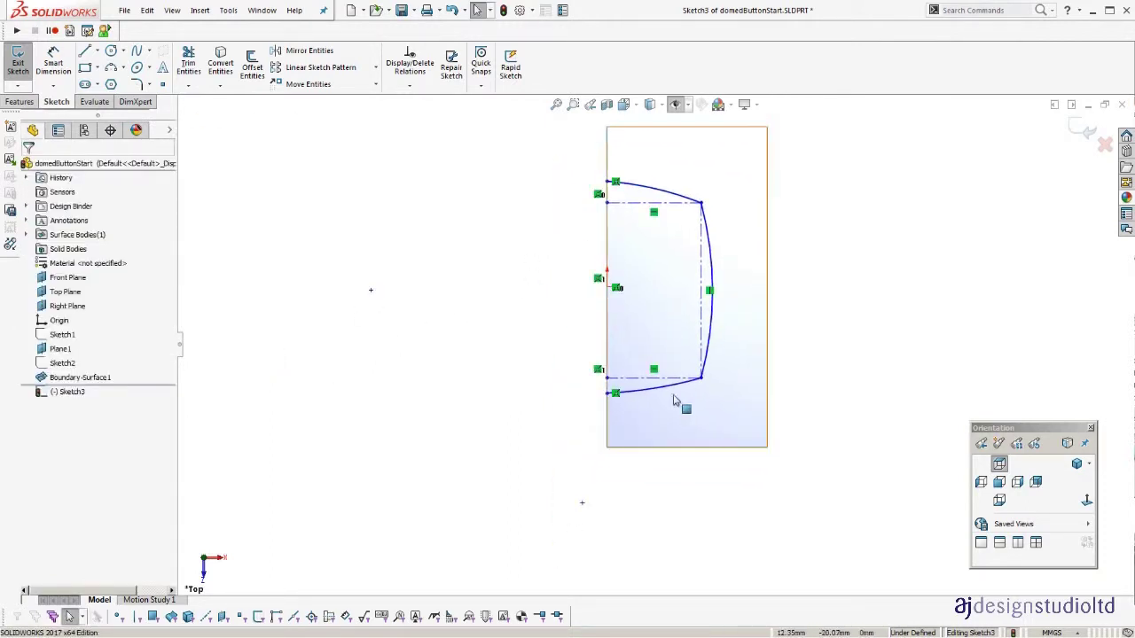
pyautogui.click(581, 503)
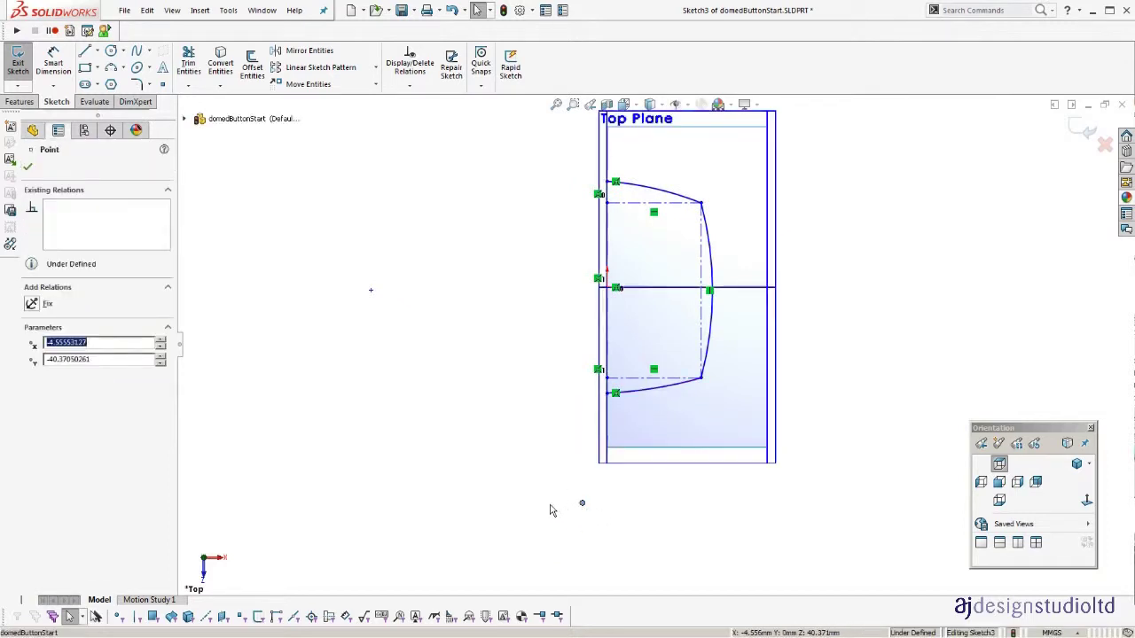
pyautogui.keyDown('ctrl'); pyautogui.click(607, 462); pyautogui.keyUp('ctrl')
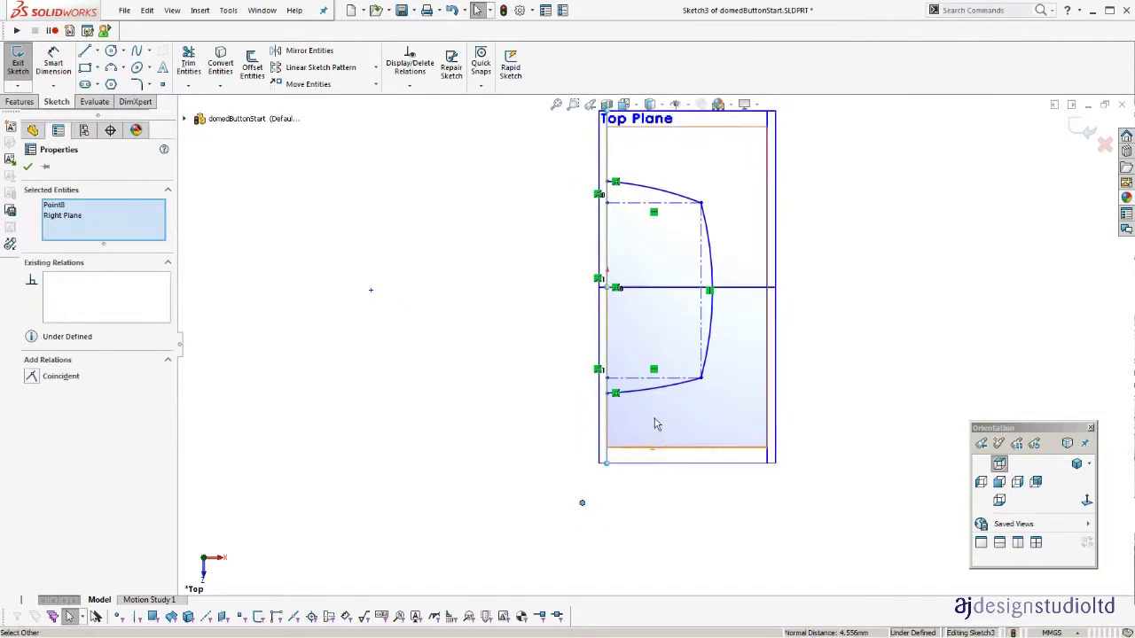
pyautogui.click(524, 335)
pyautogui.keyDown('ctrl'); pyautogui.moveTo(523, 336); pyautogui.dragTo(499, 426, button='middle'); pyautogui.keyUp('ctrl')
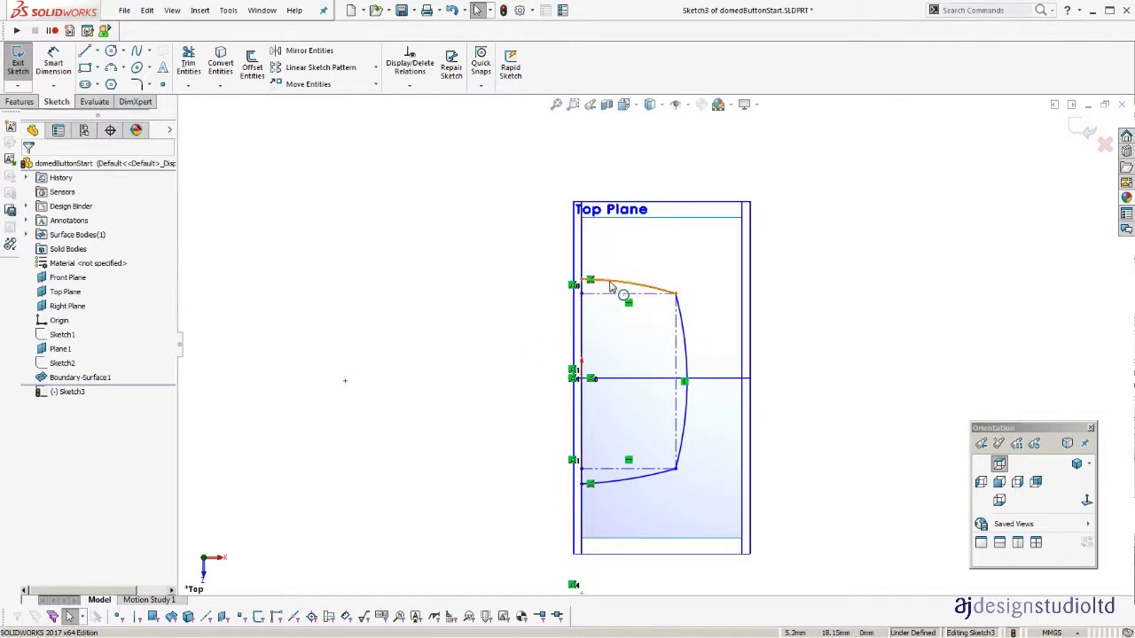
# Make the lower arc's centre point coincident with the Right Plane and hide the reference planes.
pyautogui.click(610, 282)
pyautogui.scroll(1, 541, 428)
pyautogui.click(534, 433)
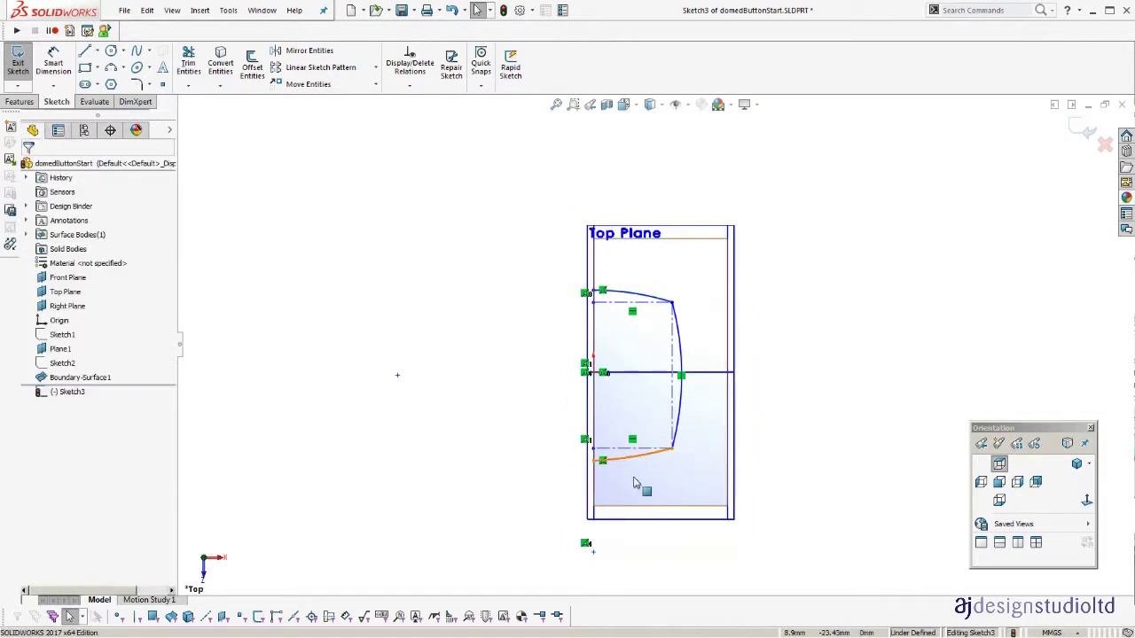
pyautogui.click(633, 456)
pyautogui.scroll(2, 519, 383)
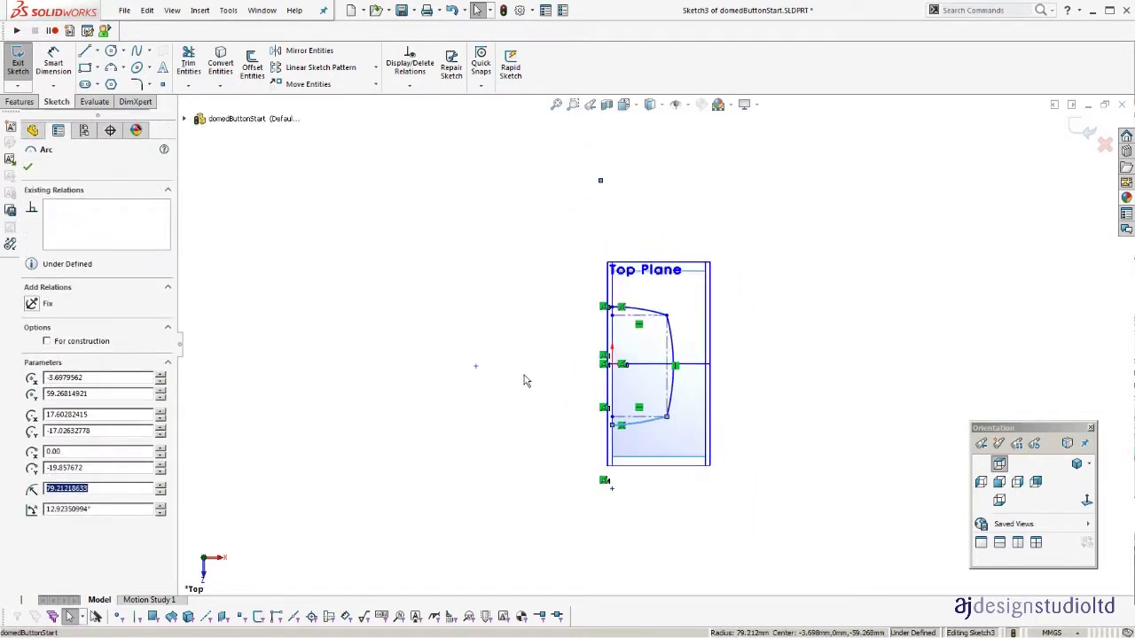
pyautogui.click(597, 220)
pyautogui.click(600, 180)
pyautogui.scroll(-5, 603, 266)
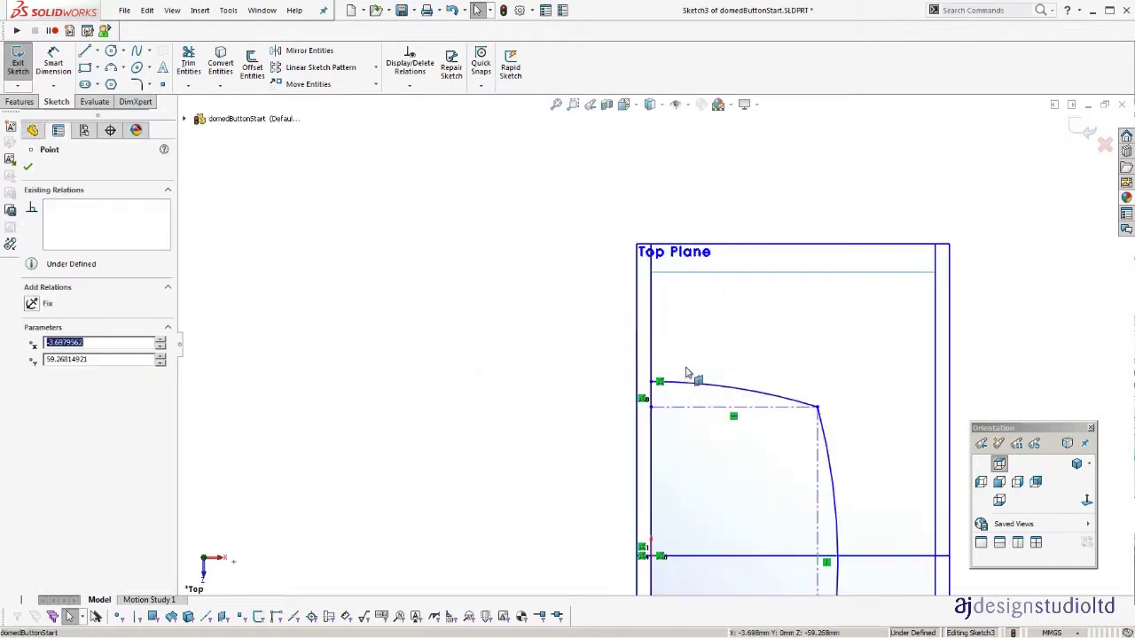
pyautogui.keyDown('ctrl'); pyautogui.click(652, 280); pyautogui.keyUp('ctrl')
pyautogui.click(495, 232)
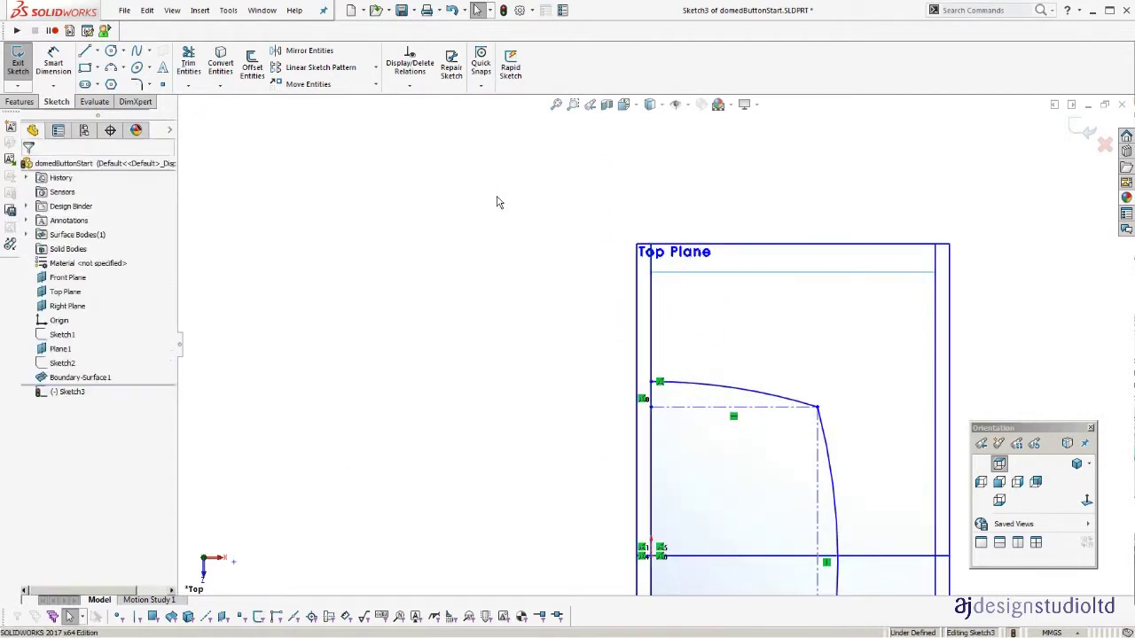
pyautogui.scroll(2, 498, 245)
pyautogui.press('h')
# Dimension the outer vertical construction line to a length of 30 mm.
pyautogui.scroll(-1, 711, 377)
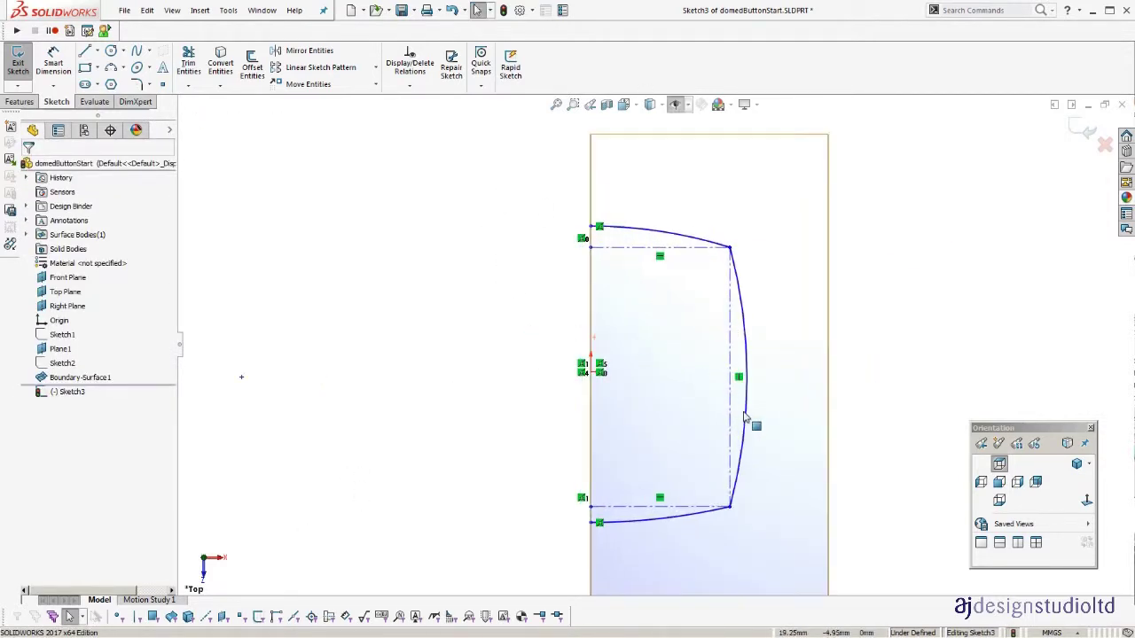
pyautogui.click(55, 64)
pyautogui.click(730, 369)
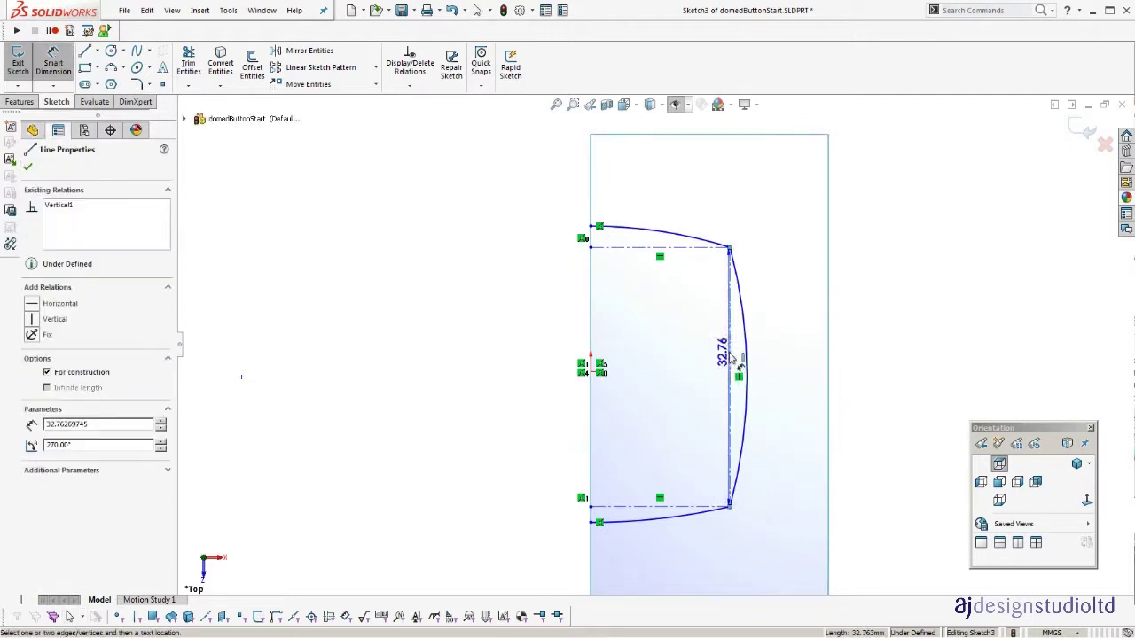
pyautogui.click(875, 367)
pyautogui.write('30')
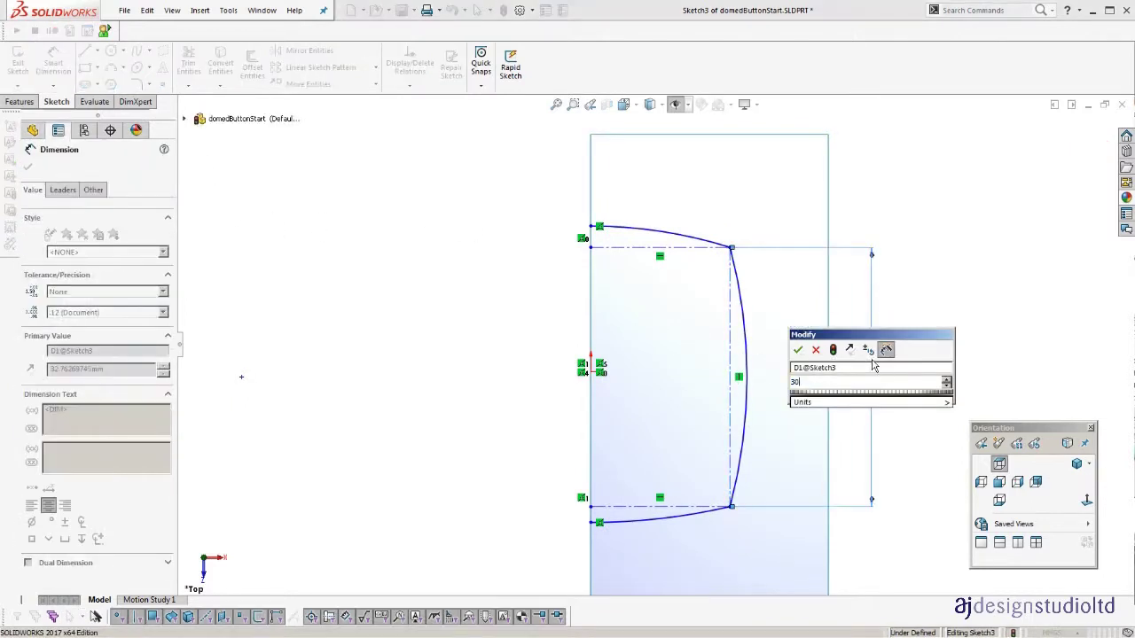
pyautogui.press('Return')
pyautogui.press('Escape')
# Apply an equal relation to the upper, outer and lower arcs of the outline.
pyautogui.keyDown('ctrl'); pyautogui.moveTo(859, 413); pyautogui.dragTo(839, 347, button='middle'); pyautogui.keyUp('ctrl')
pyautogui.scroll(1, 857, 408)
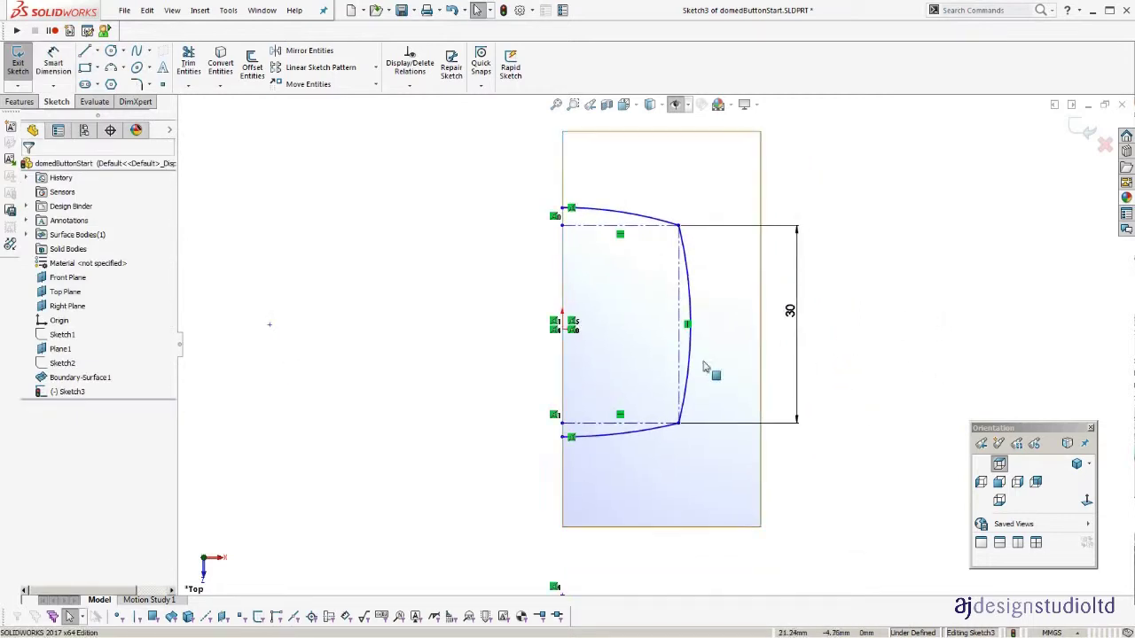
pyautogui.click(599, 214)
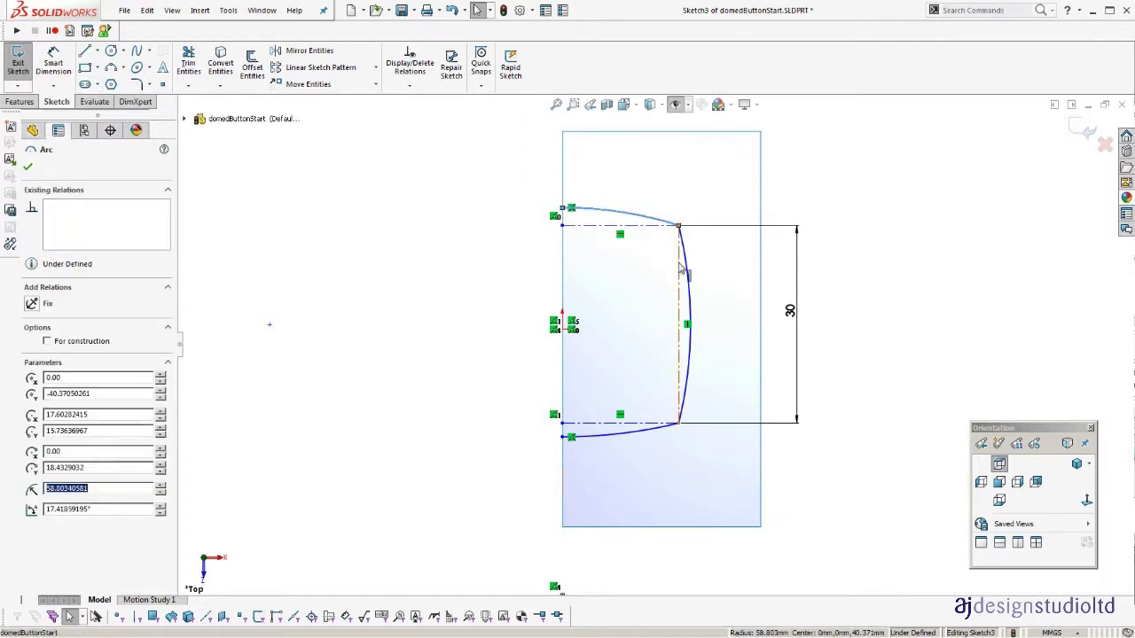
pyautogui.keyDown('ctrl'); pyautogui.click(685, 266); pyautogui.keyUp('ctrl')
pyautogui.keyDown('ctrl'); pyautogui.click(610, 432); pyautogui.keyUp('ctrl')
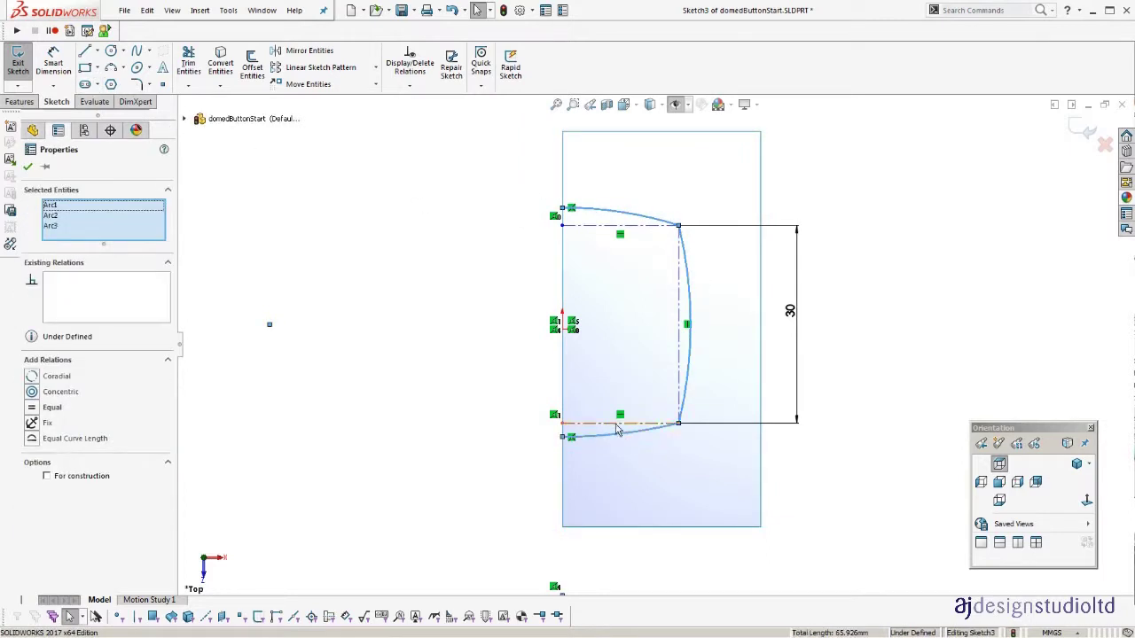
pyautogui.click(687, 377)
pyautogui.click(454, 350)
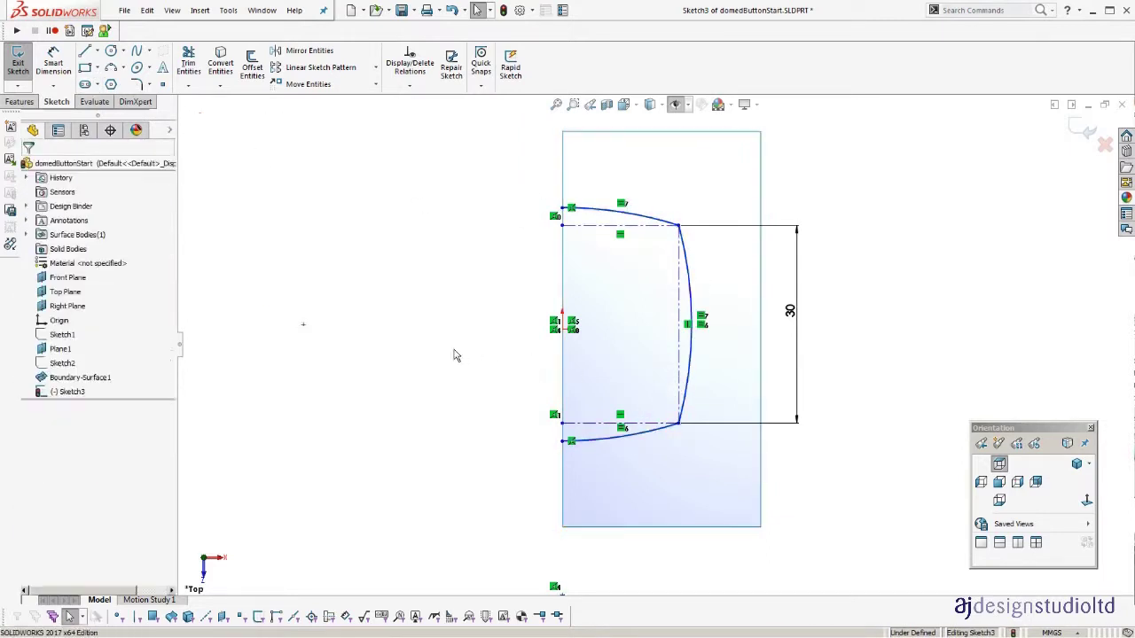
# Set a 2 mm vertical distance between the inner ends of the lower arc and the lower construction line.
pyautogui.keyDown('ctrl'); pyautogui.moveTo(454, 362); pyautogui.dragTo(453, 326, button='middle'); pyautogui.keyUp('ctrl')
pyautogui.scroll(-2, 716, 331)
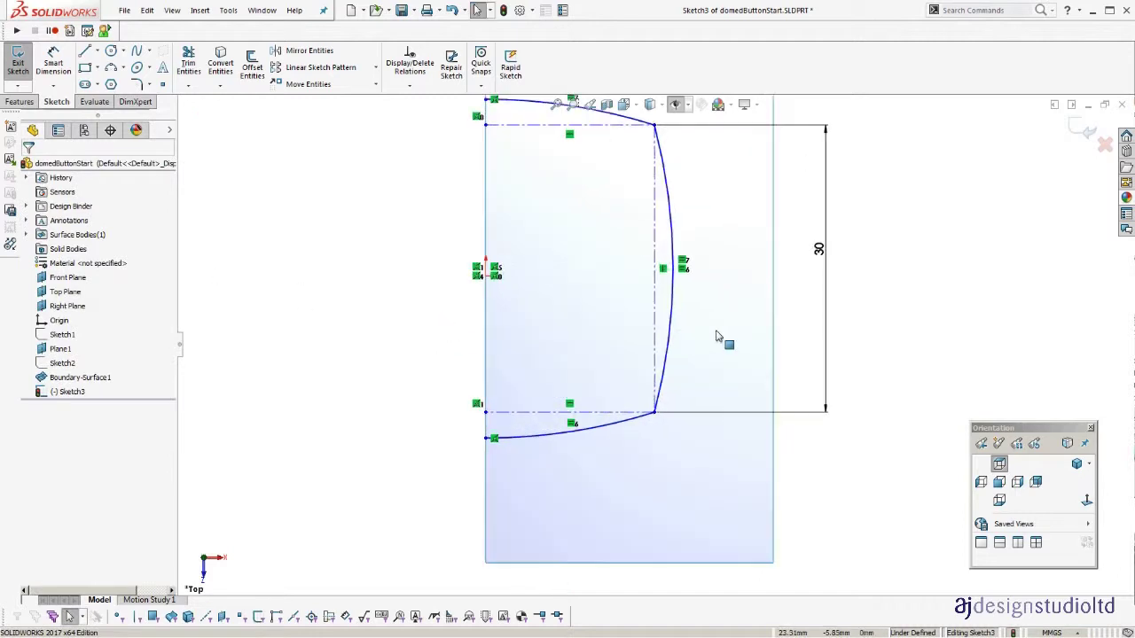
pyautogui.click(55, 51)
pyautogui.click(510, 437)
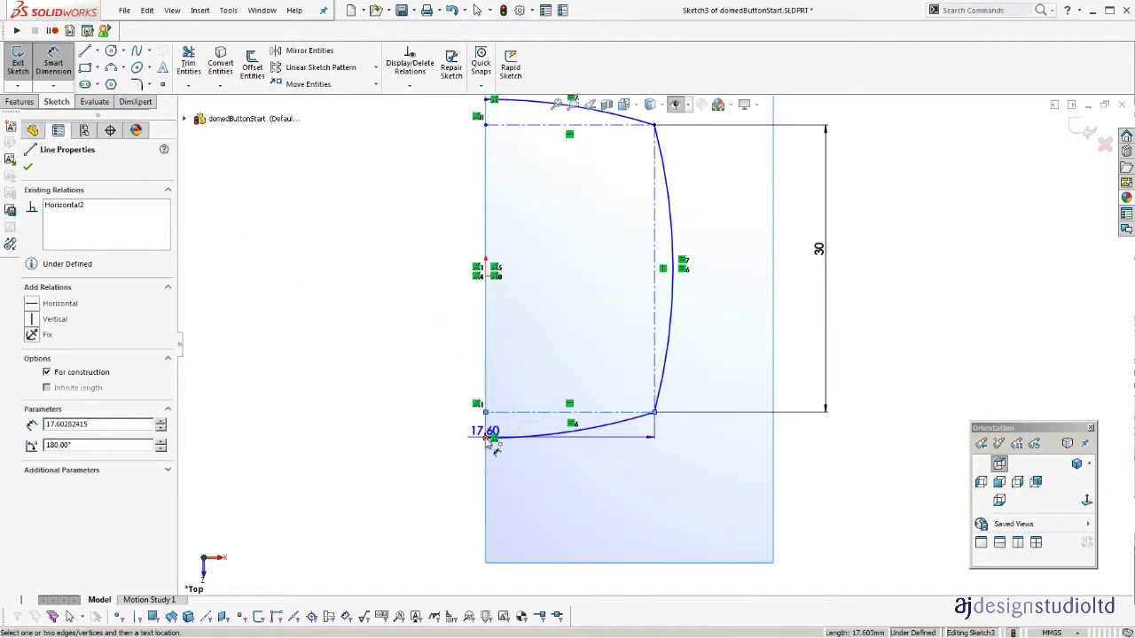
pyautogui.click(485, 412)
pyautogui.click(441, 425)
pyautogui.write('2.00mm')
pyautogui.press('Return')
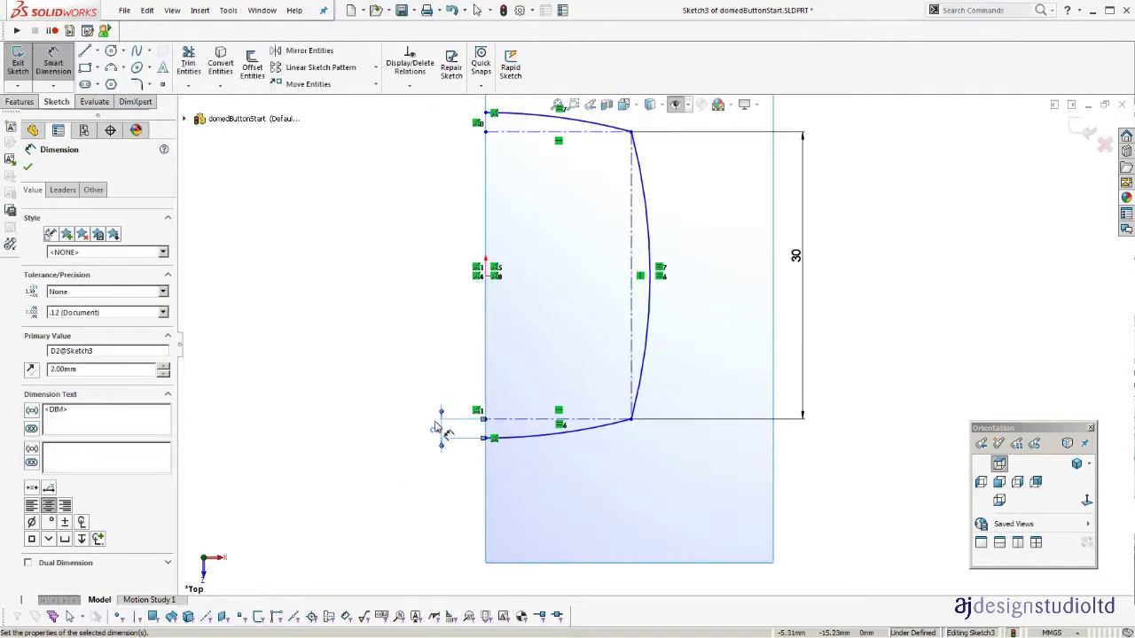
# Dimension the width from the upper construction line's inner endpoint to the outer vertical line as 15 mm.
pyautogui.keyDown('ctrl'); pyautogui.moveTo(624, 367); pyautogui.dragTo(658, 435, button='middle'); pyautogui.keyUp('ctrl')
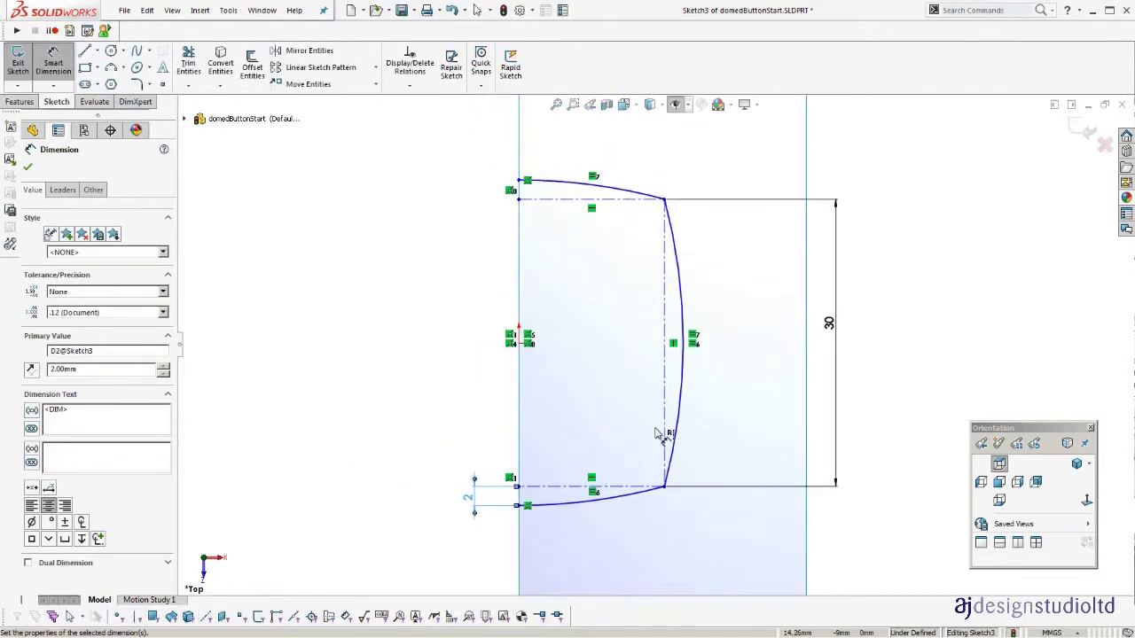
pyautogui.click(61, 71)
pyautogui.click(59, 71)
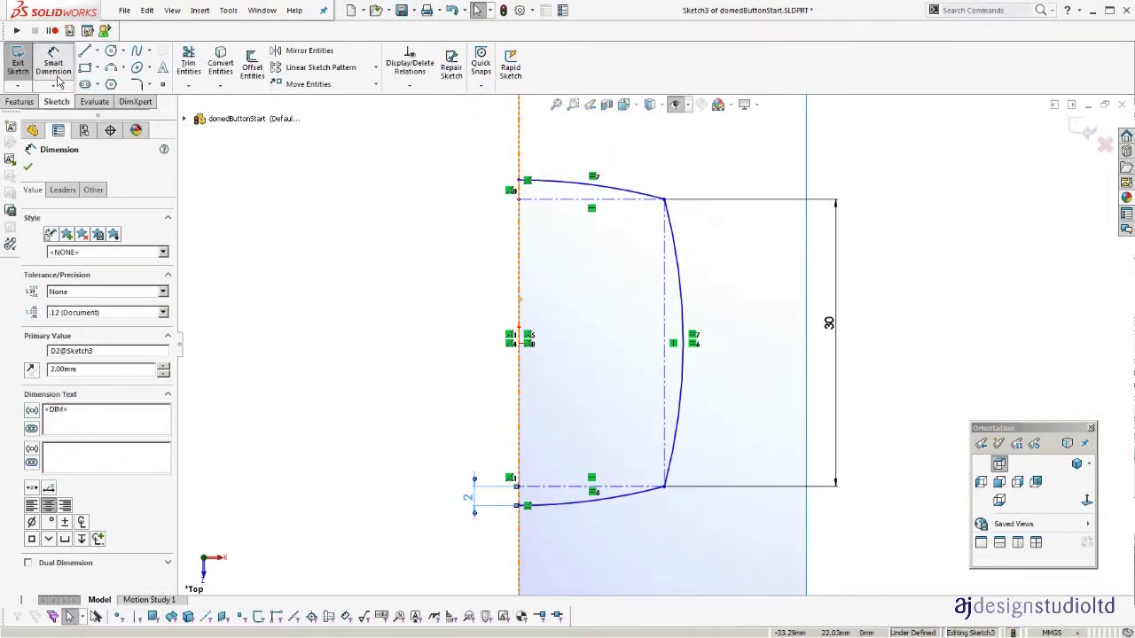
pyautogui.click(665, 241)
pyautogui.press('f')
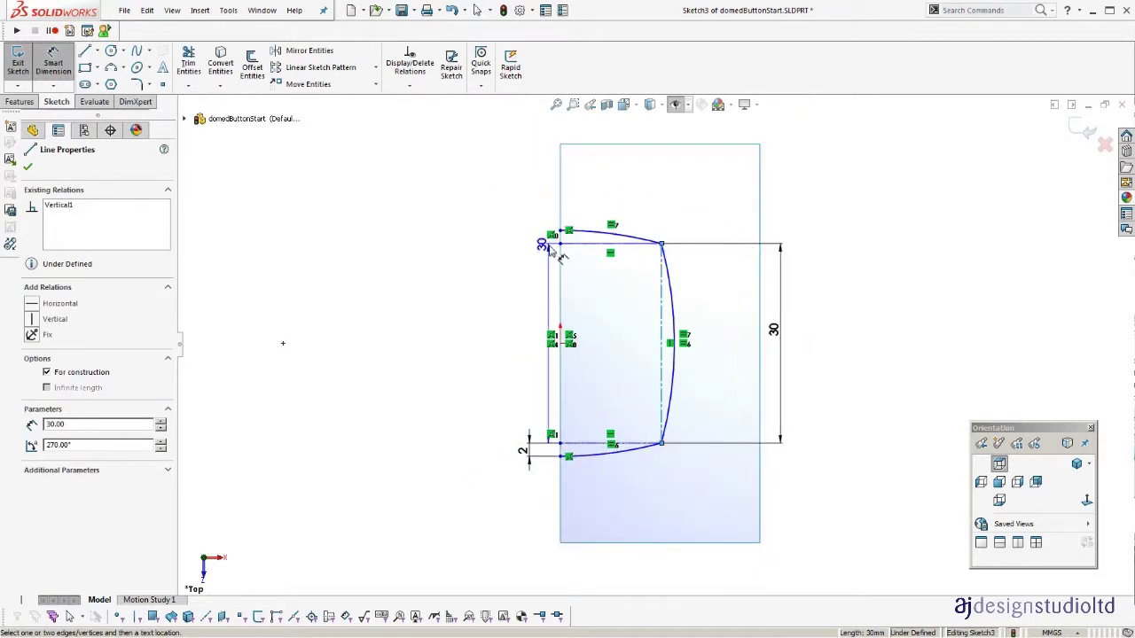
pyautogui.click(553, 241)
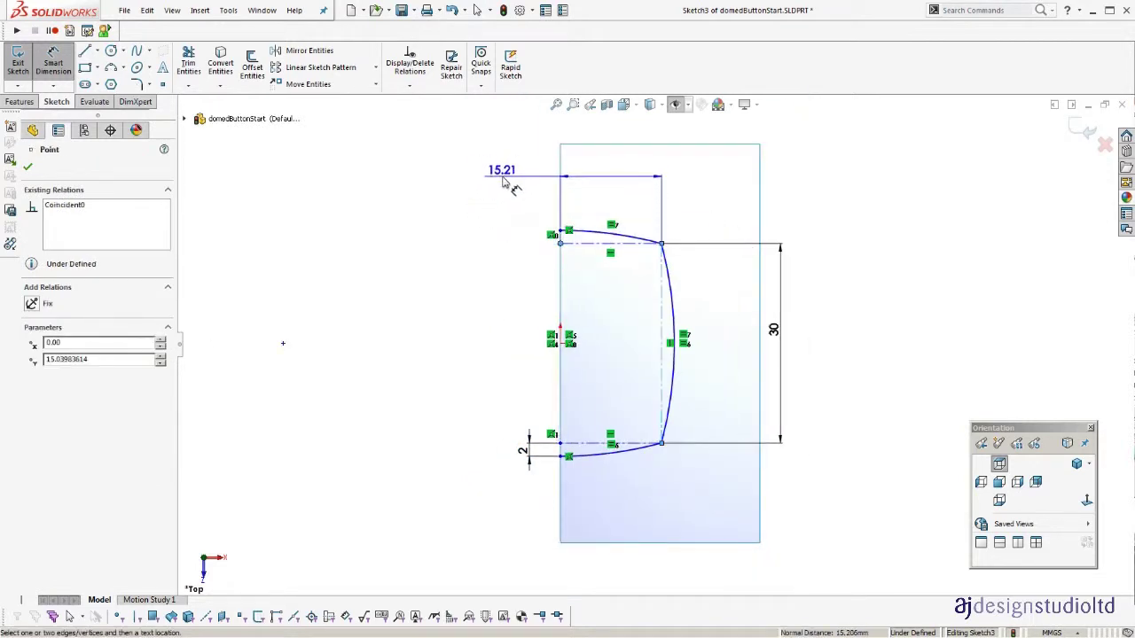
pyautogui.click(496, 178)
pyautogui.write('15')
pyautogui.press('Return')
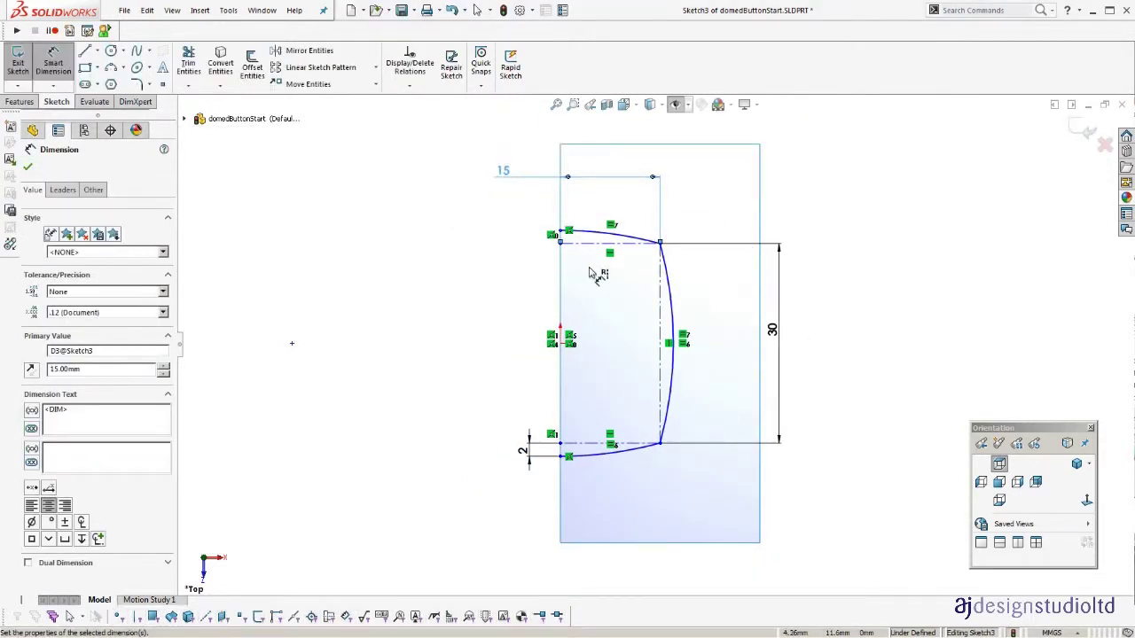
pyautogui.press('Escape')
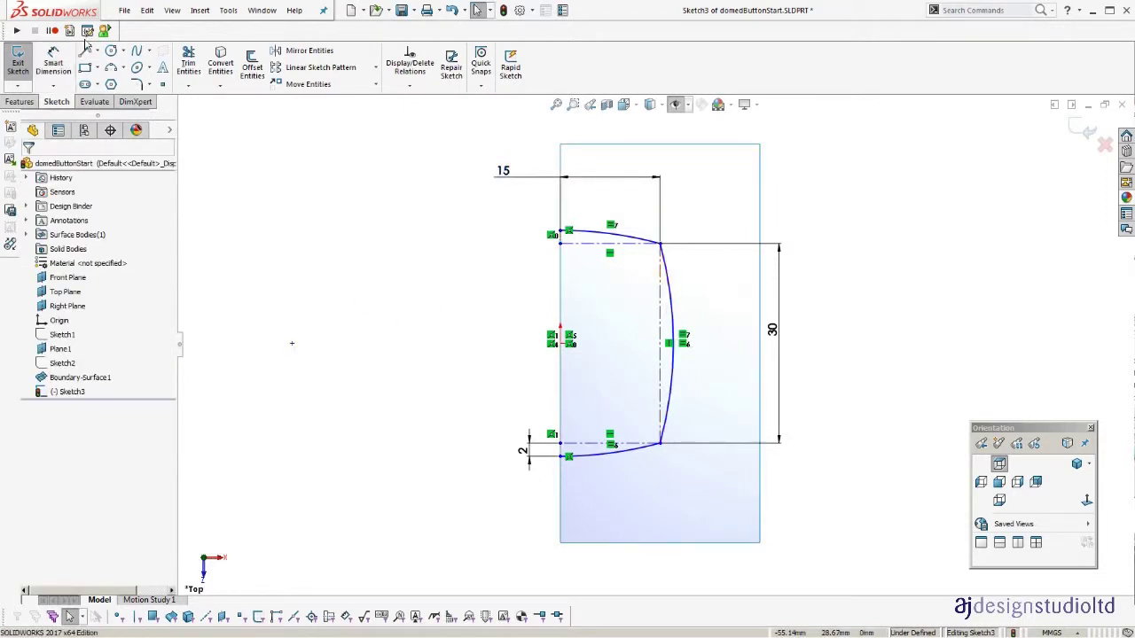
# Sketch a construction line from the origin to the midpoint of the outer vertical construction line.
pyautogui.click(97, 50)
pyautogui.click(120, 71)
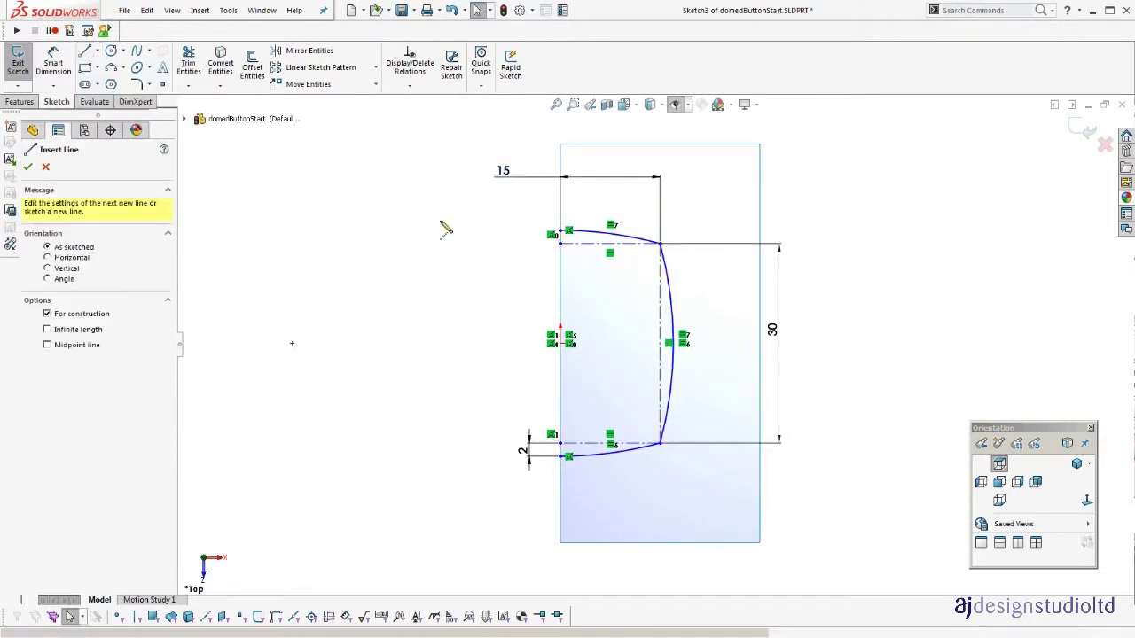
pyautogui.click(560, 343)
pyautogui.click(667, 343)
pyautogui.press('Escape')
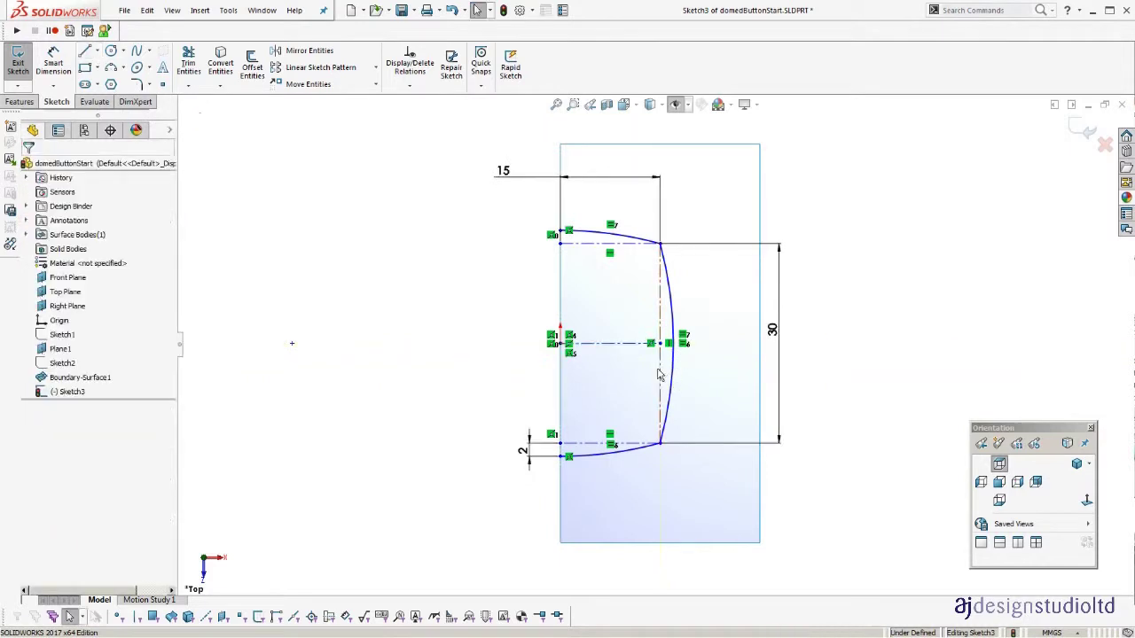
# Check the endpoint relations of the central construction line and constrain that line to be horizontal.
pyautogui.scroll(-3, 658, 375)
pyautogui.click(661, 363)
pyautogui.keyDown('ctrl'); pyautogui.click(659, 342); pyautogui.keyUp('ctrl')
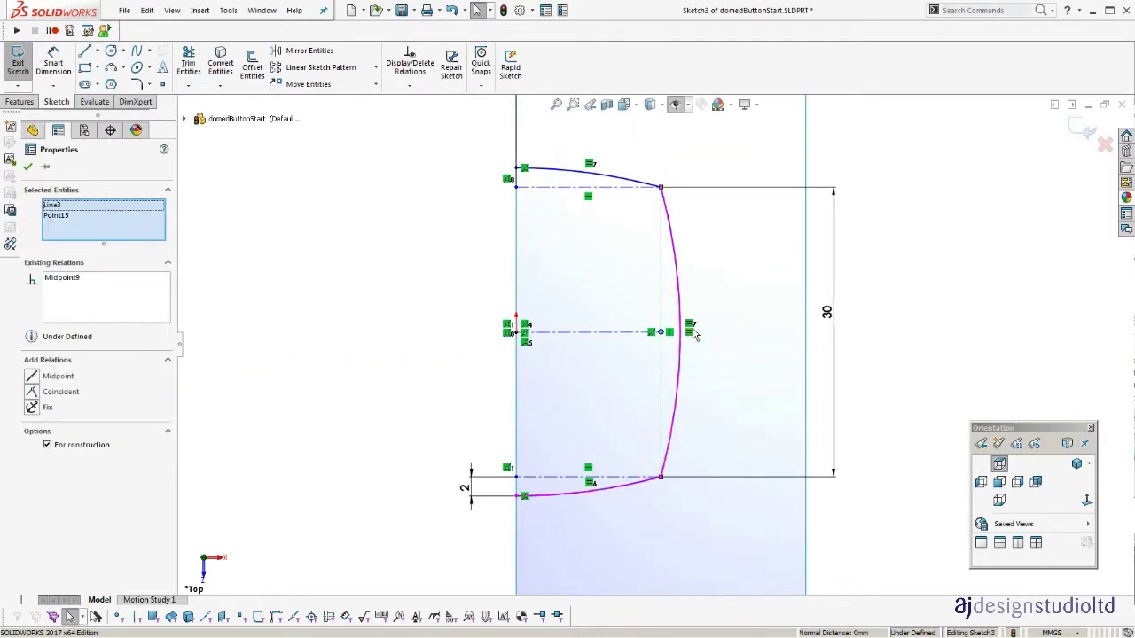
pyautogui.click(405, 341)
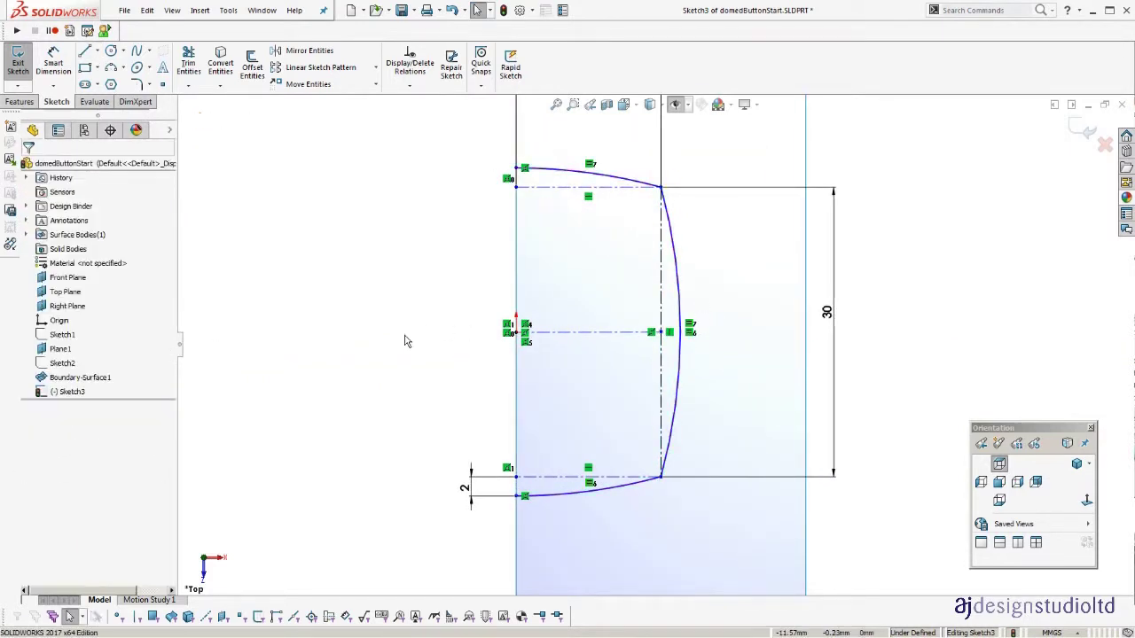
pyautogui.click(576, 332)
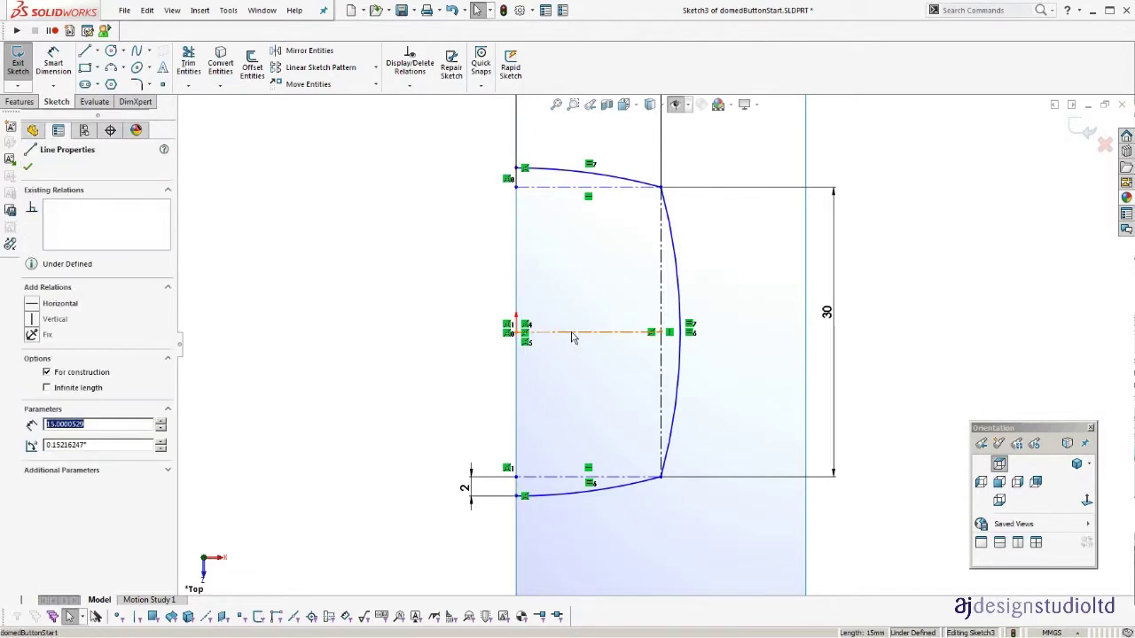
pyautogui.click(521, 335)
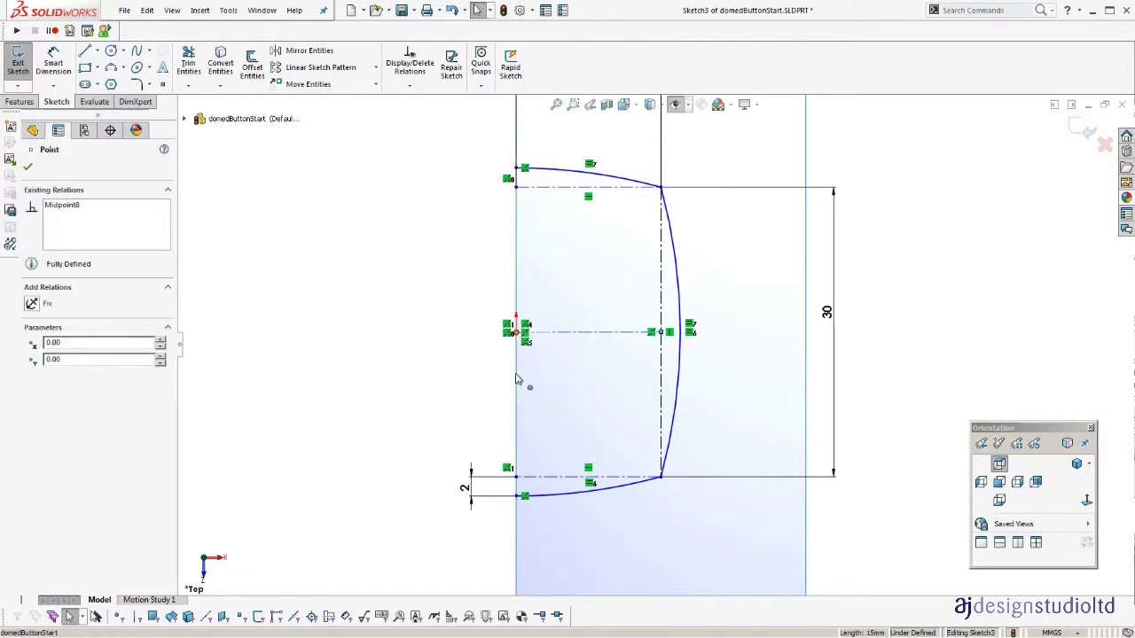
pyautogui.click(435, 385)
pyautogui.moveTo(660, 331)
pyautogui.mouseDown()
pyautogui.moveTo(662, 365)
pyautogui.moveTo(661, 336)
pyautogui.mouseUp()
pyautogui.click(599, 336)
pyautogui.click(625, 287)
pyautogui.click(346, 257)
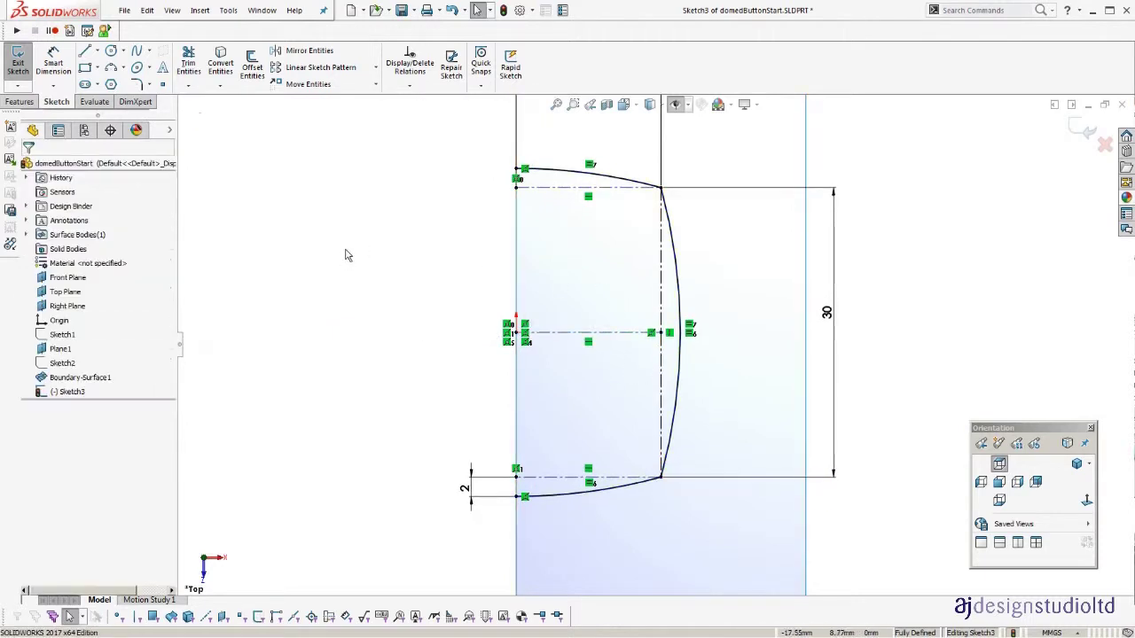
# Close the sketch and extrude the half outline as a blind surface 10 mm deep.
pyautogui.scroll(1, 346, 257)
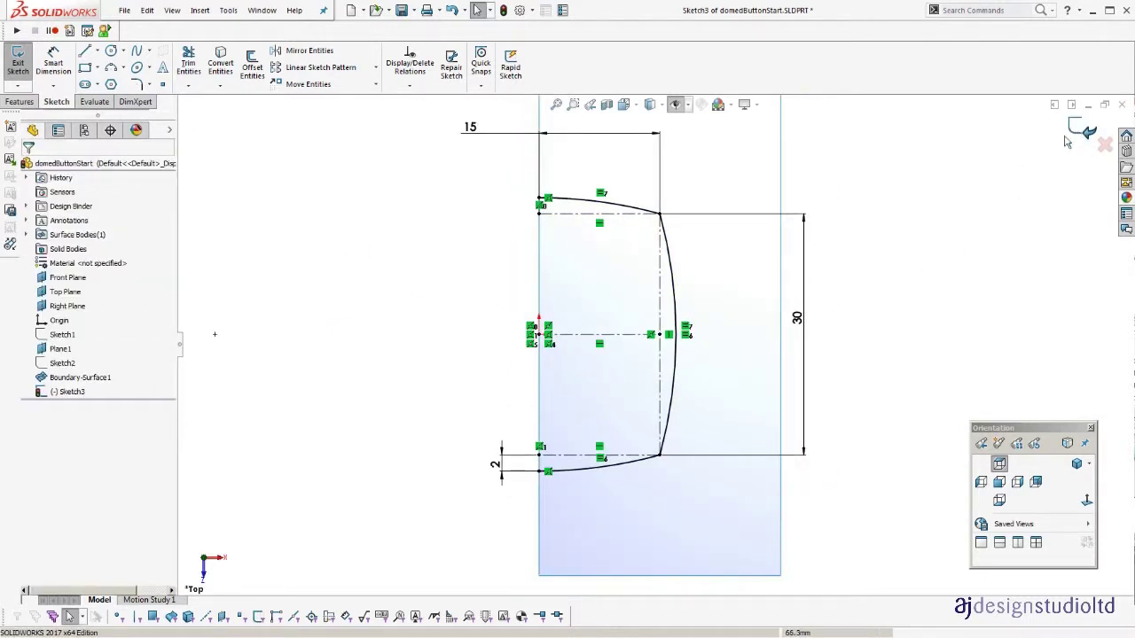
pyautogui.click(1082, 132)
pyautogui.moveTo(712, 380)
pyautogui.mouseDown(button='middle')
pyautogui.moveTo(719, 172)
pyautogui.moveTo(681, 178)
pyautogui.moveTo(684, 201)
pyautogui.mouseUp(button='middle')
pyautogui.scroll(-2, 719, 439)
pyautogui.keyDown('ctrl'); pyautogui.moveTo(742, 404); pyautogui.dragTo(755, 442, button='middle'); pyautogui.keyUp('ctrl')
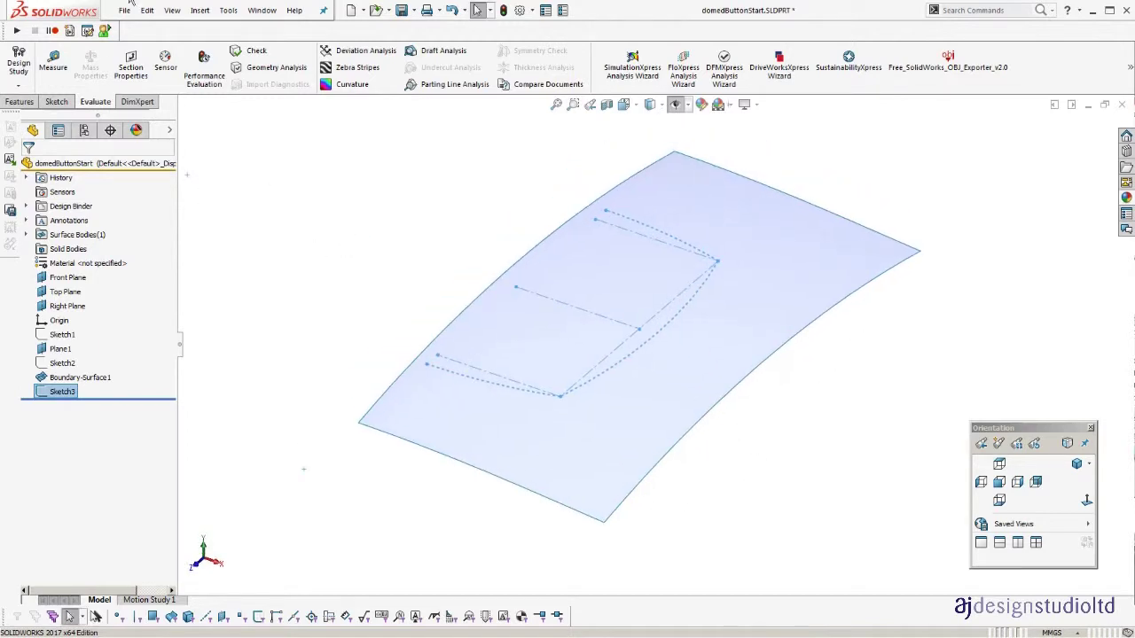
pyautogui.click(200, 11)
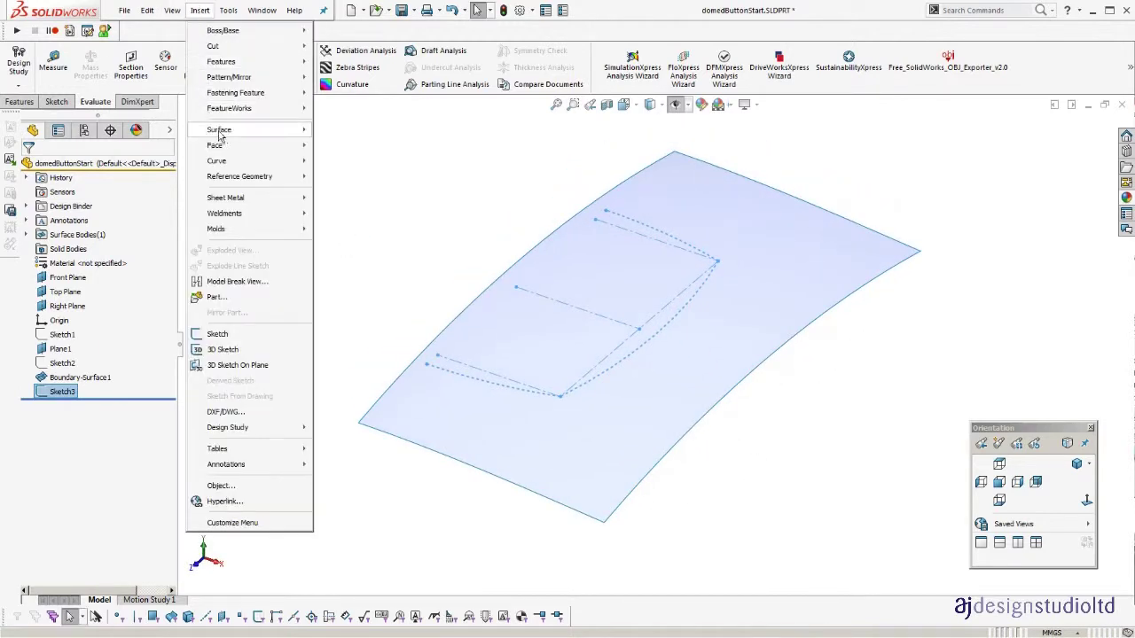
pyautogui.moveTo(222, 133)
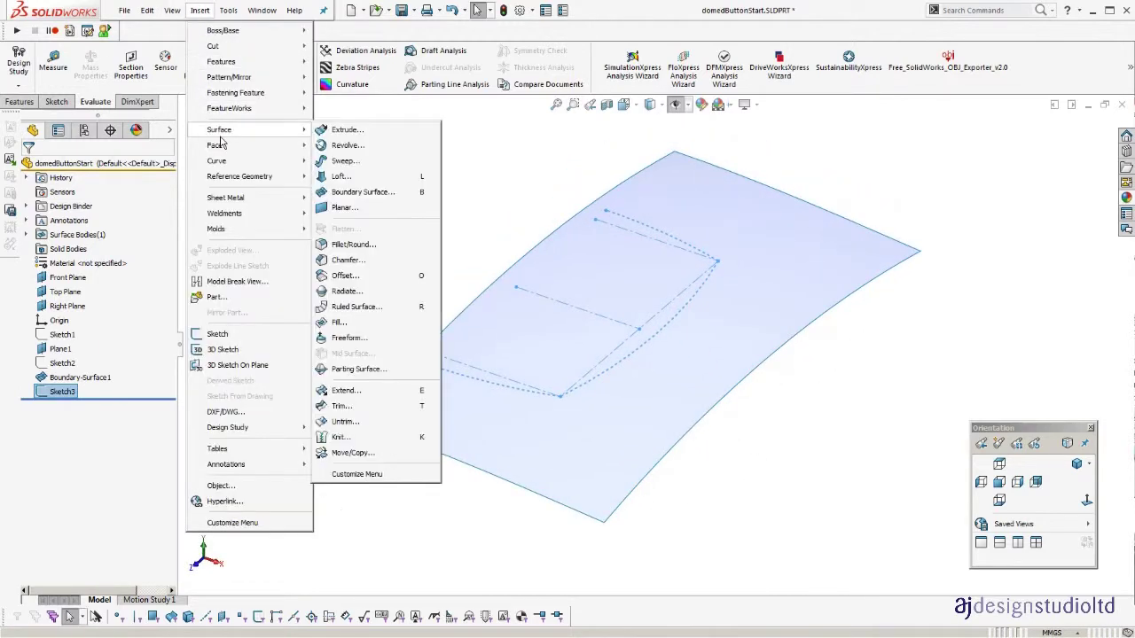
pyautogui.click(346, 130)
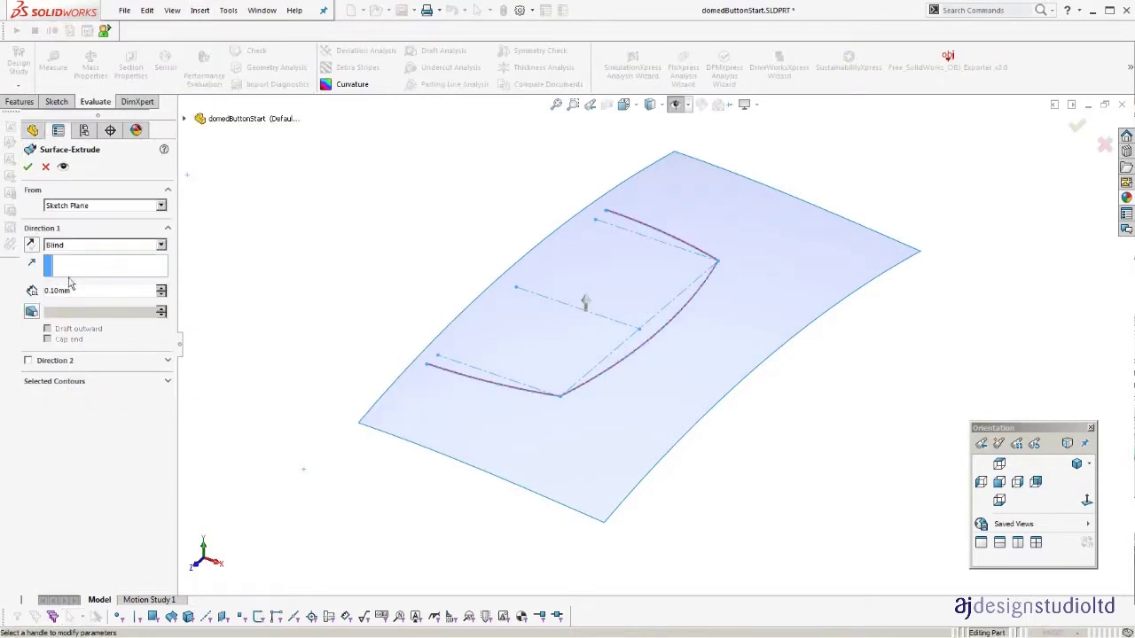
pyautogui.write('10')
pyautogui.press('Return')
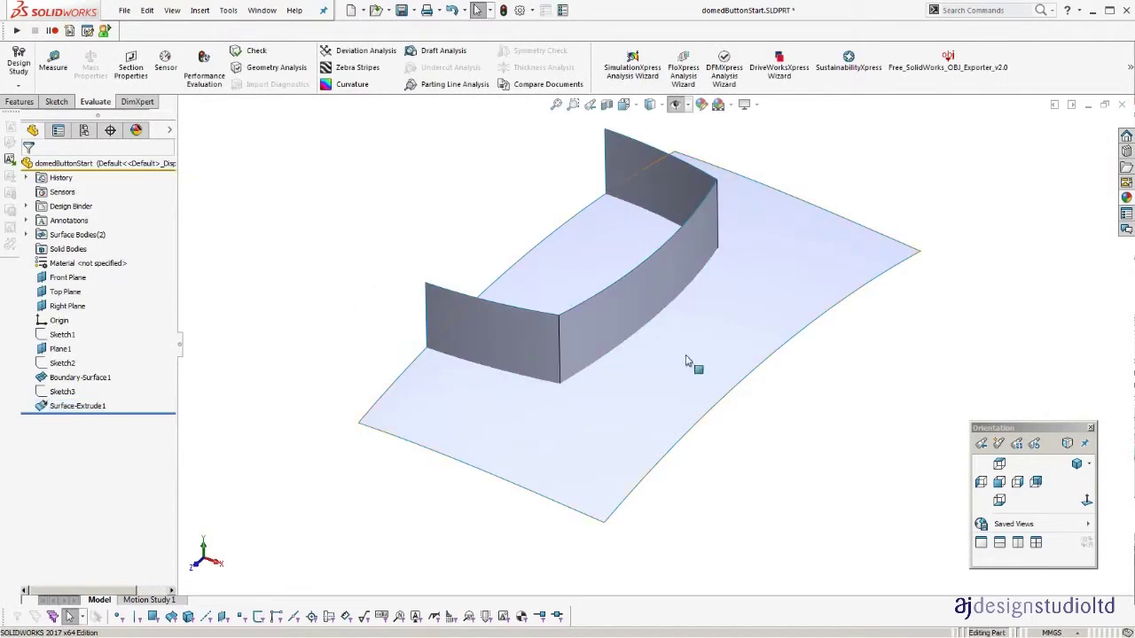
# Set up a constant-size fillet on the two vertical corner edges of the extruded surface.
pyautogui.moveTo(689, 363); pyautogui.dragTo(672, 232, button='middle')
pyautogui.click(496, 195)
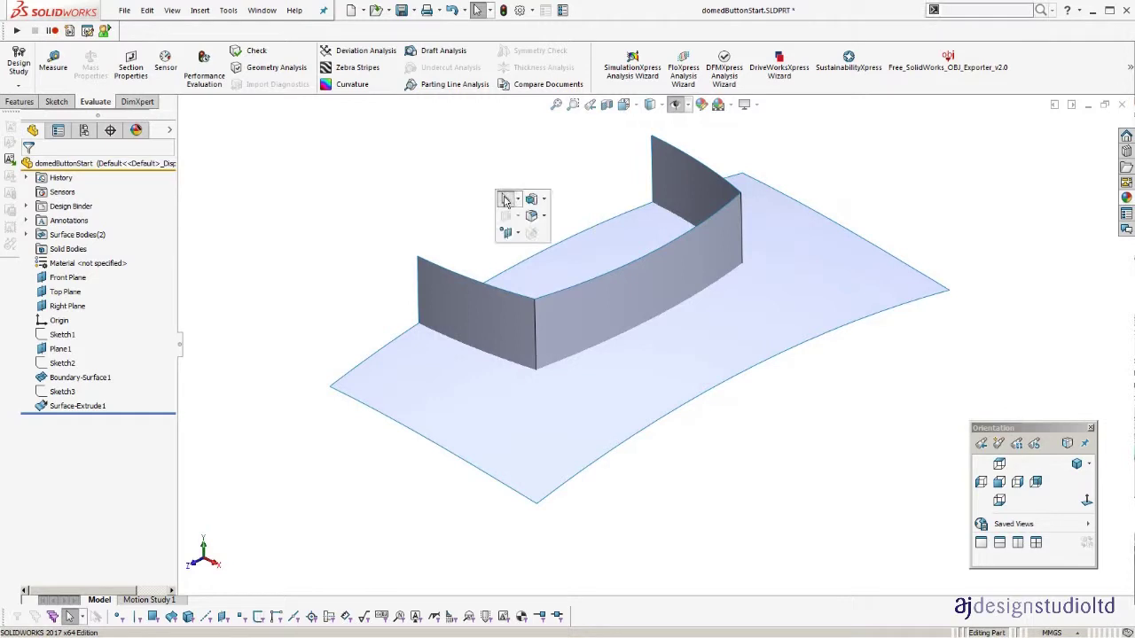
pyautogui.click(544, 217)
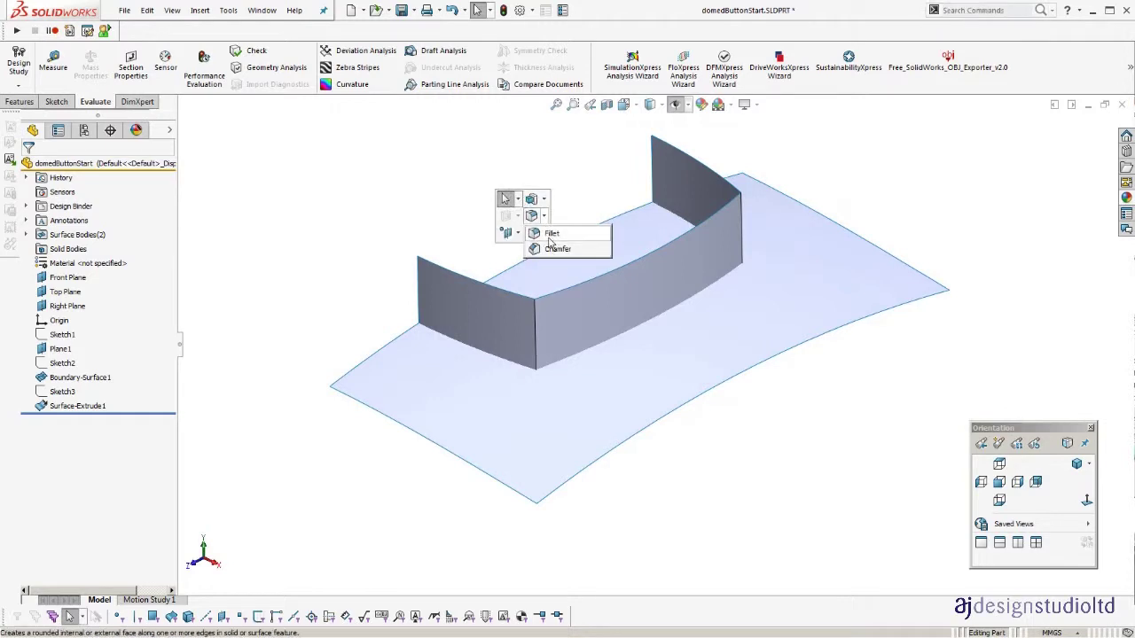
pyautogui.click(550, 234)
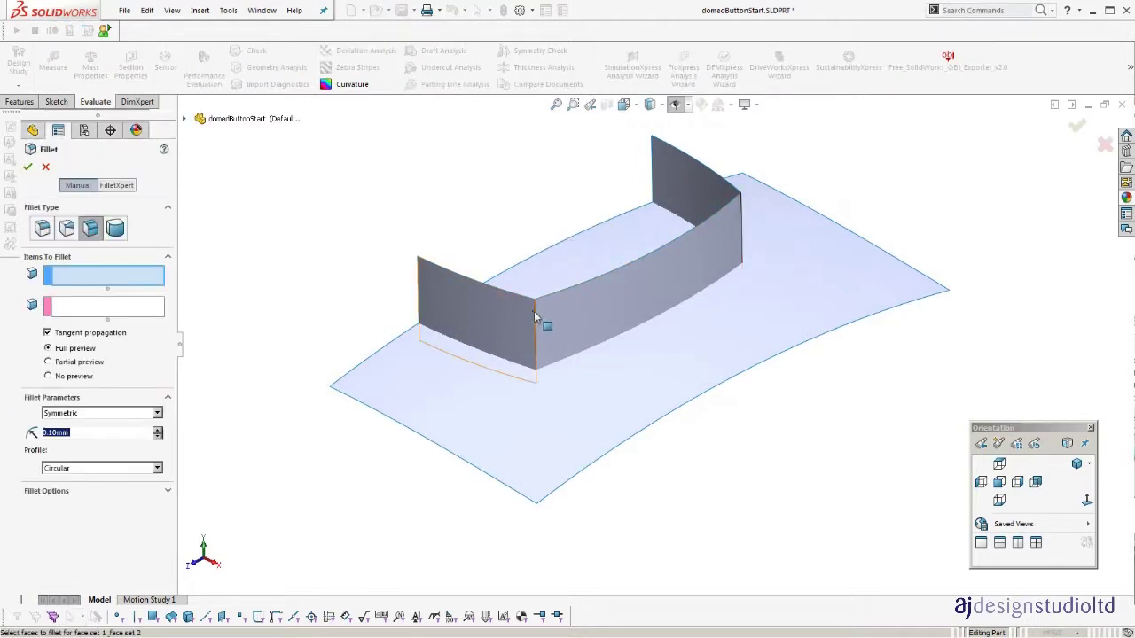
pyautogui.click(43, 228)
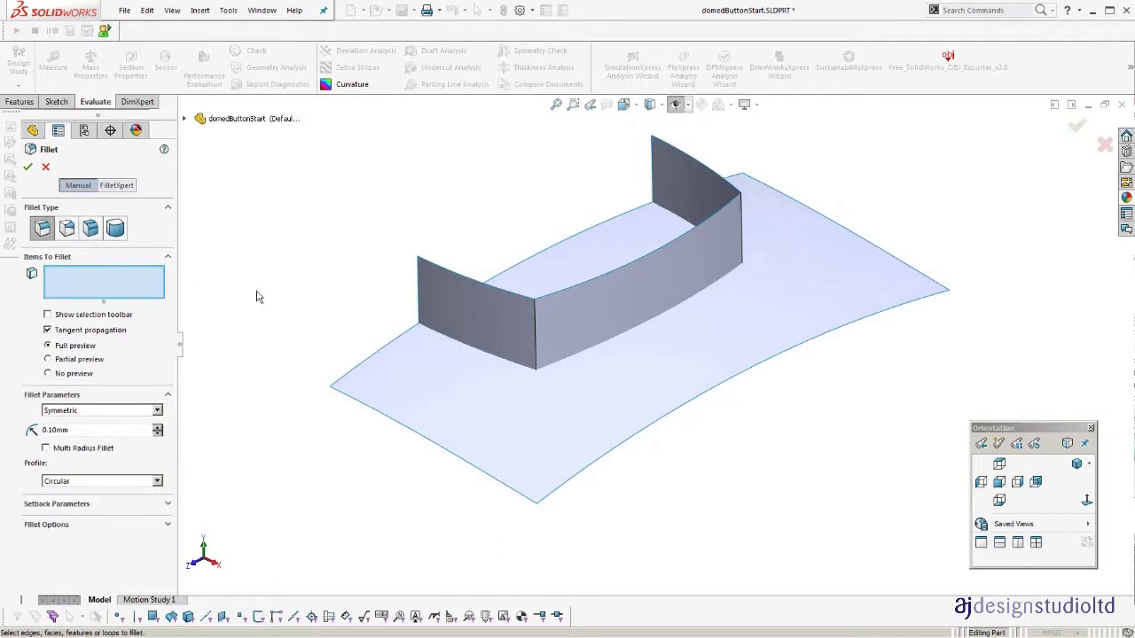
pyautogui.click(536, 319)
pyautogui.moveTo(537, 316); pyautogui.dragTo(616, 296, button='middle')
pyautogui.click(754, 270)
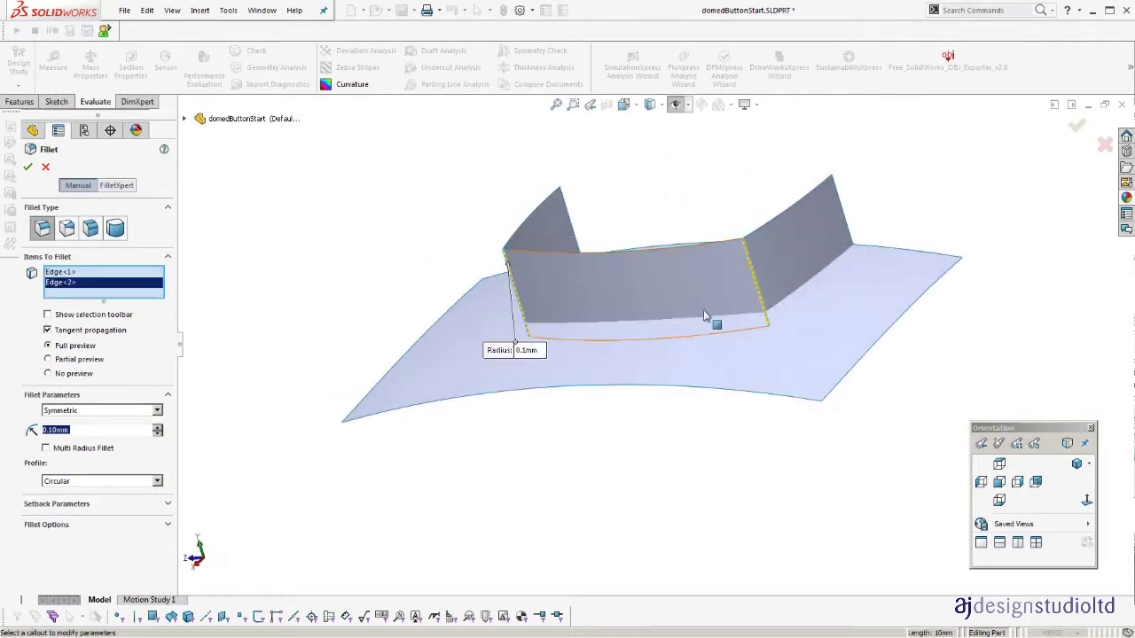
pyautogui.moveTo(506, 319); pyautogui.dragTo(357, 292, button='middle')
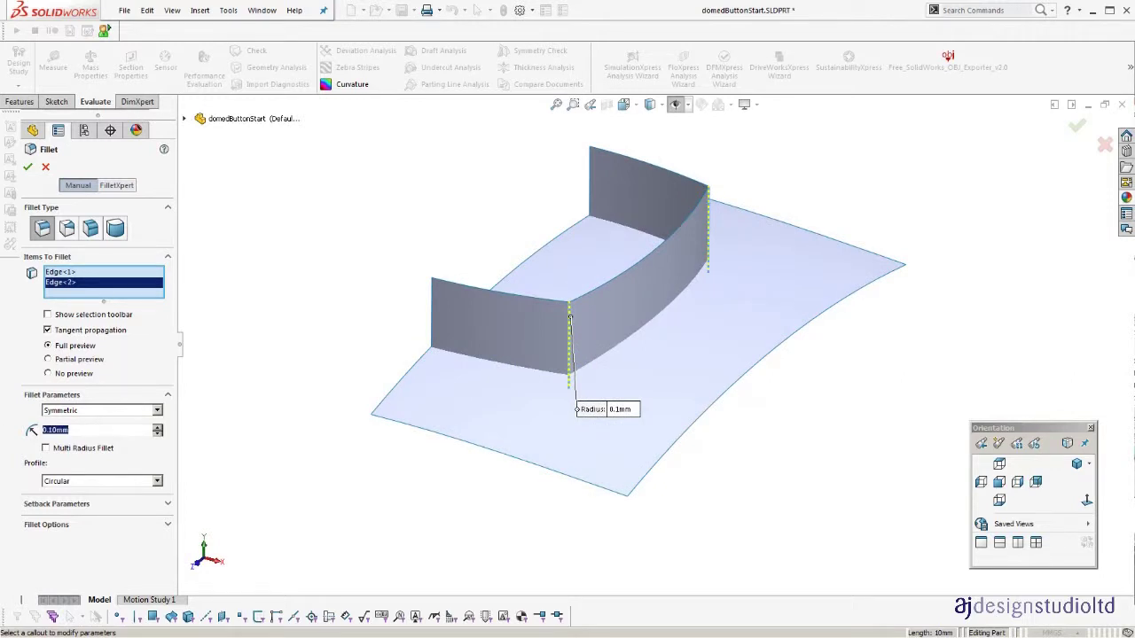
# Try fillet radii of 2 mm and 5 mm on the two corner edges.
pyautogui.write('2')
pyautogui.press('Return')
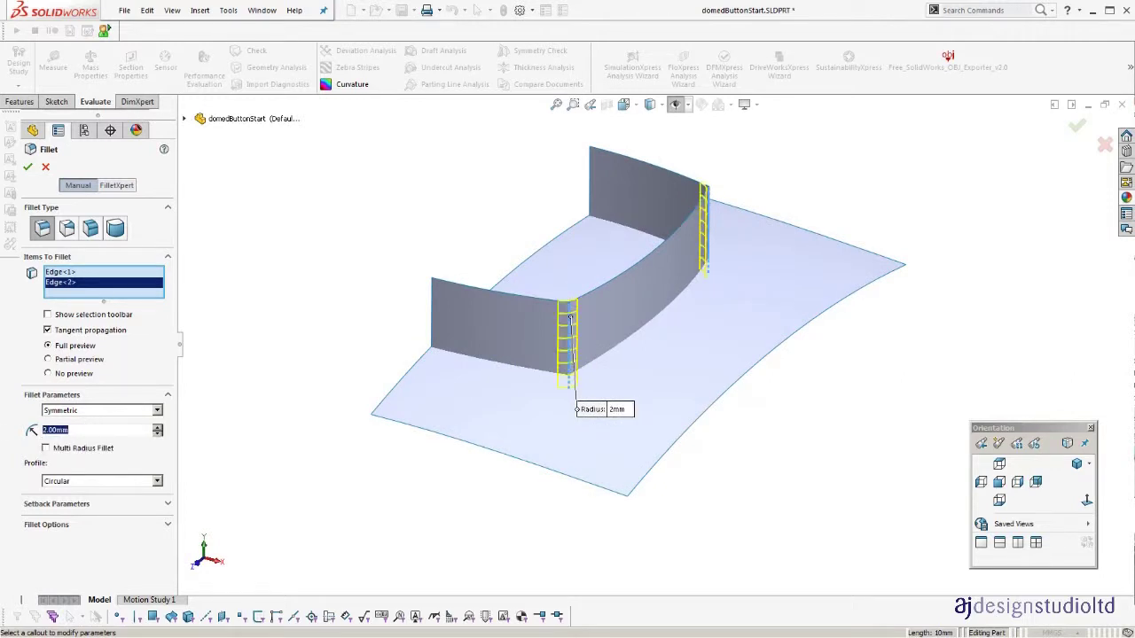
pyautogui.write('5')
pyautogui.press('Return')
pyautogui.moveTo(649, 370); pyautogui.dragTo(660, 318, button='middle')
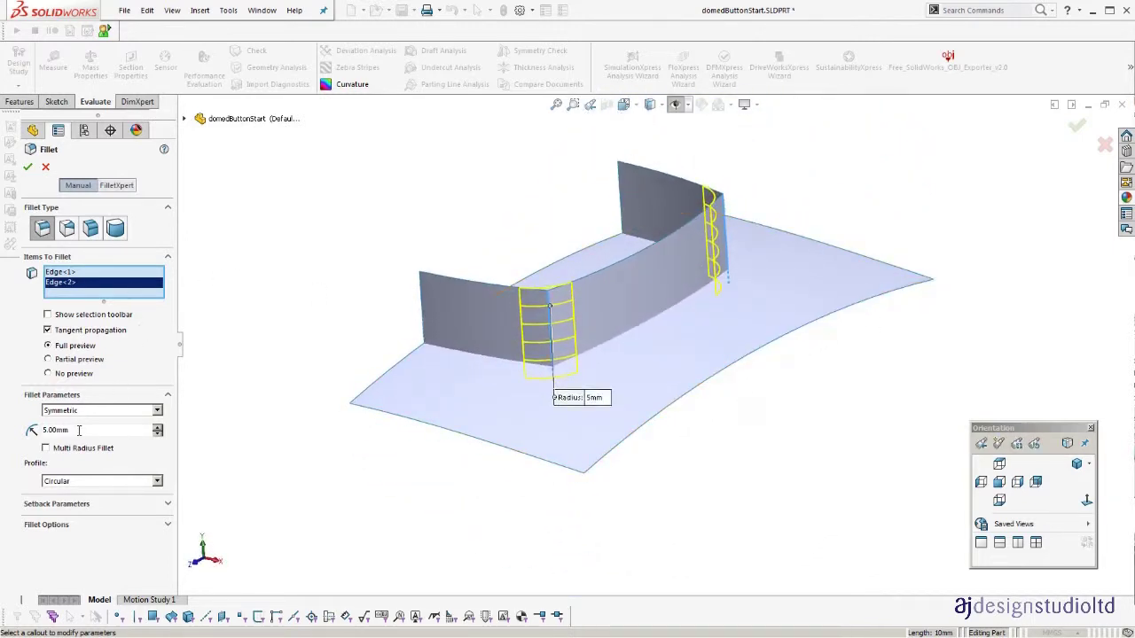
# Set the fillet radius to 7 mm and create the symmetric circular fillet on both corner edges.
pyautogui.write('7')
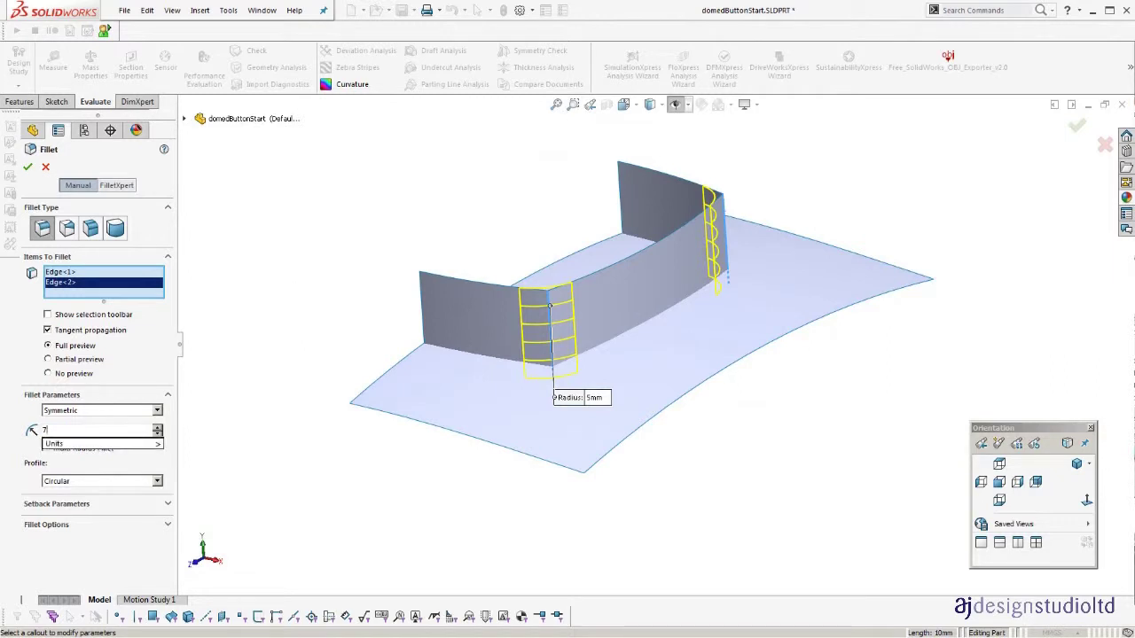
pyautogui.press('Return')
pyautogui.moveTo(625, 308); pyautogui.dragTo(603, 363, button='middle')
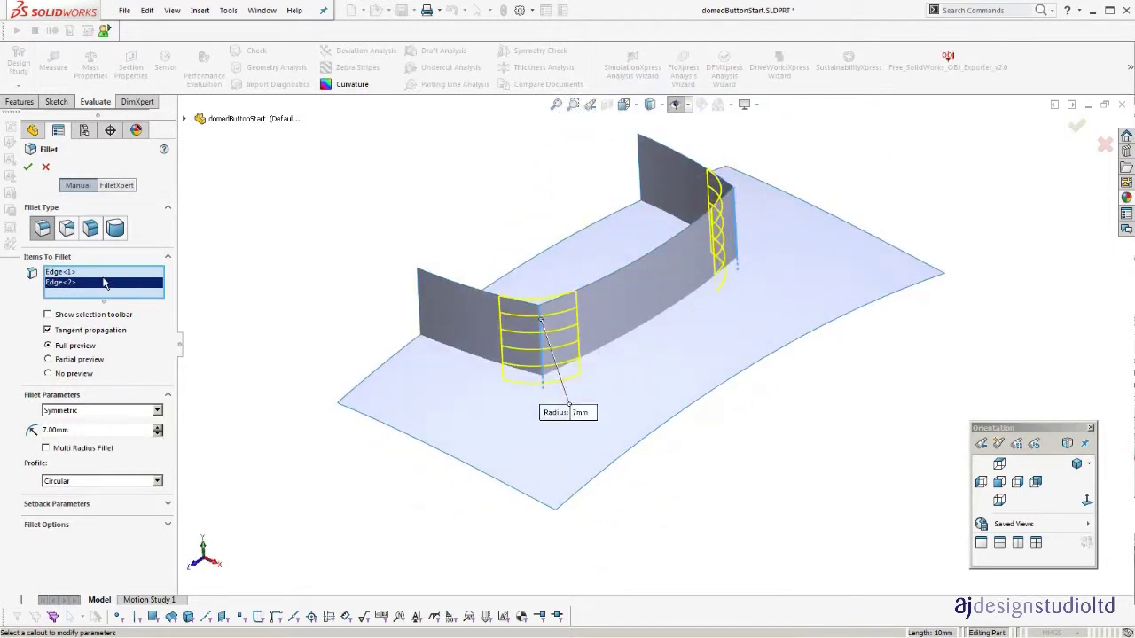
pyautogui.click(87, 274)
pyautogui.click(84, 283)
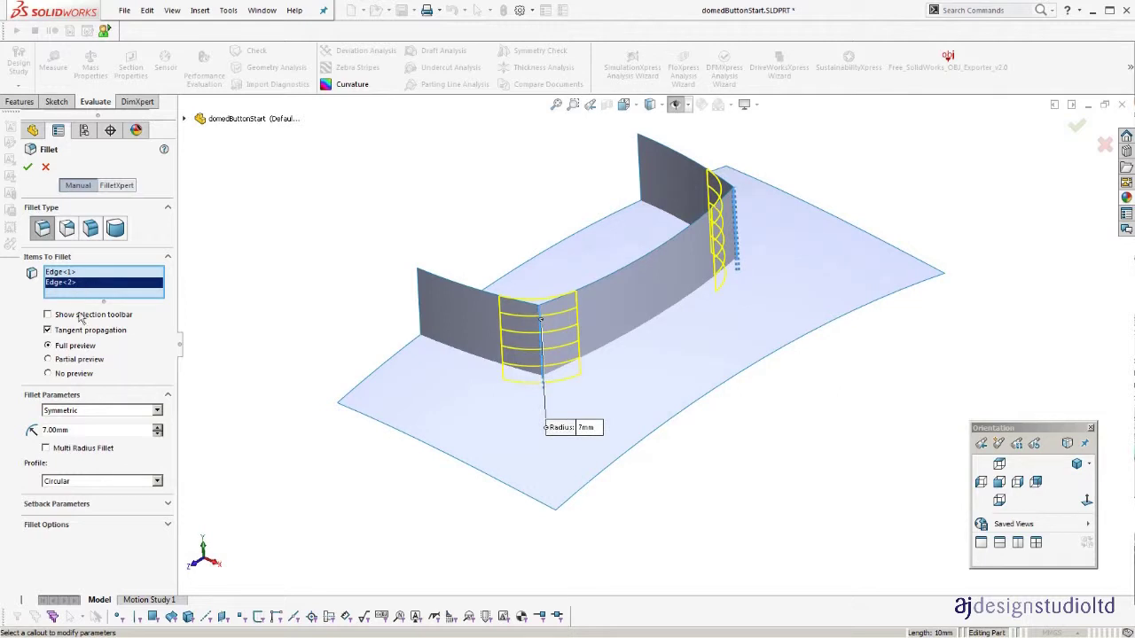
pyautogui.click(81, 414)
pyautogui.click(75, 479)
pyautogui.click(67, 483)
pyautogui.click(64, 518)
pyautogui.press('Return')
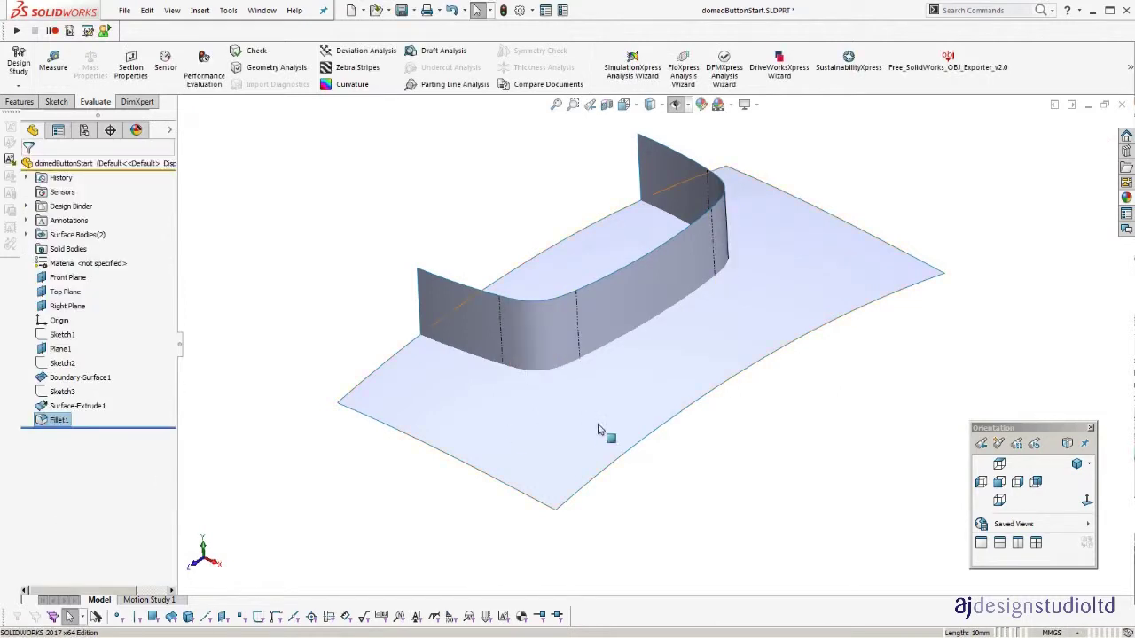
# Trim the boundary surface with a standard trim, using the filleted wall as the trim tool and keeping the outer region.
pyautogui.click(210, 13)
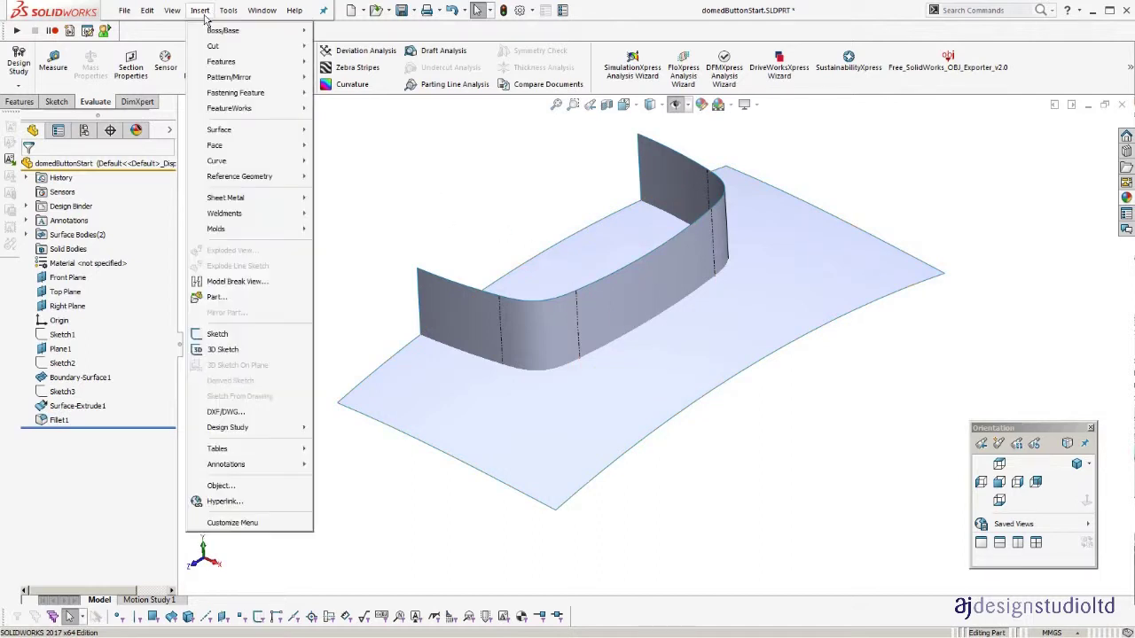
pyautogui.moveTo(217, 132)
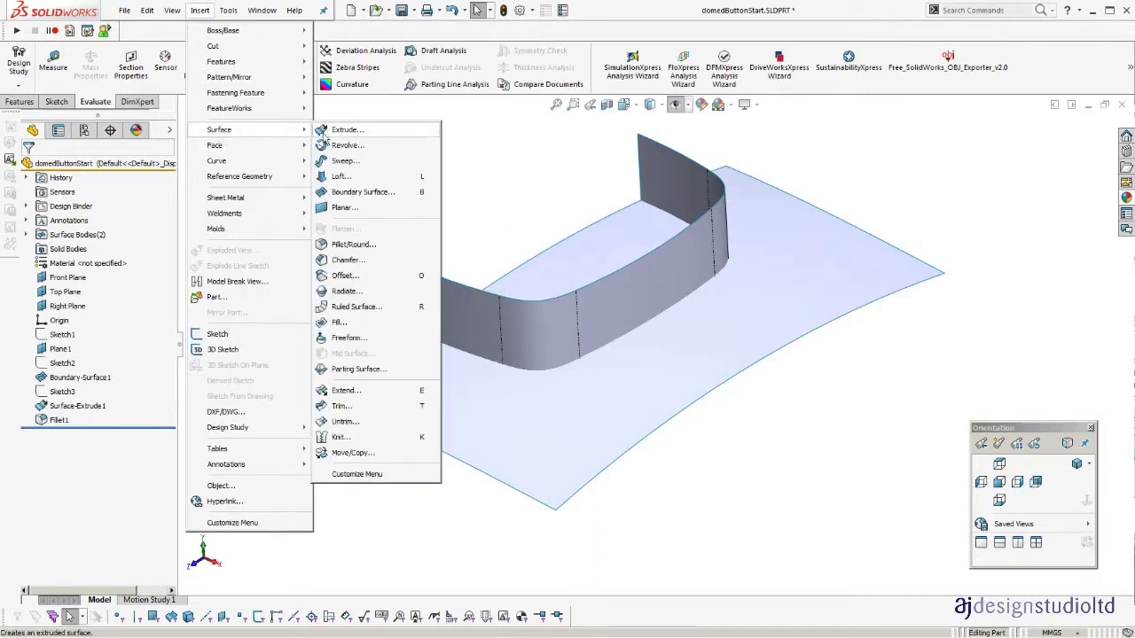
pyautogui.click(349, 406)
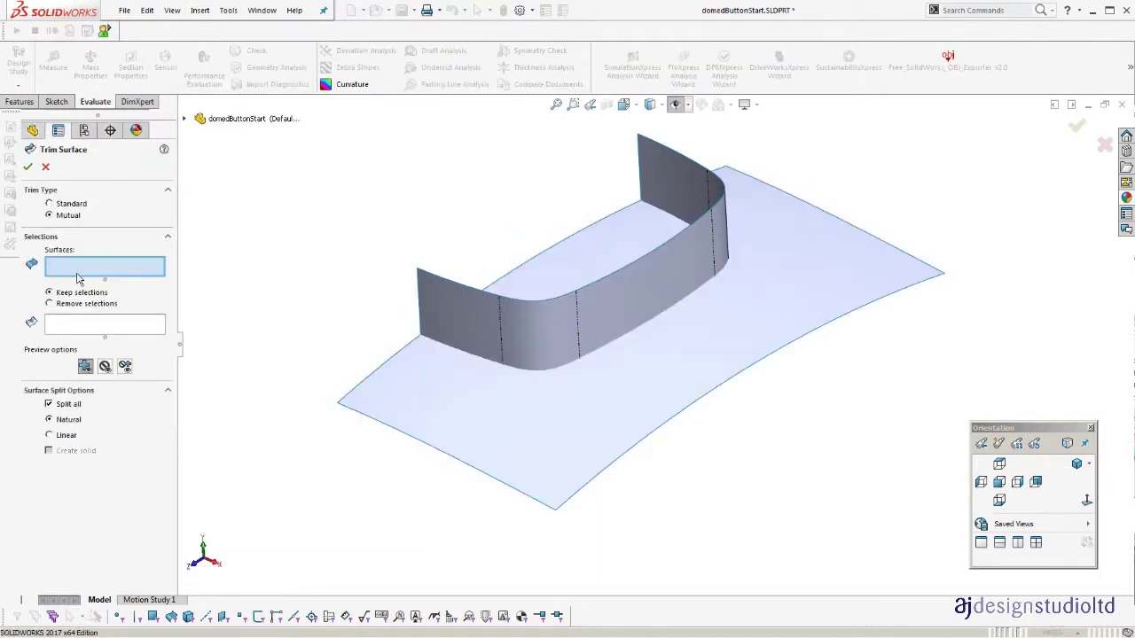
pyautogui.click(435, 346)
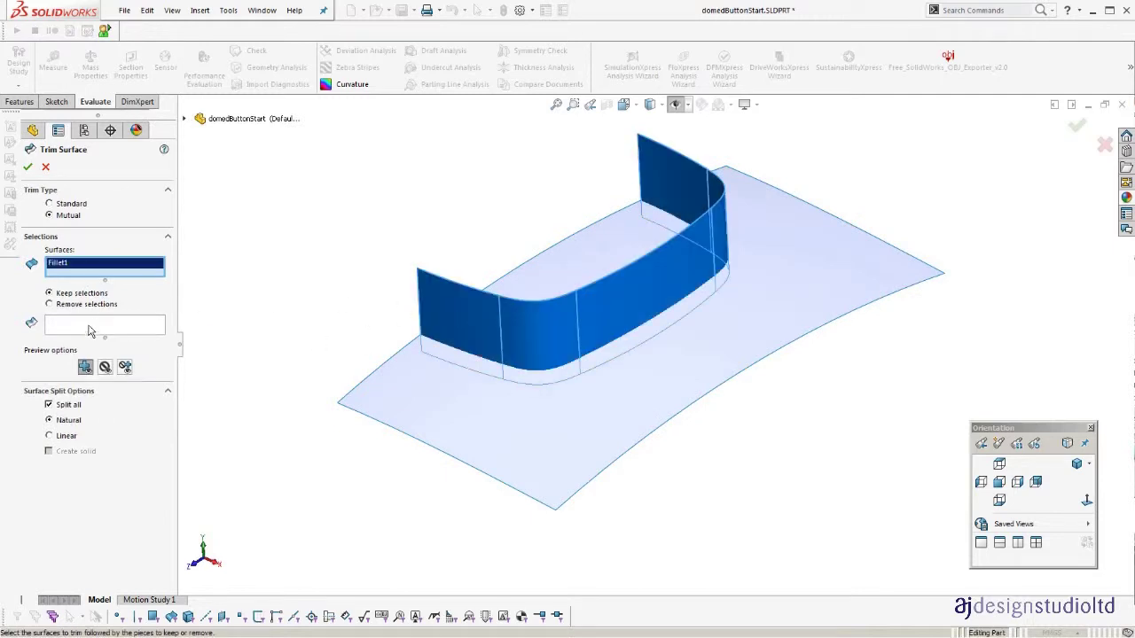
pyautogui.click(518, 434)
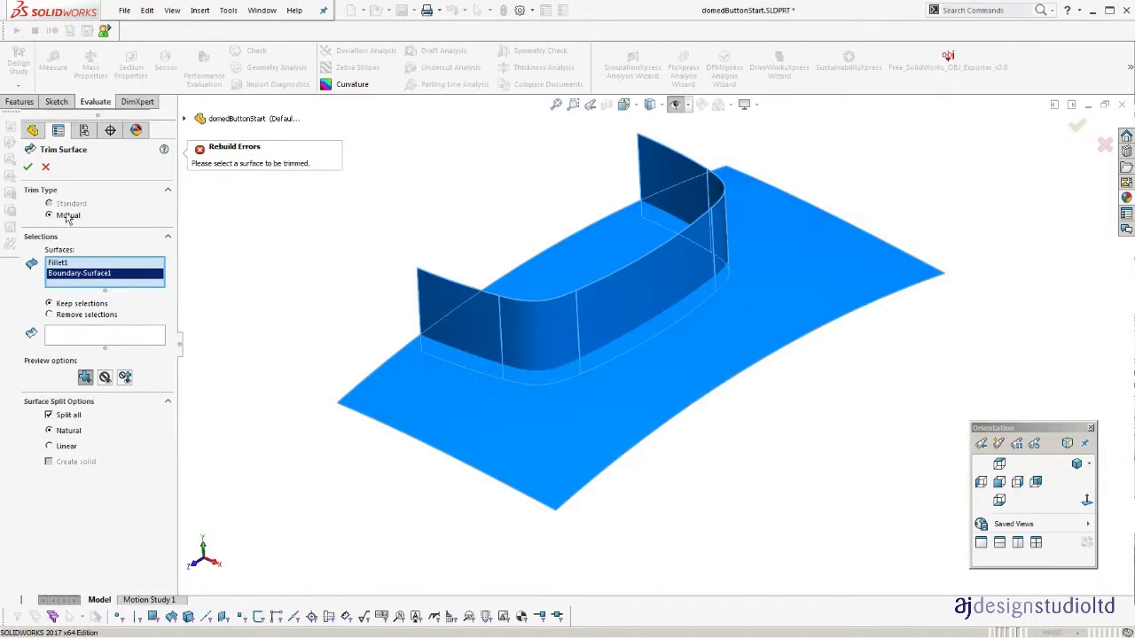
pyautogui.rightClick(72, 269)
pyautogui.click(99, 275)
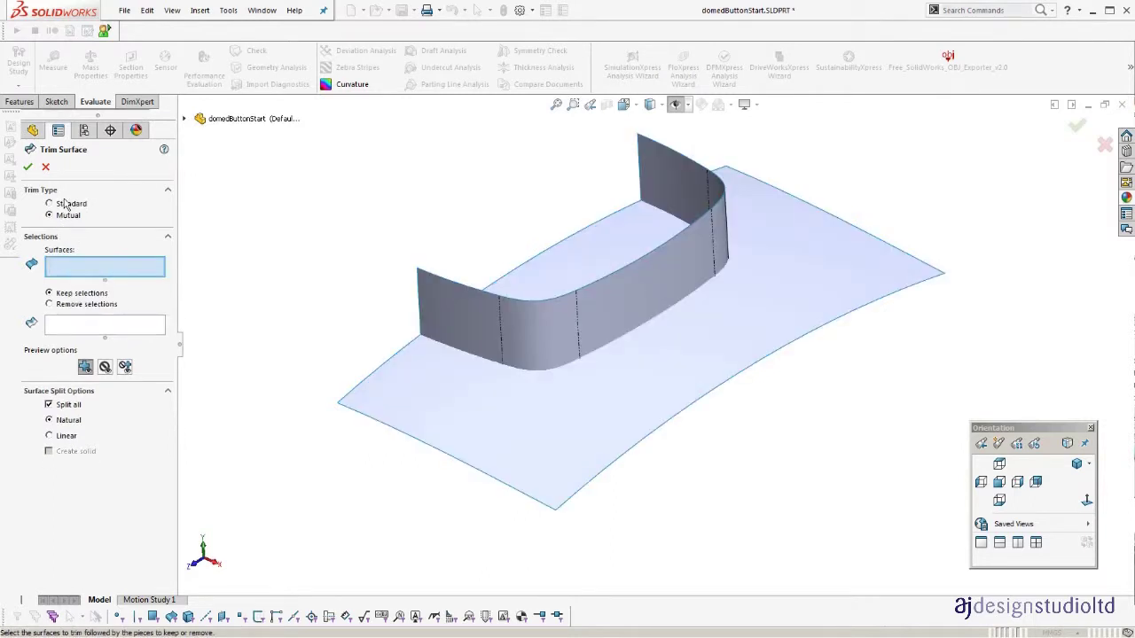
pyautogui.click(50, 204)
pyautogui.click(529, 340)
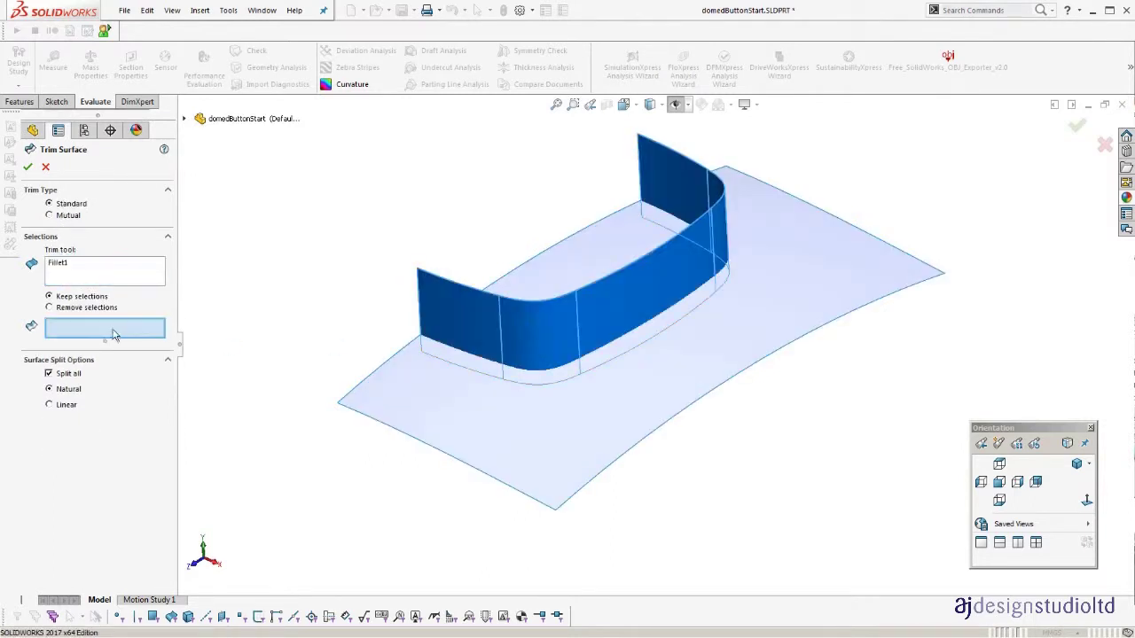
pyautogui.click(600, 447)
pyautogui.rightClick(729, 483)
# Hide the filleted wall to examine the trimmed opening in the boundary surface, and show the wall again.
pyautogui.click(627, 292)
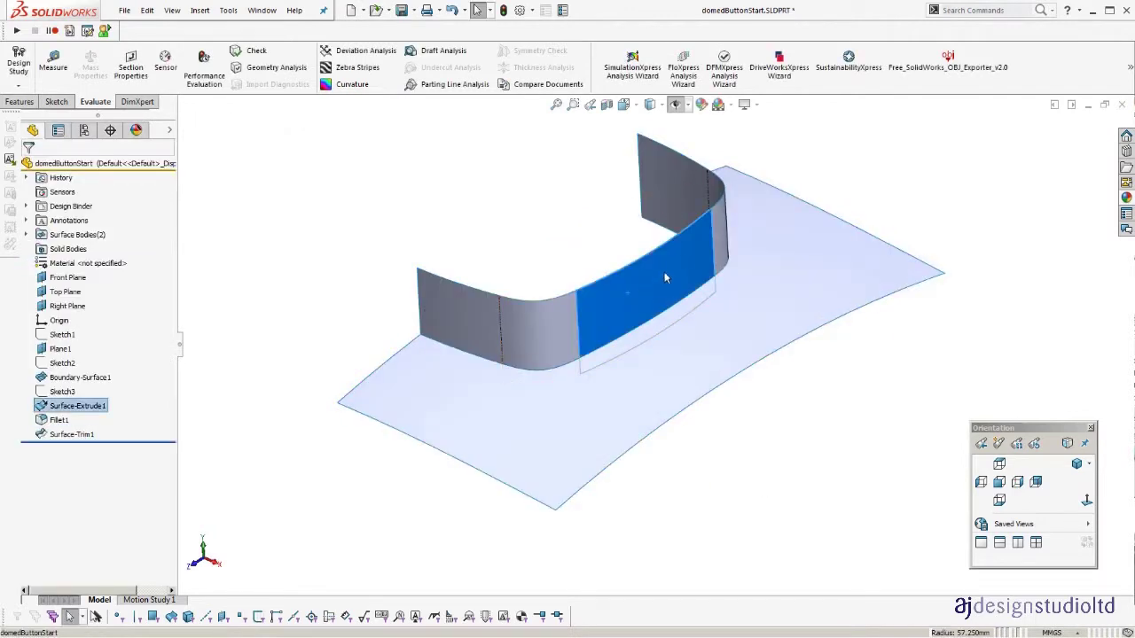
pyautogui.click(690, 257)
pyautogui.moveTo(560, 236); pyautogui.dragTo(597, 204, button='middle')
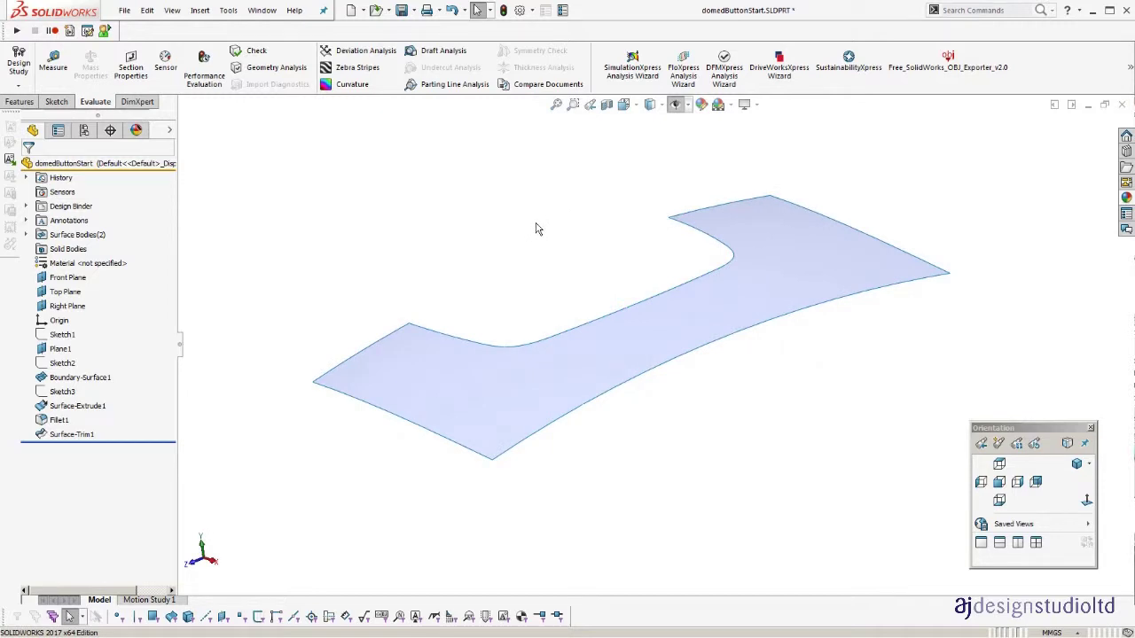
pyautogui.moveTo(536, 229); pyautogui.dragTo(564, 281, button='middle')
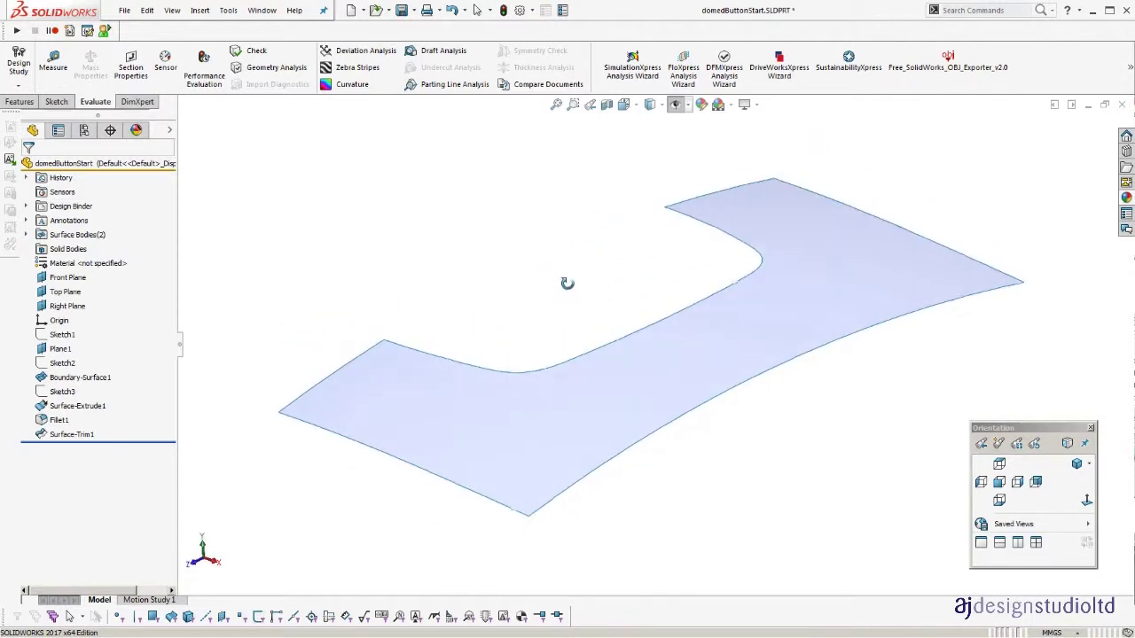
pyautogui.click(93, 408)
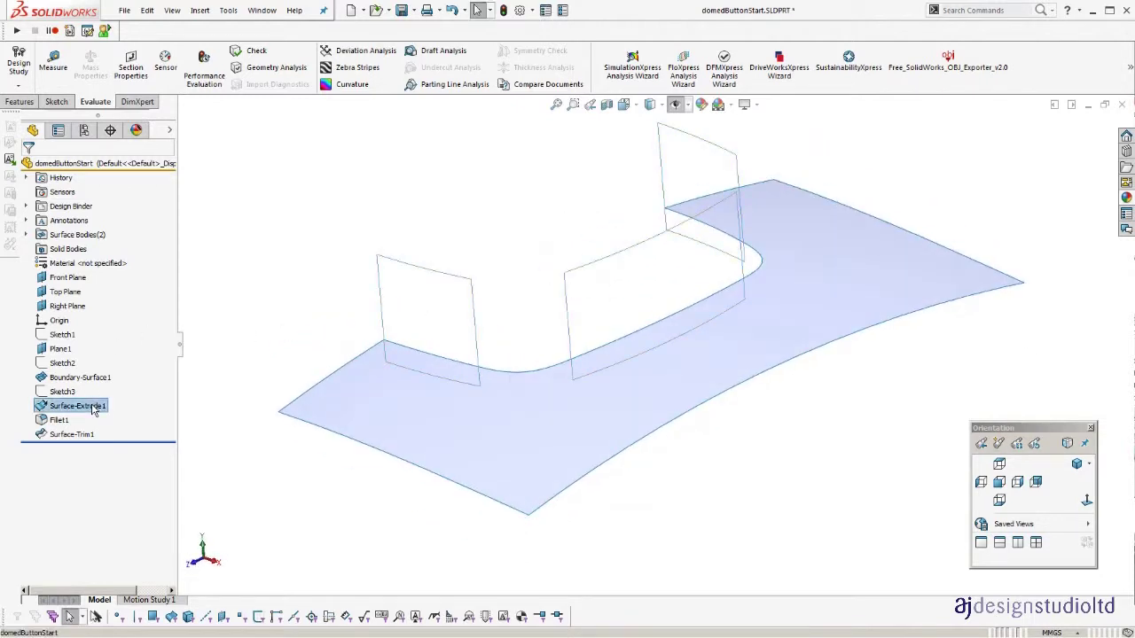
pyautogui.click(103, 391)
pyautogui.click(305, 490)
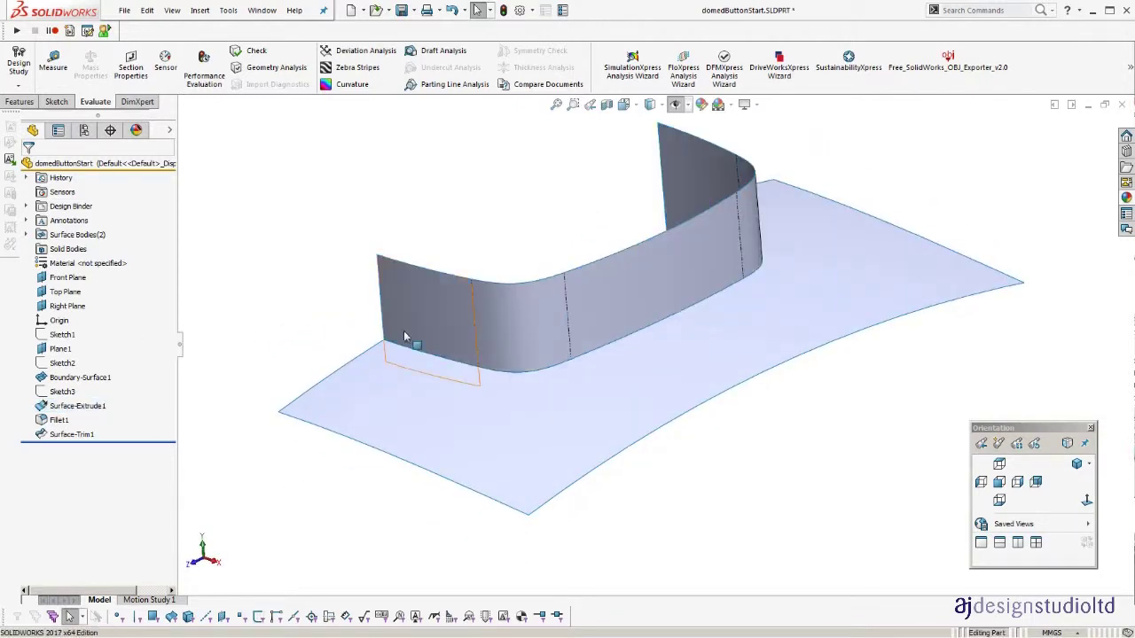
pyautogui.moveTo(405, 332); pyautogui.dragTo(245, 319, button='middle')
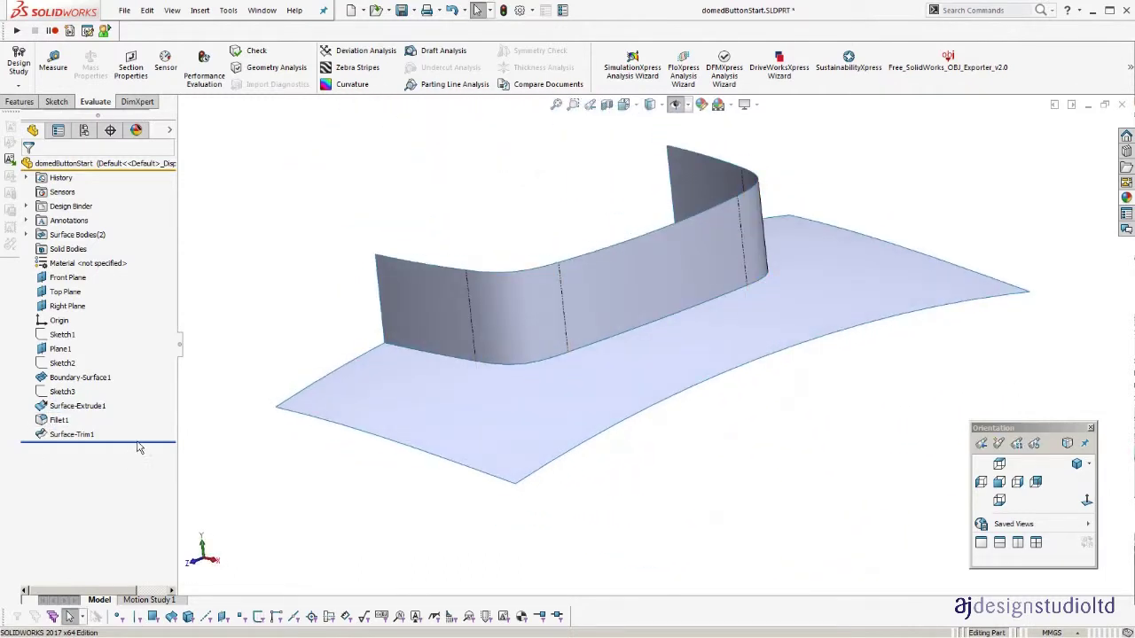
# Roll the model back to before the surface trim and offset the whole filleted wall body inward by 2 mm.
pyautogui.moveTo(143, 440); pyautogui.dragTo(148, 427)
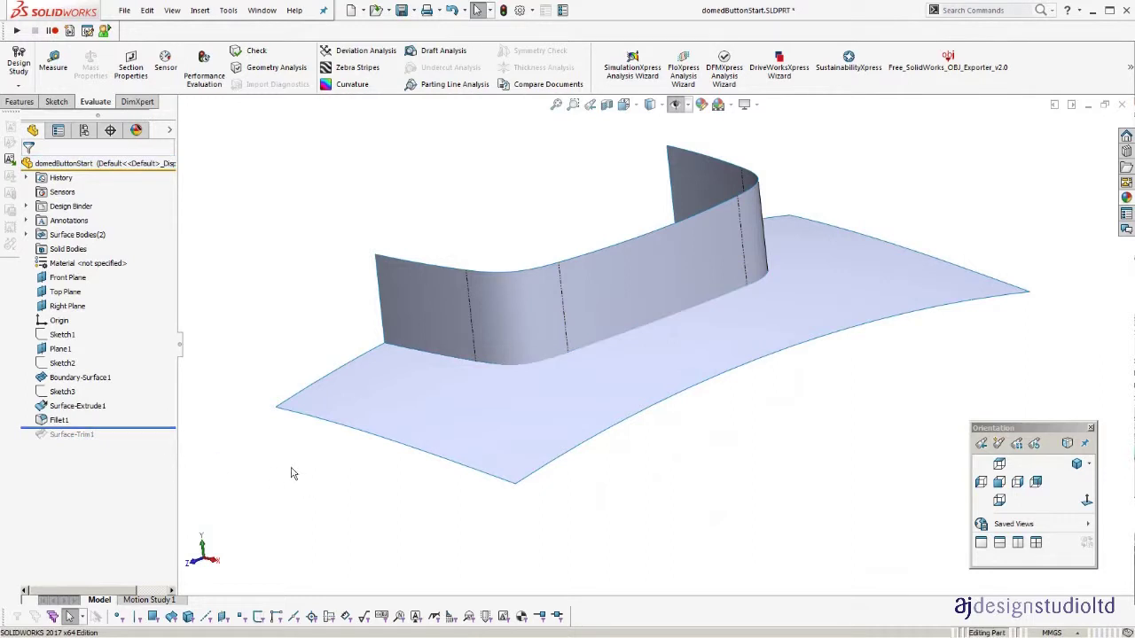
pyautogui.moveTo(319, 305); pyautogui.dragTo(373, 299, button='middle')
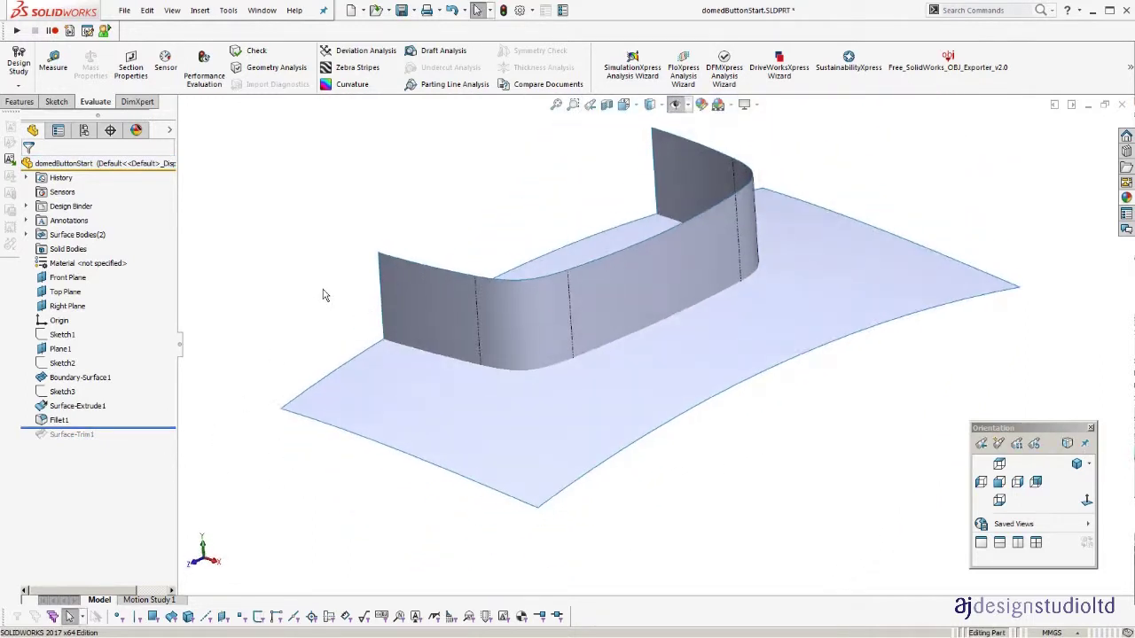
pyautogui.press('o')
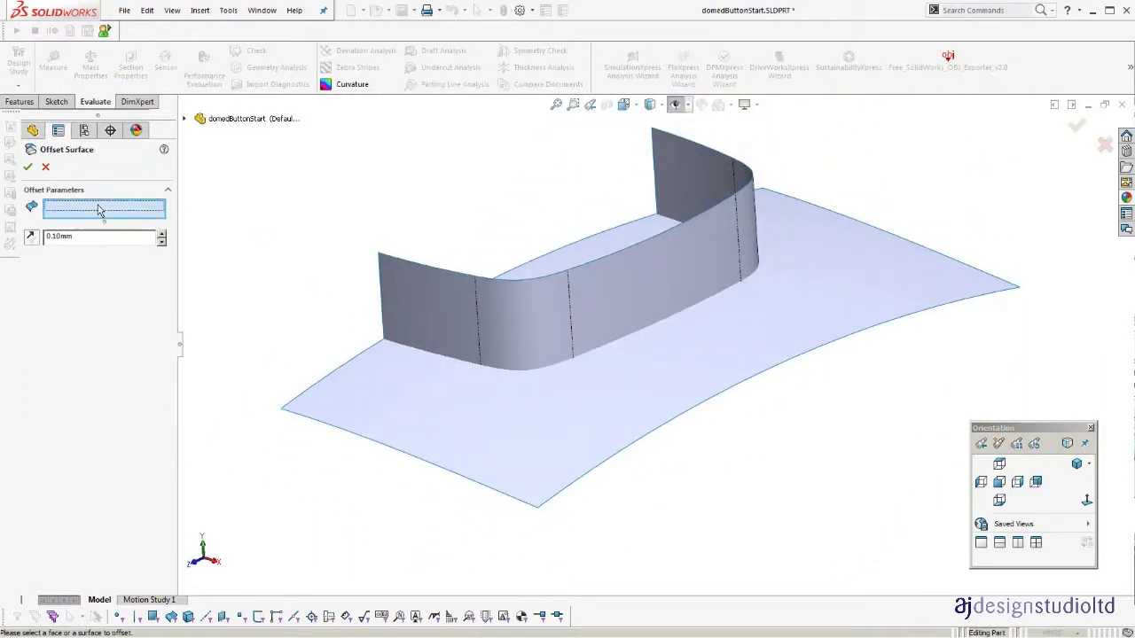
pyautogui.rightClick(395, 280)
pyautogui.click(426, 323)
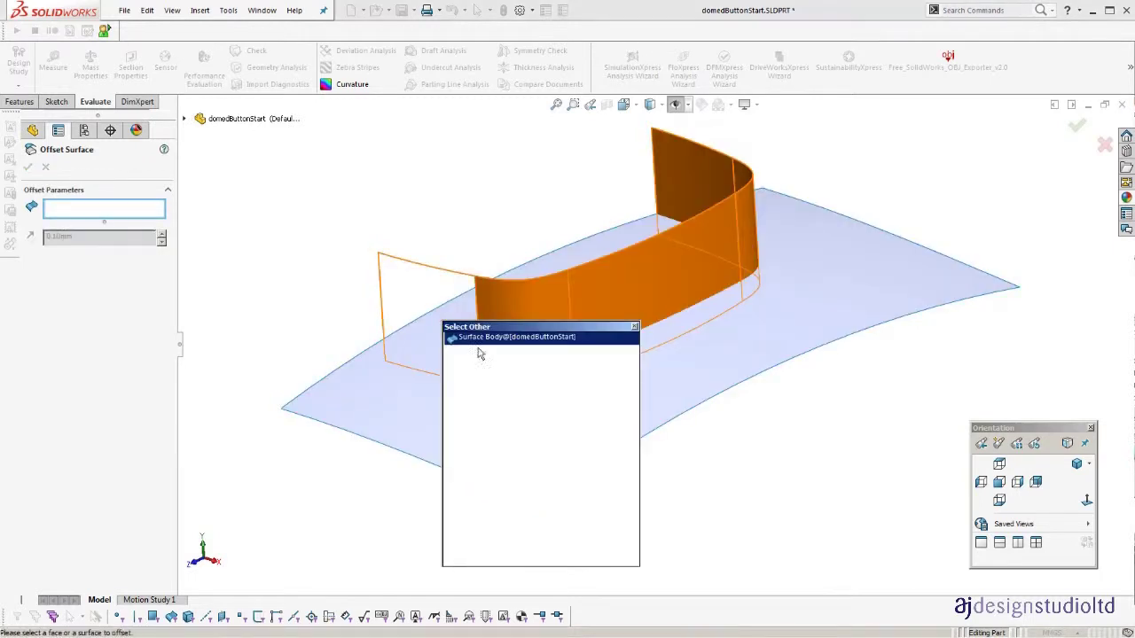
pyautogui.click(486, 342)
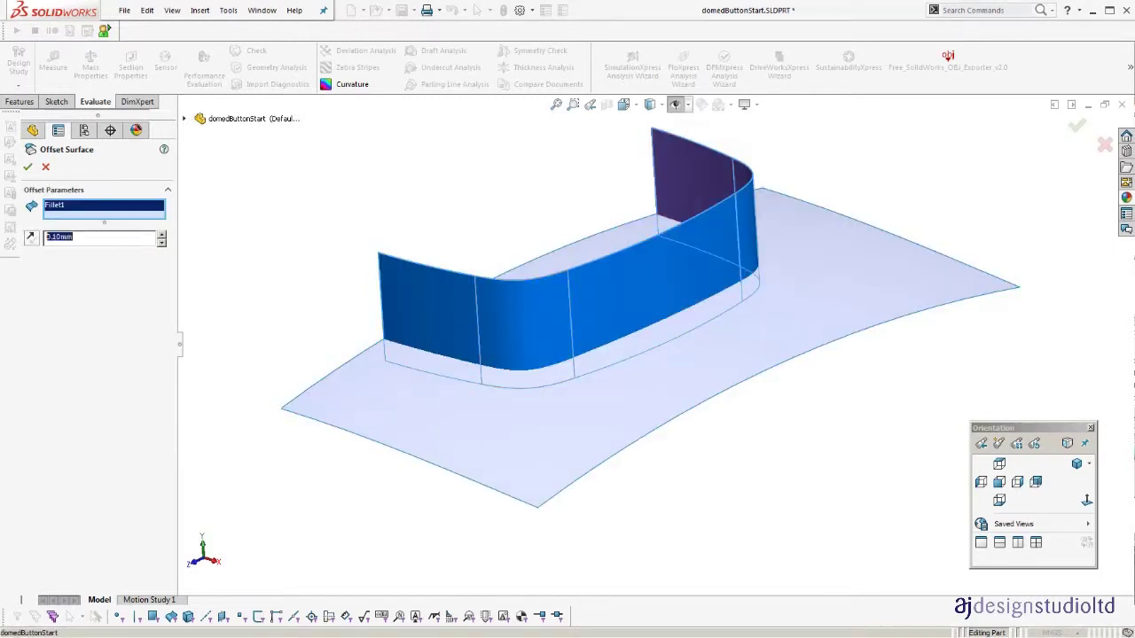
pyautogui.write('2')
pyautogui.press('Return')
pyautogui.moveTo(440, 260); pyautogui.dragTo(415, 323, button='middle')
pyautogui.press('Return')
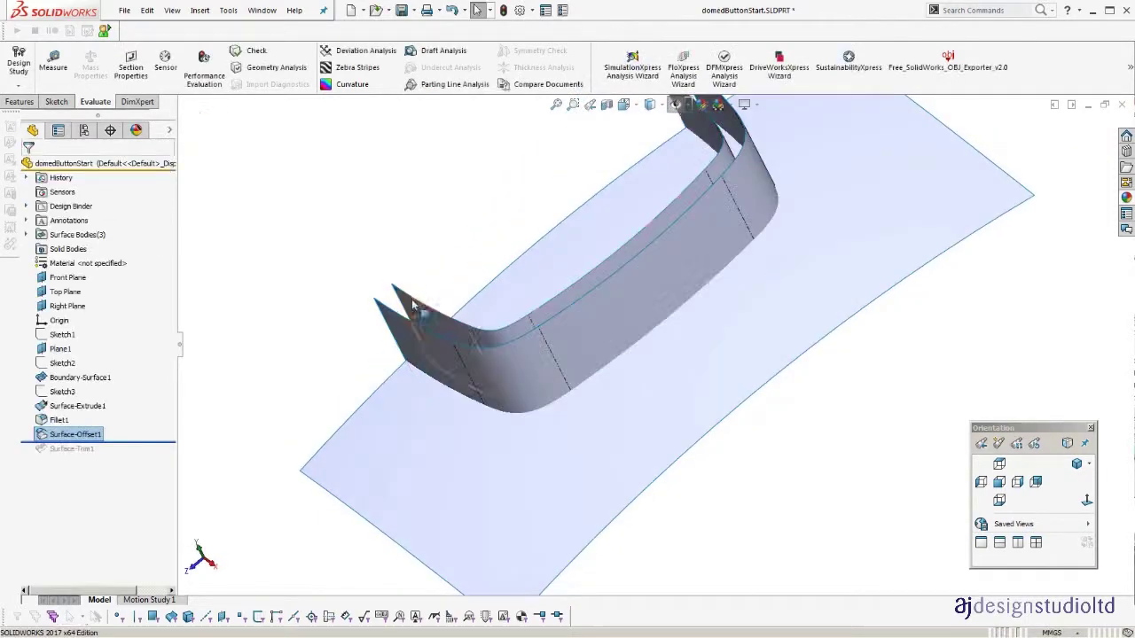
# Offset the domed boundary surface by 0.5 mm, flipping the offset direction to the upper side.
pyautogui.press('Return')
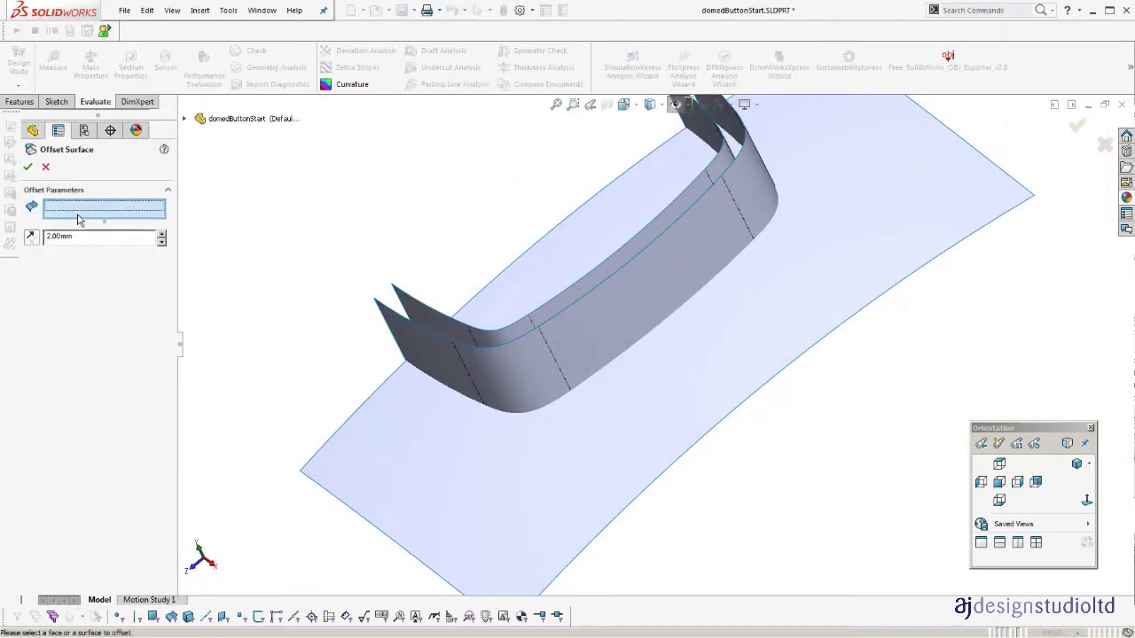
pyautogui.moveTo(334, 303); pyautogui.dragTo(329, 258, button='middle')
pyautogui.click(417, 448)
pyautogui.moveTo(417, 448); pyautogui.dragTo(539, 375, button='middle')
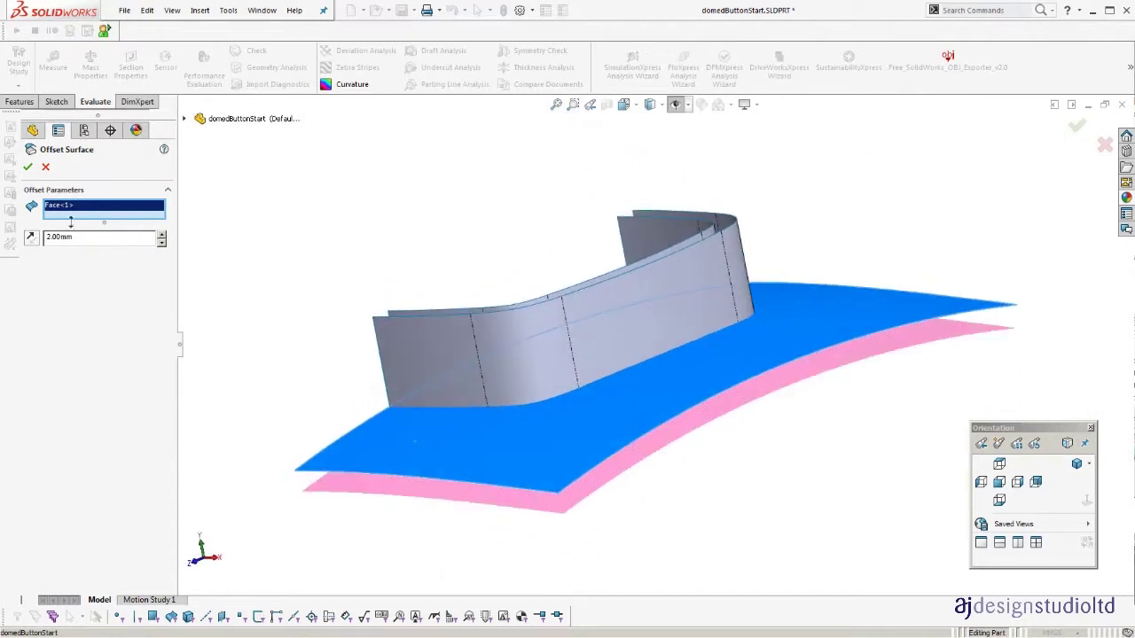
pyautogui.write('0.5')
pyautogui.press('Return')
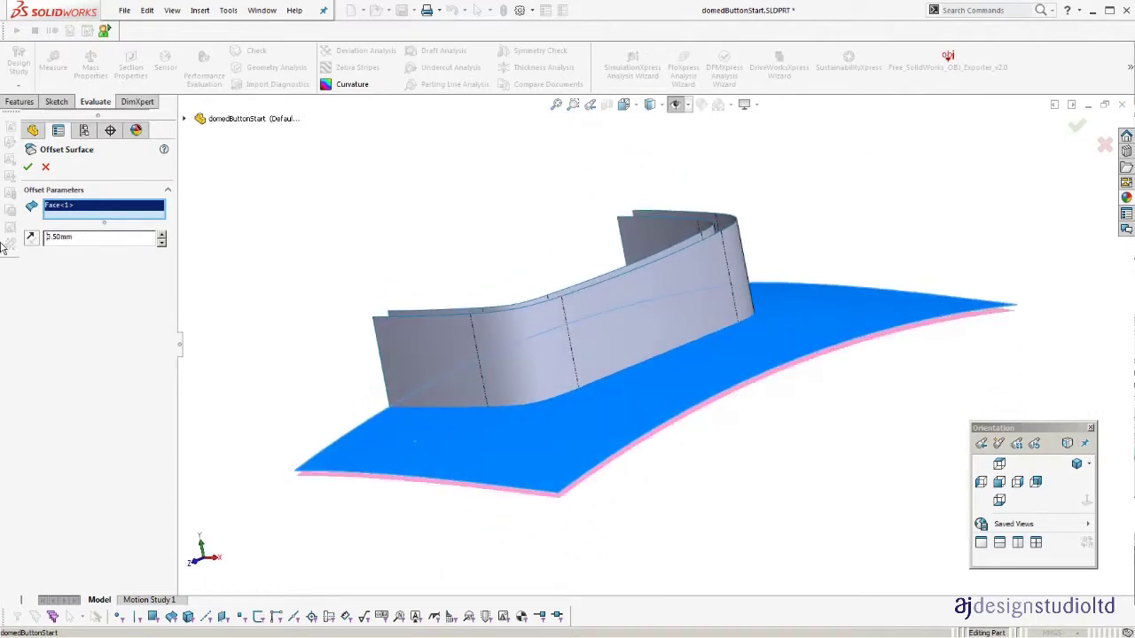
pyautogui.click(29, 242)
pyautogui.press('Return')
pyautogui.click(347, 210)
pyautogui.moveTo(393, 331); pyautogui.dragTo(517, 438, button='middle')
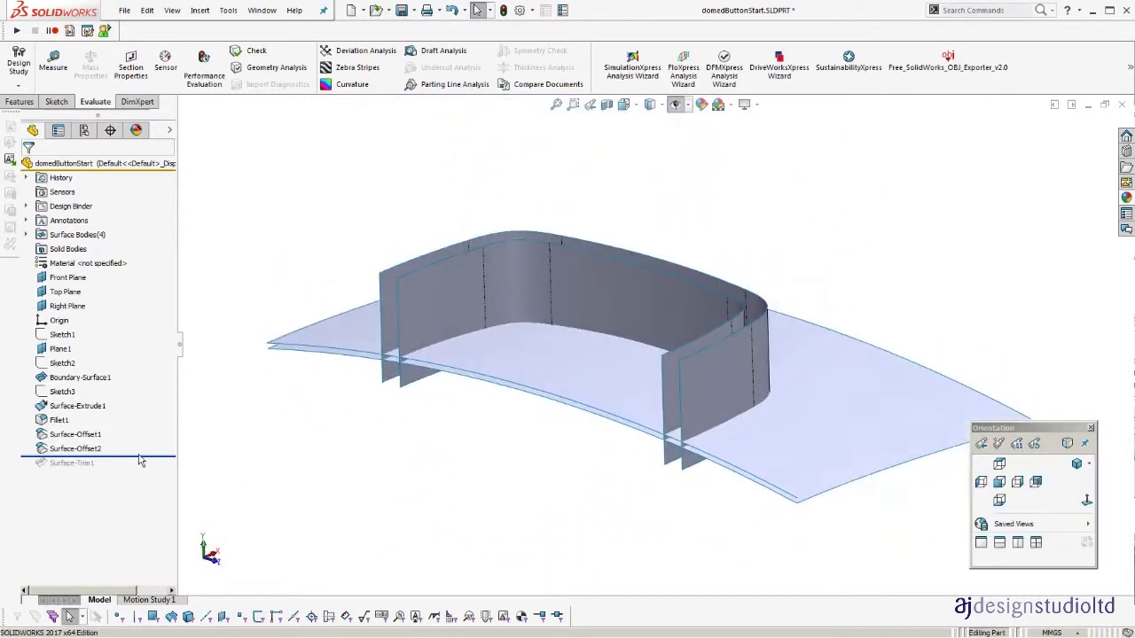
# Roll the model forward past the surface trim and hide the original filleted wall body.
pyautogui.moveTo(140, 457); pyautogui.dragTo(145, 467)
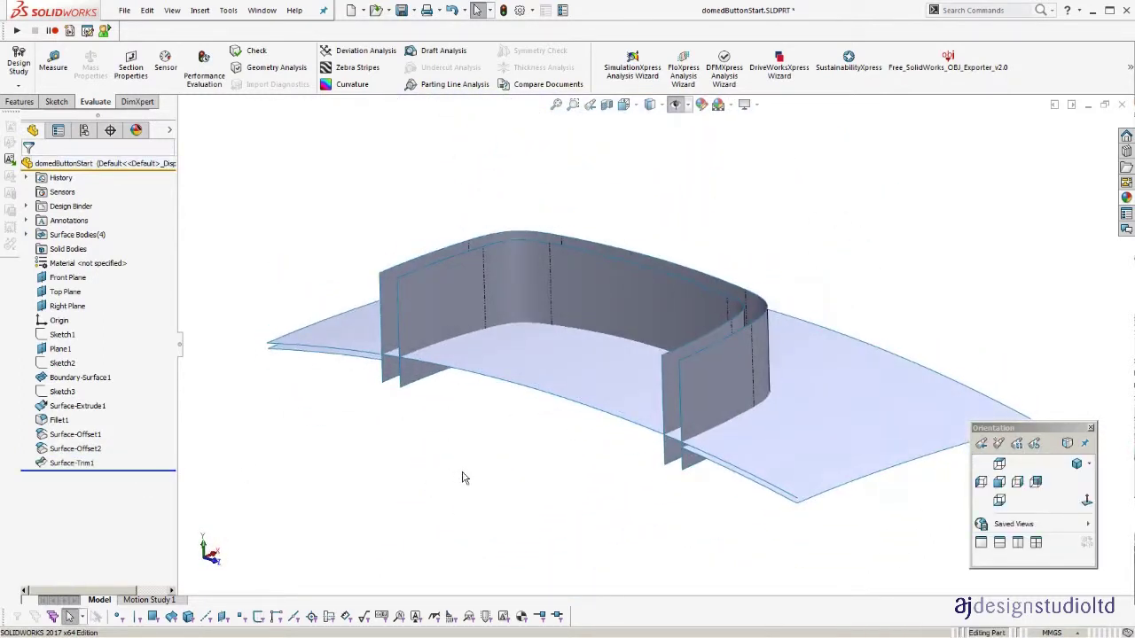
pyautogui.moveTo(474, 464); pyautogui.dragTo(499, 393, button='middle')
pyautogui.scroll(-5, 463, 412)
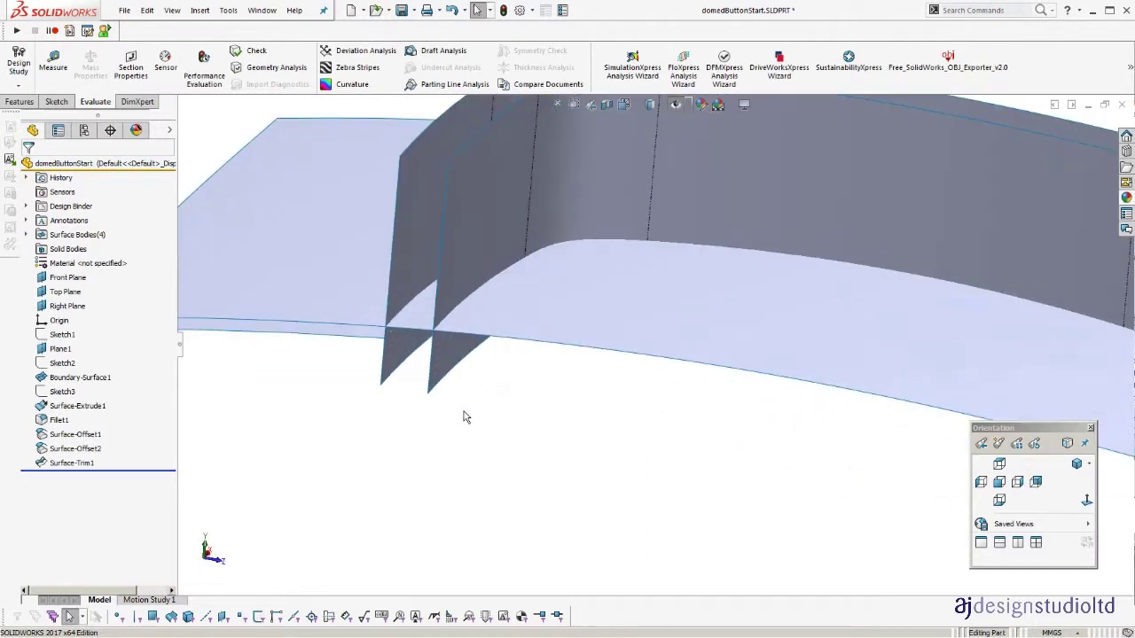
pyautogui.click(397, 343)
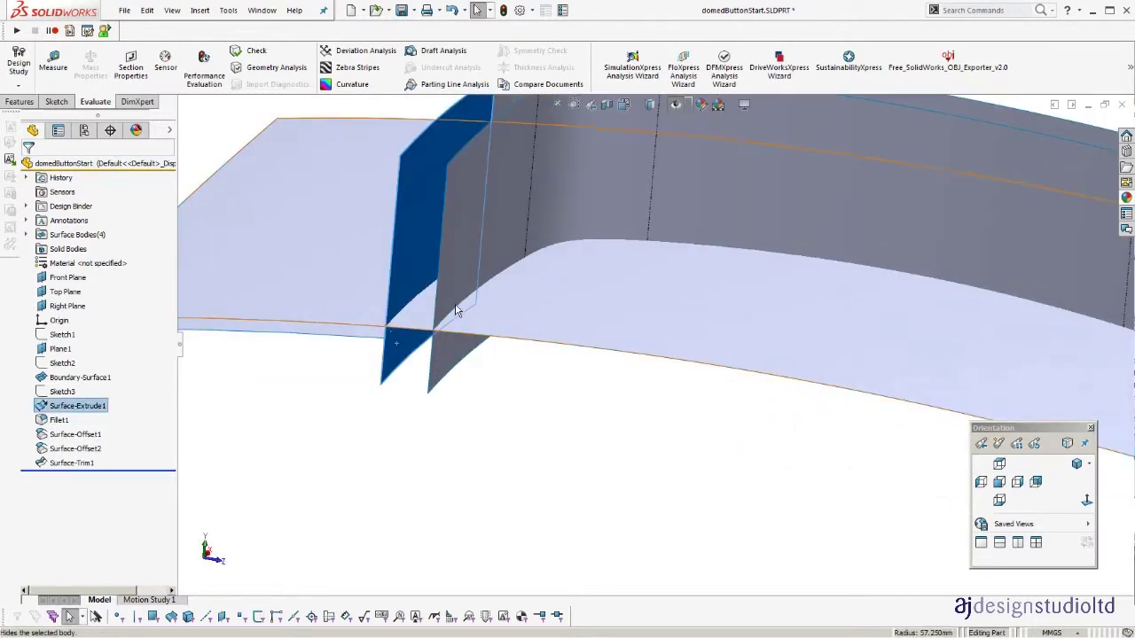
pyautogui.click(502, 464)
pyautogui.scroll(4, 579, 413)
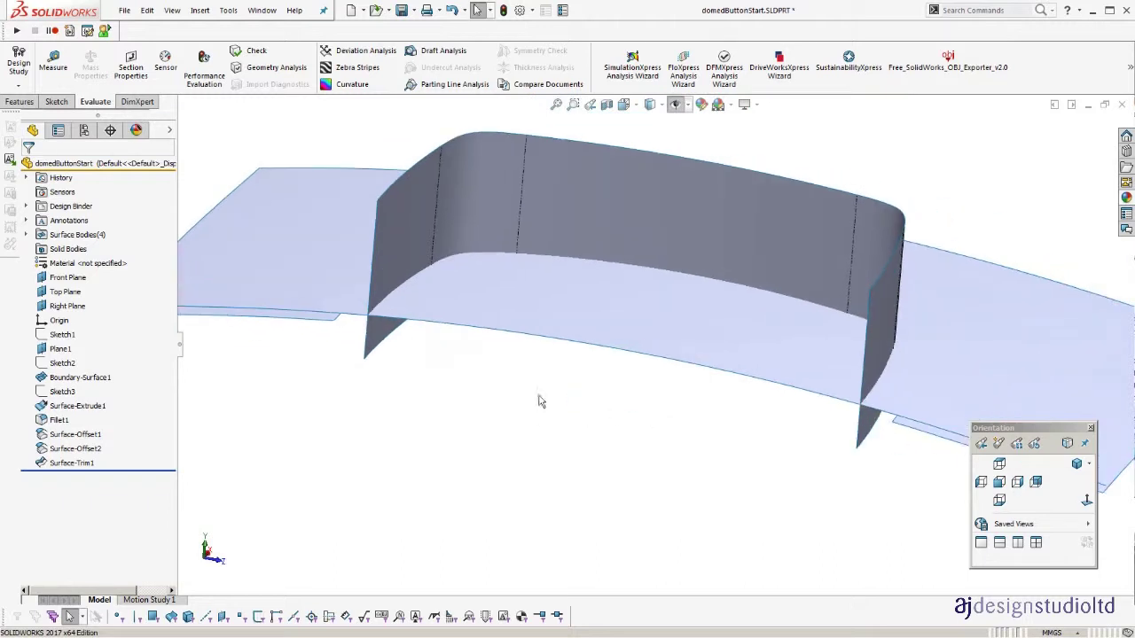
pyautogui.moveTo(536, 425)
pyautogui.mouseDown(button='middle')
pyautogui.moveTo(544, 384)
pyautogui.moveTo(528, 419)
pyautogui.moveTo(524, 375)
pyautogui.moveTo(520, 429)
pyautogui.mouseUp(button='middle')
# Offset the whole inner offset wall body inward by 0.5 mm.
pyautogui.click(200, 11)
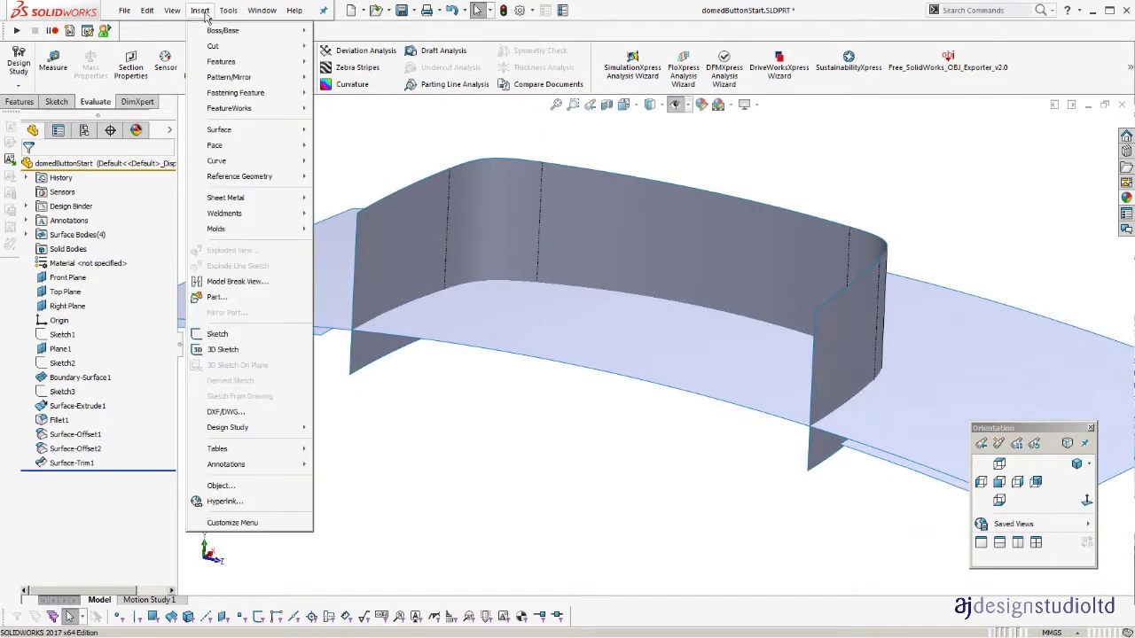
pyautogui.click(442, 433)
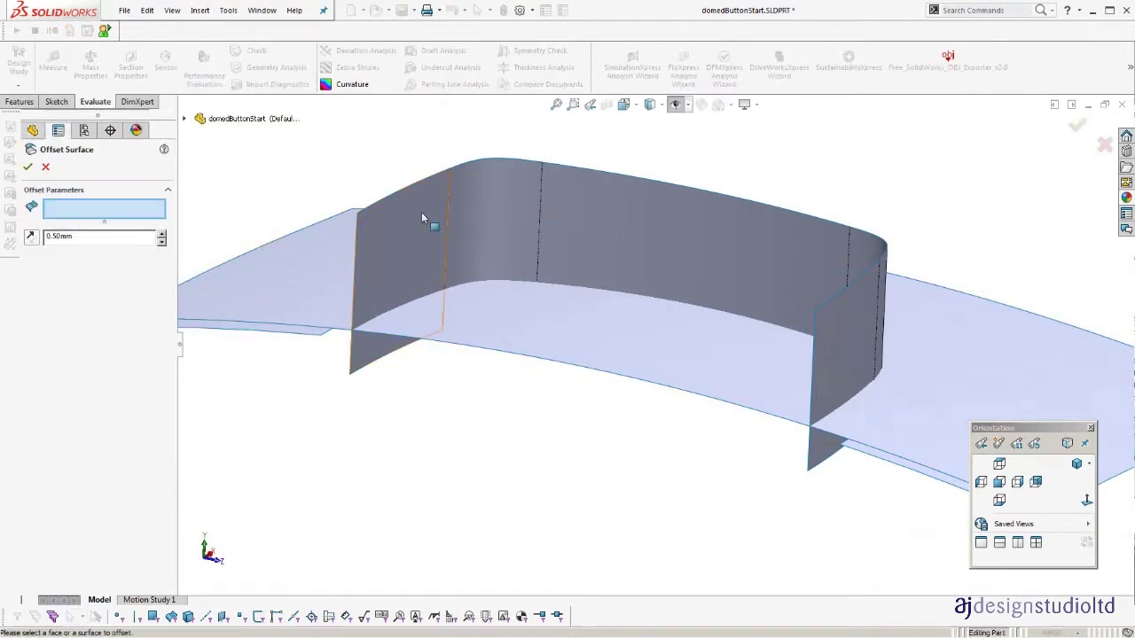
pyautogui.rightClick(644, 221)
pyautogui.click(679, 251)
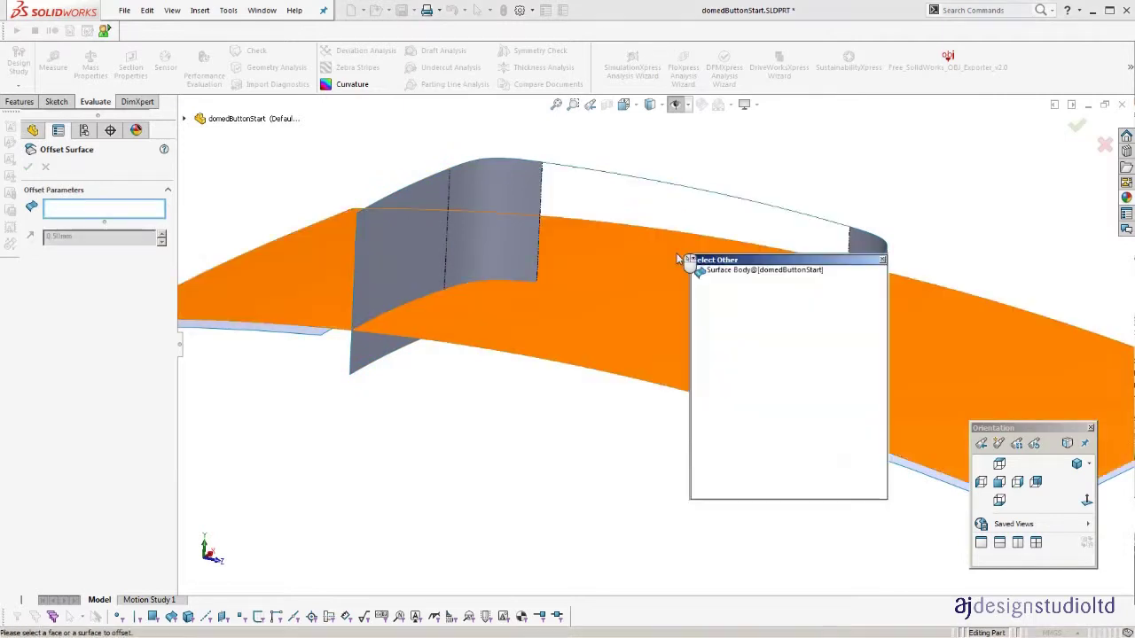
pyautogui.click(725, 271)
pyautogui.scroll(-3, 356, 330)
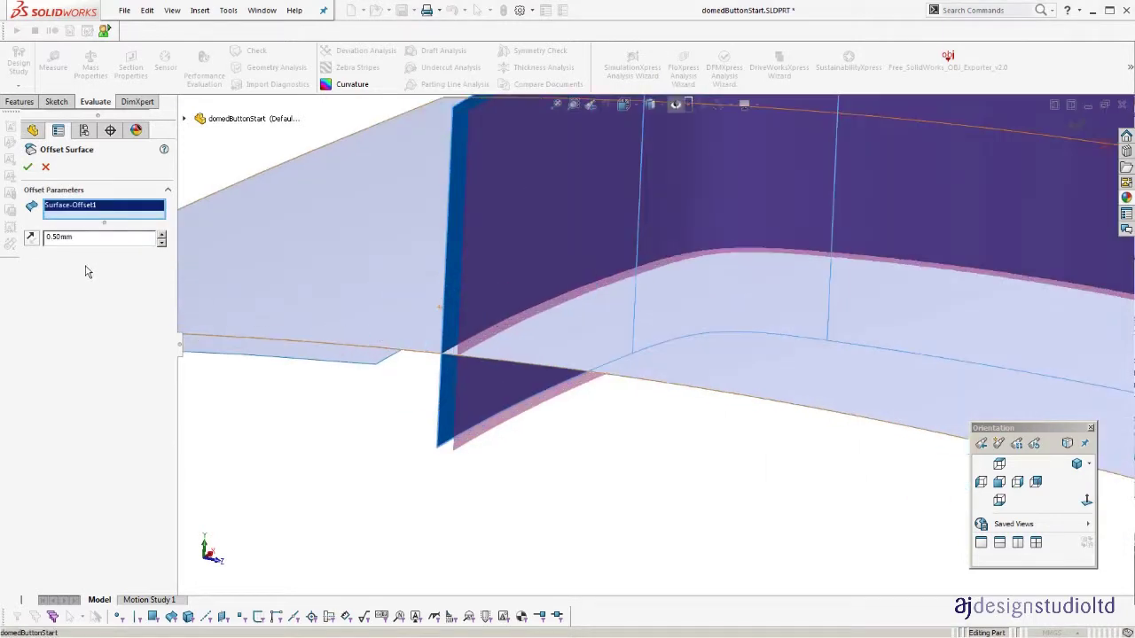
pyautogui.click(29, 168)
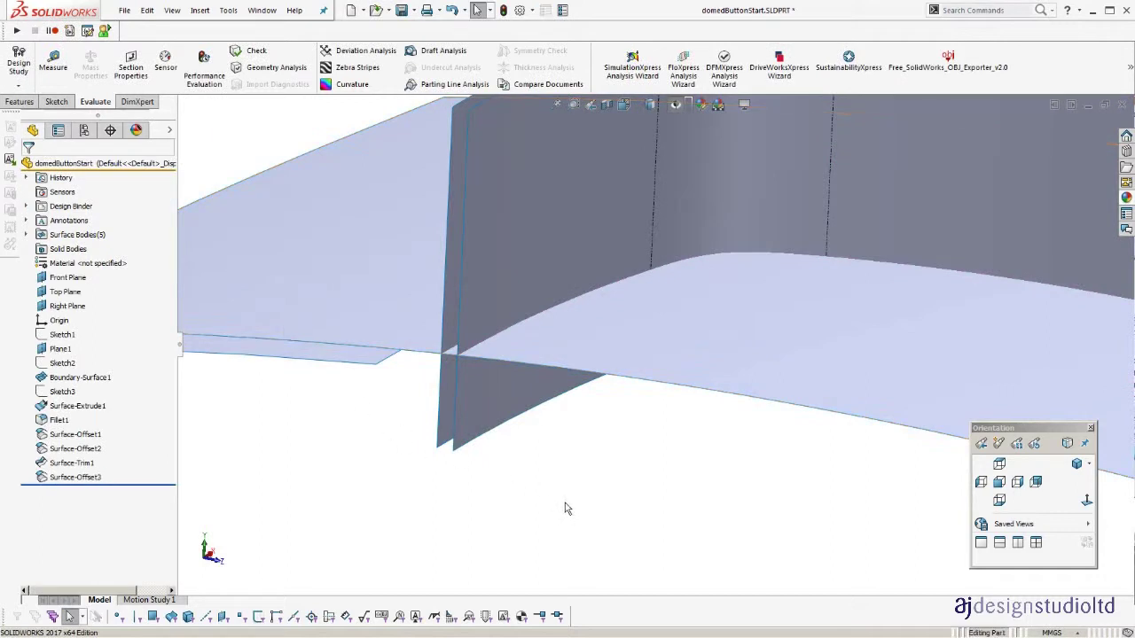
# Trim the upper domed offset surface with the 2 mm offset wall as the trim tool, keeping the region inside the wall.
pyautogui.scroll(2, 567, 508)
pyautogui.moveTo(458, 377); pyautogui.dragTo(479, 386, button='middle')
pyautogui.press('t')
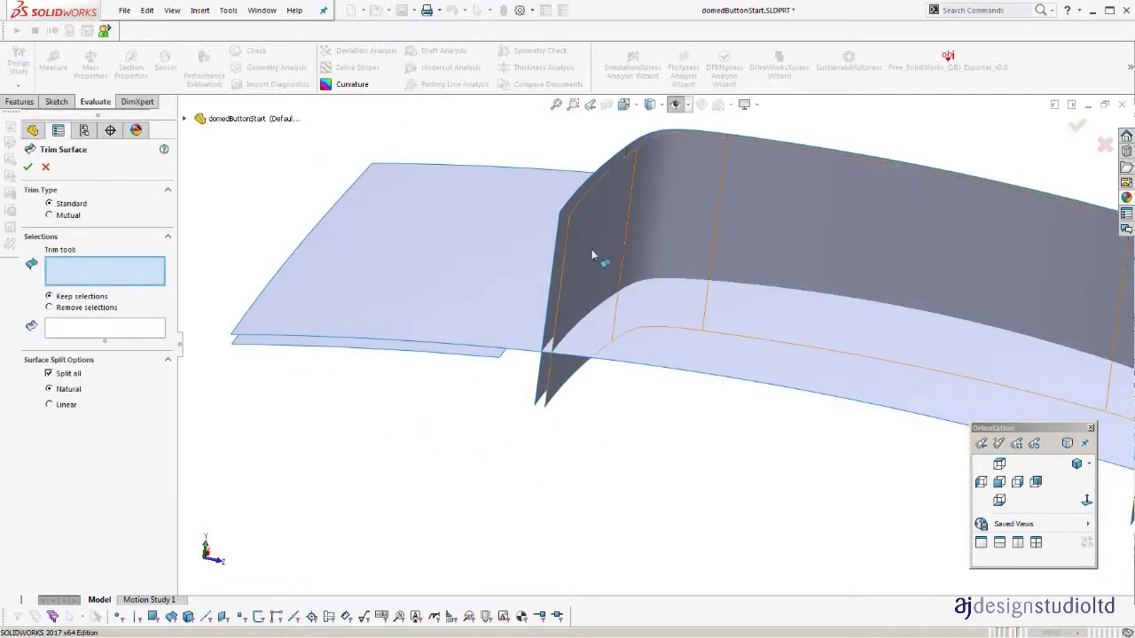
pyautogui.click(594, 236)
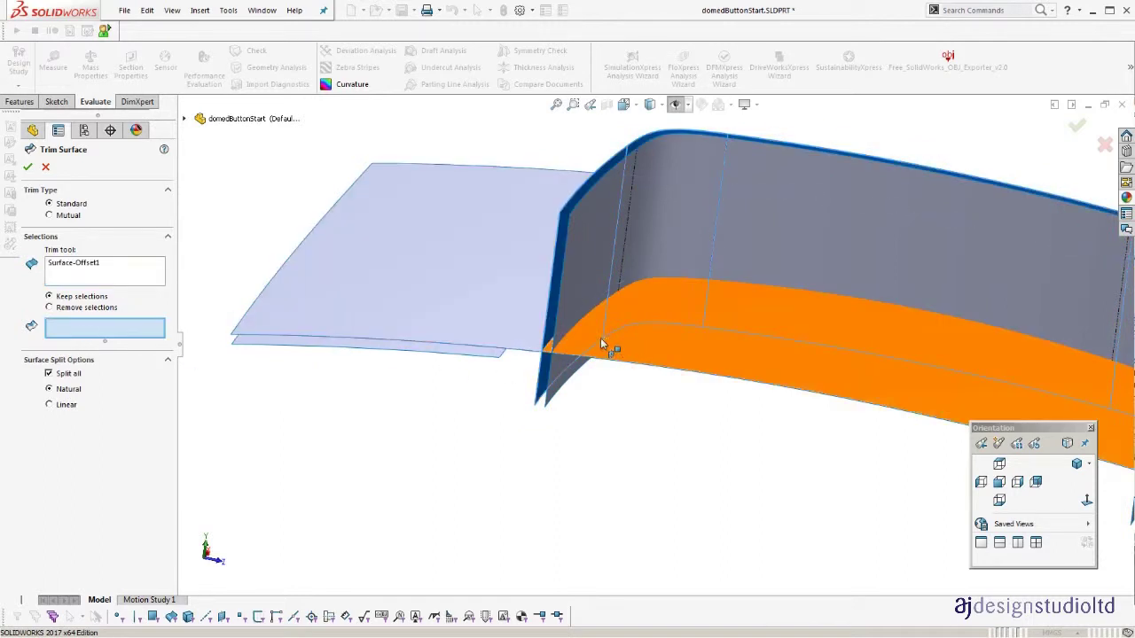
pyautogui.click(628, 337)
pyautogui.press('Return')
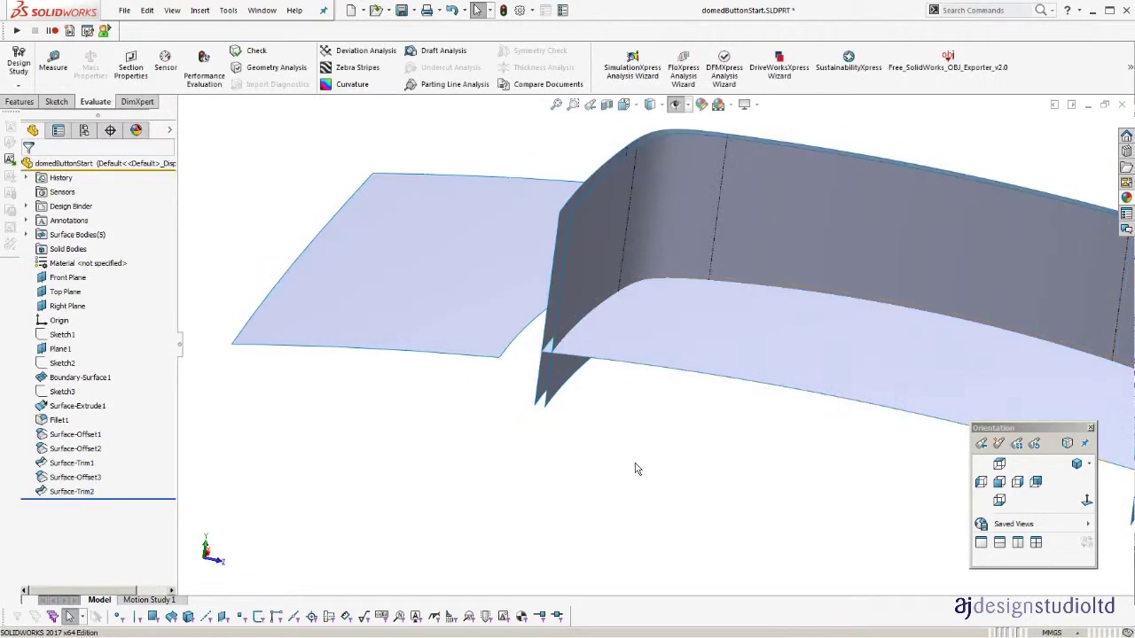
# Trim the remaining upper domed surface with the innermost 0.5 mm offset wall, keeping only the narrow strip between the two walls.
pyautogui.press('Return')
pyautogui.click(643, 247)
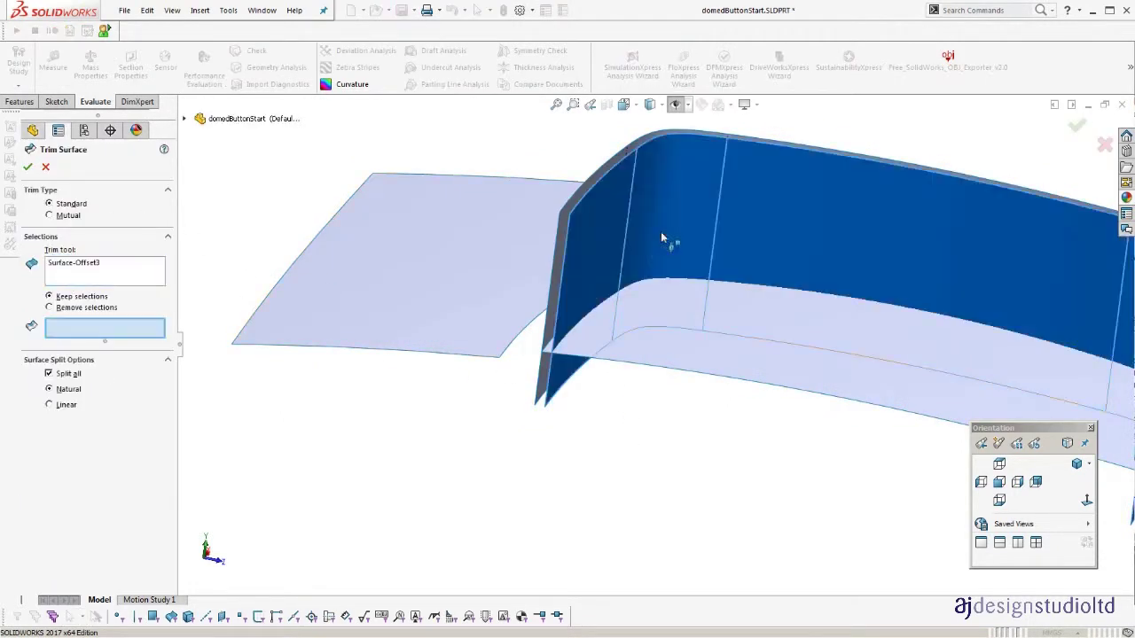
pyautogui.scroll(-5, 532, 377)
pyautogui.click(526, 339)
pyautogui.scroll(3, 532, 354)
pyautogui.press('Return')
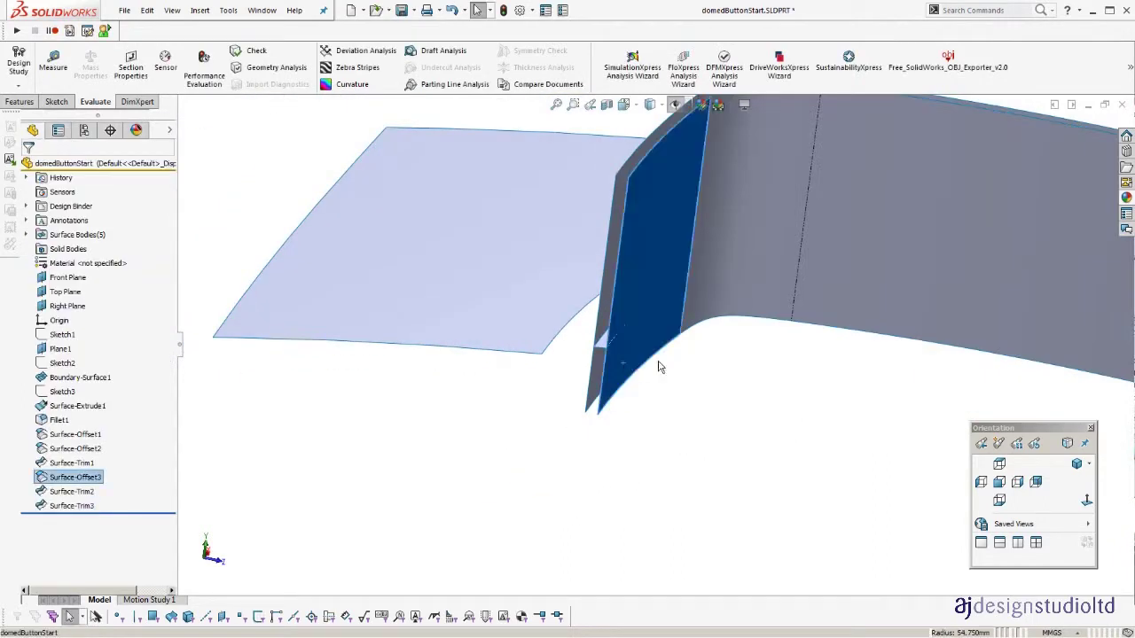
# Hide both offset wall bodies and examine the gap between the narrow strip and the trimmed base surface.
pyautogui.click(682, 328)
pyautogui.click(634, 353)
pyautogui.click(689, 314)
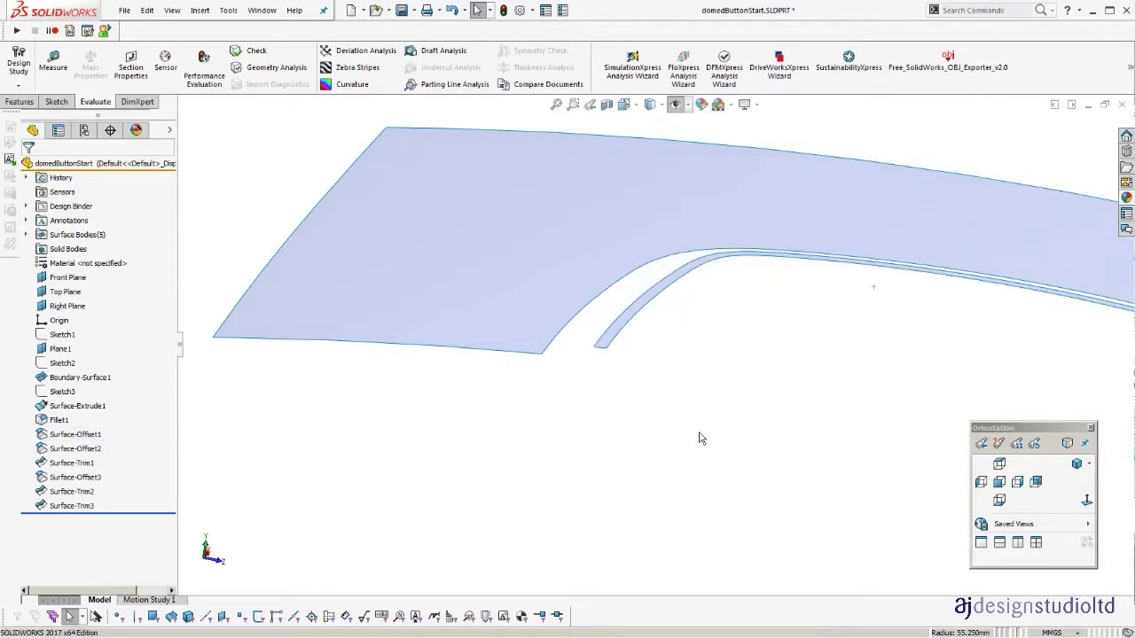
pyautogui.scroll(4, 750, 393)
pyautogui.moveTo(752, 393); pyautogui.dragTo(596, 291, button='middle')
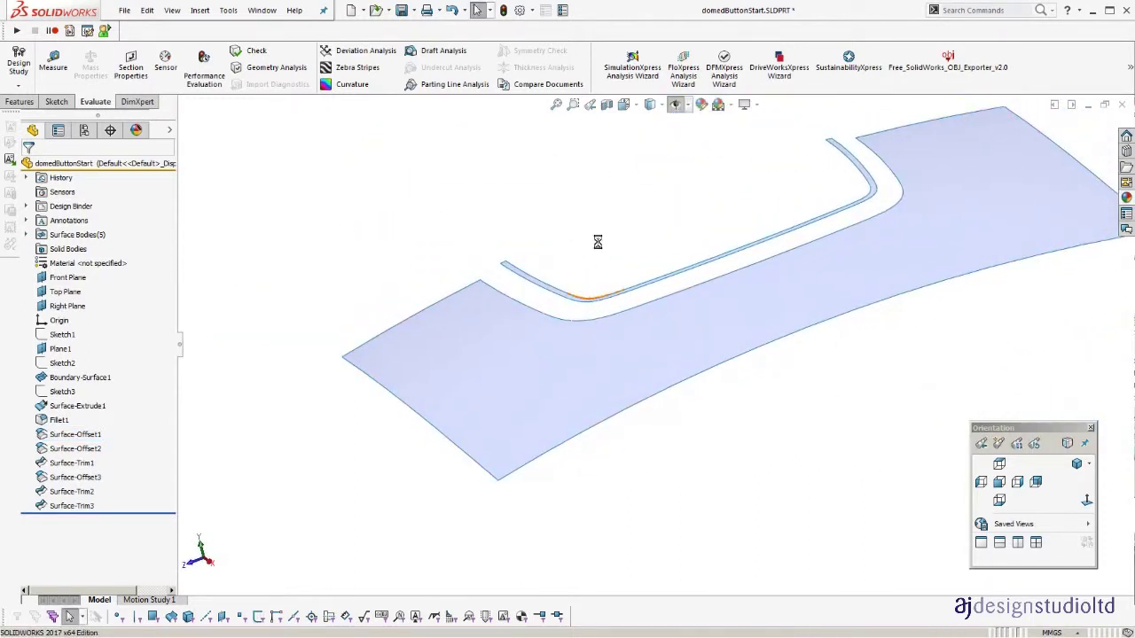
pyautogui.moveTo(705, 245); pyautogui.dragTo(690, 286, button='middle')
pyautogui.scroll(-3, 656, 283)
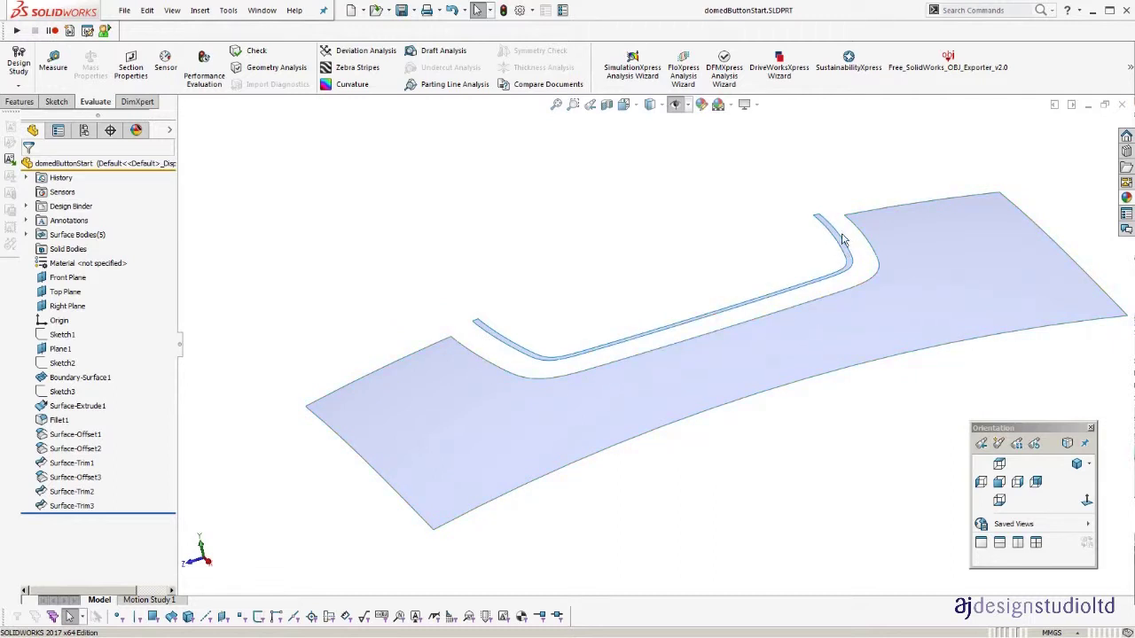
pyautogui.scroll(-2, 561, 301)
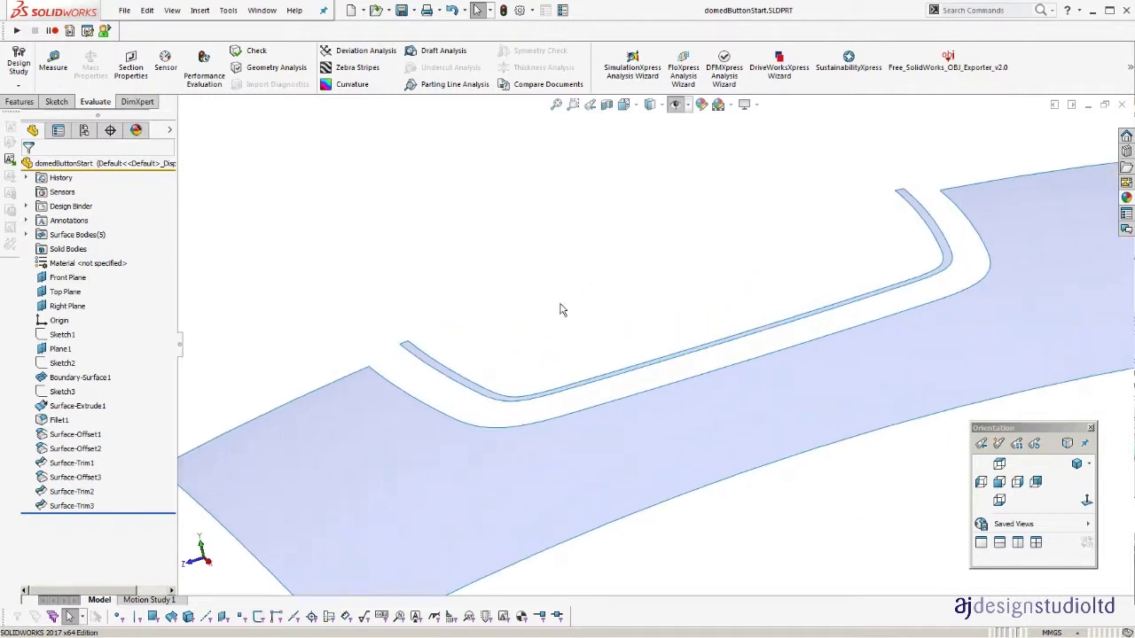
# Create a boundary surface bridging the gap at the near end, between the strip's short outer edge and the matching base opening edge.
pyautogui.moveTo(556, 309); pyautogui.dragTo(479, 301, button='right')
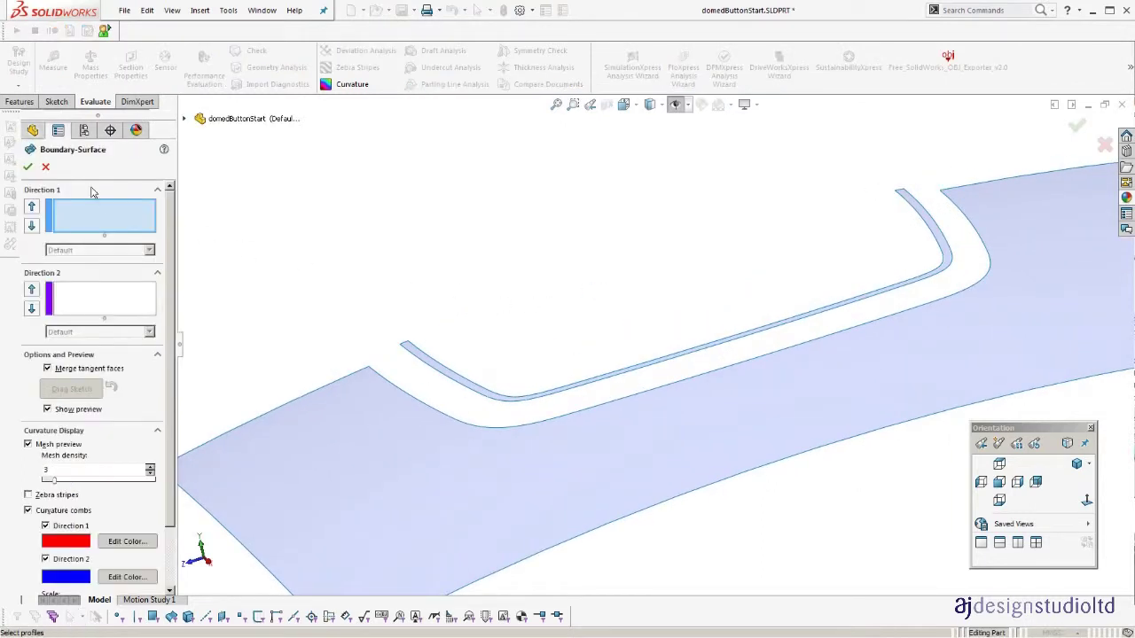
pyautogui.click(46, 168)
pyautogui.click(200, 10)
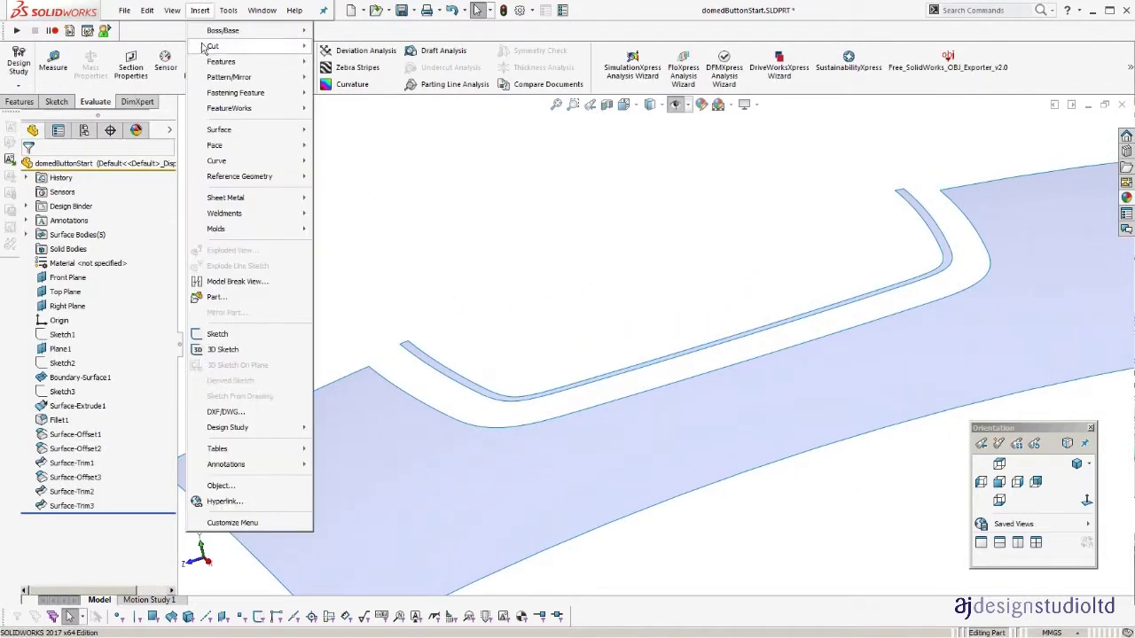
pyautogui.moveTo(230, 129)
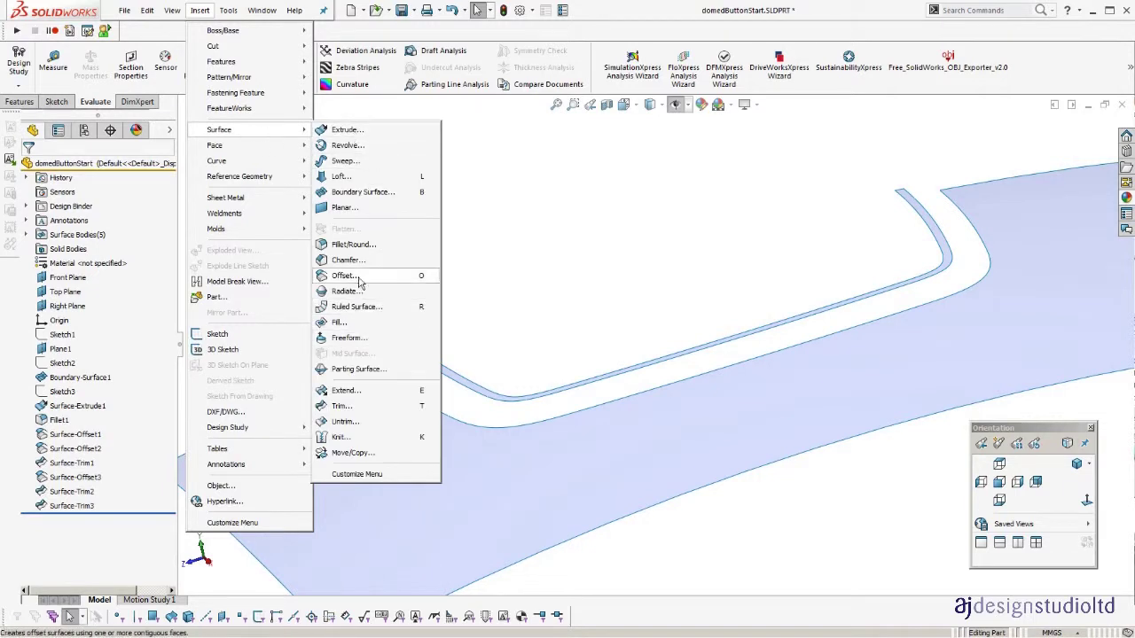
pyautogui.click(360, 193)
pyautogui.scroll(-4, 433, 328)
pyautogui.click(428, 323)
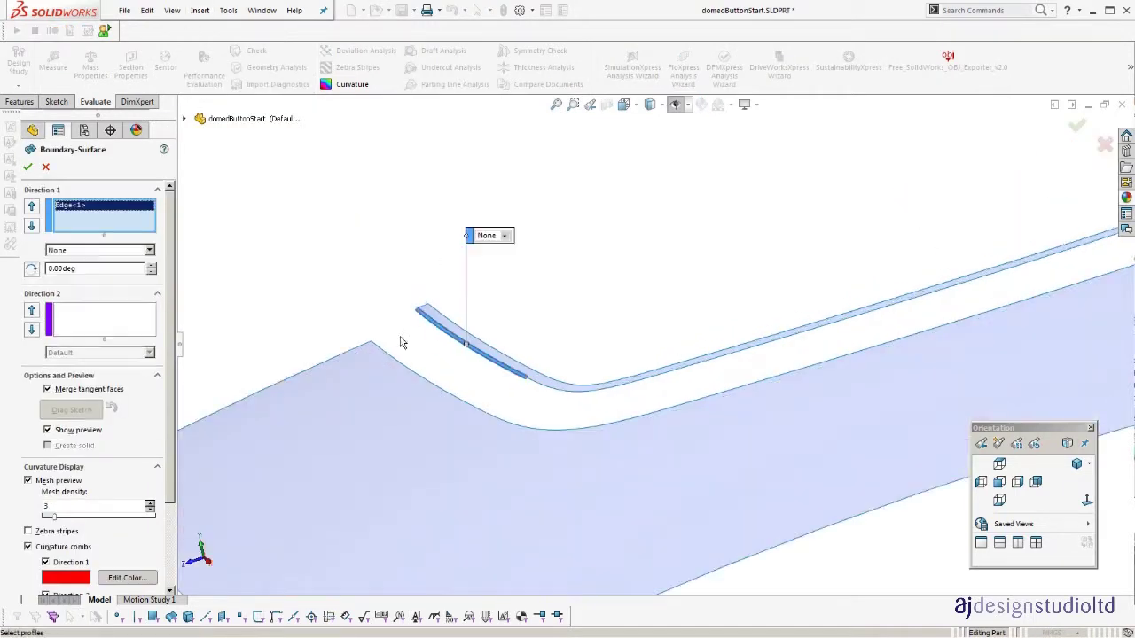
pyautogui.click(399, 368)
pyautogui.moveTo(399, 368); pyautogui.dragTo(488, 343, button='middle')
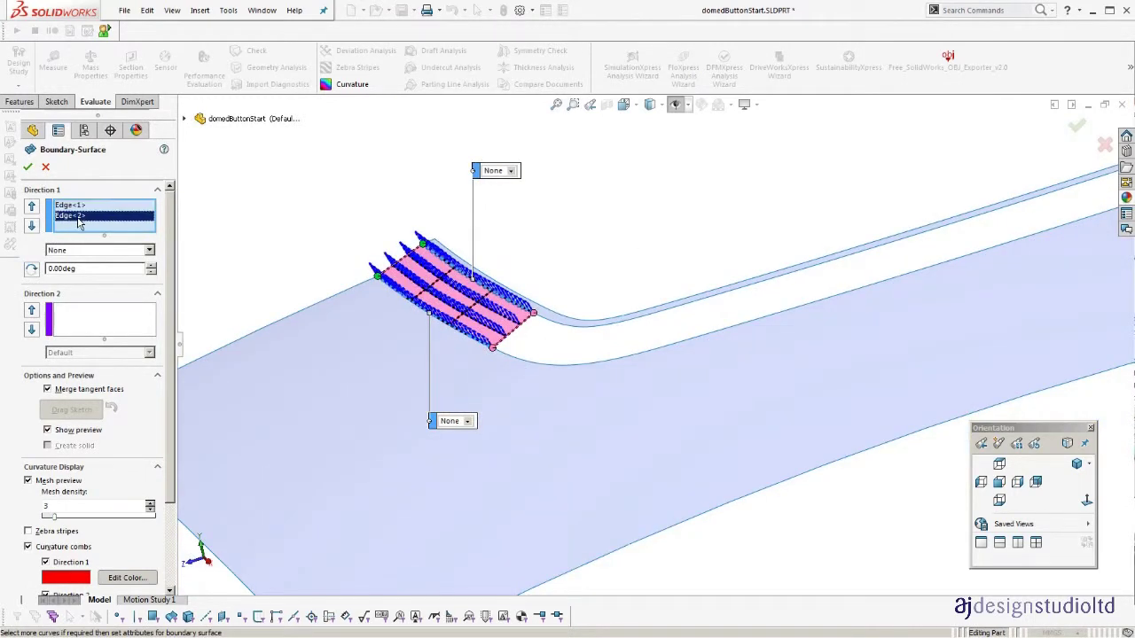
pyautogui.press('Return')
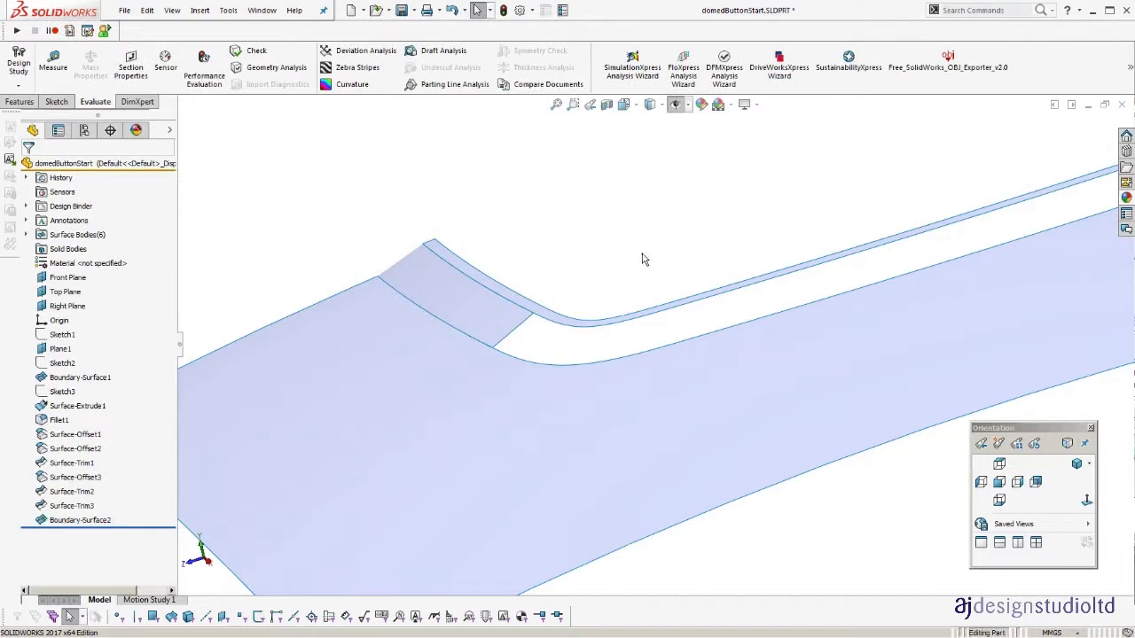
# Create a boundary surface between the strip's long outer edge and the matching long edge of the base opening.
pyautogui.press('Return')
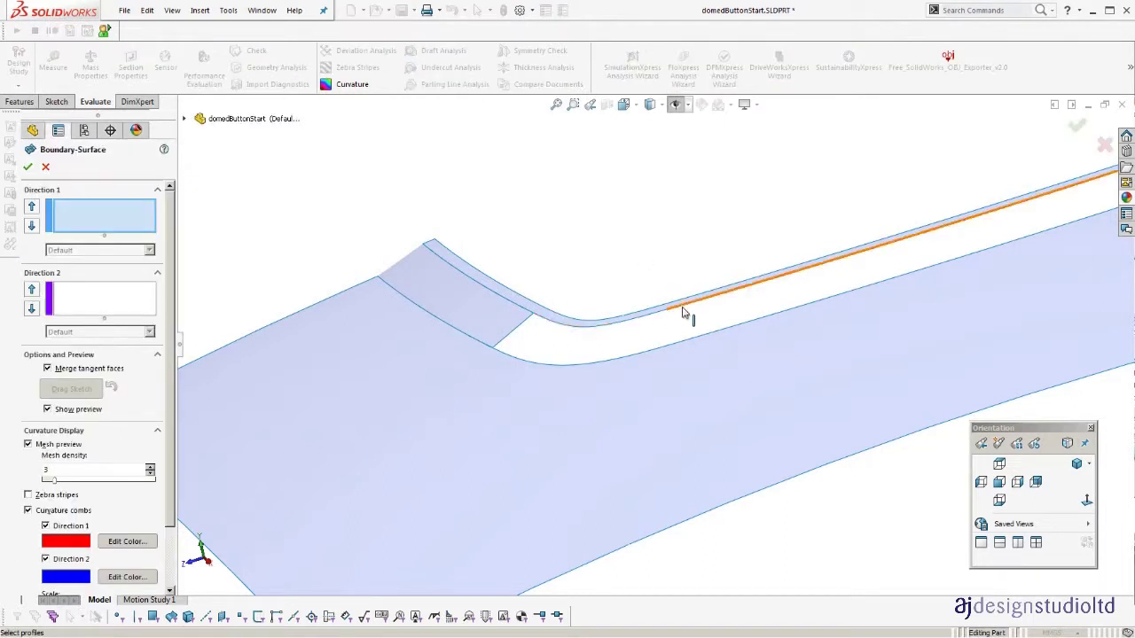
pyautogui.click(684, 318)
pyautogui.click(691, 340)
pyautogui.moveTo(679, 337); pyautogui.dragTo(735, 246, button='middle')
pyautogui.press('Return')
# Create a boundary surface at the far end, between the strip's short outer edge and the matching base opening edge.
pyautogui.press('Return')
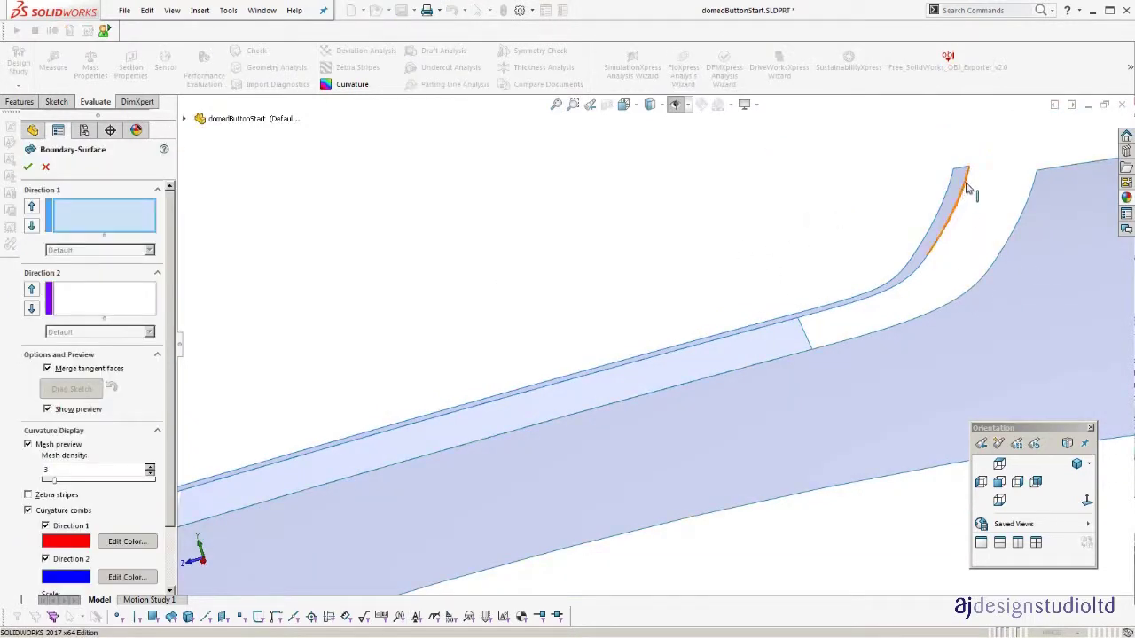
pyautogui.click(965, 197)
pyautogui.click(1032, 185)
pyautogui.moveTo(1030, 190); pyautogui.dragTo(552, 305, button='middle')
pyautogui.press('Return')
# Set up a boundary surface at the near corner, with the two rounded edges as Direction 1 and the neighbouring bridge surfaces' end edges as Direction 2.
pyautogui.scroll(-2, 405, 322)
pyautogui.press('Return')
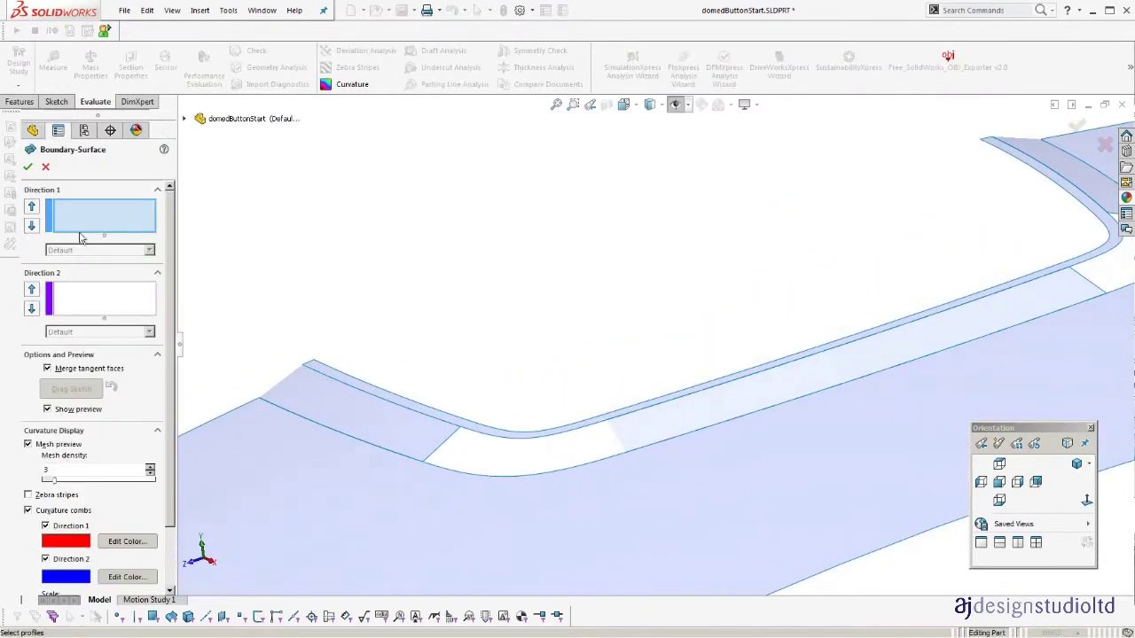
pyautogui.click(471, 441)
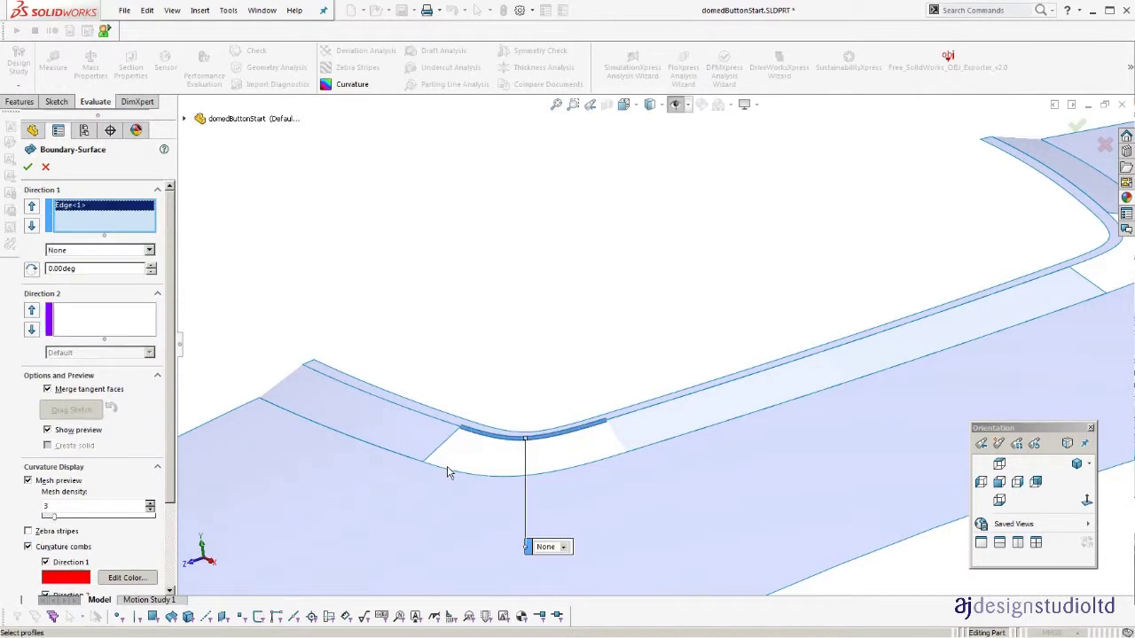
pyautogui.click(443, 469)
pyautogui.click(97, 329)
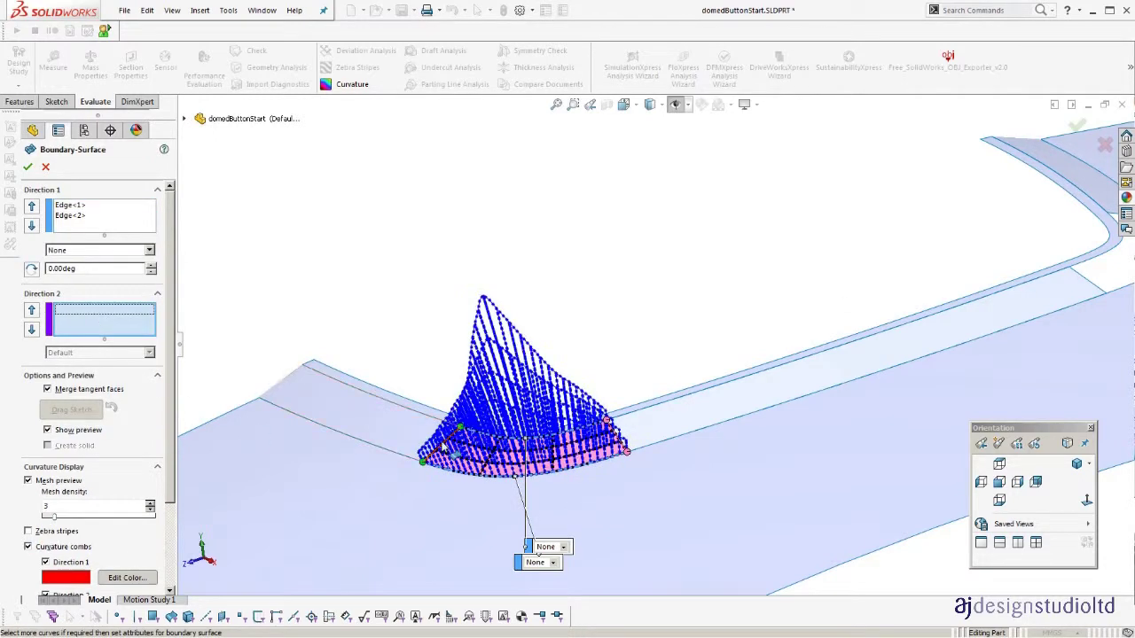
pyautogui.click(441, 448)
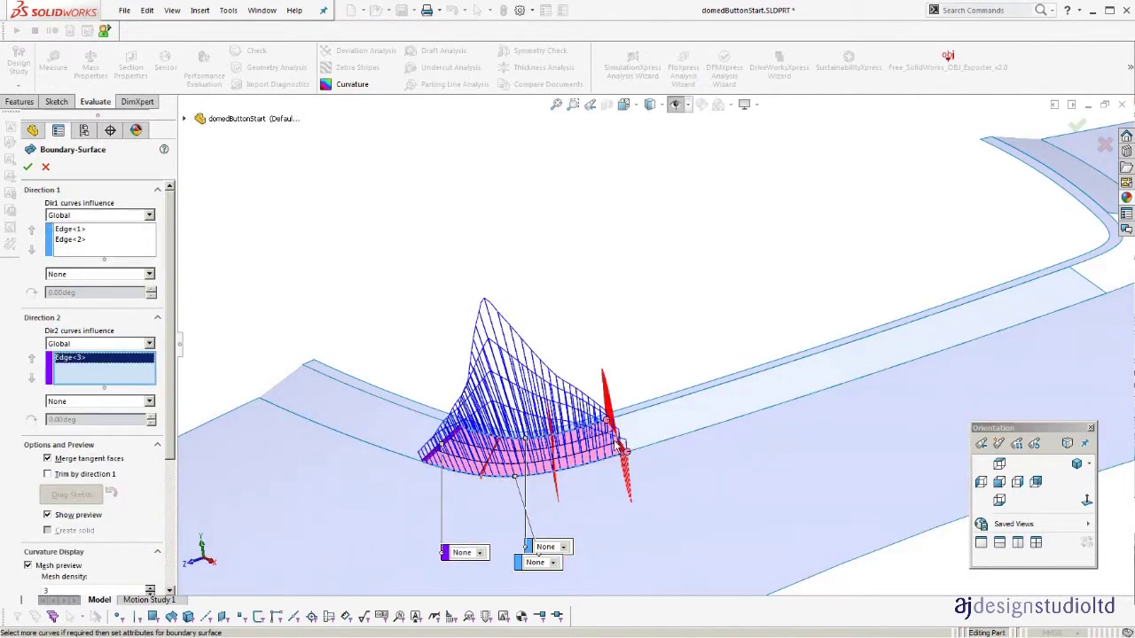
pyautogui.click(620, 440)
pyautogui.scroll(-2, 612, 465)
pyautogui.keyDown('ctrl'); pyautogui.moveTo(615, 465); pyautogui.dragTo(653, 426, button='middle'); pyautogui.keyUp('ctrl')
pyautogui.scroll(-1, 532, 390)
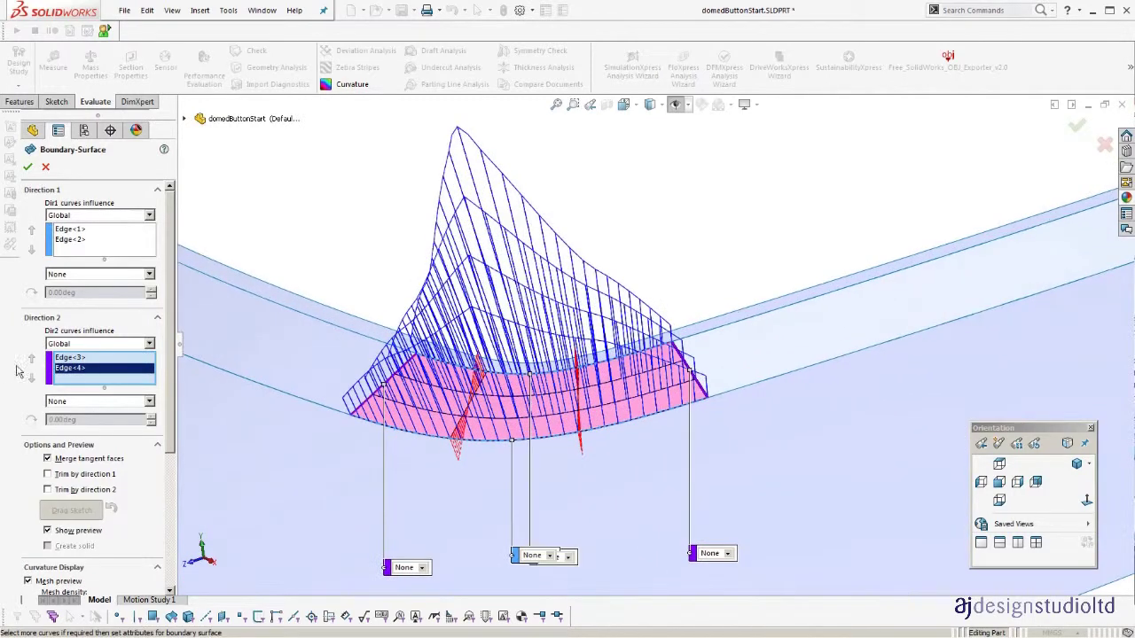
# Set both Direction 2 edges of the near-corner boundary surface to Tangency To Face.
pyautogui.click(59, 401)
pyautogui.click(68, 427)
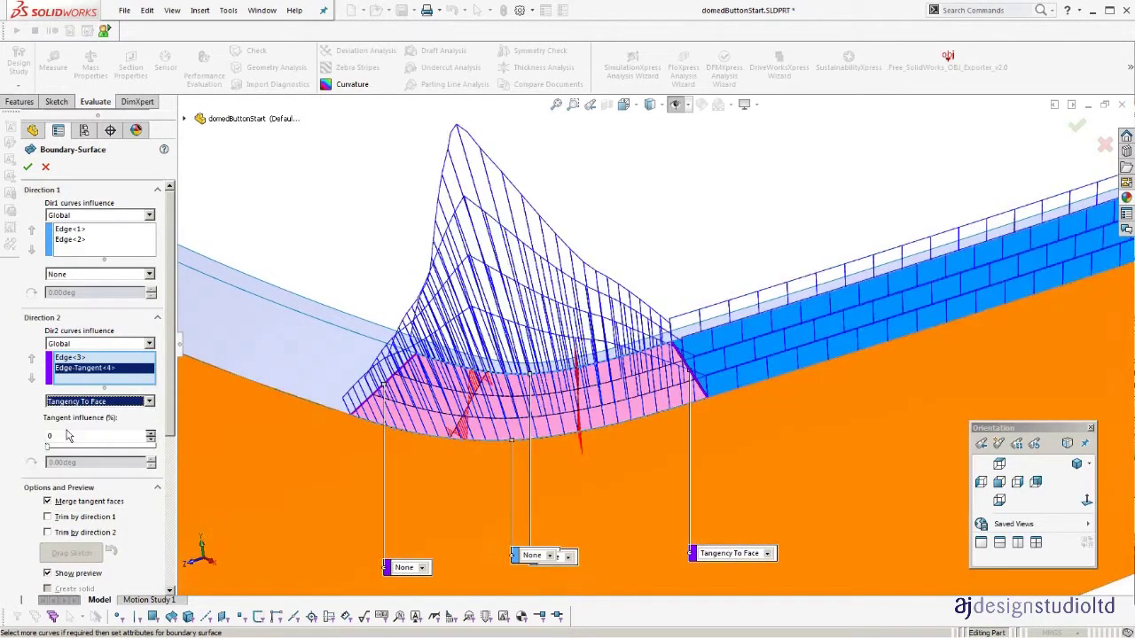
pyautogui.click(67, 357)
pyautogui.click(64, 401)
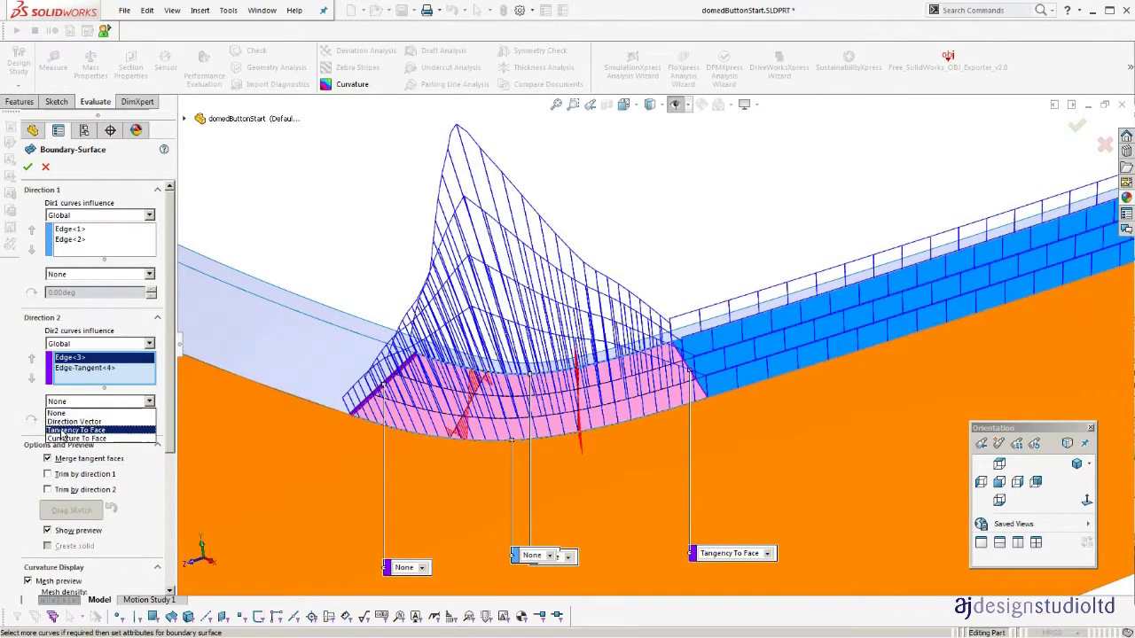
pyautogui.click(64, 431)
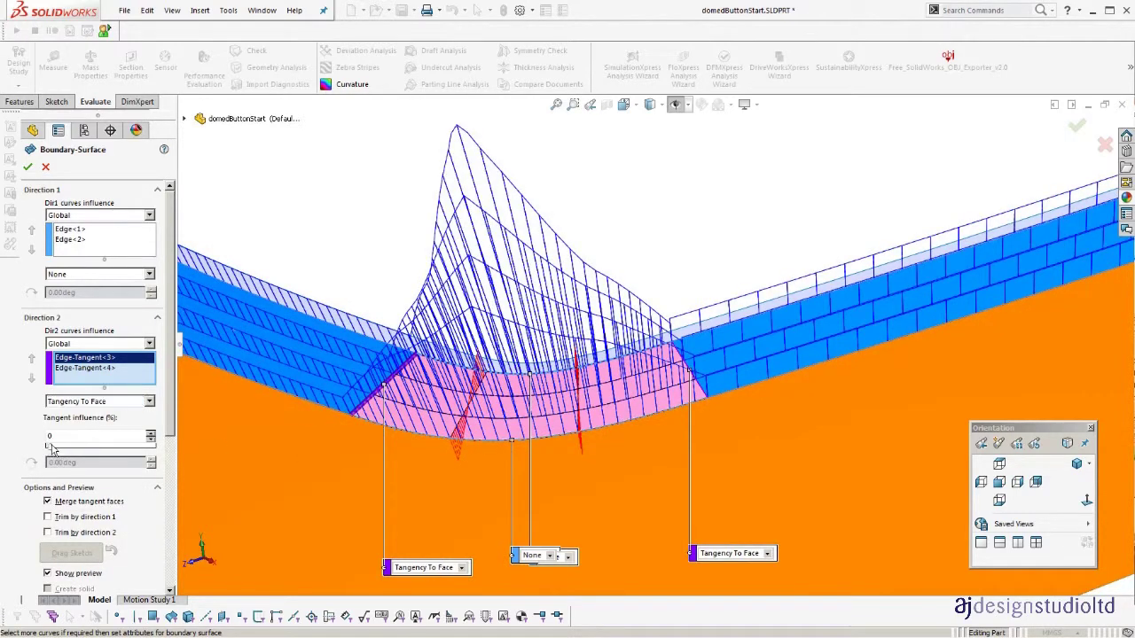
# Try a 100% tangent influence on the first Direction 2 edge of the near-corner boundary surface.
pyautogui.moveTo(69, 446); pyautogui.dragTo(225, 443)
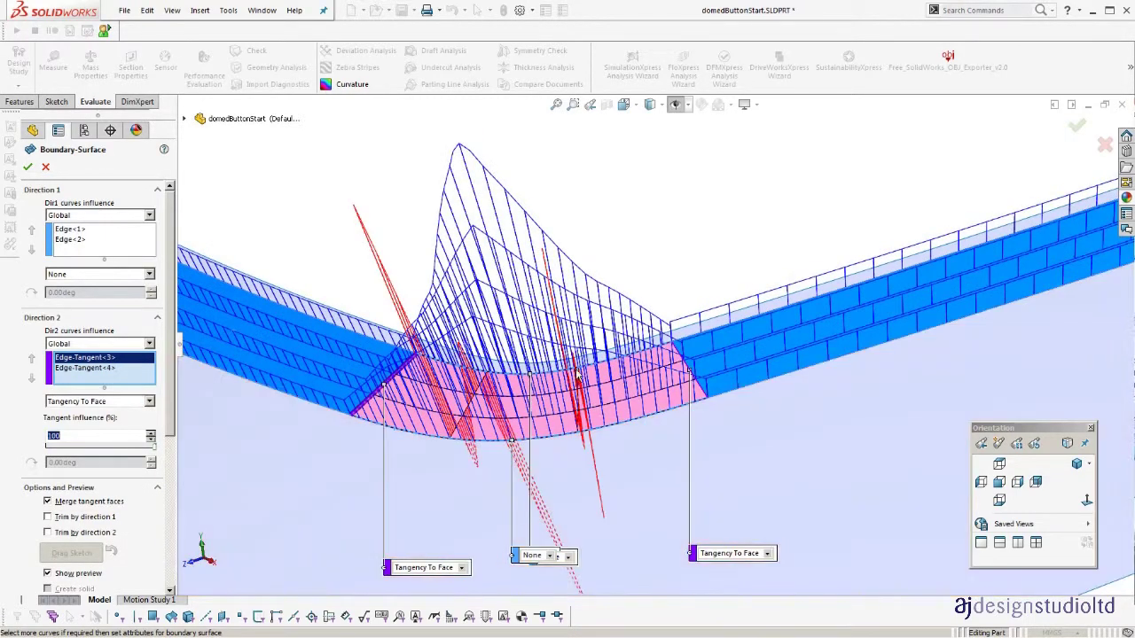
pyautogui.moveTo(507, 417); pyautogui.dragTo(500, 374, button='middle')
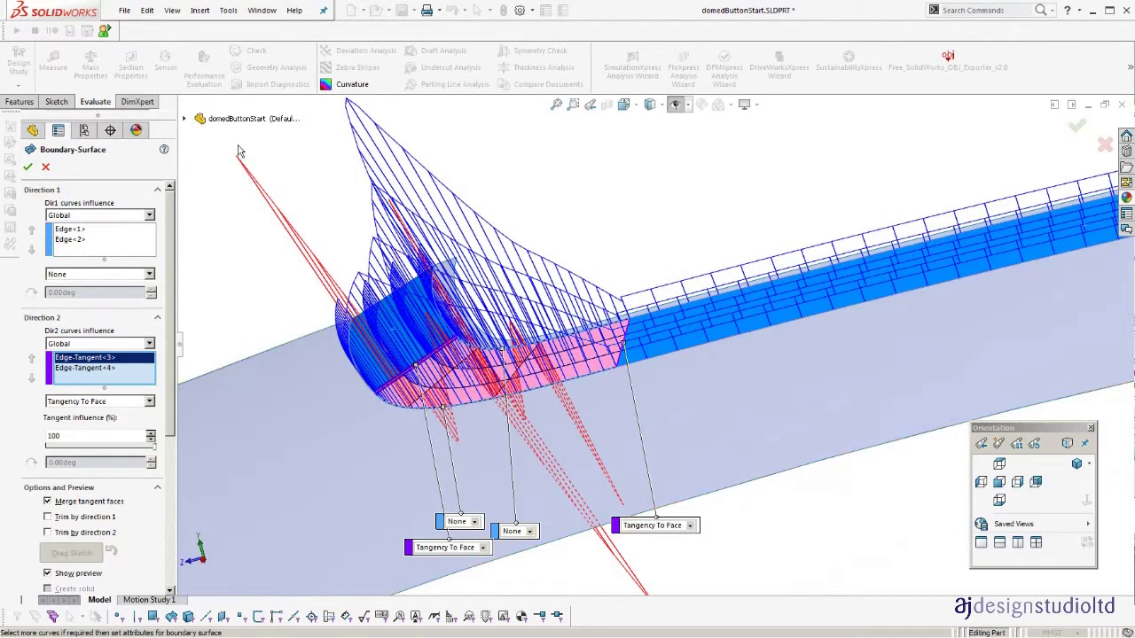
pyautogui.click(75, 403)
pyautogui.click(14, 431)
pyautogui.moveTo(44, 450); pyautogui.dragTo(34, 444)
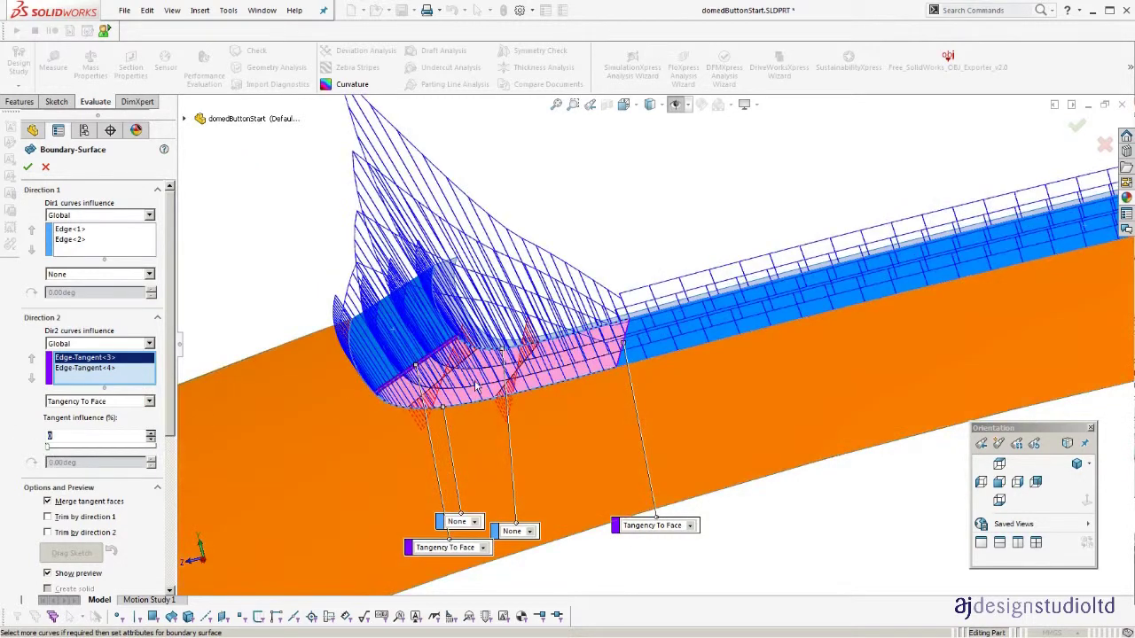
# Accept the near-corner boundary surface and check its blend with the curvature display.
pyautogui.rightClick(474, 381)
pyautogui.moveTo(657, 254); pyautogui.dragTo(709, 319, button='middle')
pyautogui.click(355, 84)
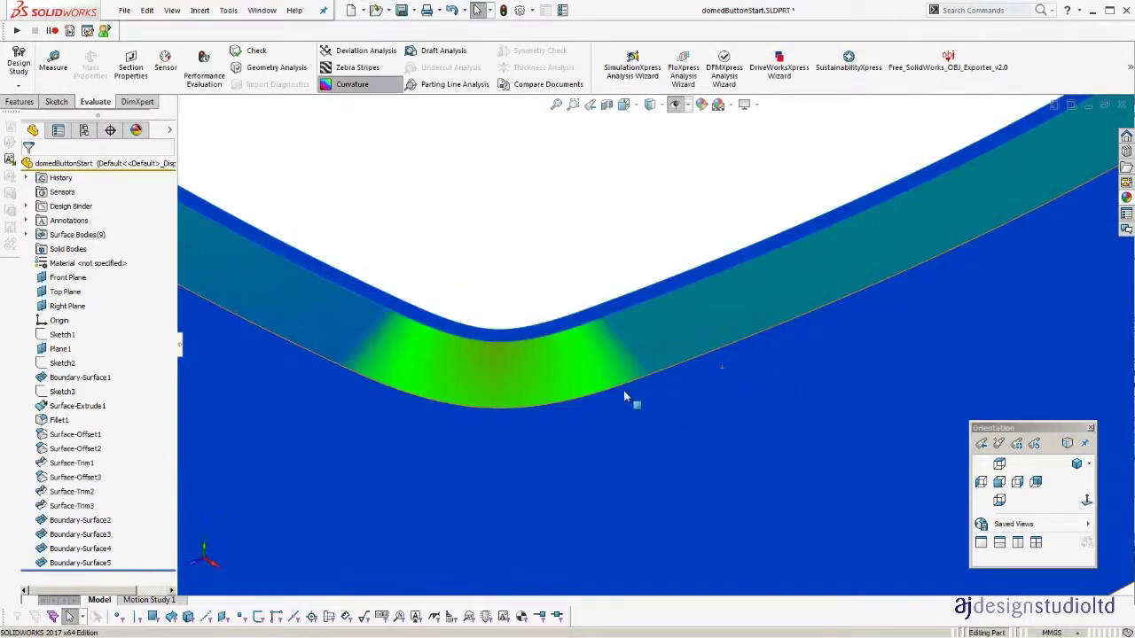
pyautogui.moveTo(624, 391); pyautogui.dragTo(636, 431, button='middle')
pyautogui.scroll(3, 636, 432)
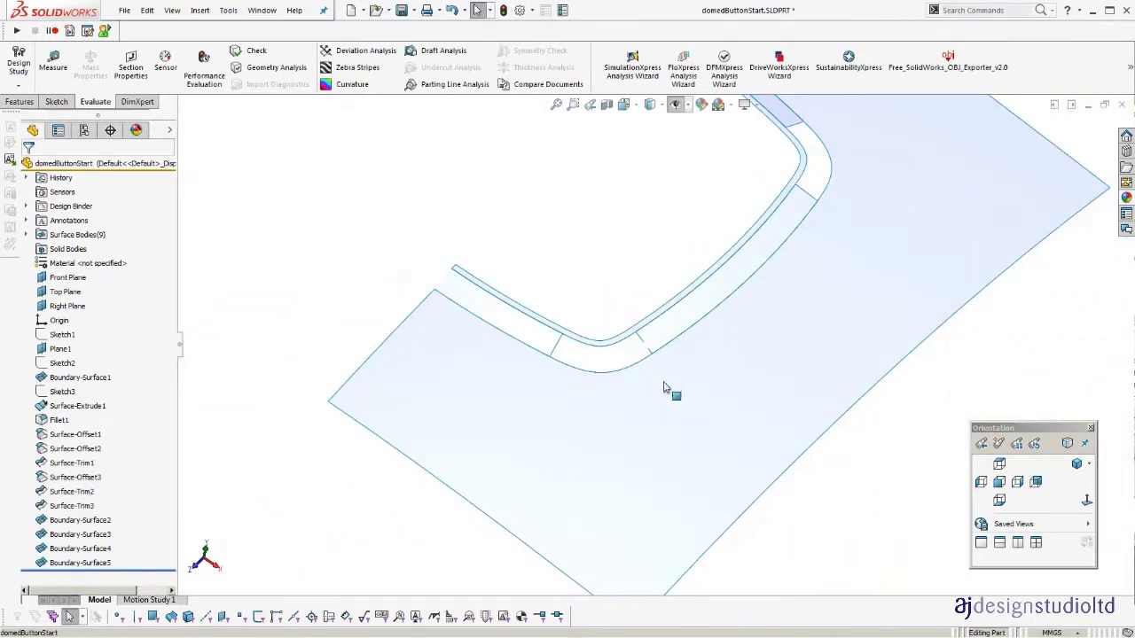
# Set up a boundary surface at the far corner, with the two rounded edges as Direction 1 and the neighbouring bridge surfaces' end edges as Direction 2.
pyautogui.moveTo(666, 387); pyautogui.dragTo(765, 261, button='middle')
pyautogui.press('Return')
pyautogui.click(687, 321)
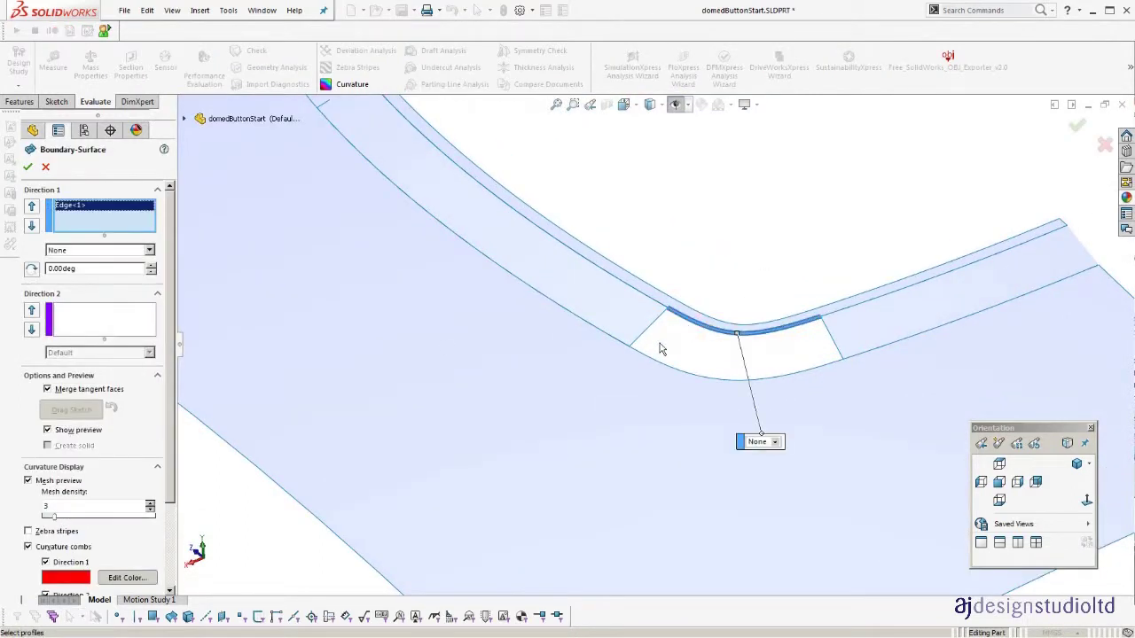
pyautogui.click(652, 360)
pyautogui.click(124, 317)
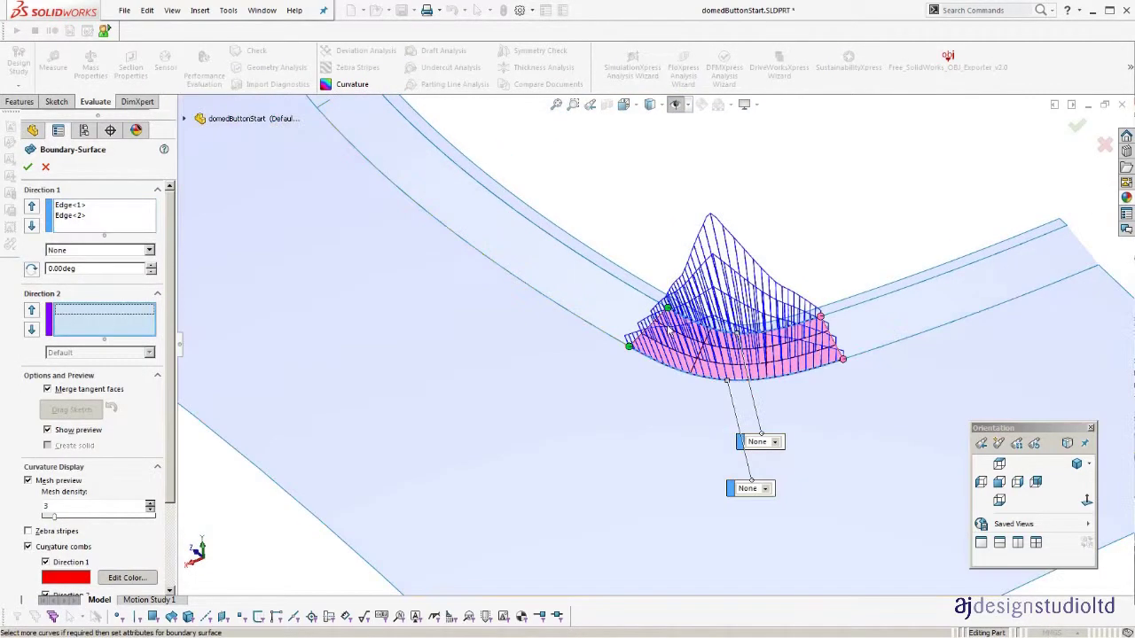
pyautogui.click(665, 329)
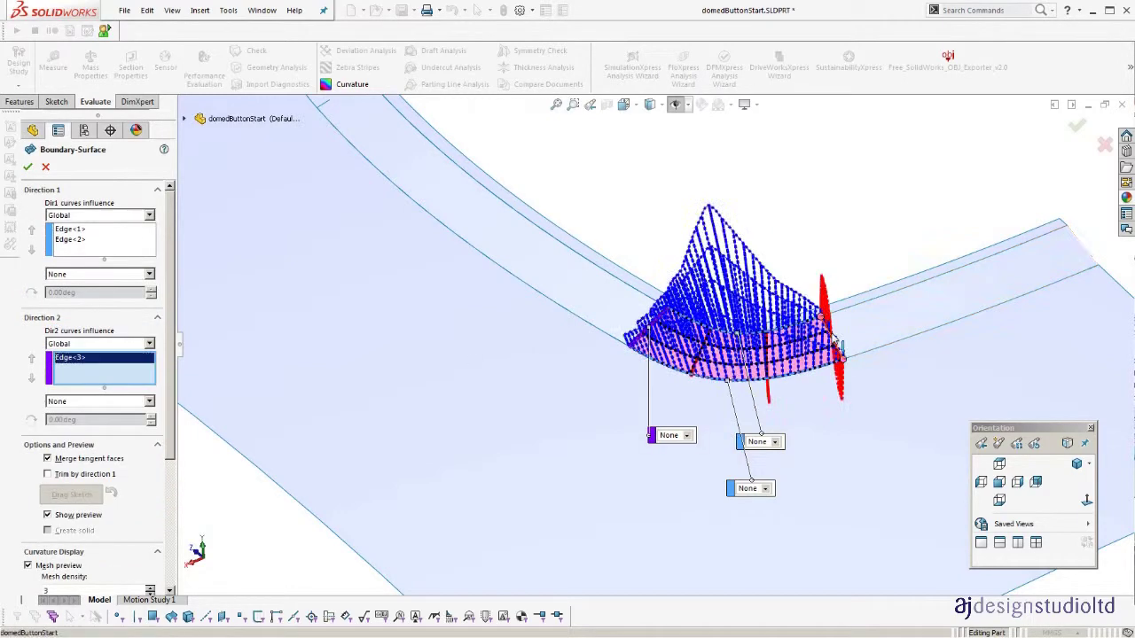
pyautogui.click(834, 338)
pyautogui.moveTo(781, 348); pyautogui.dragTo(860, 322, button='middle')
# Apply Tangency To Face to both Direction 2 edges of the far-corner surface and accept it.
pyautogui.click(69, 358)
pyautogui.click(71, 400)
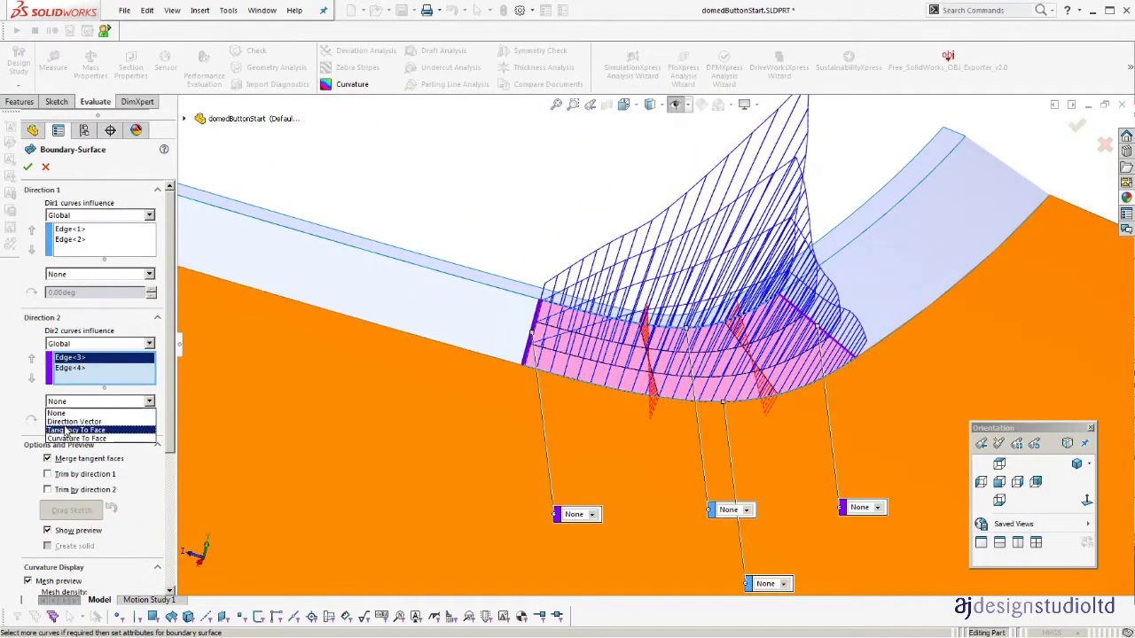
pyautogui.click(65, 431)
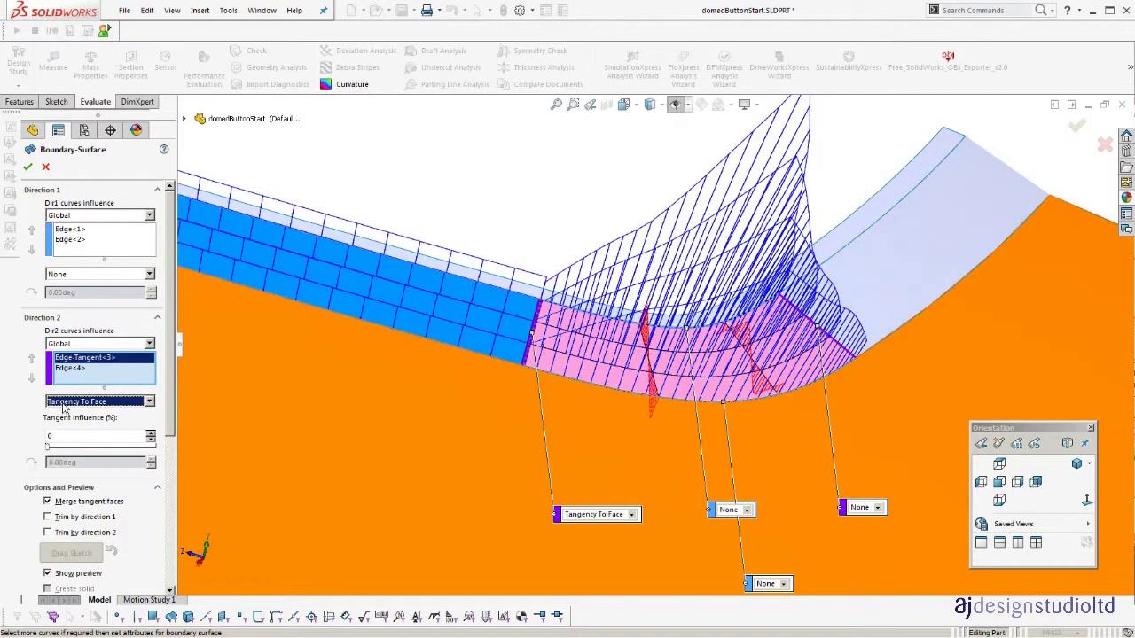
pyautogui.click(69, 367)
pyautogui.click(71, 401)
pyautogui.click(60, 430)
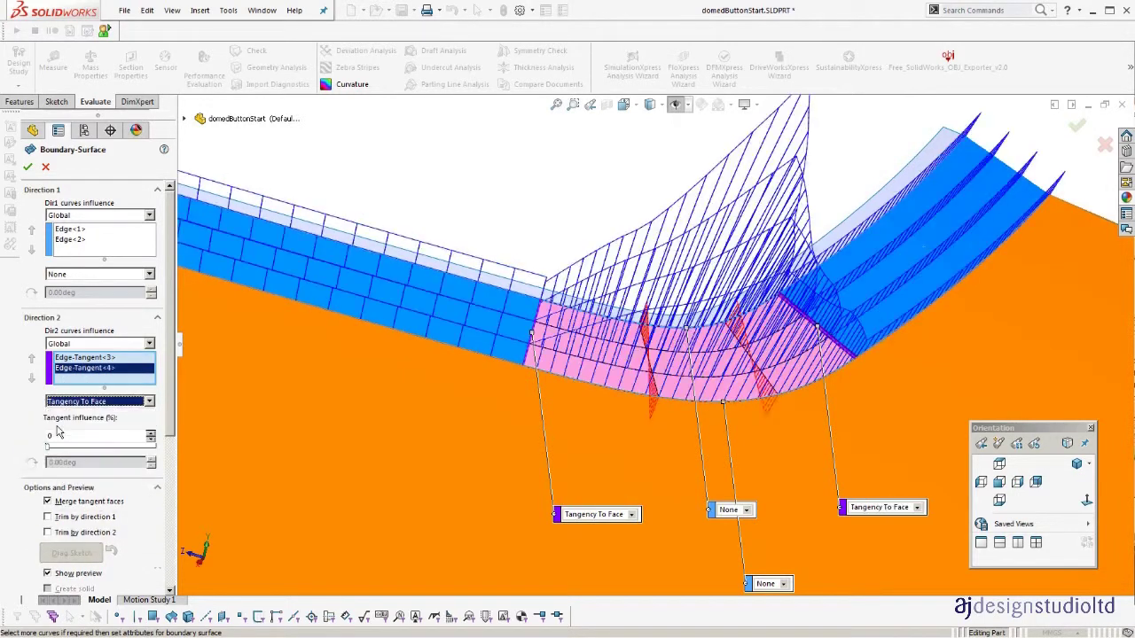
pyautogui.click(27, 167)
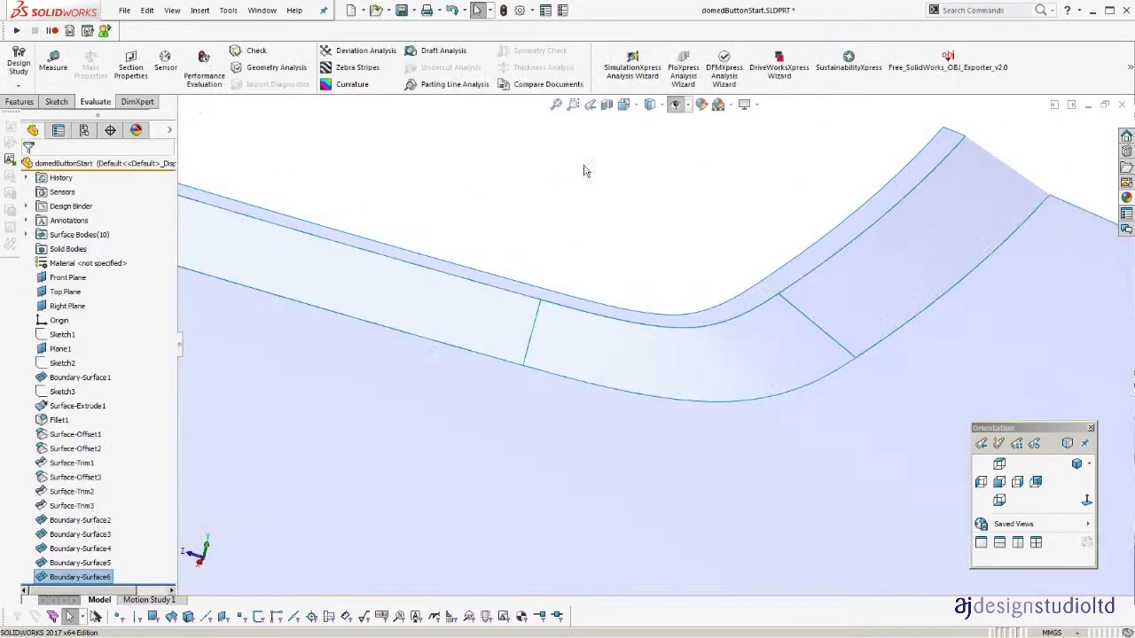
# Knit the raised strip with the five boundary surfaces around it into one surface body.
pyautogui.moveTo(592, 169); pyautogui.dragTo(603, 336, button='middle')
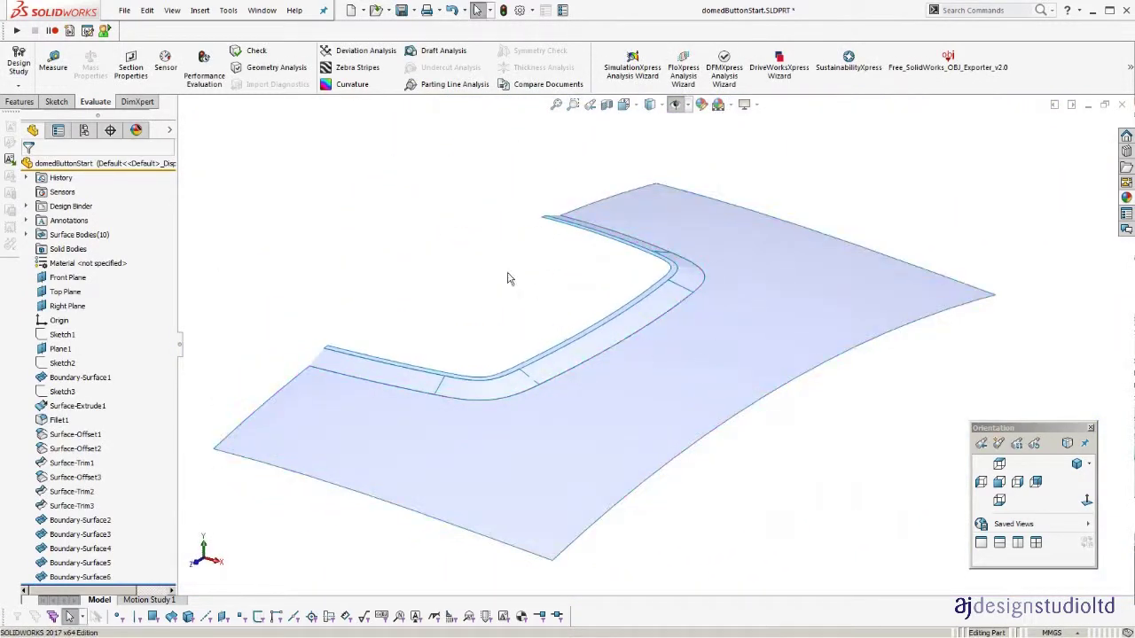
pyautogui.press('k')
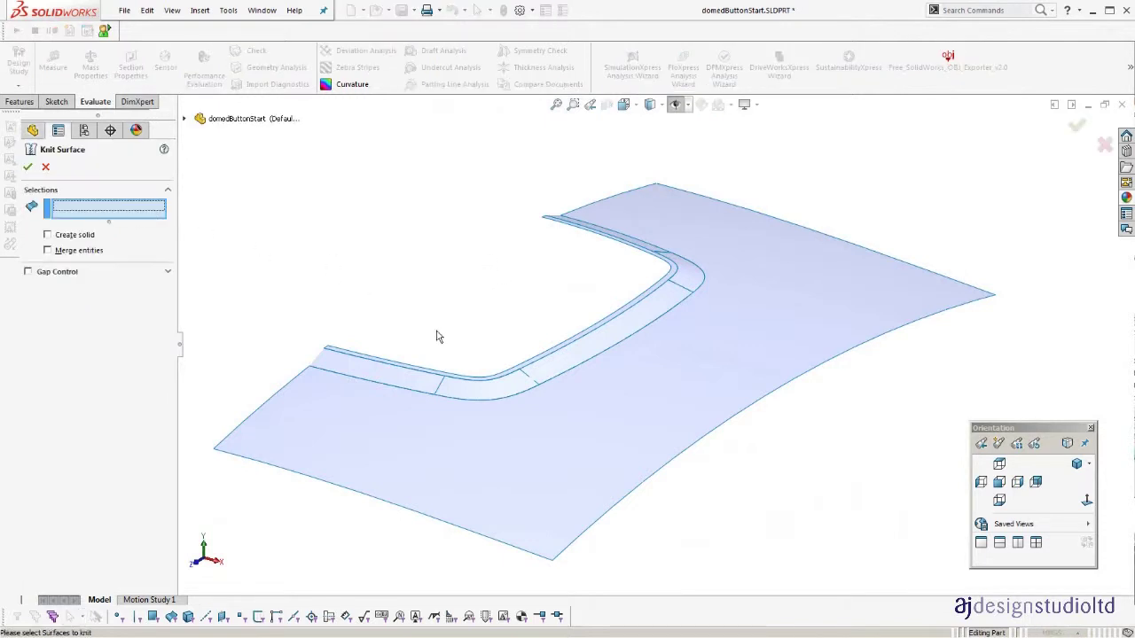
pyautogui.scroll(-1, 435, 335)
pyautogui.scroll(-3, 525, 368)
pyautogui.click(473, 396)
pyautogui.click(460, 411)
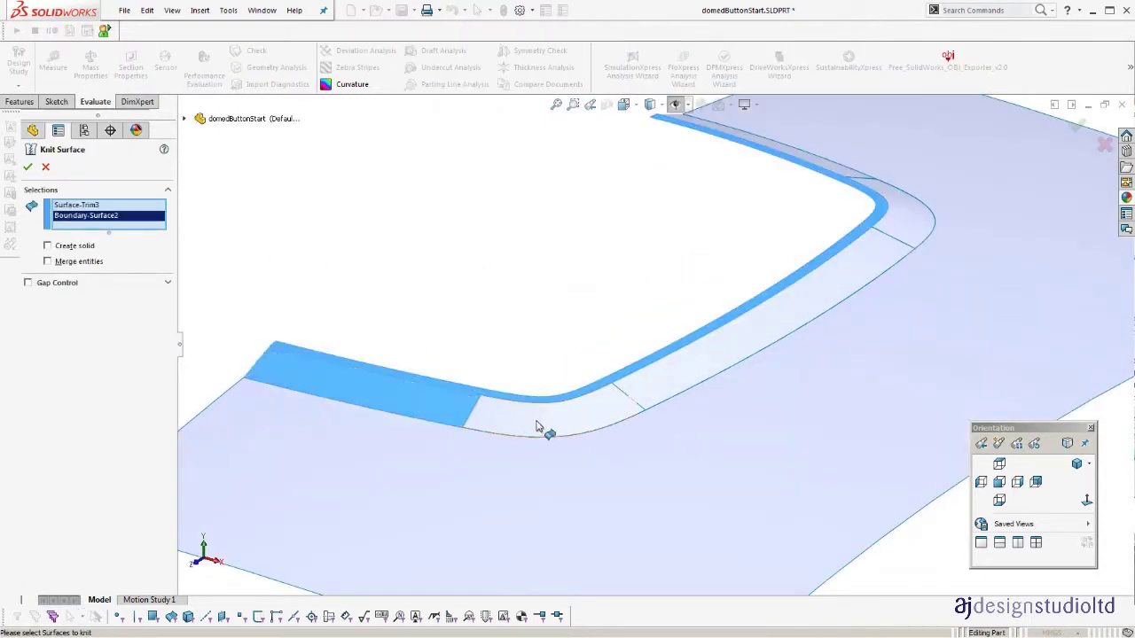
pyautogui.click(543, 425)
pyautogui.click(696, 366)
pyautogui.click(899, 221)
pyautogui.moveTo(899, 221); pyautogui.dragTo(808, 225, button='middle')
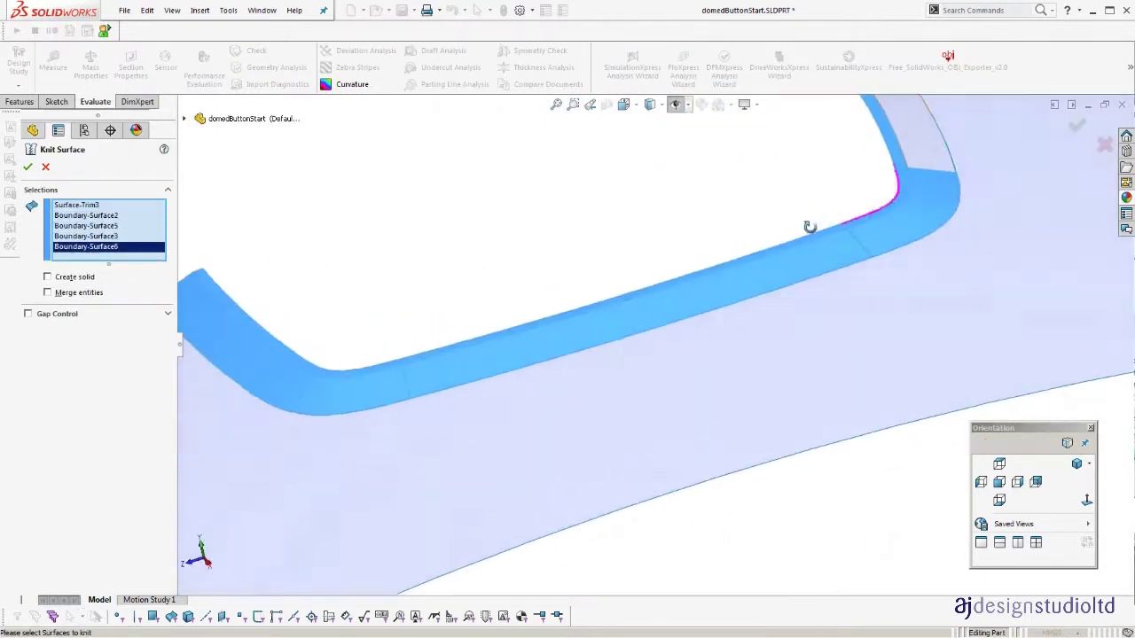
pyautogui.click(934, 154)
pyautogui.press('Return')
# Examine the knitted surround's surface continuity with zebra stripes.
pyautogui.scroll(5, 623, 243)
pyautogui.press('z')
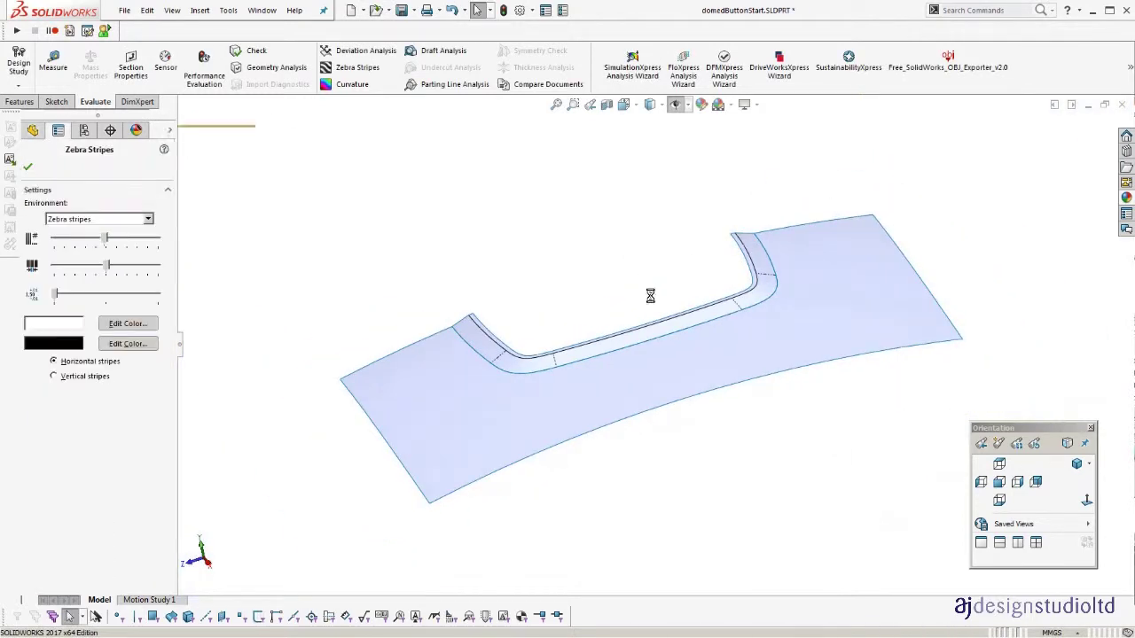
pyautogui.moveTo(676, 339)
pyautogui.mouseDown(button='middle')
pyautogui.moveTo(756, 264)
pyautogui.moveTo(746, 414)
pyautogui.moveTo(770, 481)
pyautogui.moveTo(697, 329)
pyautogui.mouseUp(button='middle')
pyautogui.scroll(-3, 665, 227)
pyautogui.press('Return')
pyautogui.moveTo(646, 222); pyautogui.dragTo(672, 192, button='middle')
pyautogui.scroll(3, 672, 192)
pyautogui.press('z')
# Try an offset distance of 1 mm for the raised strip.
pyautogui.scroll(-5, 336, 347)
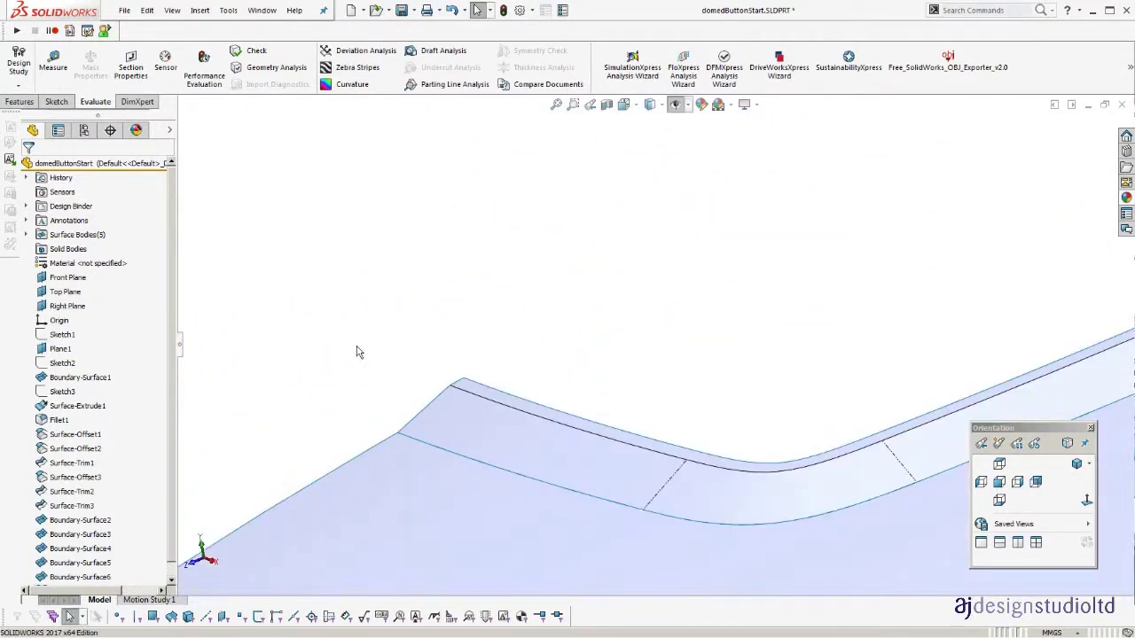
pyautogui.doubleClick(480, 397)
pyautogui.scroll(5, 577, 388)
pyautogui.keyDown('ctrl'); pyautogui.moveTo(780, 375); pyautogui.dragTo(726, 370, button='middle'); pyautogui.keyUp('ctrl')
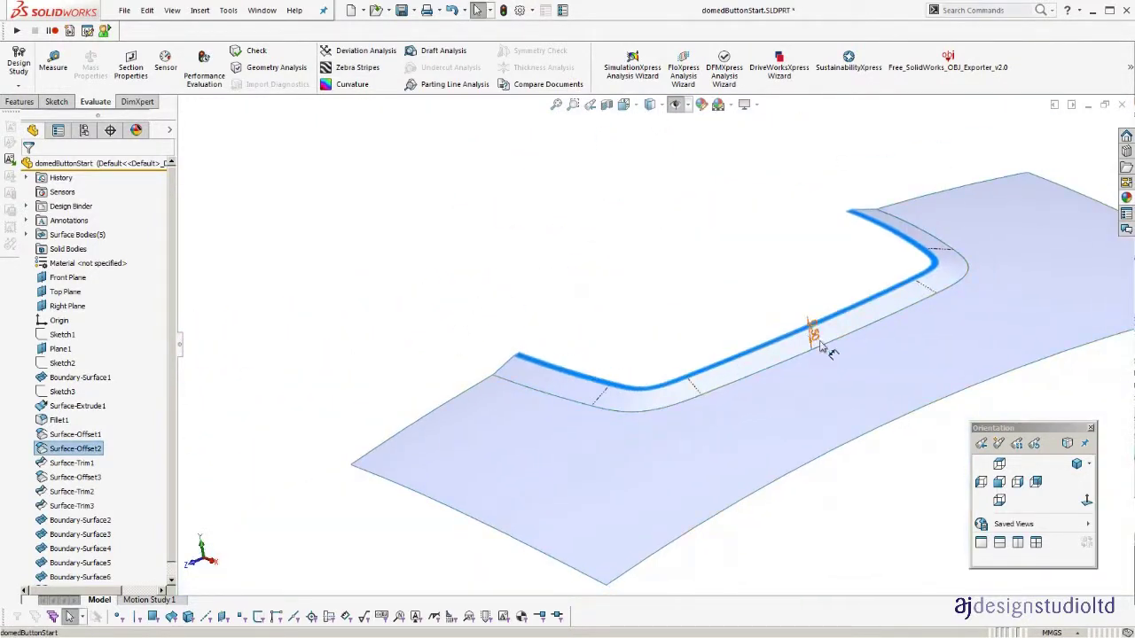
pyautogui.doubleClick(817, 333)
pyautogui.write('1')
pyautogui.press('Return')
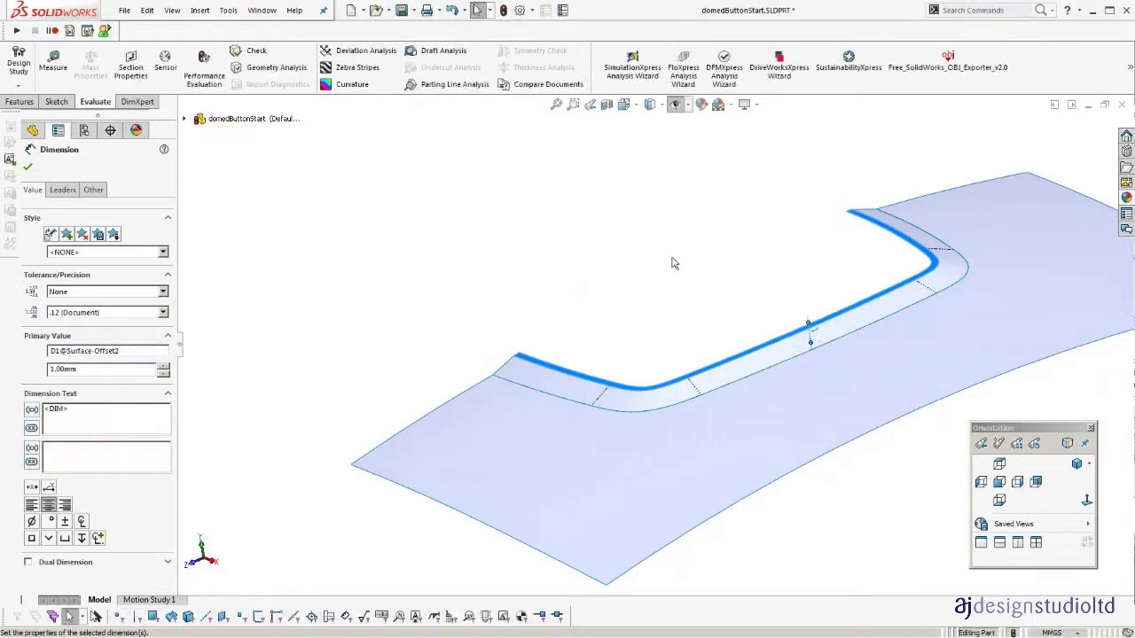
pyautogui.press('Escape')
# Set the raised strip's offset distance to 0.5 mm and fit the model in view.
pyautogui.moveTo(671, 259); pyautogui.dragTo(633, 357, button='middle')
pyautogui.scroll(-4, 577, 342)
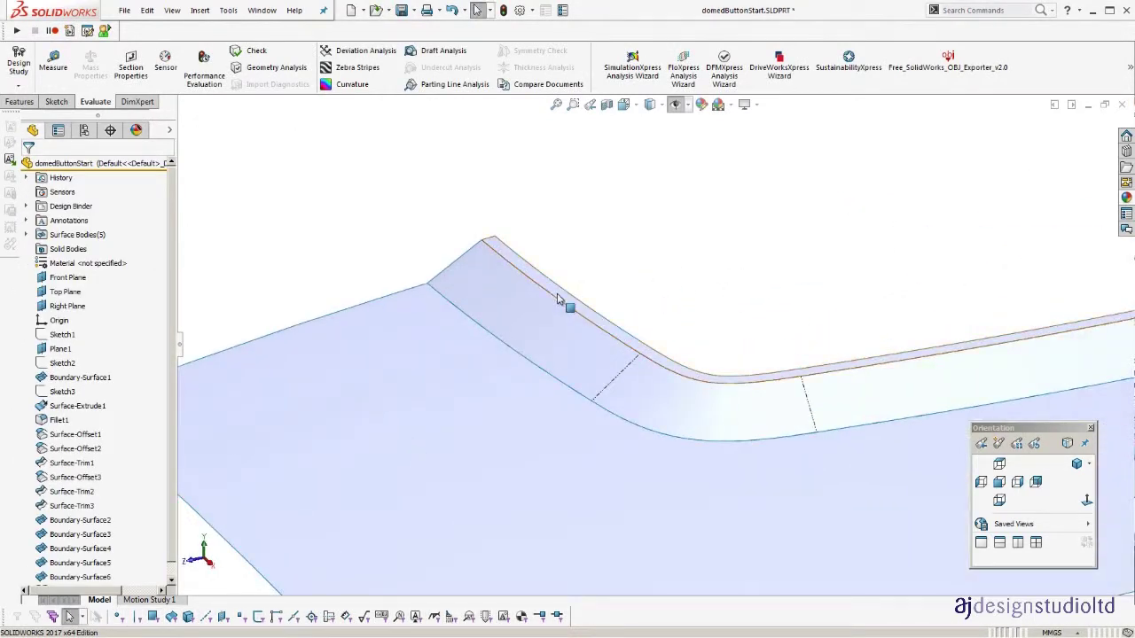
pyautogui.click(557, 299)
pyautogui.moveTo(557, 299); pyautogui.dragTo(846, 384, button='middle')
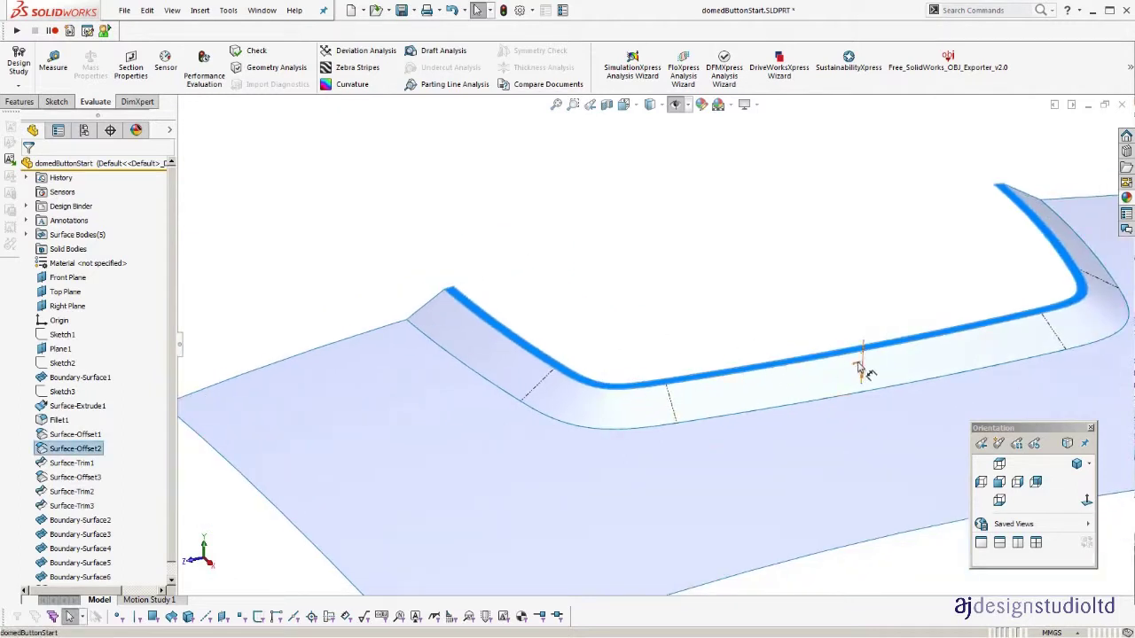
pyautogui.doubleClick(858, 366)
pyautogui.write('.5')
pyautogui.press('Return')
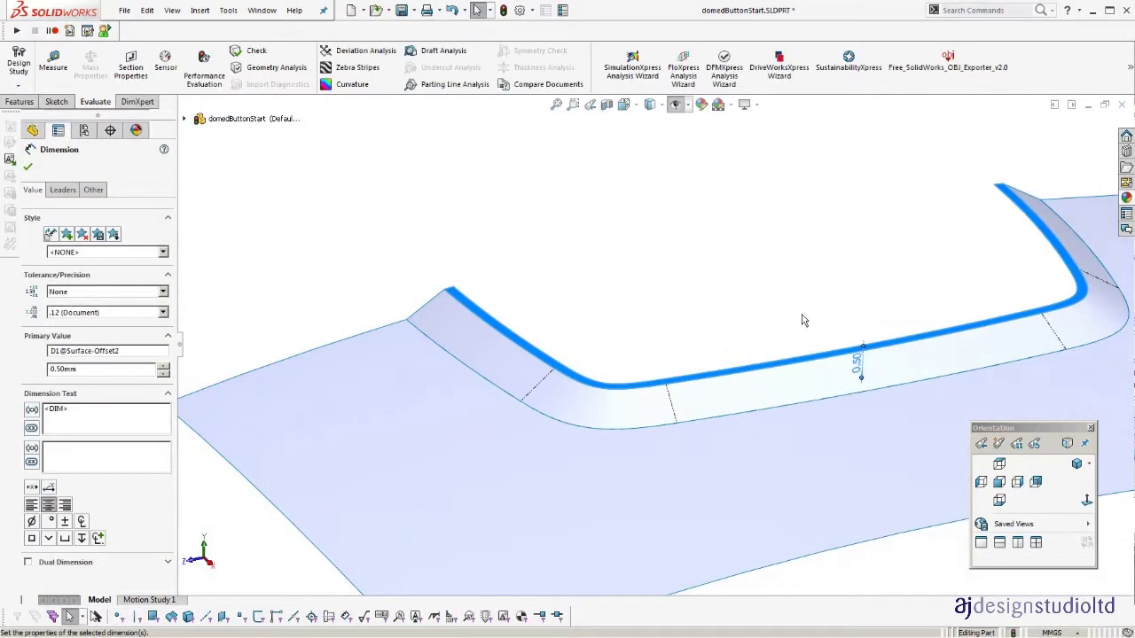
pyautogui.click(800, 310)
pyautogui.press('f')
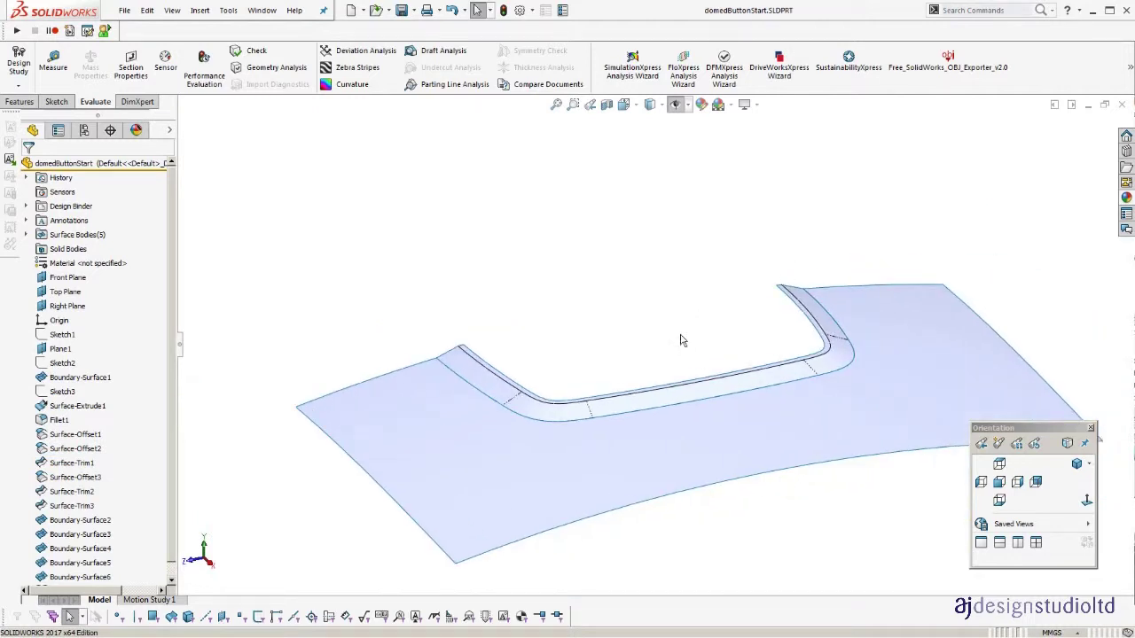
# Start a sketch on the Right Plane and orient the view normal to it.
pyautogui.moveTo(682, 341); pyautogui.dragTo(665, 284, button='middle')
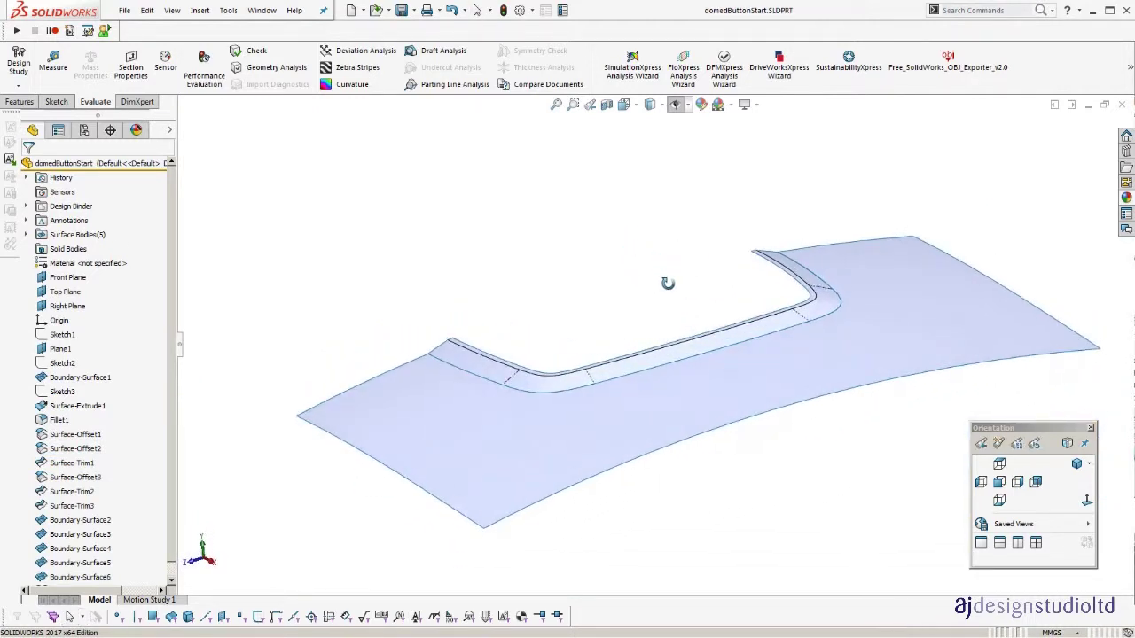
pyautogui.click(68, 307)
pyautogui.press('s')
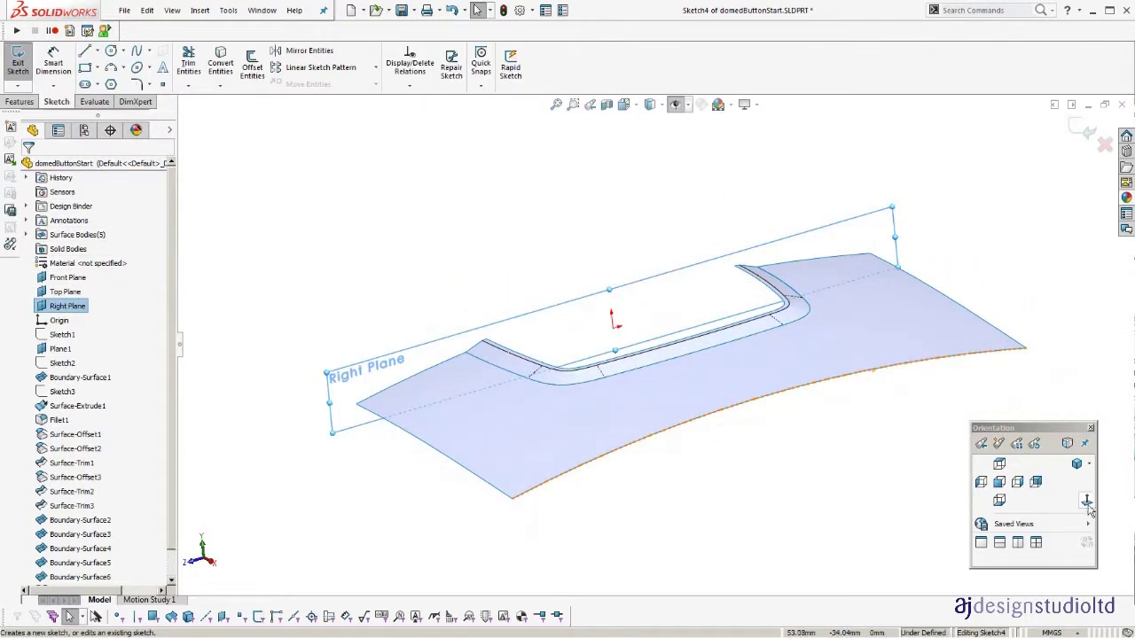
pyautogui.click(1086, 501)
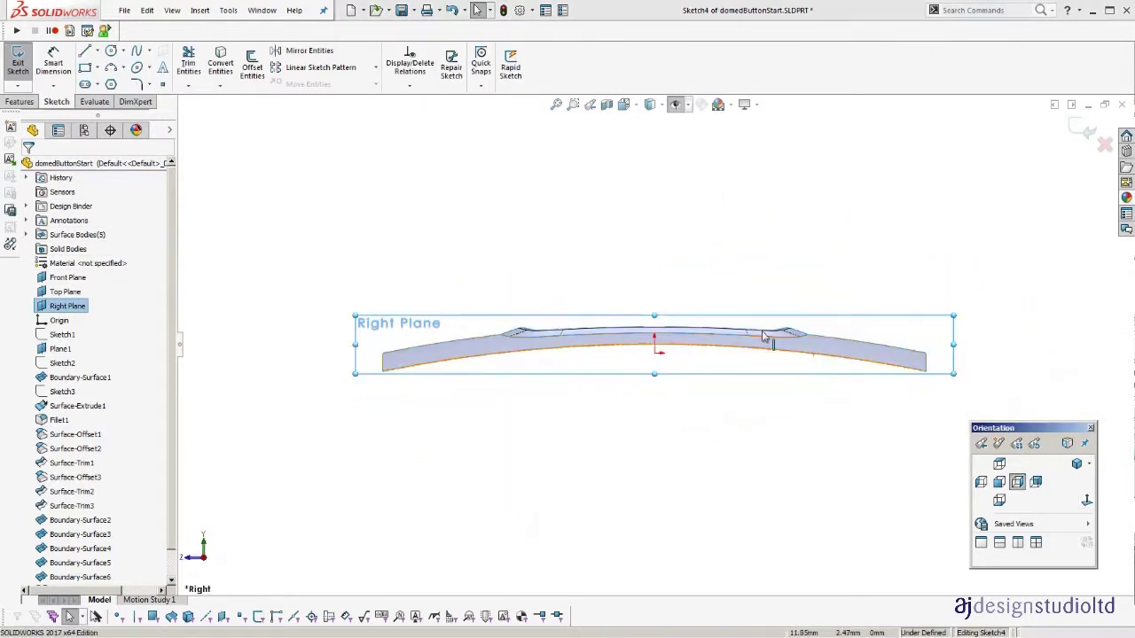
pyautogui.keyDown('ctrl'); pyautogui.moveTo(633, 300); pyautogui.dragTo(613, 274, button='middle'); pyautogui.keyUp('ctrl')
pyautogui.click(612, 276)
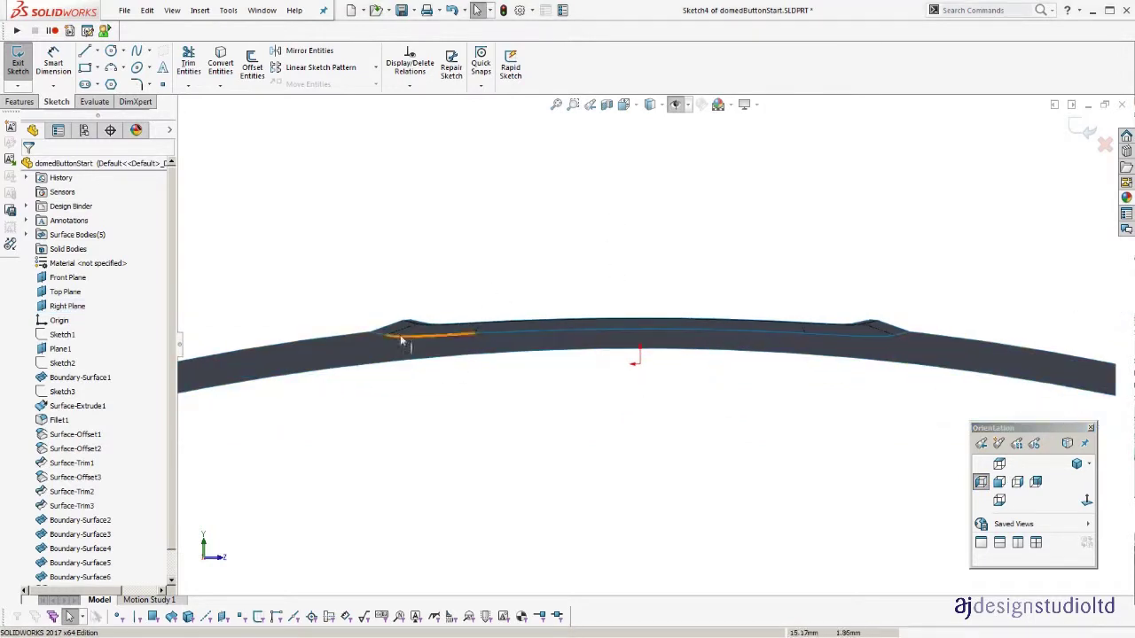
pyautogui.click(474, 346)
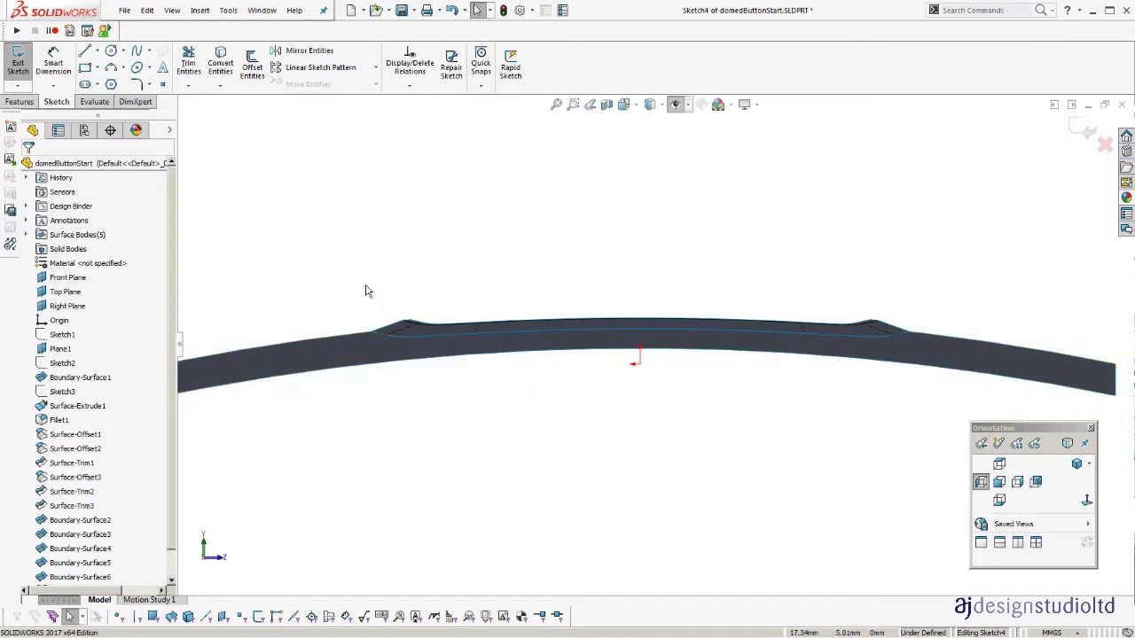
# Draw a Bezier style spline with two intermediate control vertices across the surround's open side, joining the inner corner points at both ends.
pyautogui.moveTo(697, 361); pyautogui.dragTo(661, 417, button='middle')
pyautogui.scroll(-2, 661, 417)
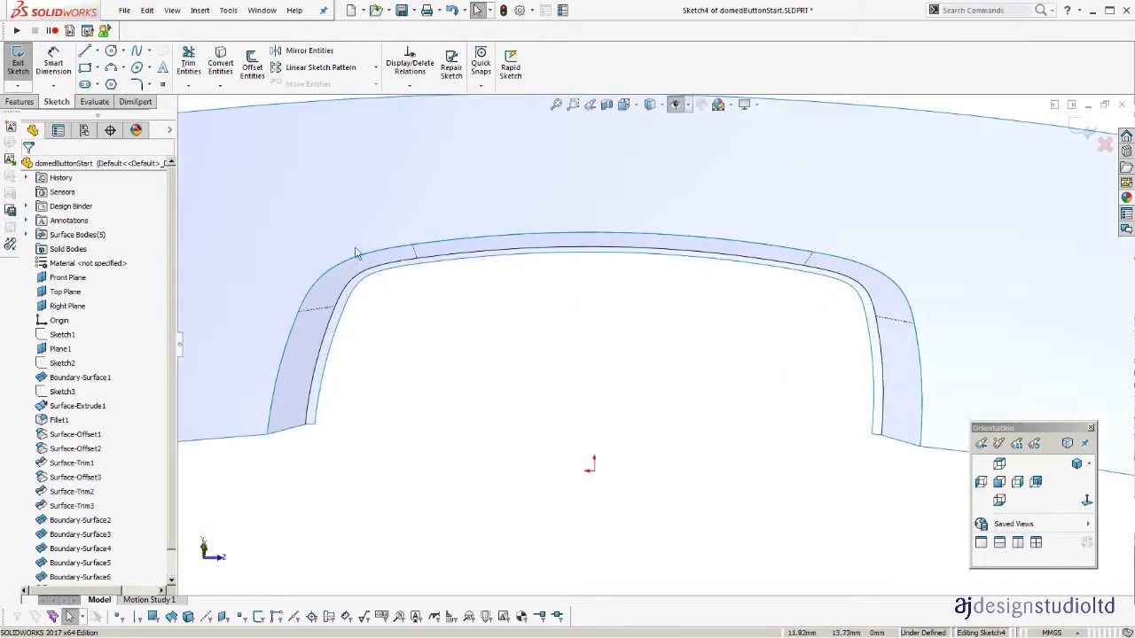
pyautogui.click(148, 51)
pyautogui.click(173, 70)
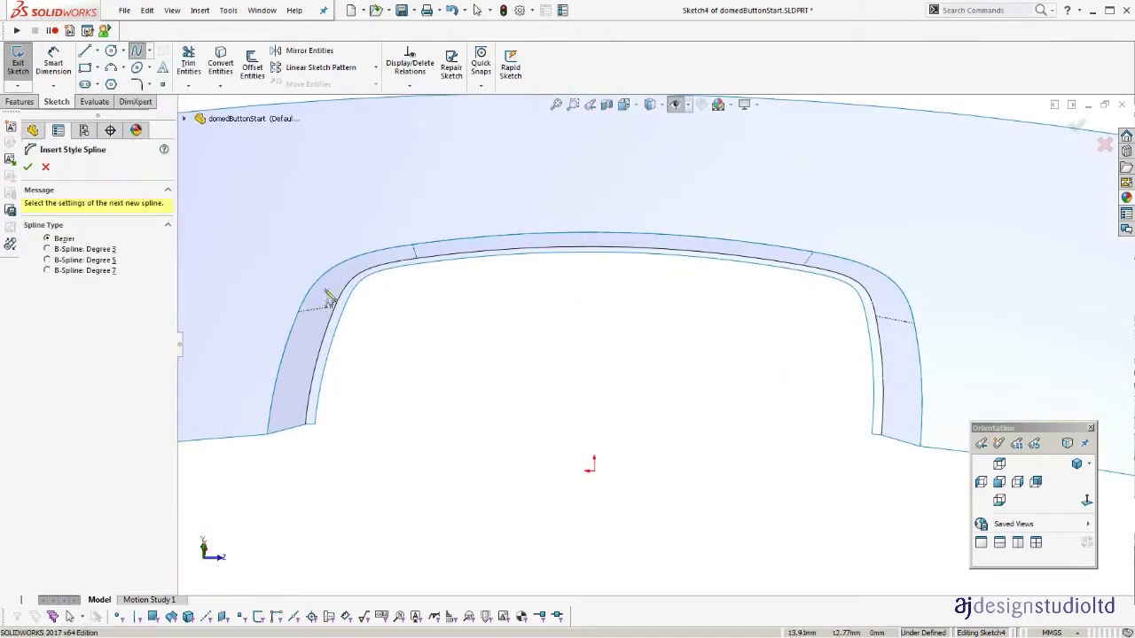
pyautogui.click(314, 425)
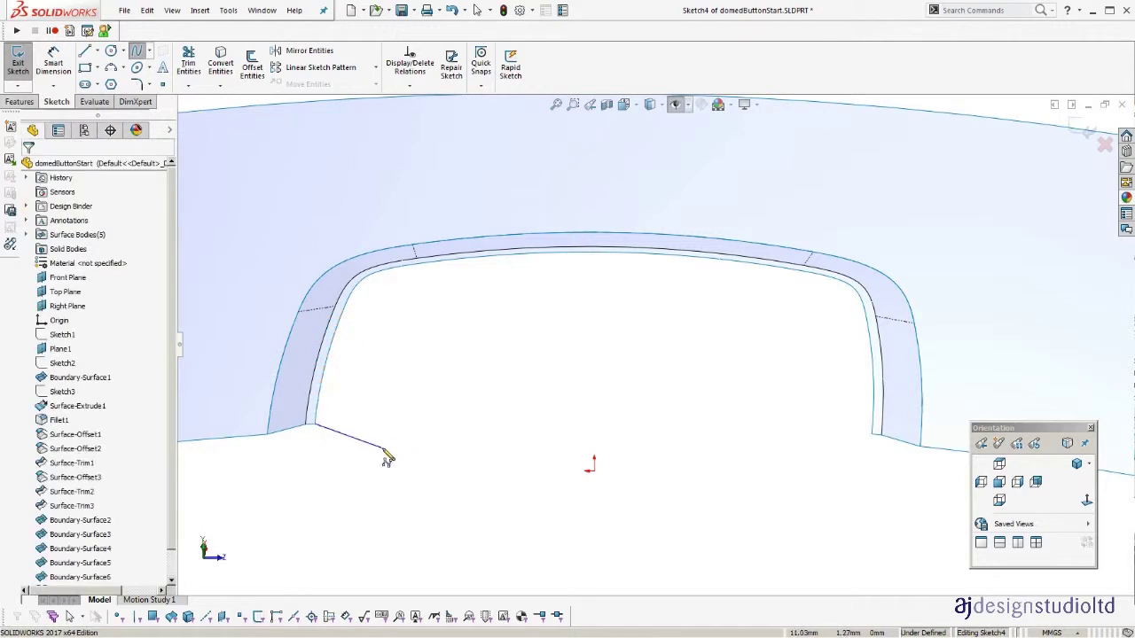
pyautogui.click(382, 448)
pyautogui.click(769, 456)
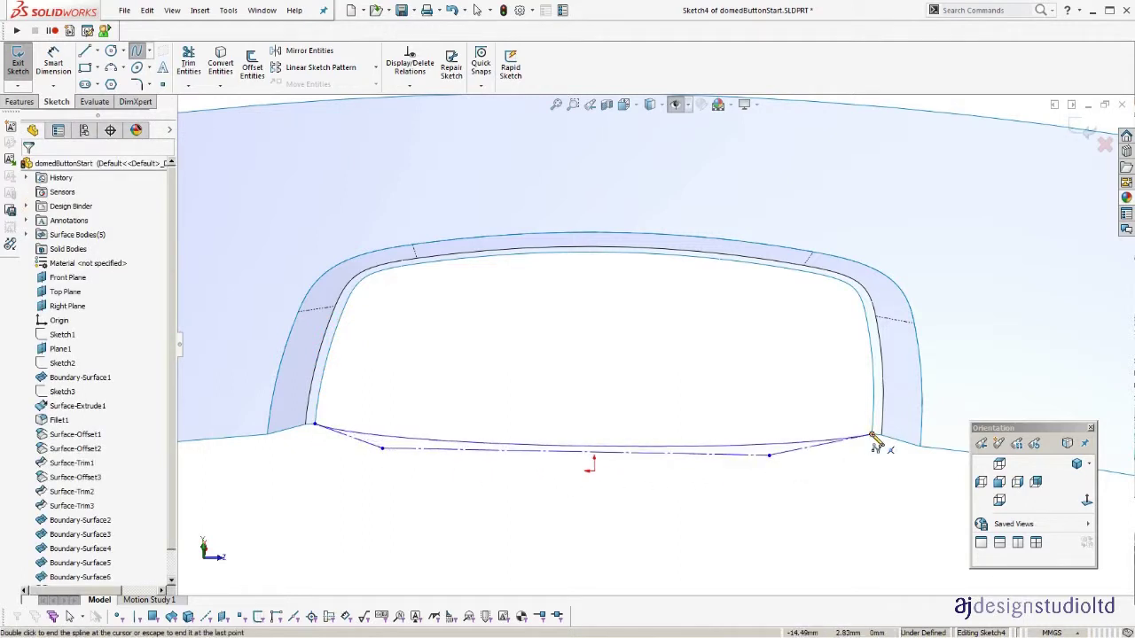
pyautogui.click(872, 436)
pyautogui.rightClick(873, 437)
pyautogui.click(899, 453)
pyautogui.scroll(2, 662, 515)
pyautogui.scroll(-2, 637, 440)
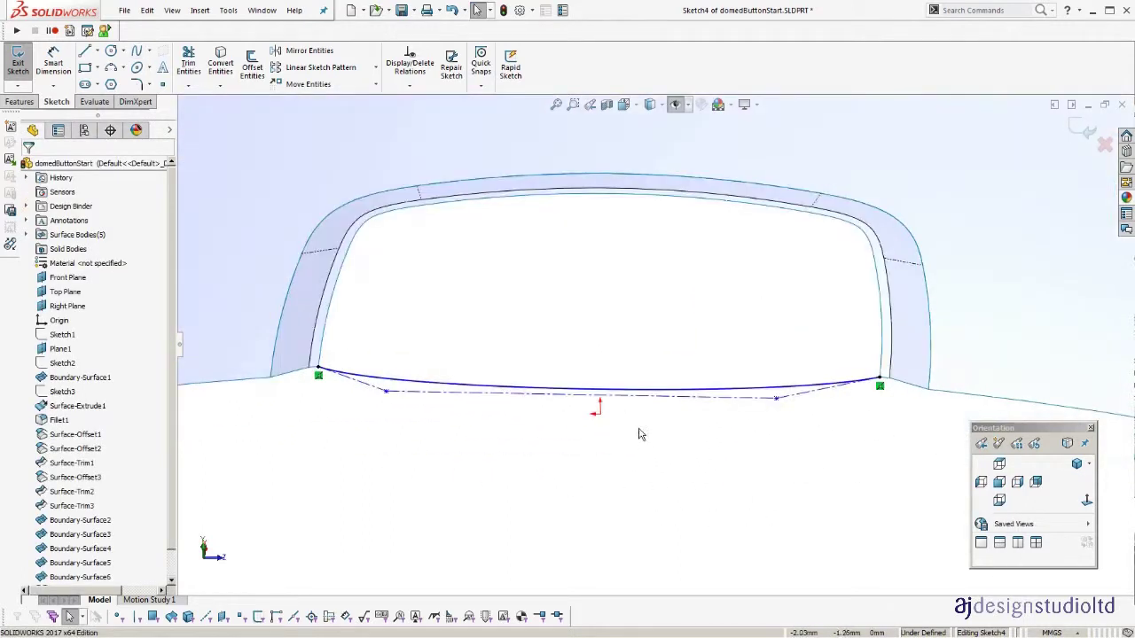
# Make the middle segment of the style spline's control polygon horizontal.
pyautogui.click(669, 406)
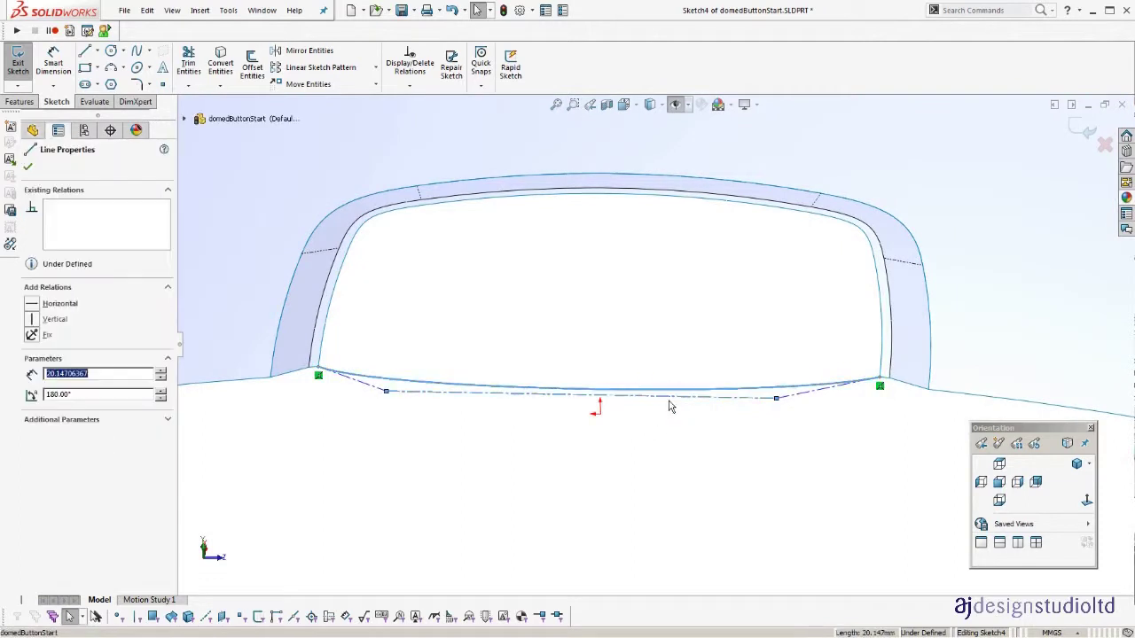
pyautogui.click(684, 458)
pyautogui.moveTo(684, 459); pyautogui.dragTo(730, 512, button='middle')
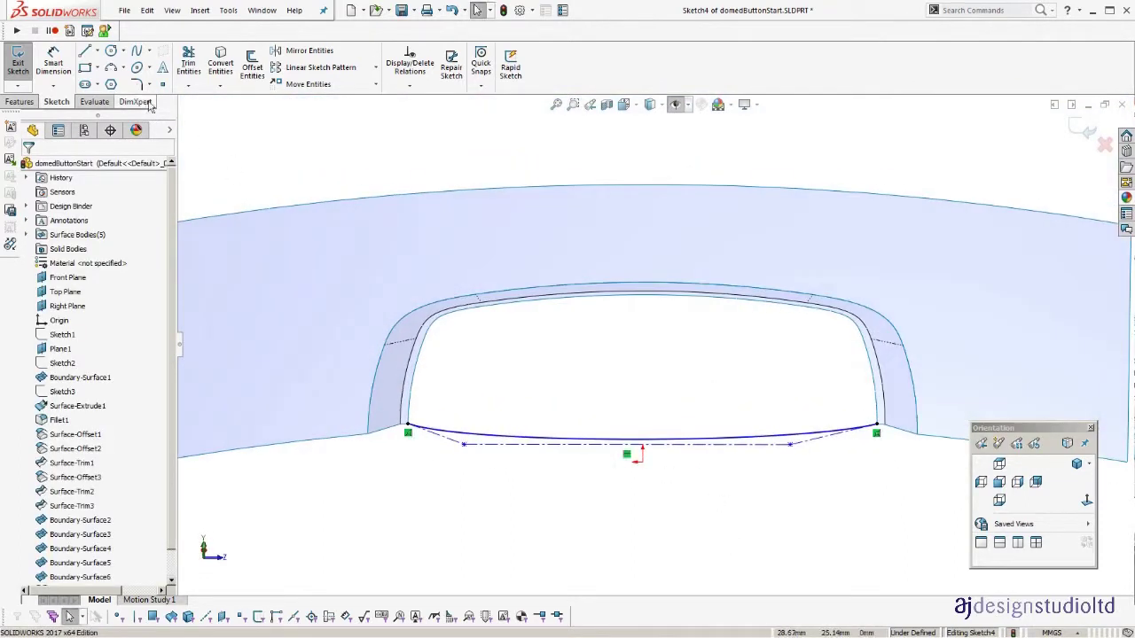
# Draw a vertical construction centerline about 6.7 mm long upward from the origin.
pyautogui.press('h')
pyautogui.moveTo(599, 401); pyautogui.dragTo(624, 398, button='middle')
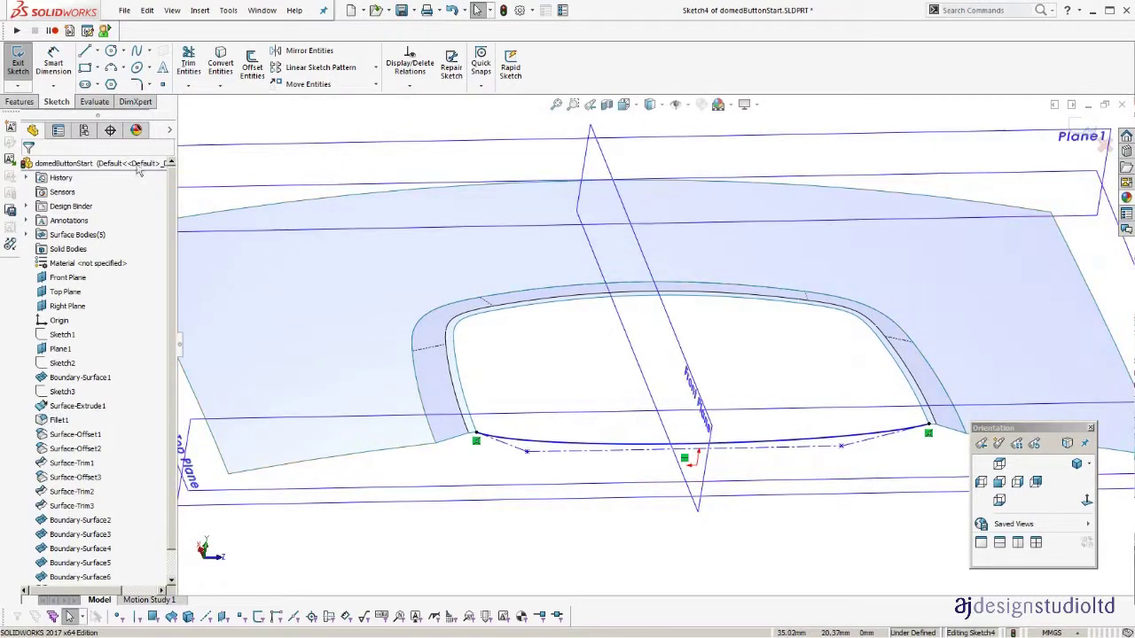
pyautogui.press('h')
pyautogui.click(98, 50)
pyautogui.click(113, 84)
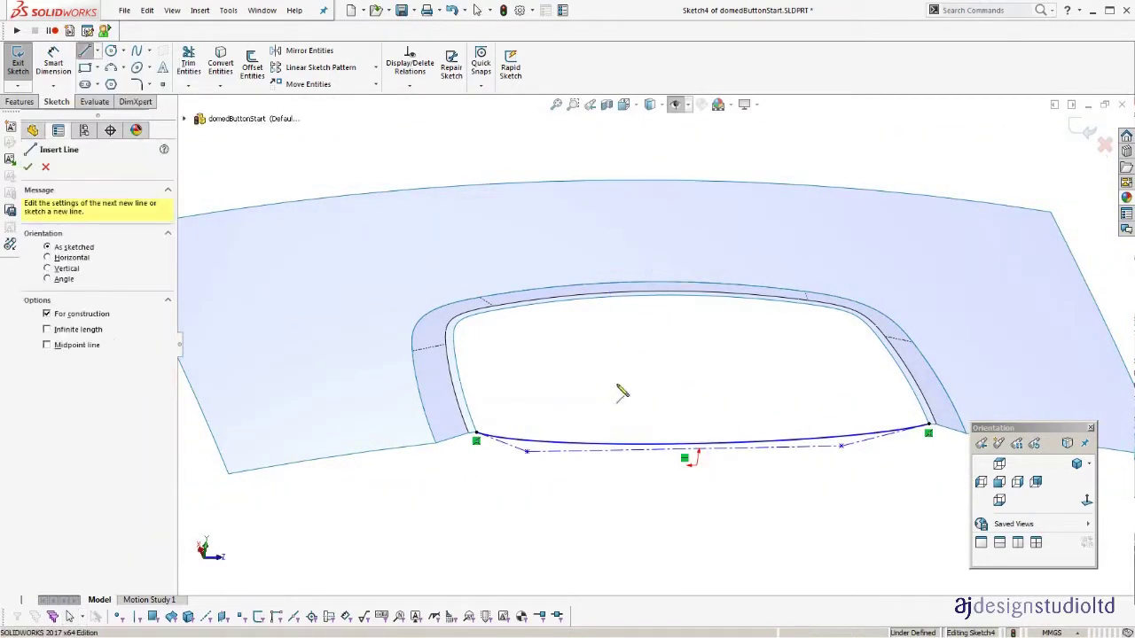
pyautogui.click(699, 470)
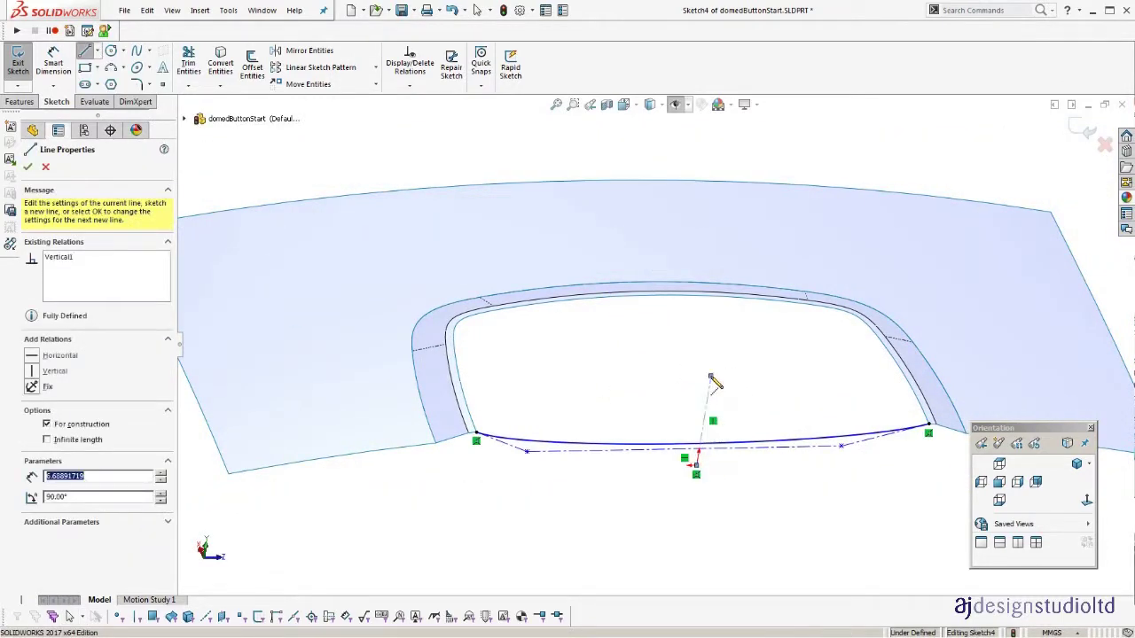
pyautogui.click(710, 377)
pyautogui.press('Escape')
# Make the style spline's two intermediate control vertices symmetric about the vertical centerline.
pyautogui.click(527, 453)
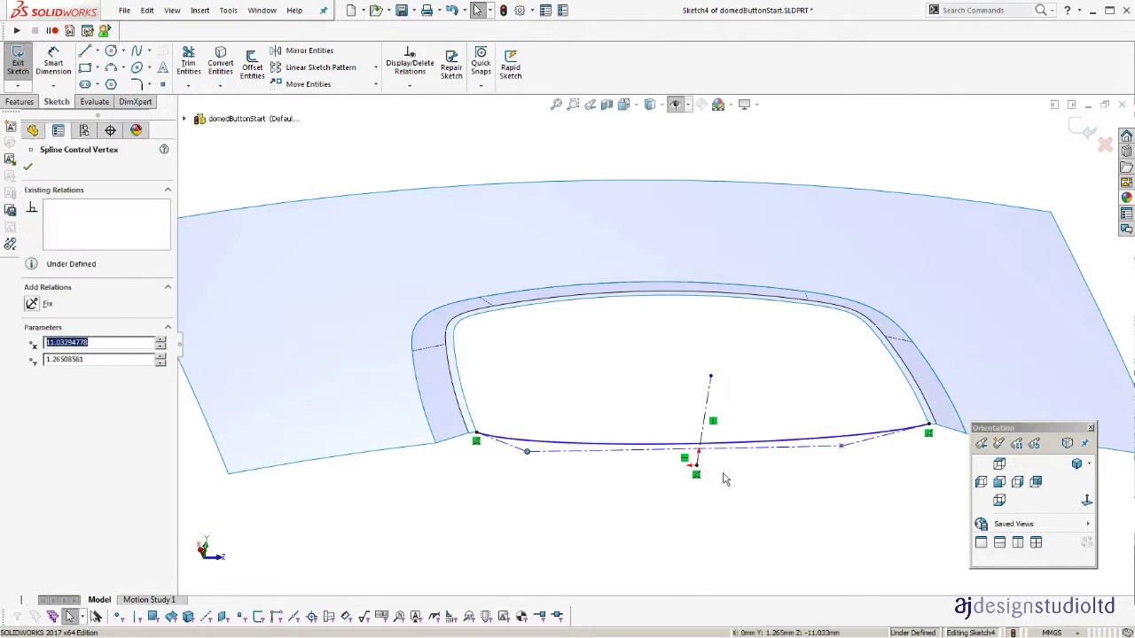
pyautogui.keyDown('ctrl'); pyautogui.click(705, 431); pyautogui.keyUp('ctrl')
pyautogui.keyDown('ctrl'); pyautogui.click(842, 447); pyautogui.keyUp('ctrl')
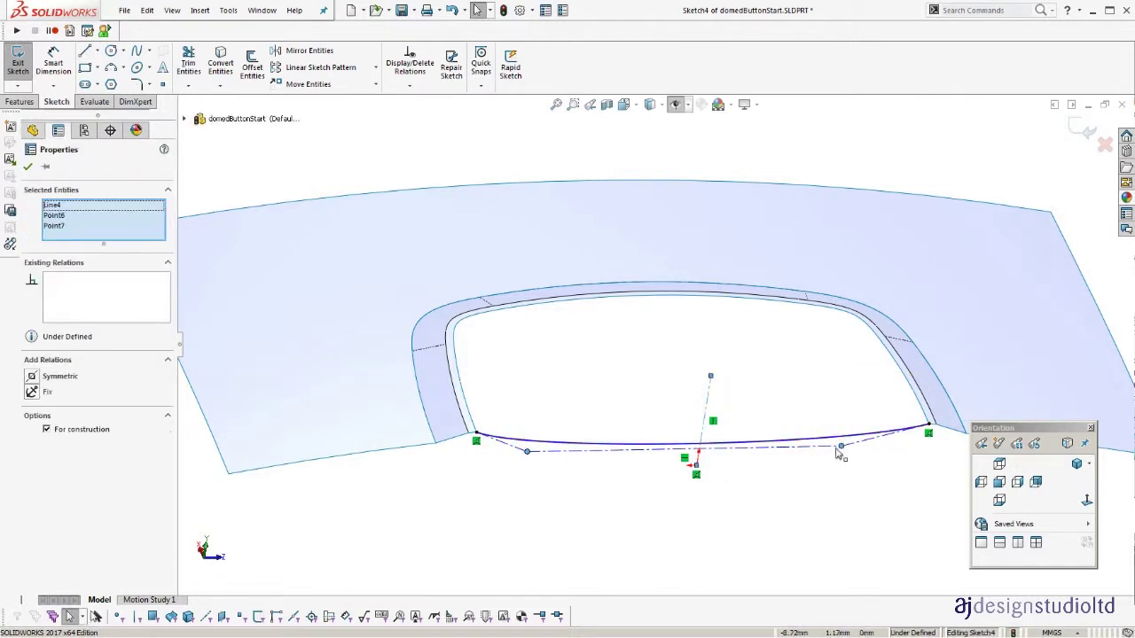
pyautogui.click(35, 380)
pyautogui.click(547, 545)
pyautogui.moveTo(669, 466)
pyautogui.mouseDown(button='middle')
pyautogui.moveTo(632, 461)
pyautogui.moveTo(646, 405)
pyautogui.moveTo(648, 429)
pyautogui.moveTo(721, 426)
pyautogui.moveTo(739, 370)
pyautogui.moveTo(762, 380)
pyautogui.moveTo(683, 355)
pyautogui.moveTo(664, 375)
pyautogui.moveTo(696, 426)
pyautogui.mouseUp(button='middle')
pyautogui.scroll(-2, 314, 283)
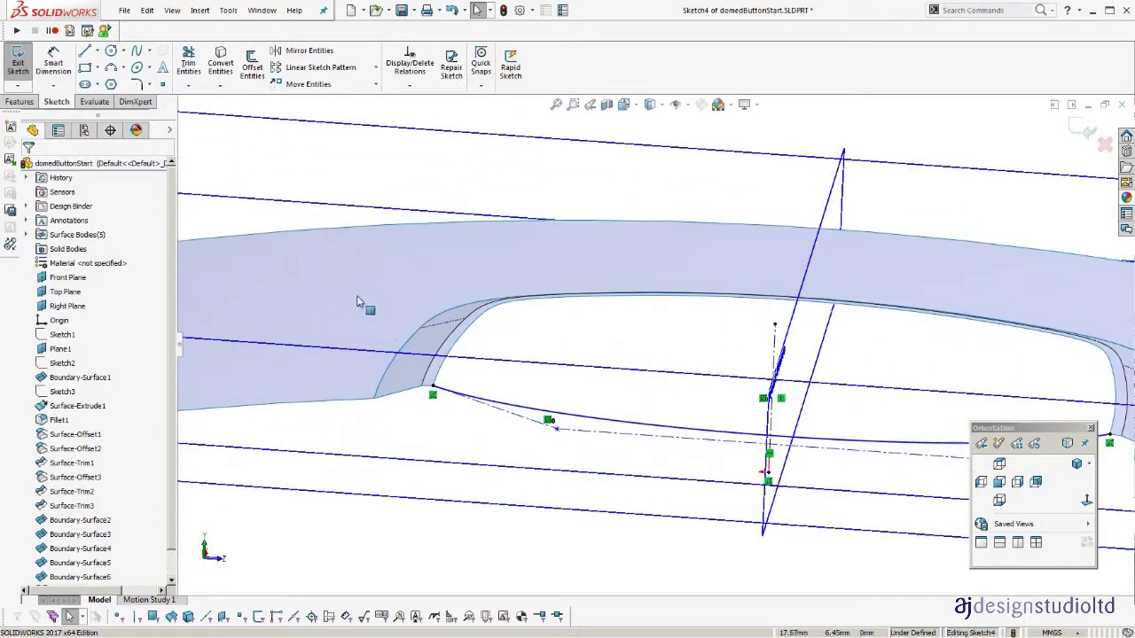
# Dimension the spline's end point to the horizontal control segment at 1.50 mm.
pyautogui.click(53, 55)
pyautogui.scroll(-1, 736, 447)
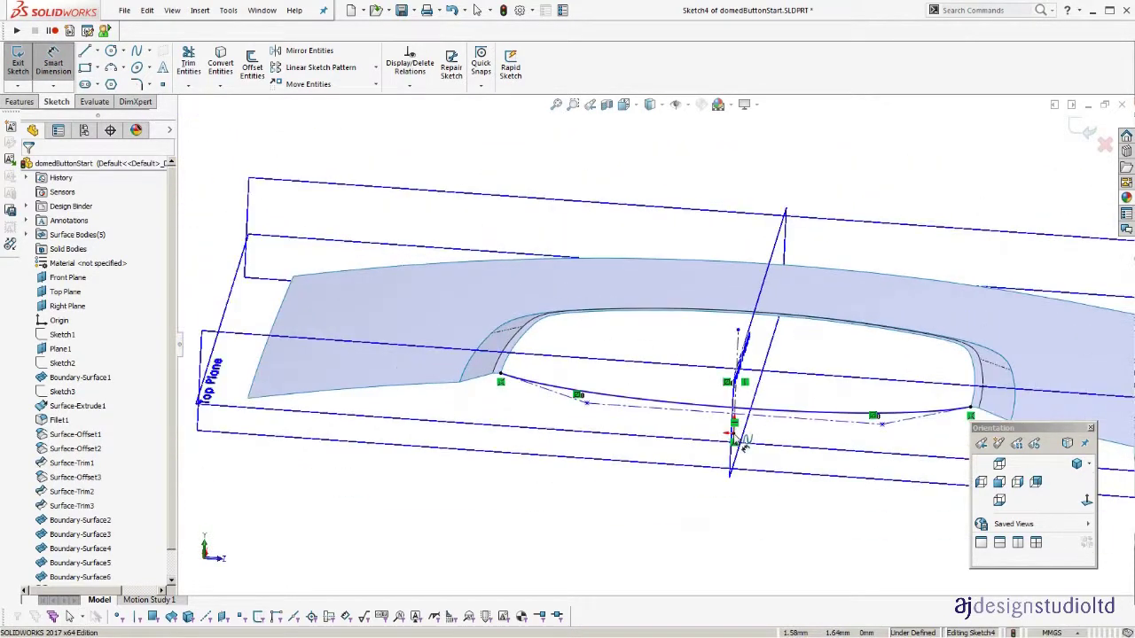
pyautogui.click(501, 378)
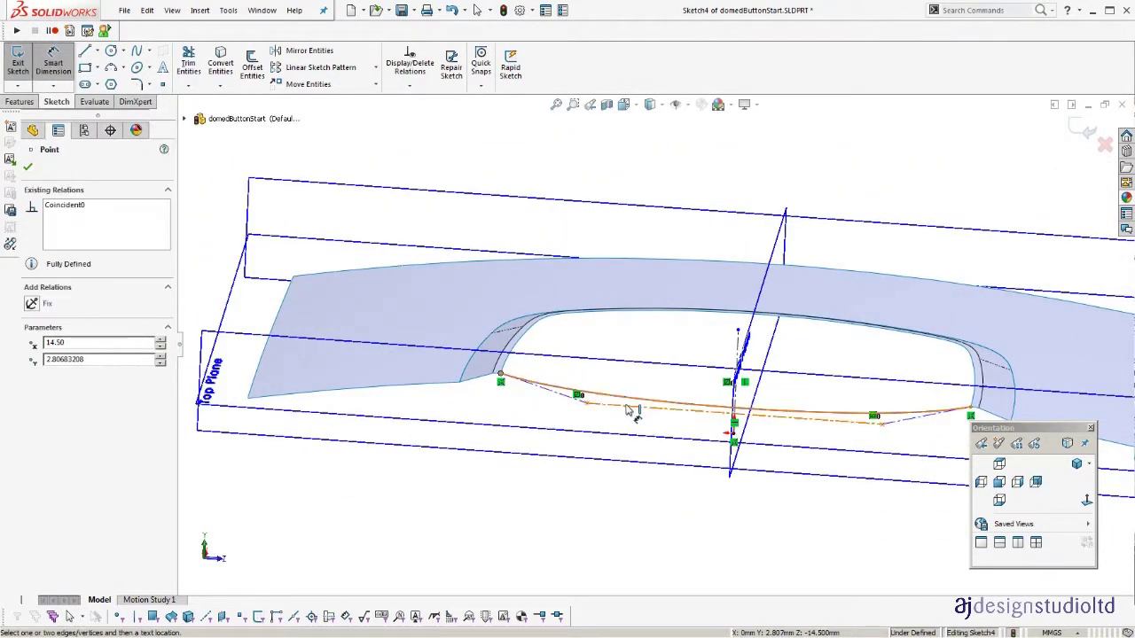
pyautogui.click(628, 412)
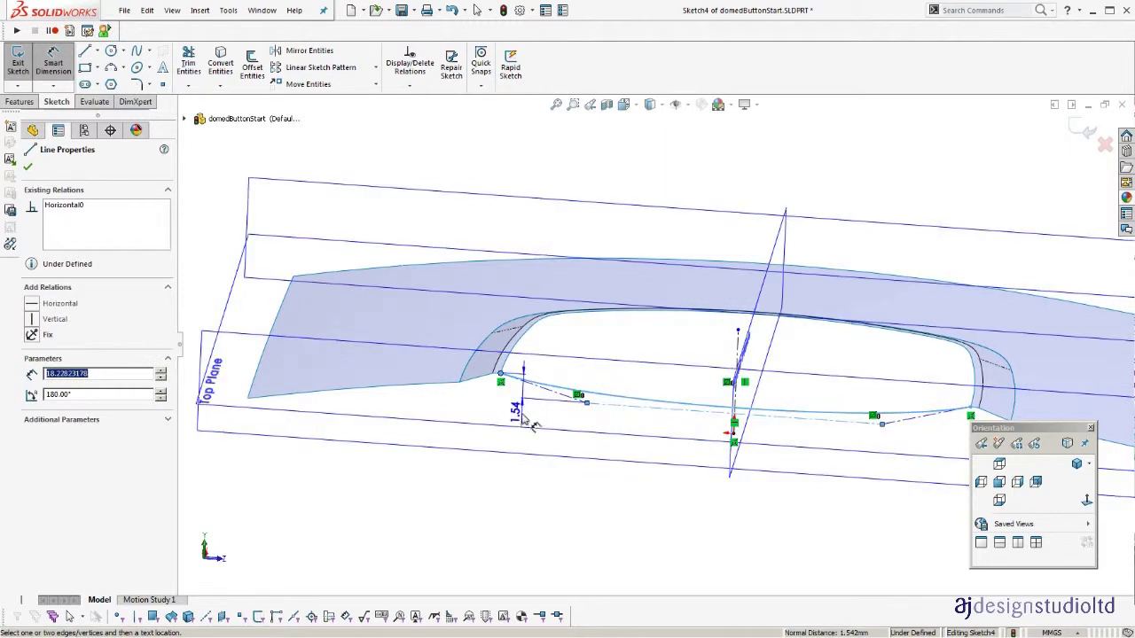
pyautogui.click(530, 424)
pyautogui.write('1.50mm')
pyautogui.press('Return')
pyautogui.scroll(-2, 481, 431)
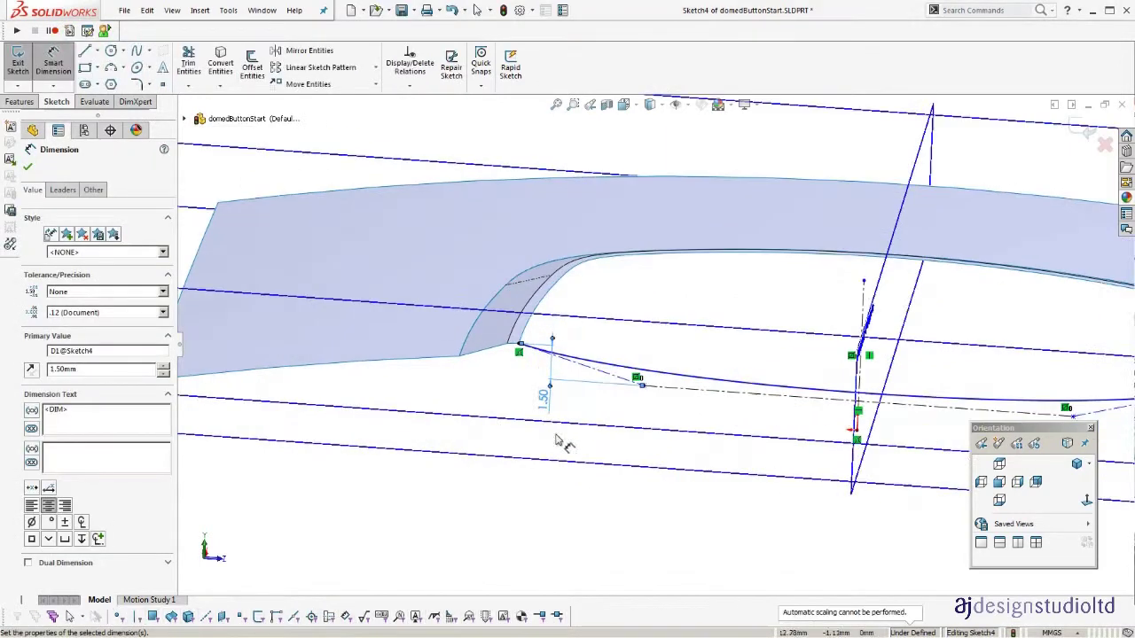
# Dimension the horizontal distance from the spline's end point to the neighbouring control vertex at 5 mm and move the dimension closer to the curve.
pyautogui.keyDown('ctrl'); pyautogui.moveTo(837, 449); pyautogui.dragTo(712, 422, button='middle'); pyautogui.keyUp('ctrl')
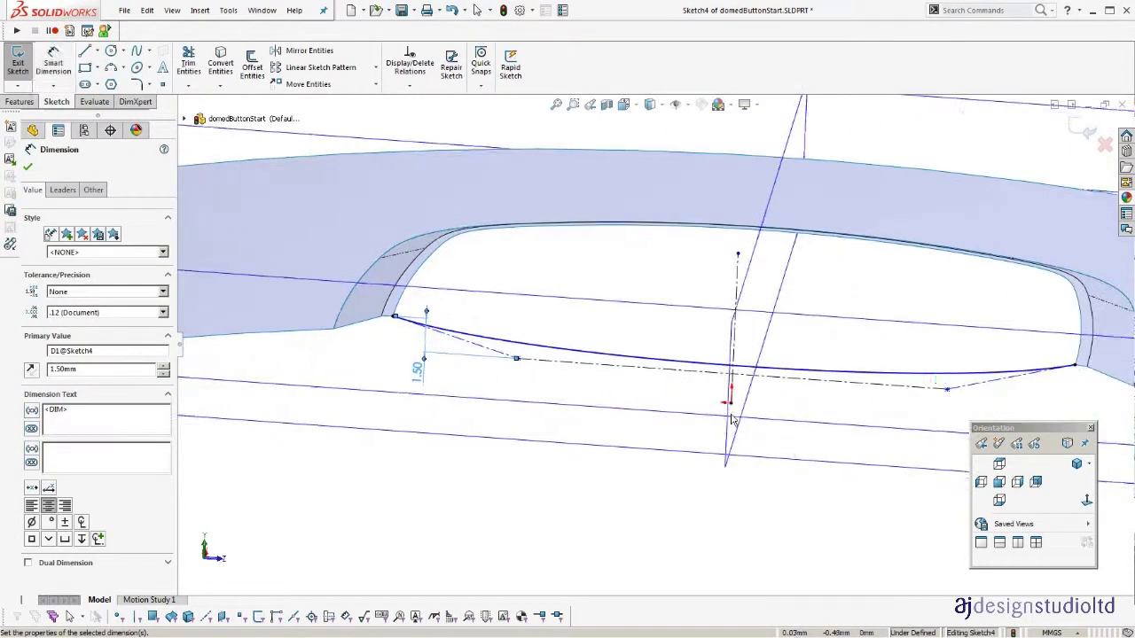
pyautogui.click(396, 319)
pyautogui.click(517, 358)
pyautogui.click(424, 474)
pyautogui.write('5')
pyautogui.press('Return')
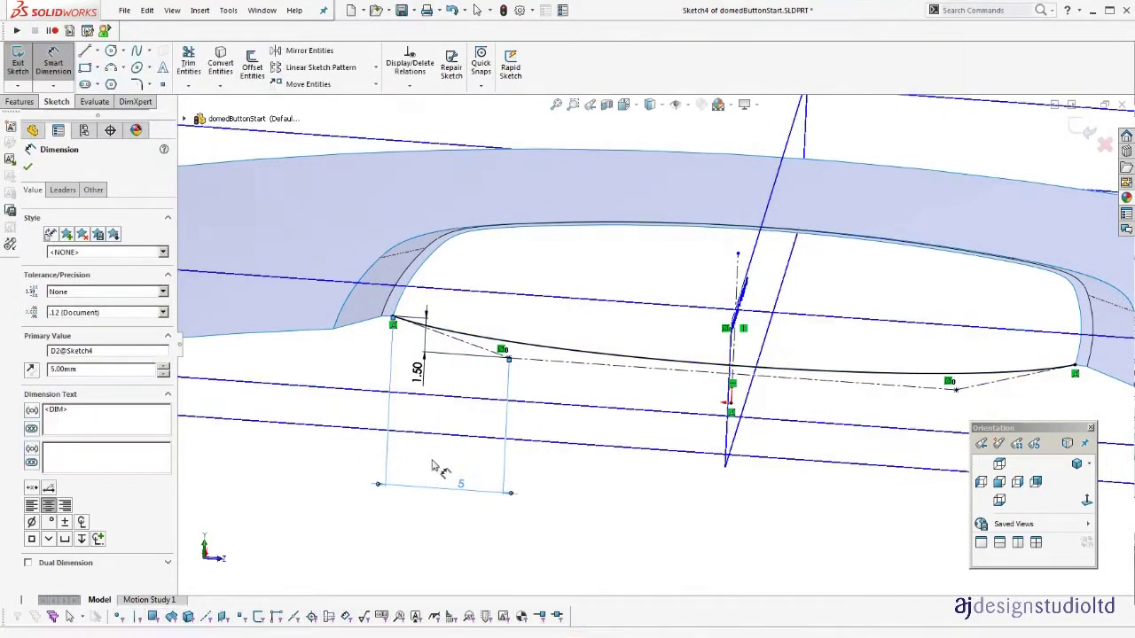
pyautogui.press('Escape')
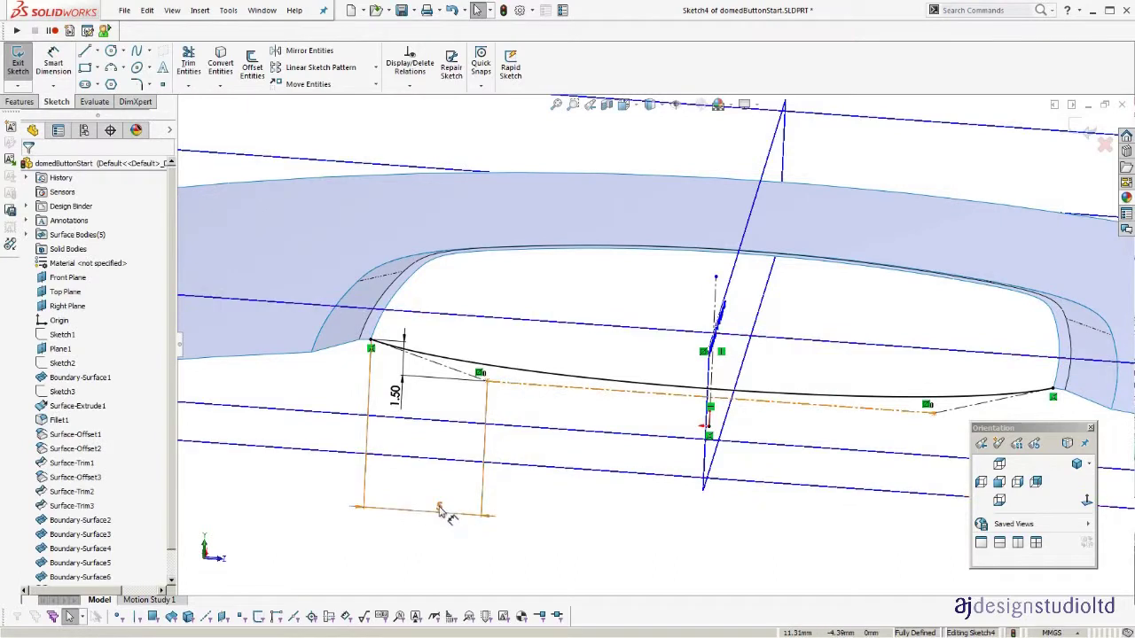
pyautogui.moveTo(441, 506); pyautogui.dragTo(440, 462)
pyautogui.moveTo(499, 403)
pyautogui.mouseDown(button='middle')
pyautogui.moveTo(517, 362)
pyautogui.moveTo(505, 384)
pyautogui.mouseUp(button='middle')
pyautogui.press('Escape')
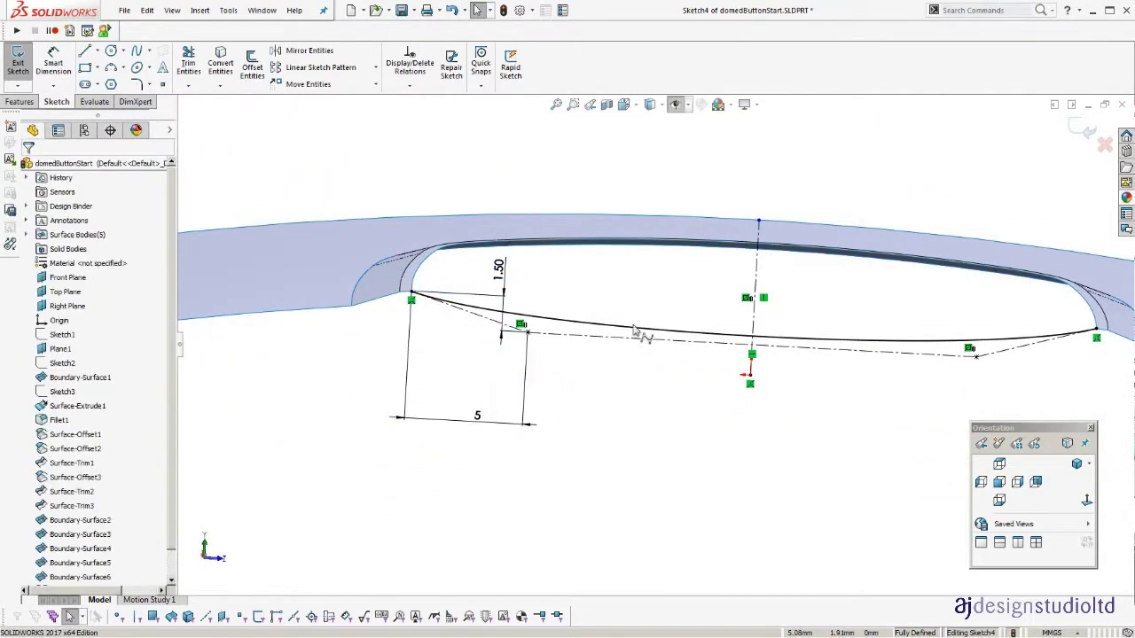
# Show the curvature comb on the dome profile's style spline and examine its shape.
pyautogui.click(632, 332)
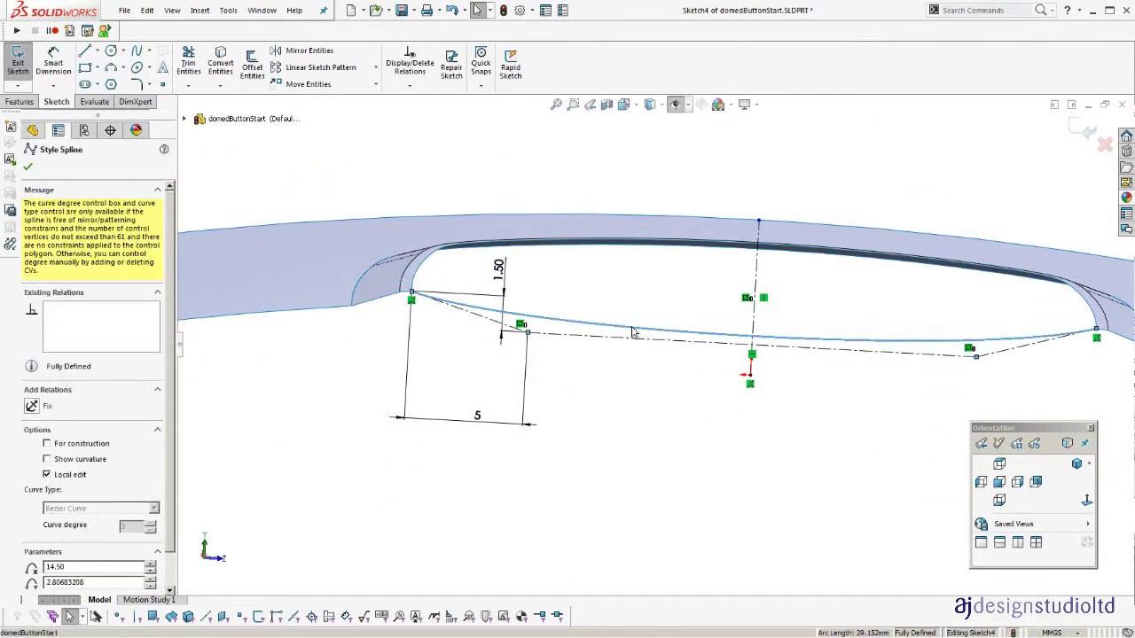
pyautogui.click(75, 465)
pyautogui.moveTo(854, 438); pyautogui.dragTo(747, 406, button='middle')
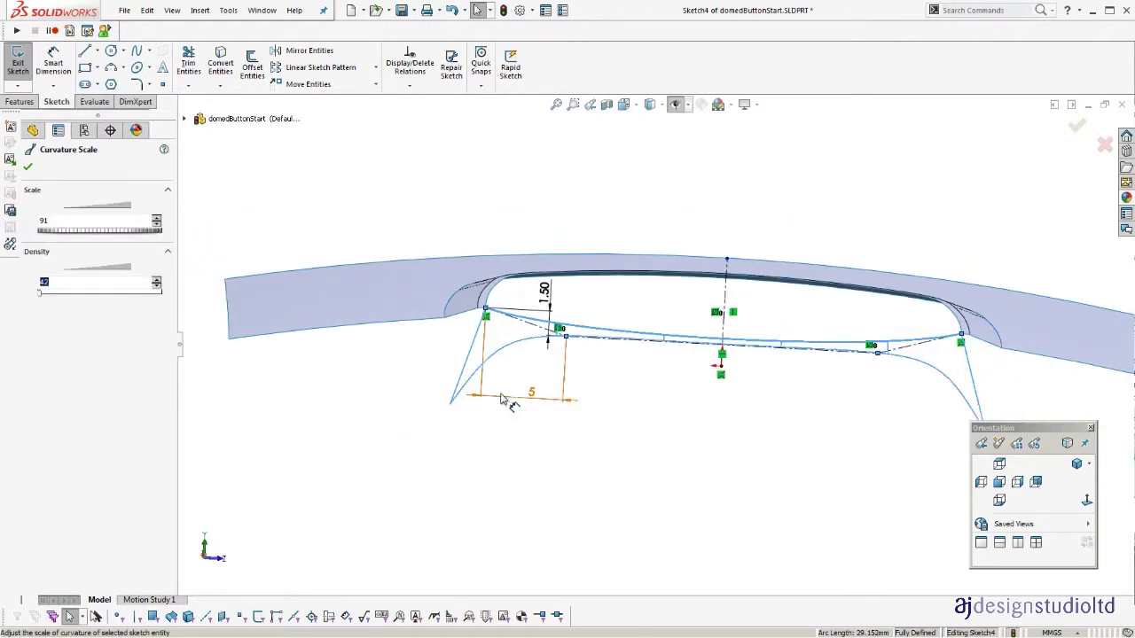
# Try a horizontal control vertex distance of 7 mm on the style spline.
pyautogui.doubleClick(532, 397)
pyautogui.write('7')
pyautogui.press('Return')
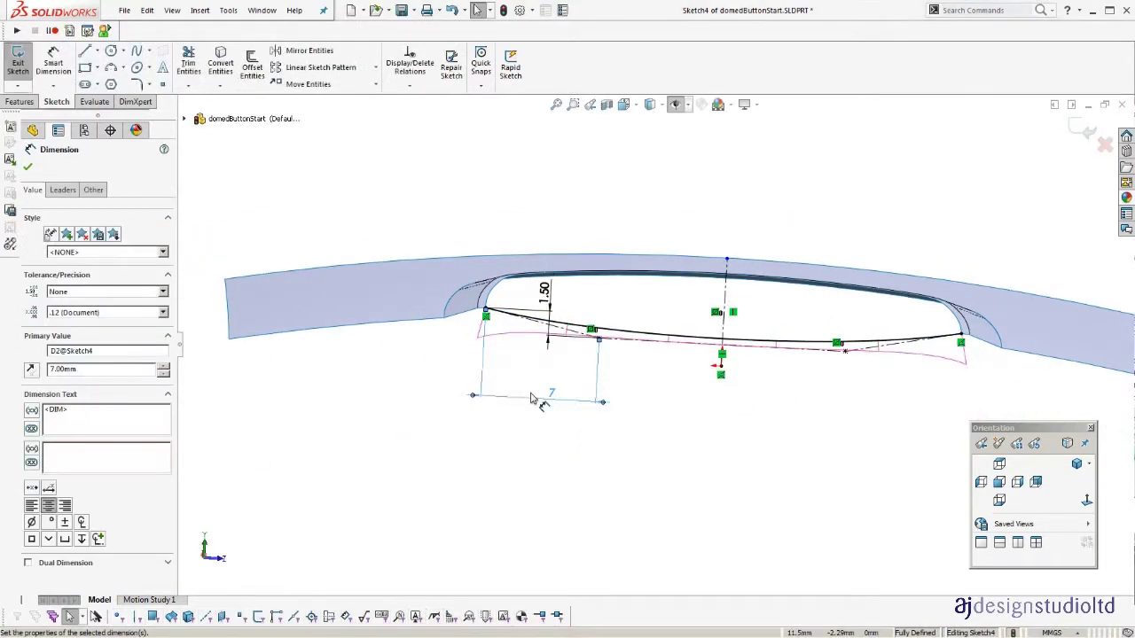
pyautogui.scroll(-2, 659, 364)
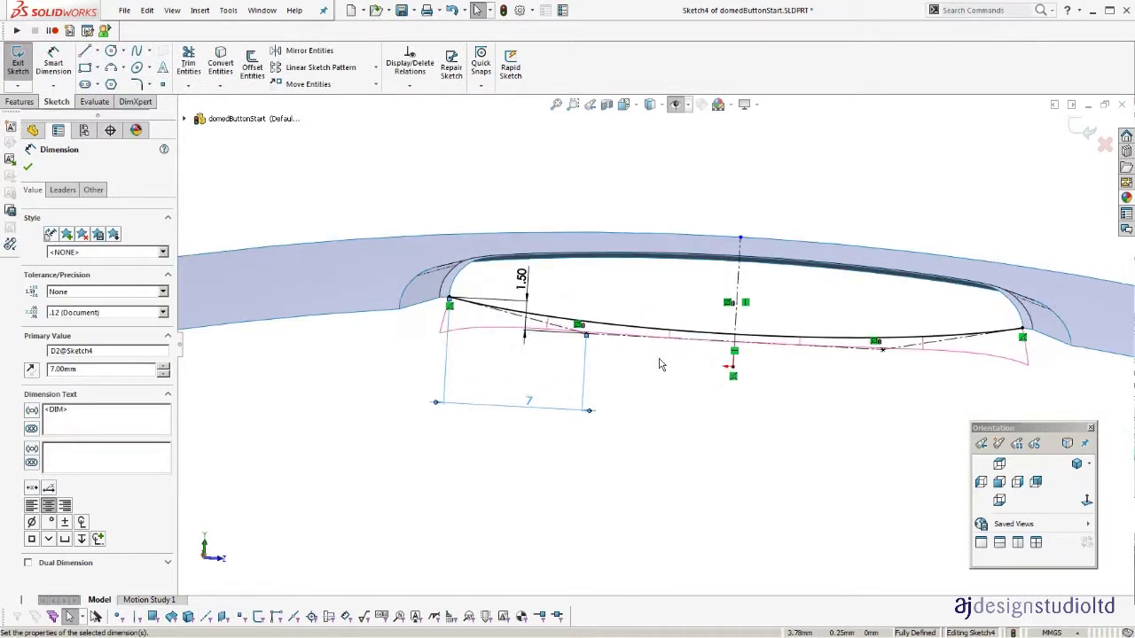
# Set the horizontal distance between the spline's end point and control vertex to 6 mm.
pyautogui.doubleClick(530, 404)
pyautogui.write('6')
pyautogui.press('Return')
pyautogui.press('Escape')
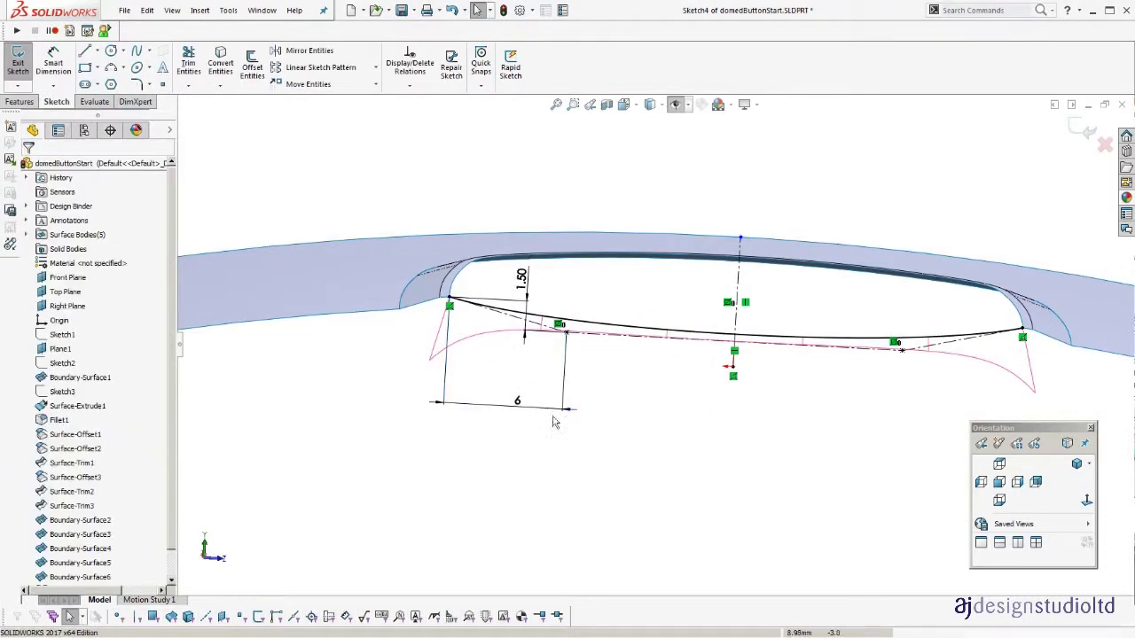
# Turn off the style spline's curvature display and exit the sketch.
pyautogui.click(601, 330)
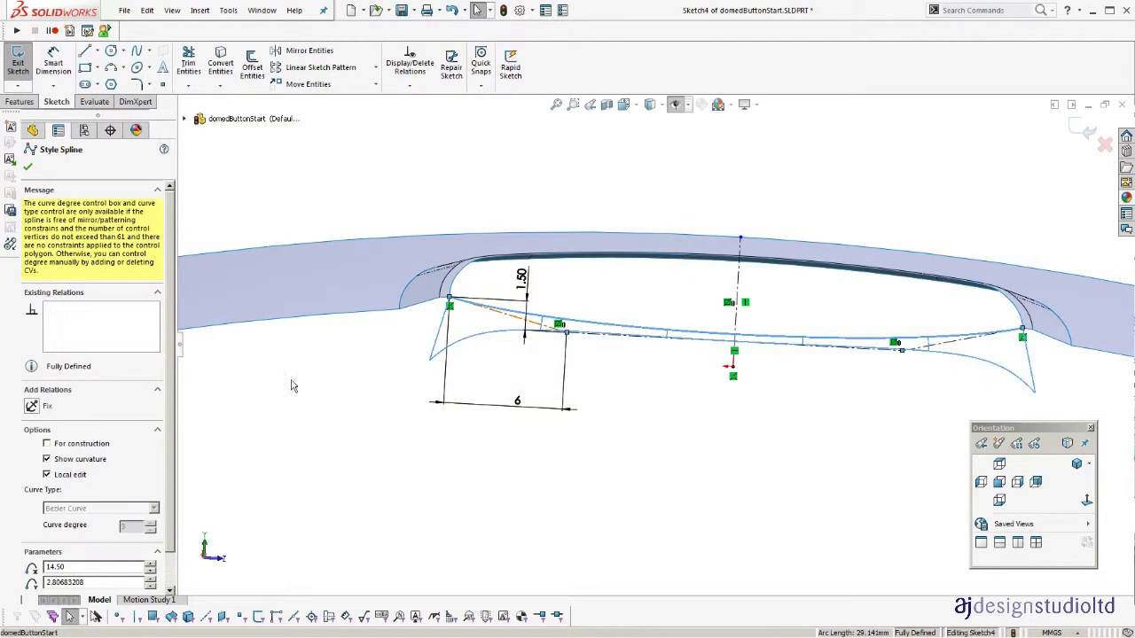
pyautogui.click(62, 463)
pyautogui.click(797, 313)
pyautogui.click(1081, 130)
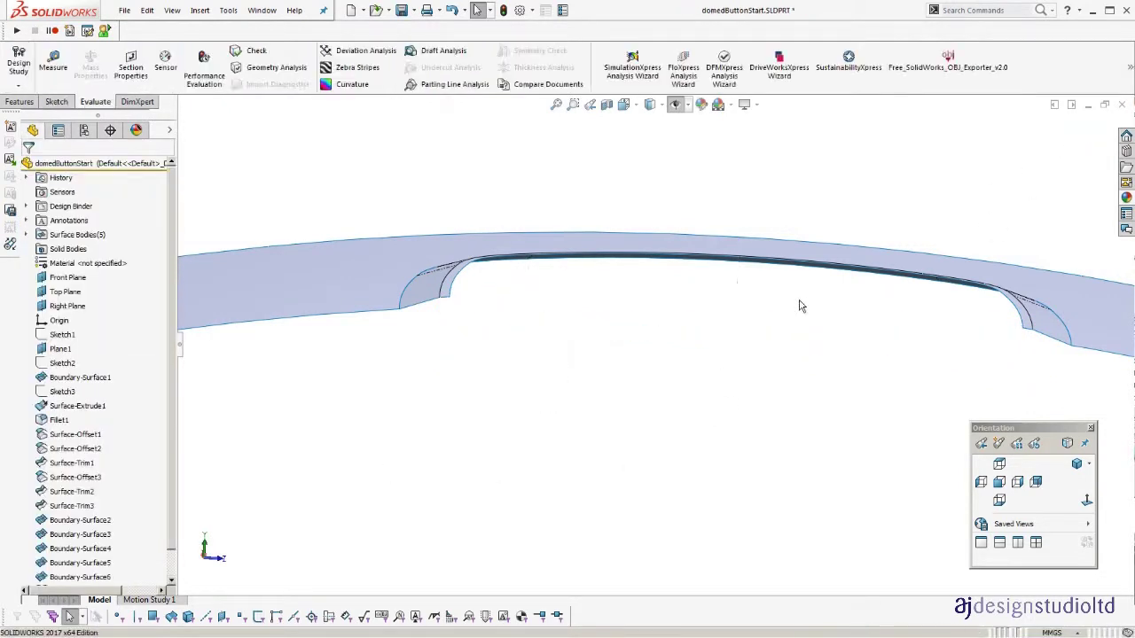
# Examine the dome profile sketch against the surround's opening from several angles.
pyautogui.moveTo(799, 303)
pyautogui.mouseDown(button='middle')
pyautogui.moveTo(684, 352)
pyautogui.moveTo(620, 461)
pyautogui.mouseUp(button='middle')
pyautogui.scroll(-5, 541, 388)
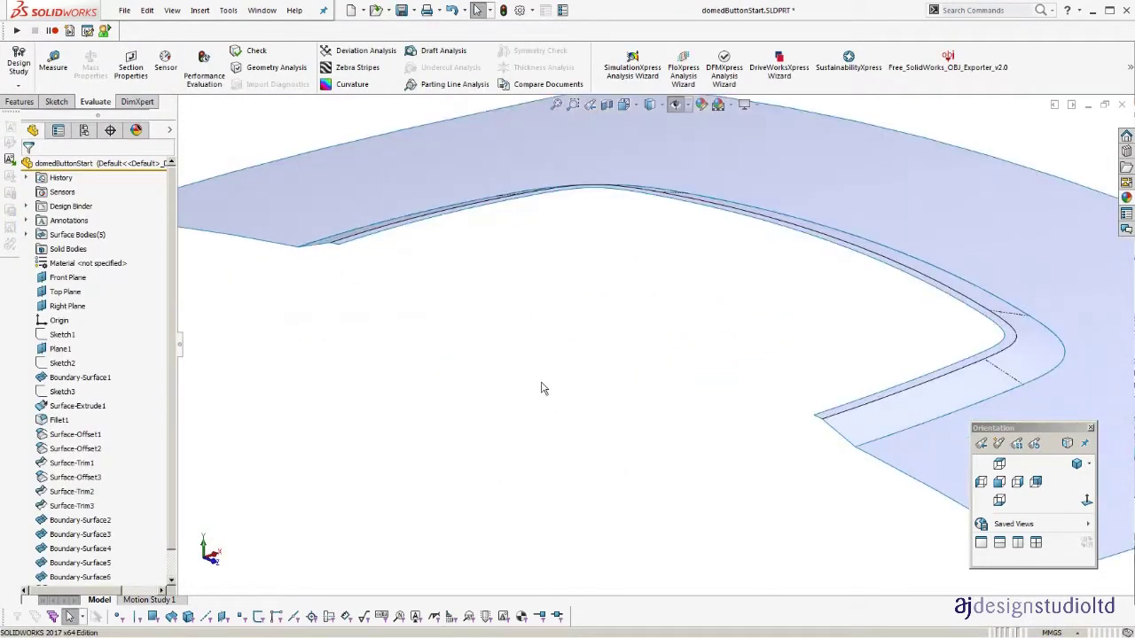
pyautogui.scroll(3, 583, 442)
pyautogui.moveTo(615, 396); pyautogui.dragTo(592, 479, button='middle')
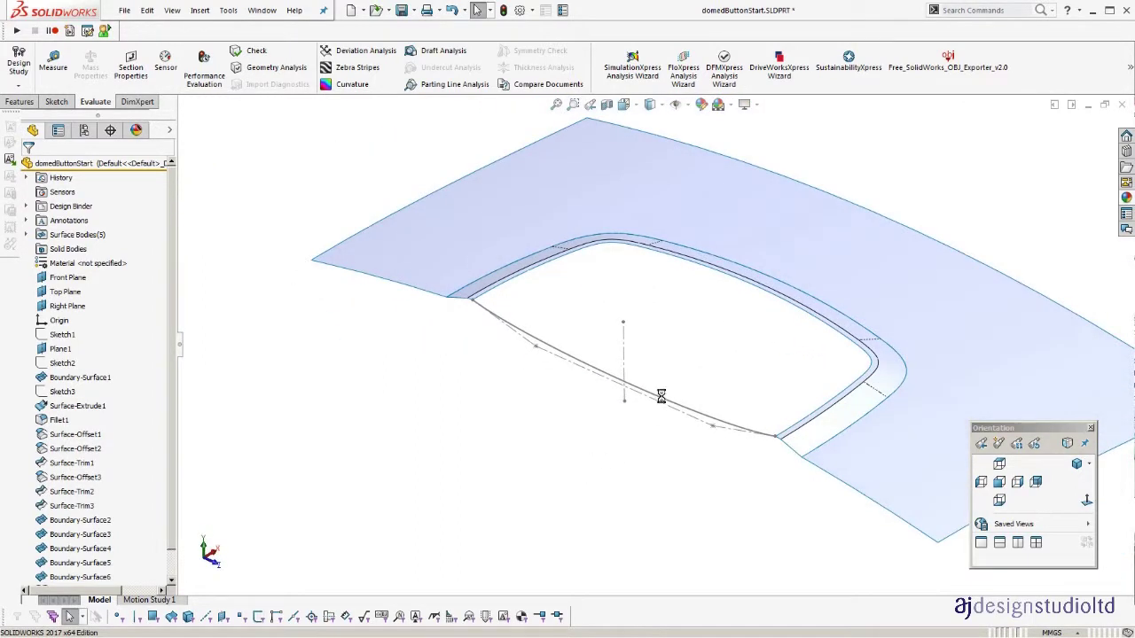
pyautogui.moveTo(659, 368)
pyautogui.mouseDown(button='middle')
pyautogui.moveTo(722, 340)
pyautogui.moveTo(683, 375)
pyautogui.moveTo(665, 372)
pyautogui.mouseUp(button='middle')
pyautogui.scroll(-2, 82, 536)
pyautogui.click(56, 579)
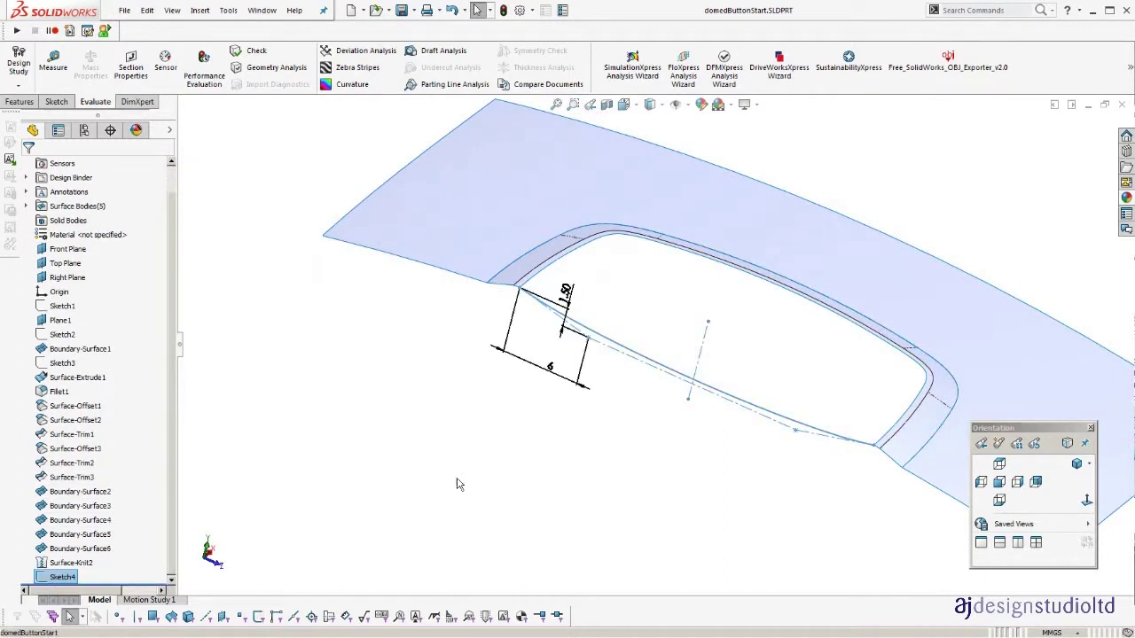
pyautogui.click(697, 436)
# Show the reference planes and start a sketch on the Front Plane.
pyautogui.moveTo(697, 435)
pyautogui.mouseDown(button='middle')
pyautogui.moveTo(576, 454)
pyautogui.moveTo(566, 433)
pyautogui.mouseUp(button='middle')
pyautogui.press('p')
pyautogui.click(667, 264)
pyautogui.press('s')
pyautogui.keyDown('ctrl'); pyautogui.moveTo(686, 335); pyautogui.dragTo(634, 385, button='middle'); pyautogui.keyUp('ctrl')
# Draw a Bezier style spline with one intermediate control vertex from near the surround's inner edge down toward the dome profile.
pyautogui.click(151, 53)
pyautogui.click(168, 79)
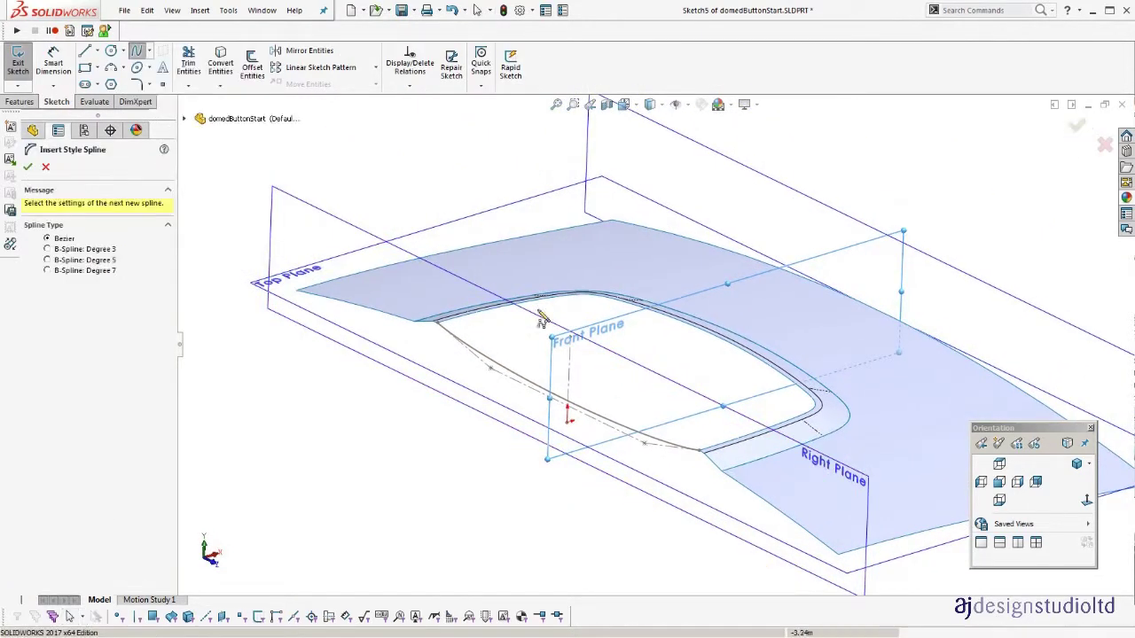
pyautogui.click(714, 342)
pyautogui.click(685, 379)
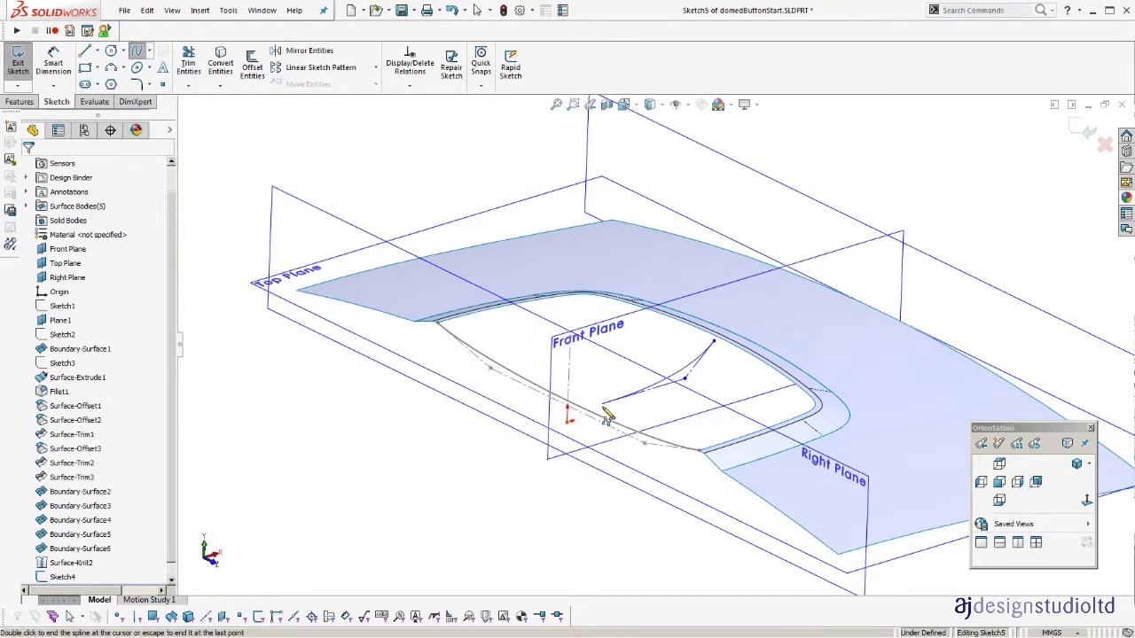
pyautogui.scroll(-3, 604, 423)
pyautogui.press('Escape')
# Pierce the Front Plane spline's lower endpoint to the lengthwise dome profile curve.
pyautogui.click(592, 381)
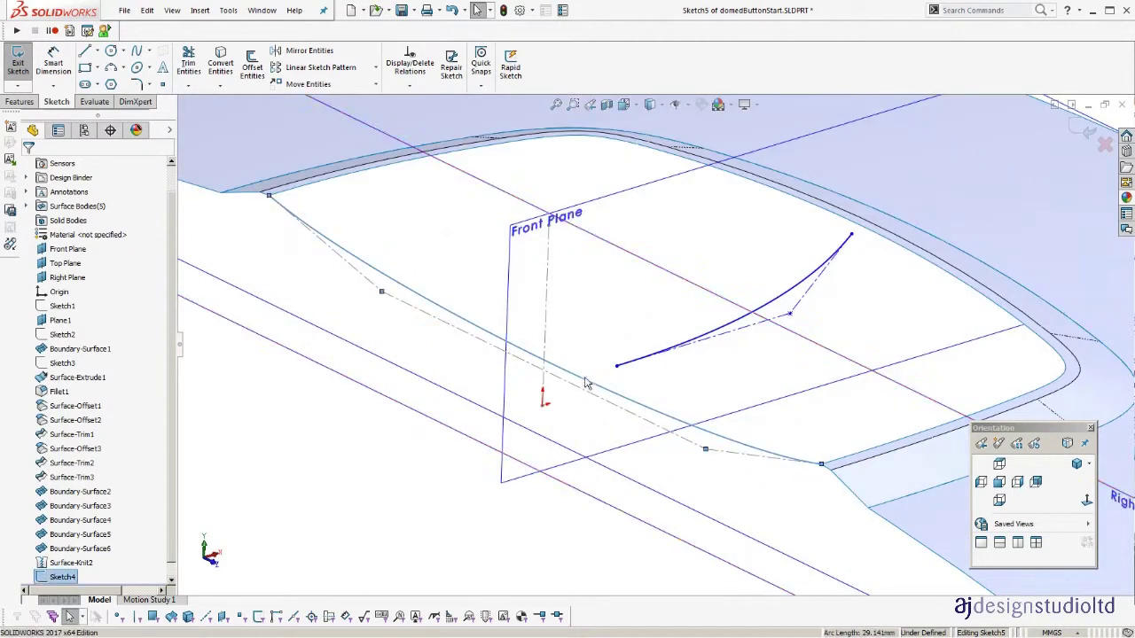
pyautogui.keyDown('ctrl'); pyautogui.click(617, 367); pyautogui.keyUp('ctrl')
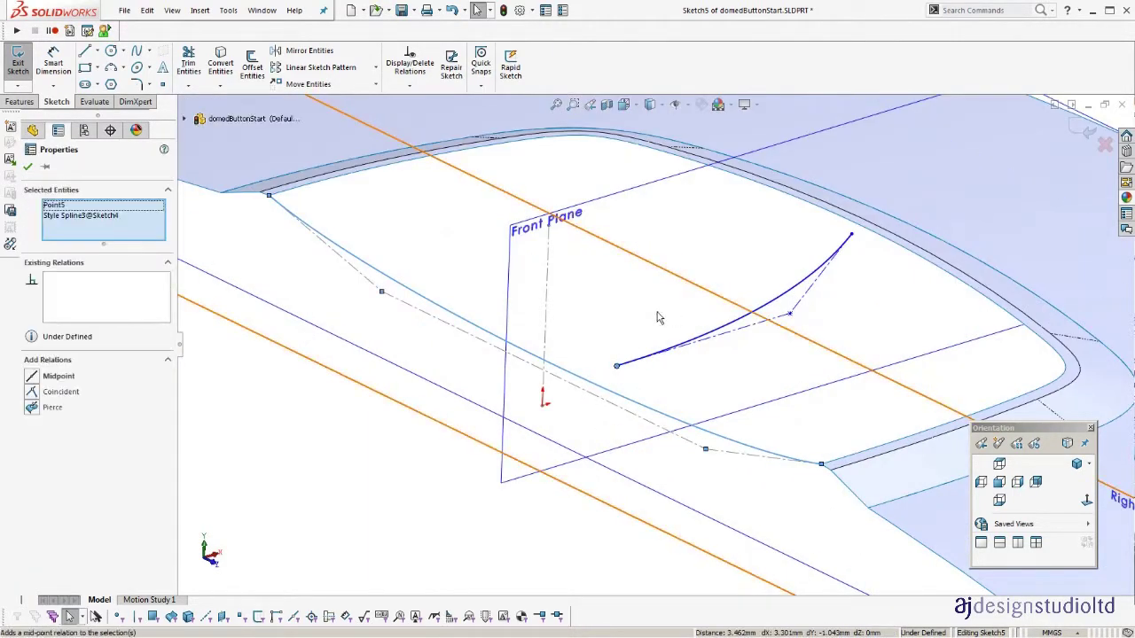
pyautogui.click(696, 316)
pyautogui.keyDown('ctrl'); pyautogui.moveTo(699, 404); pyautogui.dragTo(639, 452, button='middle'); pyautogui.keyUp('ctrl')
pyautogui.click(649, 432)
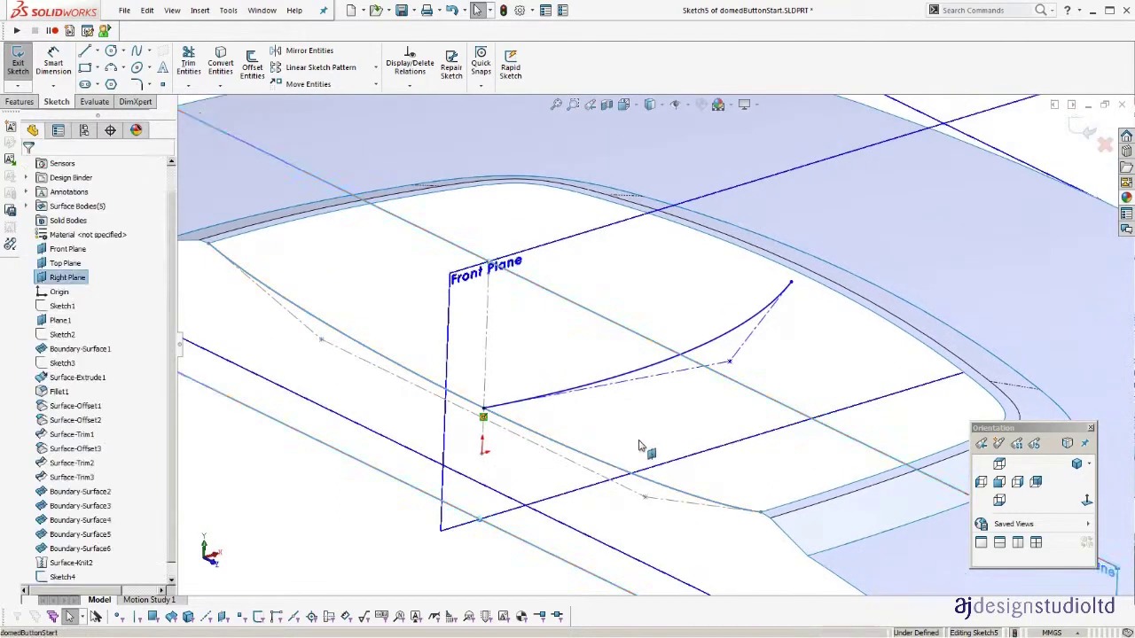
# Make the spline's lower control leg horizontal and pierce its upper endpoint to the surround's inner edge.
pyautogui.press('Escape')
pyautogui.click(683, 372)
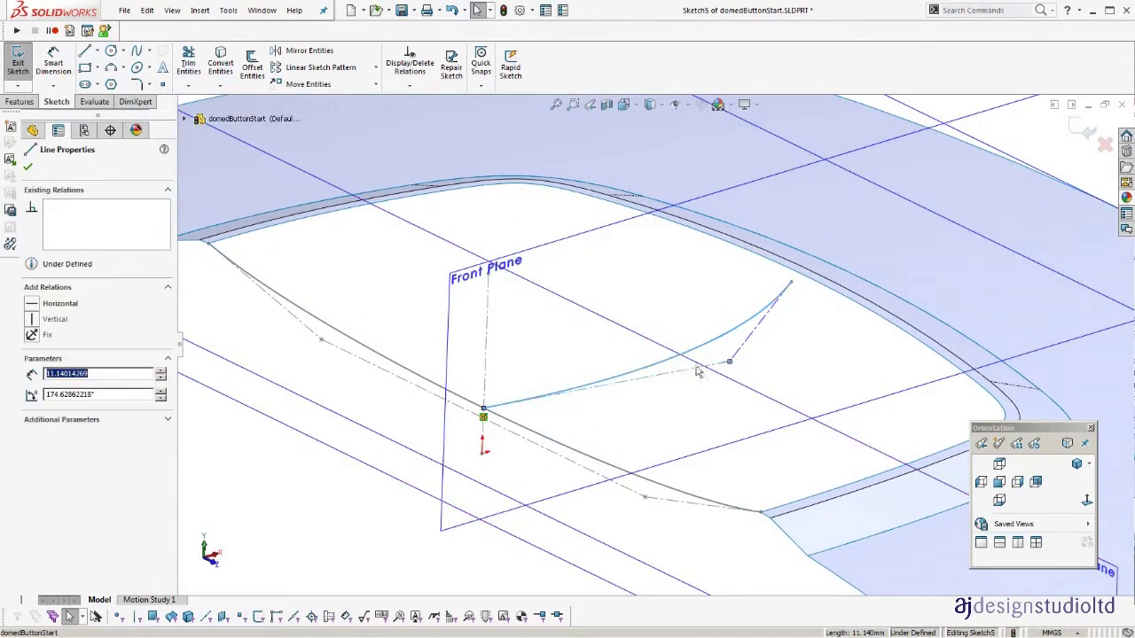
pyautogui.click(719, 318)
pyautogui.press('Escape')
pyautogui.click(790, 283)
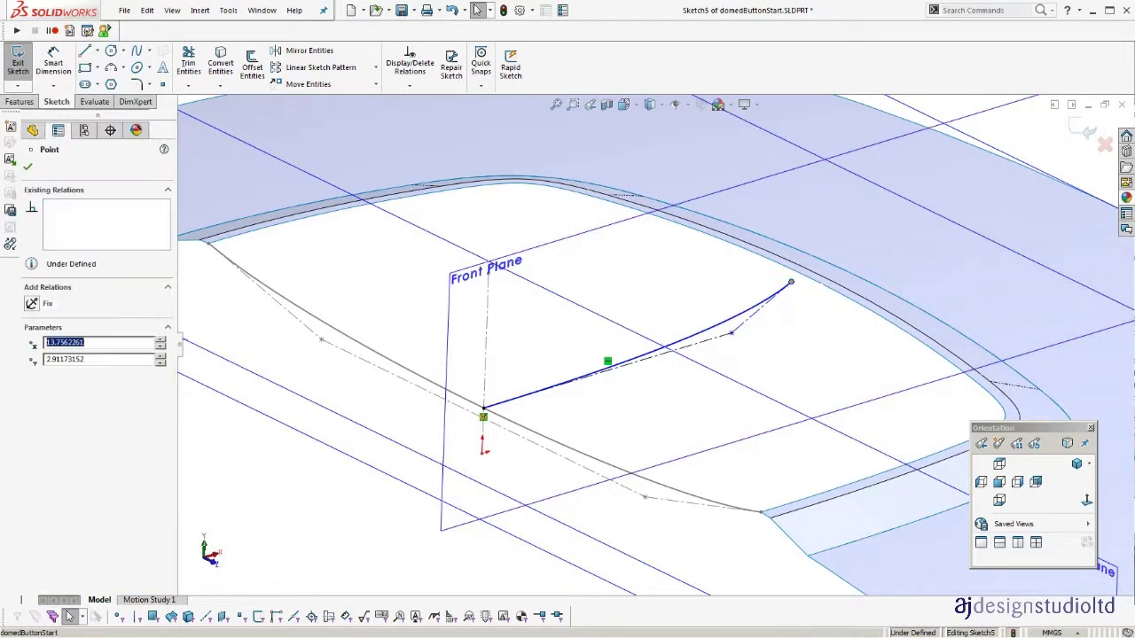
pyautogui.keyDown('ctrl'); pyautogui.click(804, 286); pyautogui.keyUp('ctrl')
pyautogui.click(842, 238)
pyautogui.click(792, 365)
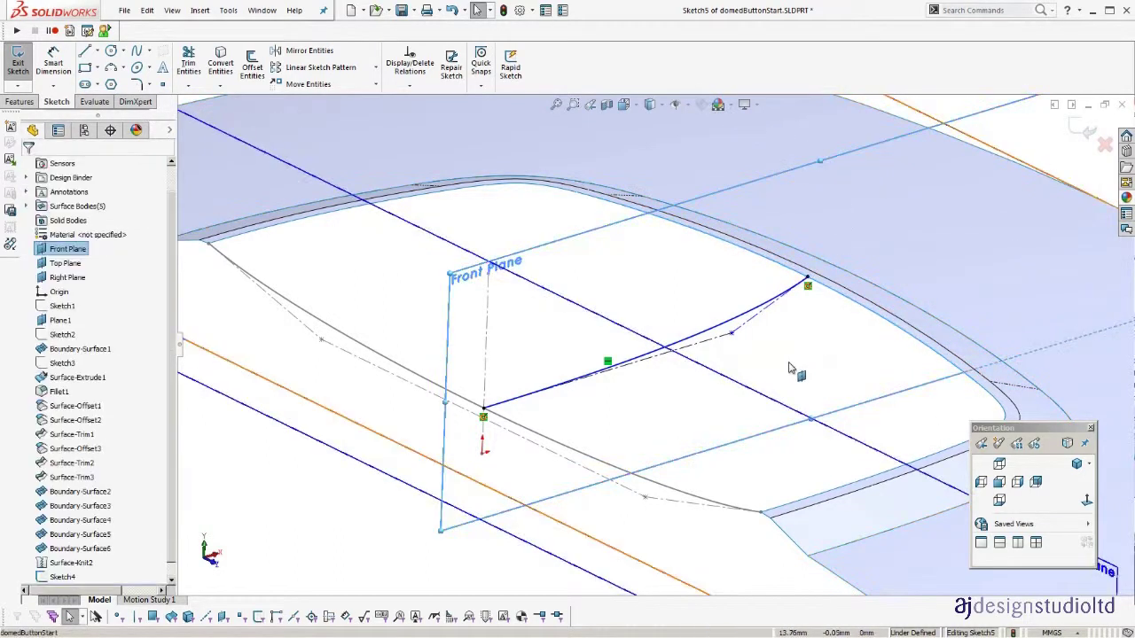
# Dimension the spline's middle control vertex 6 mm horizontally from the upper endpoint.
pyautogui.scroll(2, 790, 370)
pyautogui.moveTo(748, 404)
pyautogui.mouseDown(button='middle')
pyautogui.moveTo(713, 361)
pyautogui.moveTo(733, 416)
pyautogui.mouseUp(button='middle')
pyautogui.click(55, 62)
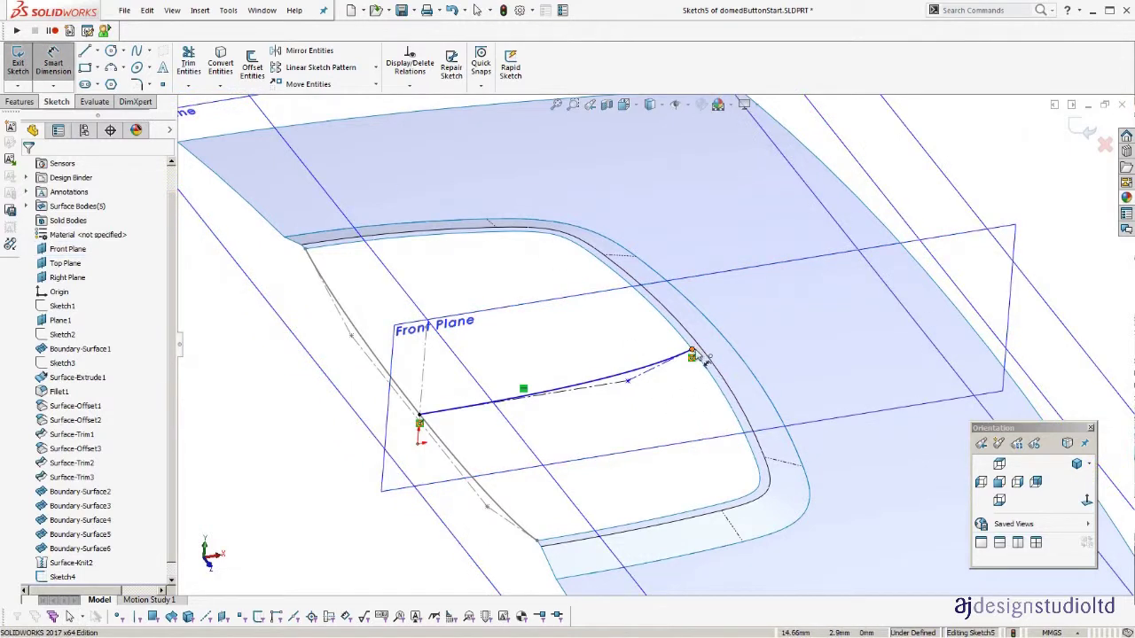
pyautogui.click(693, 353)
pyautogui.click(629, 384)
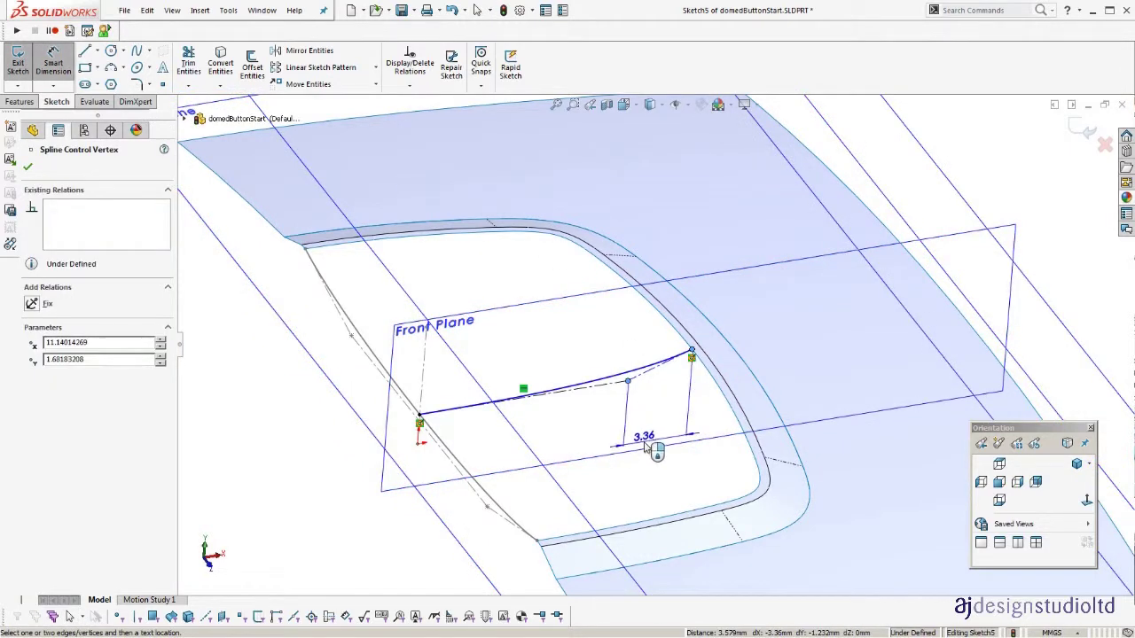
pyautogui.click(646, 444)
pyautogui.write('6')
pyautogui.press('Return')
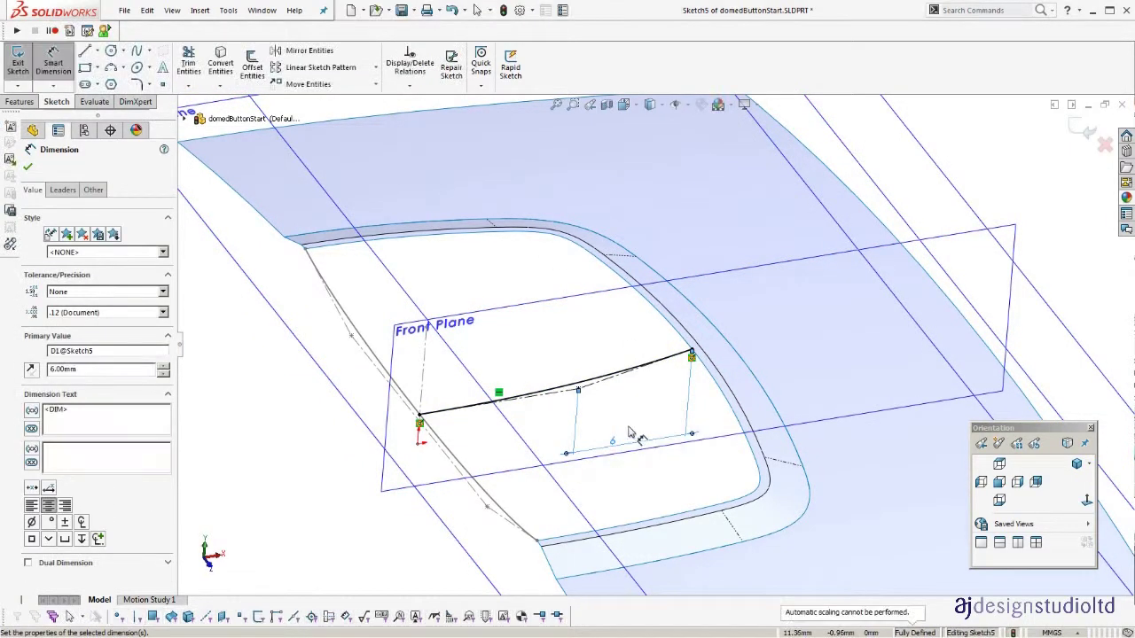
# Exit the Front Plane sketch and hide the reference planes to inspect the two crossing dome profiles.
pyautogui.moveTo(629, 431); pyautogui.dragTo(588, 407, button='middle')
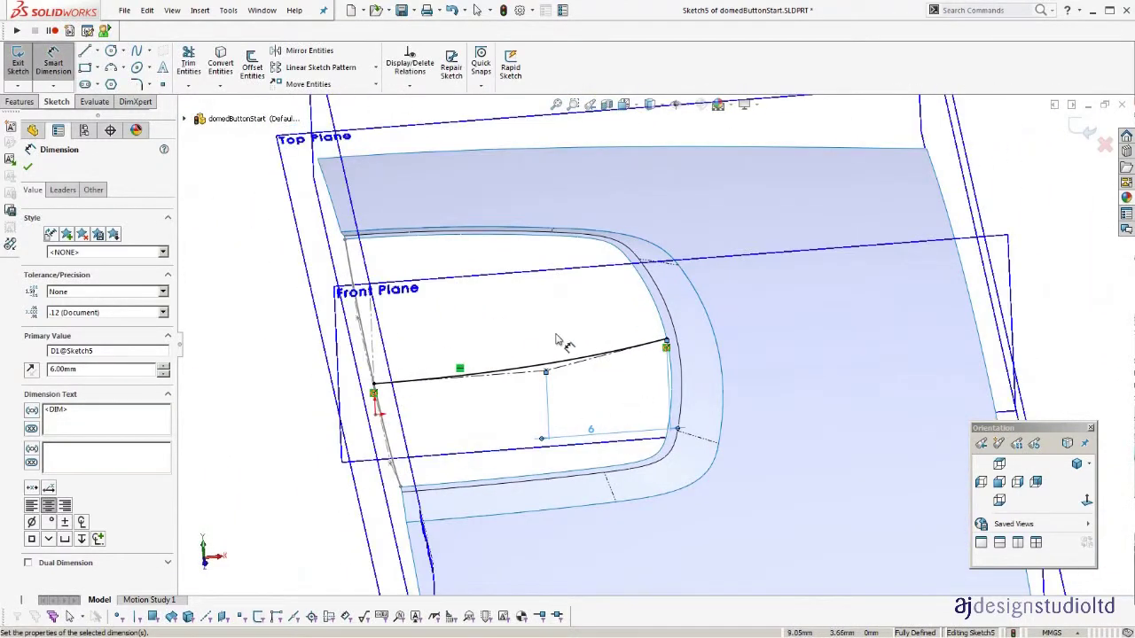
pyautogui.press('h')
pyautogui.moveTo(557, 340); pyautogui.dragTo(731, 364, button='middle')
pyautogui.click(1088, 131)
pyautogui.moveTo(611, 375)
pyautogui.mouseDown(button='middle')
pyautogui.moveTo(524, 398)
pyautogui.moveTo(469, 468)
pyautogui.mouseUp(button='middle')
pyautogui.press('h')
pyautogui.press('p')
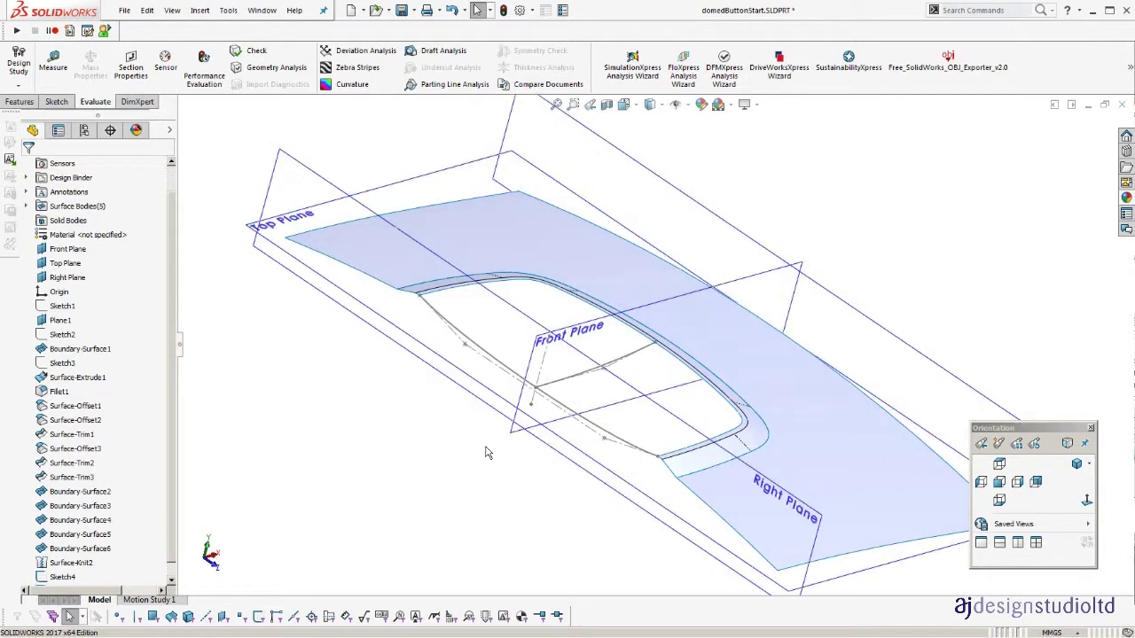
pyautogui.scroll(-1, 66, 572)
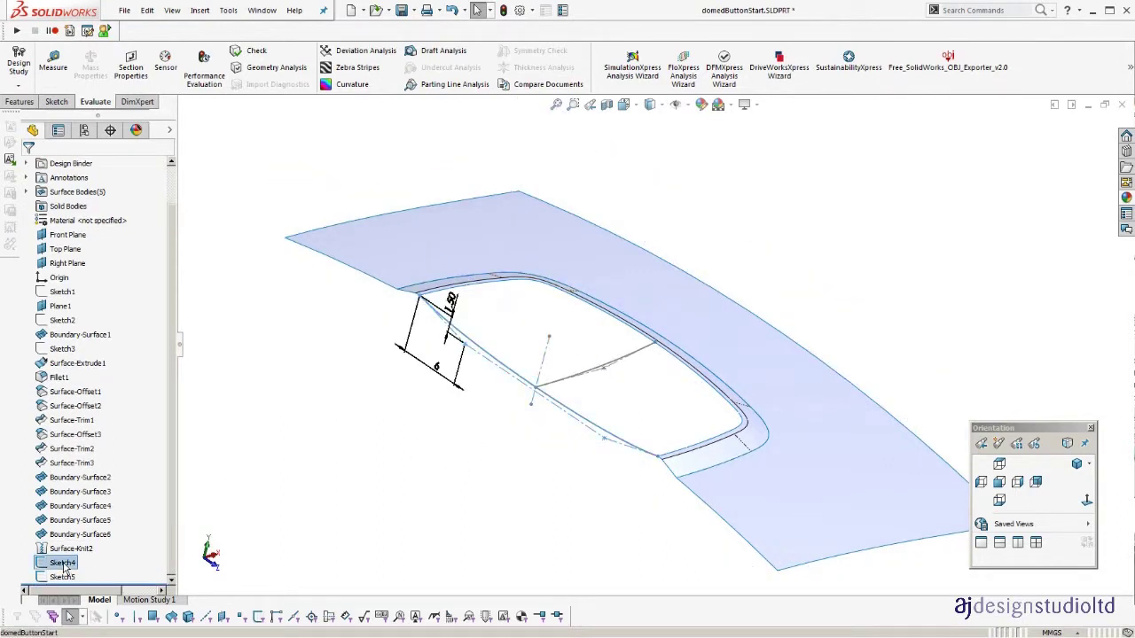
pyautogui.click(62, 578)
pyautogui.click(453, 552)
pyautogui.scroll(-3, 631, 377)
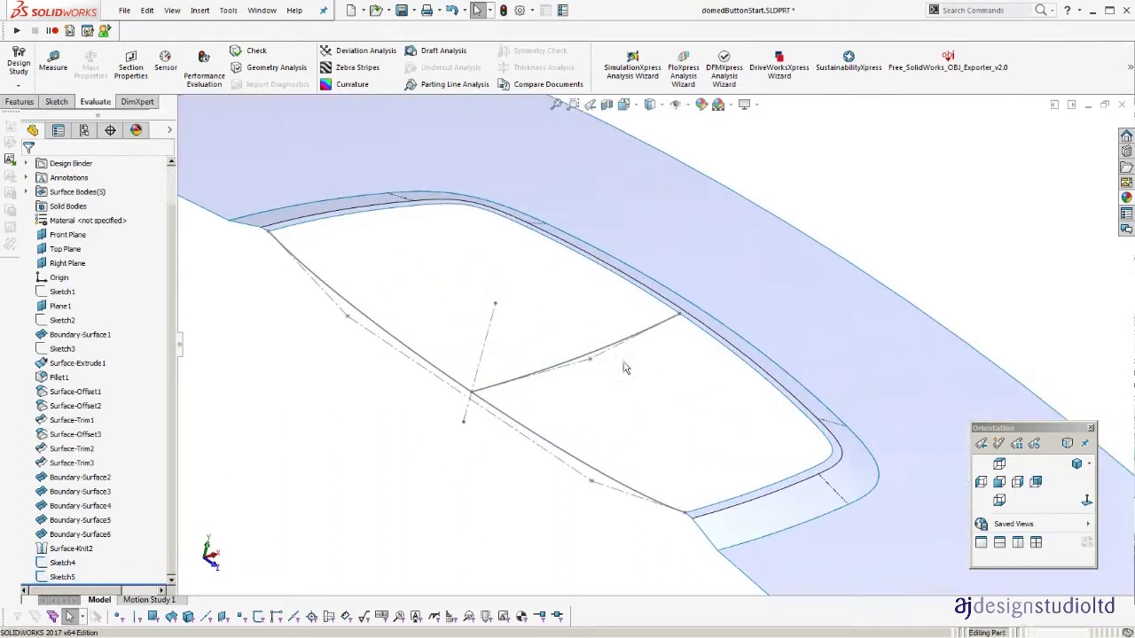
pyautogui.moveTo(685, 296)
pyautogui.mouseDown(button='middle')
pyautogui.moveTo(563, 345)
pyautogui.moveTo(597, 332)
pyautogui.mouseUp(button='middle')
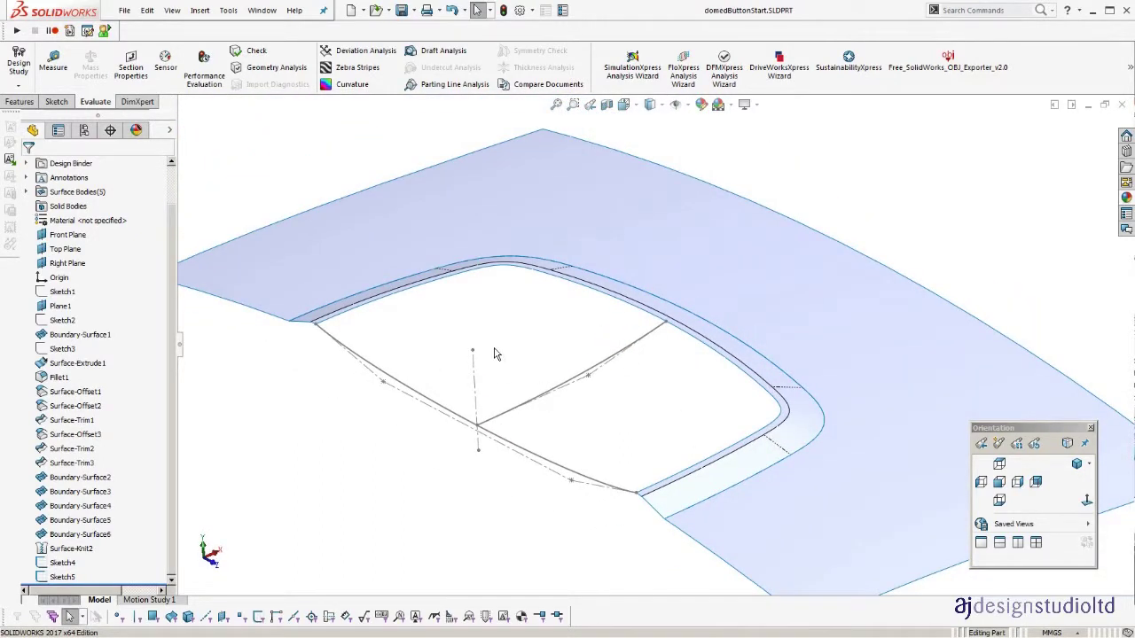
pyautogui.press('b')
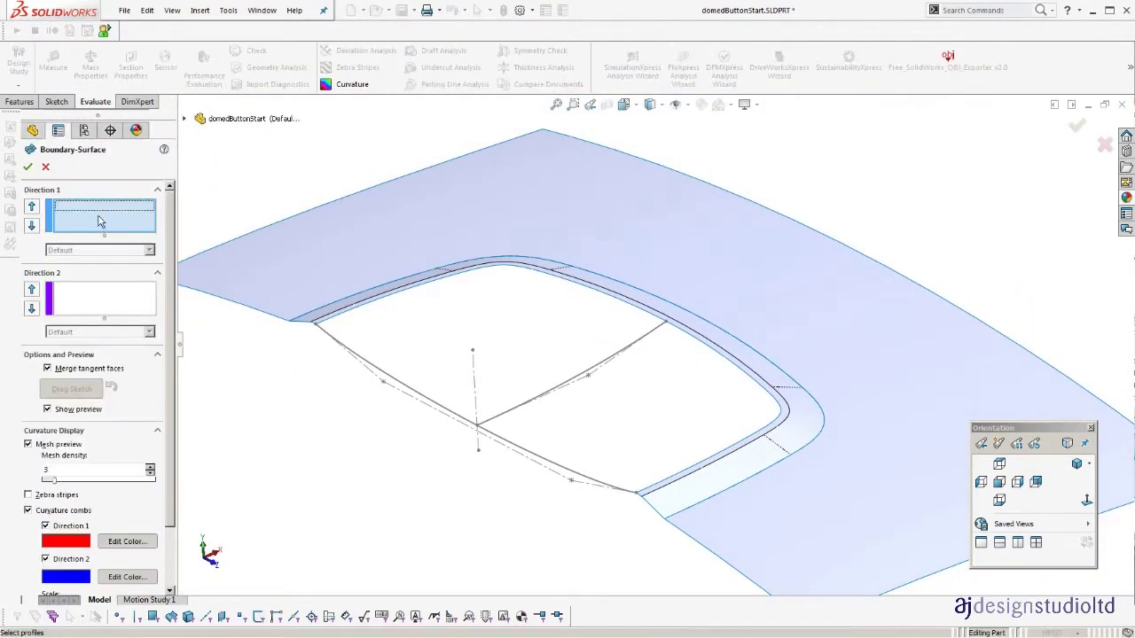
pyautogui.press('Escape')
pyautogui.moveTo(414, 320); pyautogui.dragTo(630, 409, button='middle')
pyautogui.moveTo(598, 375); pyautogui.dragTo(623, 365, button='middle')
# Create a plane parallel to the Front Plane through the vertex where the inner edge's first corner begins, and shrink its displayed boundary.
pyautogui.press('s')
pyautogui.click(640, 403)
pyautogui.click(648, 421)
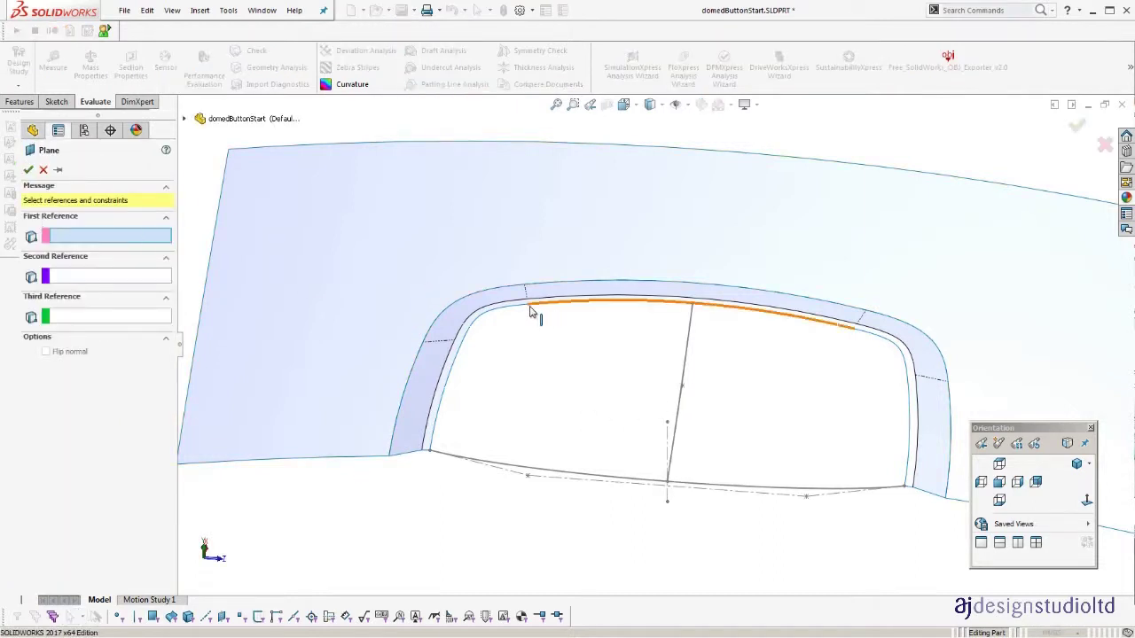
pyautogui.click(530, 306)
pyautogui.moveTo(608, 415); pyautogui.dragTo(607, 356, button='middle')
pyautogui.scroll(4, 607, 356)
pyautogui.press('h')
pyautogui.press('h')
pyautogui.press('p')
pyautogui.moveTo(668, 396); pyautogui.dragTo(683, 379, button='middle')
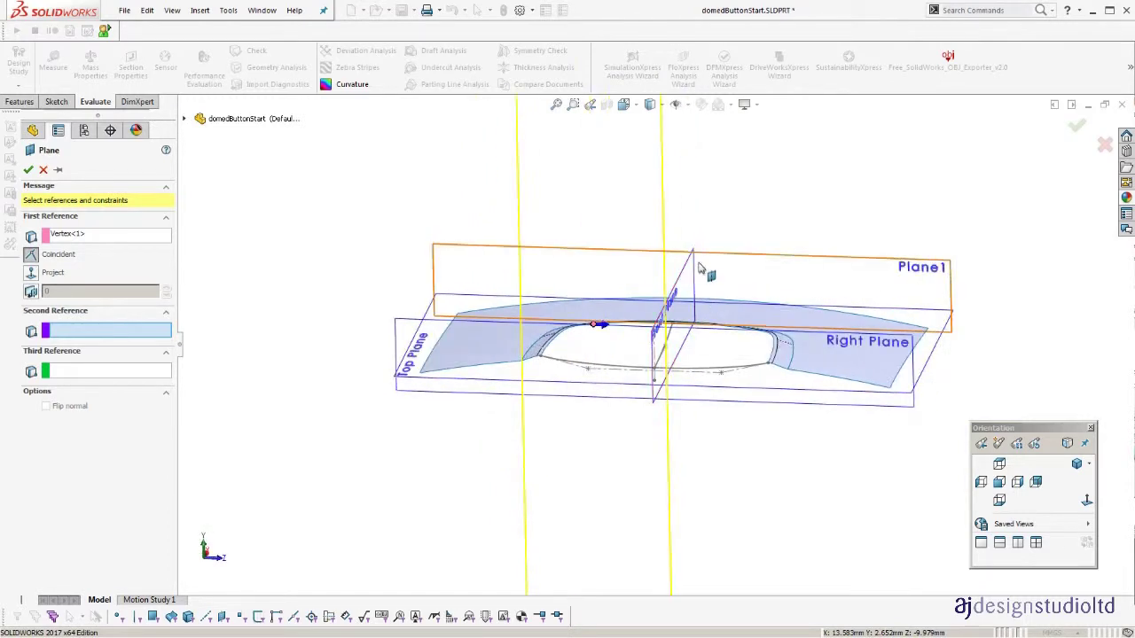
pyautogui.click(696, 277)
pyautogui.scroll(-5, 674, 355)
pyautogui.scroll(2, 658, 375)
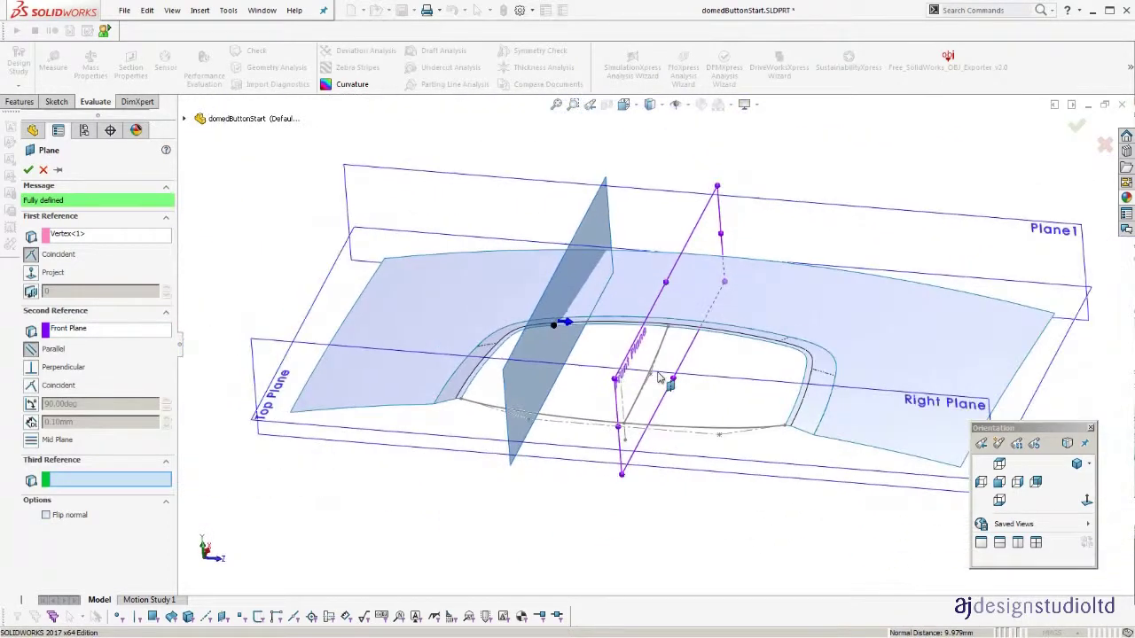
pyautogui.rightClick(666, 380)
pyautogui.moveTo(682, 337); pyautogui.dragTo(648, 354, button='middle')
pyautogui.moveTo(655, 133); pyautogui.dragTo(575, 270)
# Sketch a Bezier style spline with one intermediate control vertex on Plane2, from the inner edge's vertex down toward the lengthwise dome profile.
pyautogui.scroll(-2, 582, 372)
pyautogui.moveTo(583, 380); pyautogui.dragTo(664, 438, button='middle')
pyautogui.scroll(-2, 596, 342)
pyautogui.scroll(-1, 517, 467)
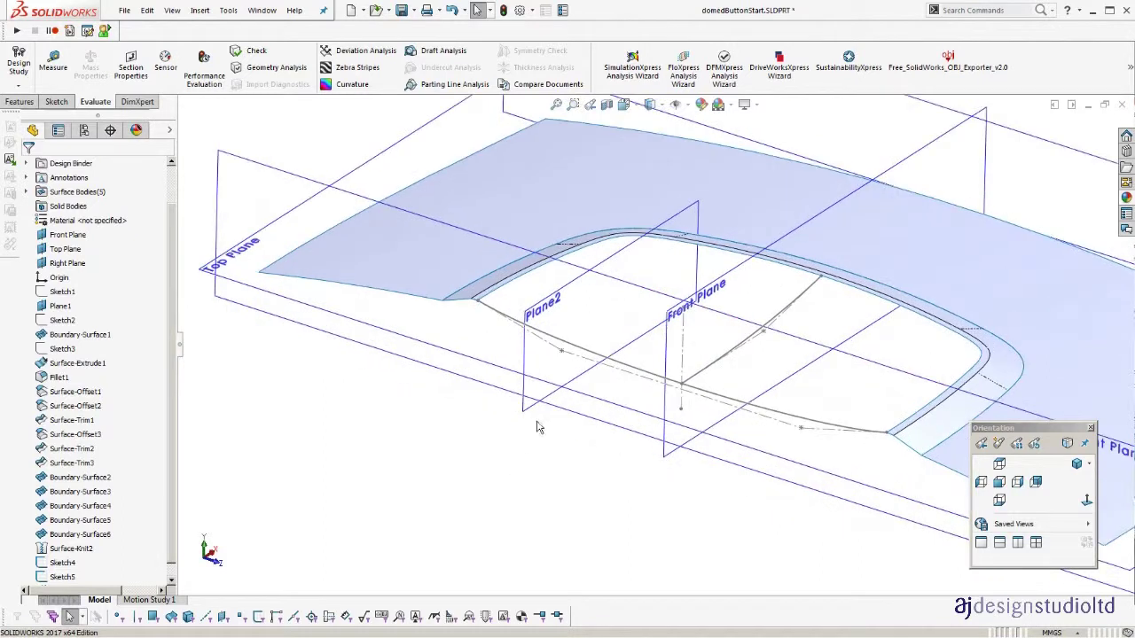
pyautogui.click(527, 411)
pyautogui.press('s')
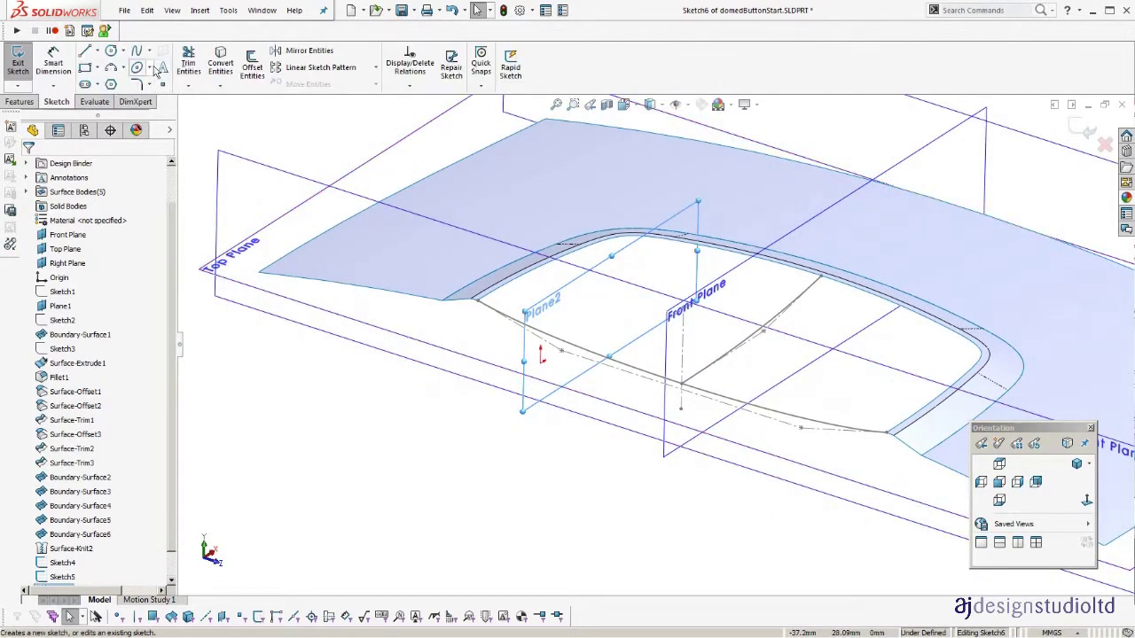
pyautogui.click(149, 51)
pyautogui.click(181, 82)
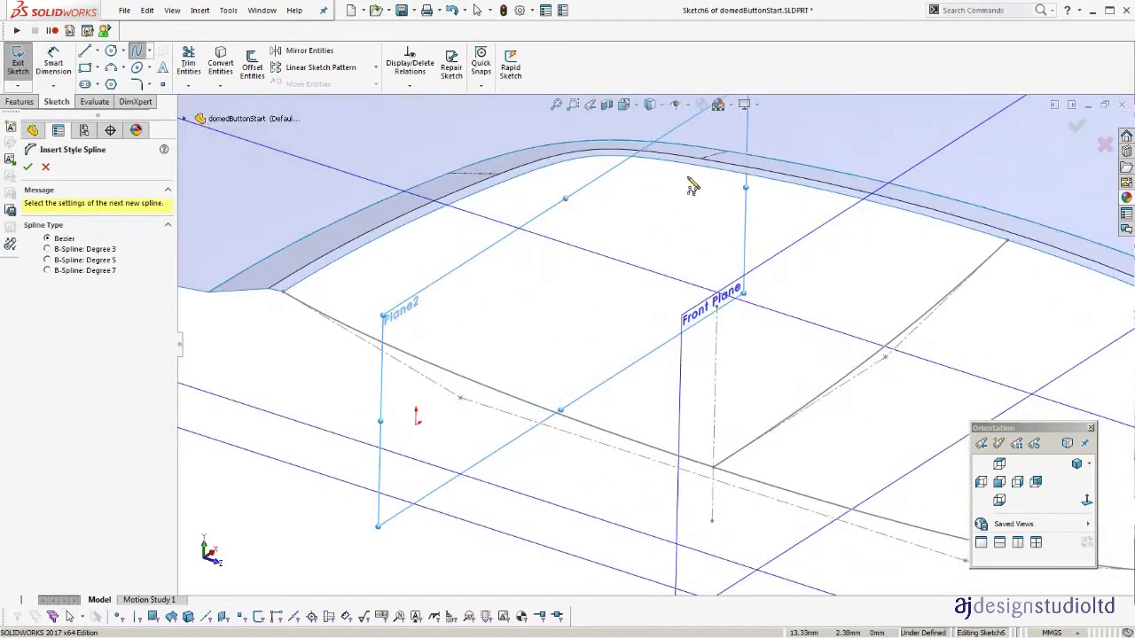
pyautogui.click(692, 165)
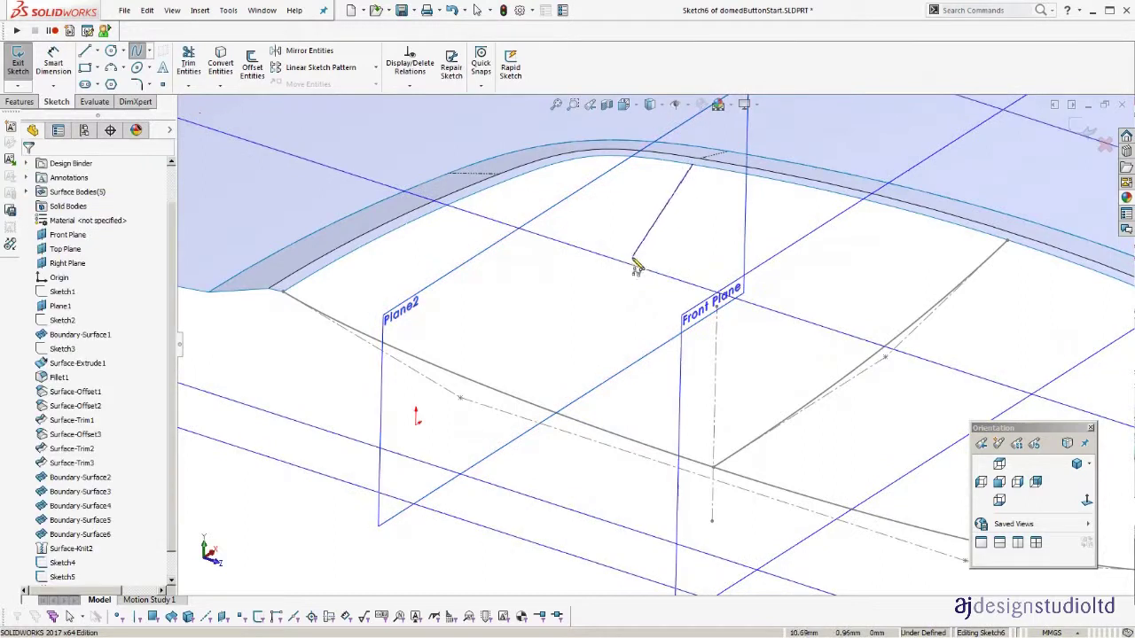
pyautogui.doubleClick(453, 362)
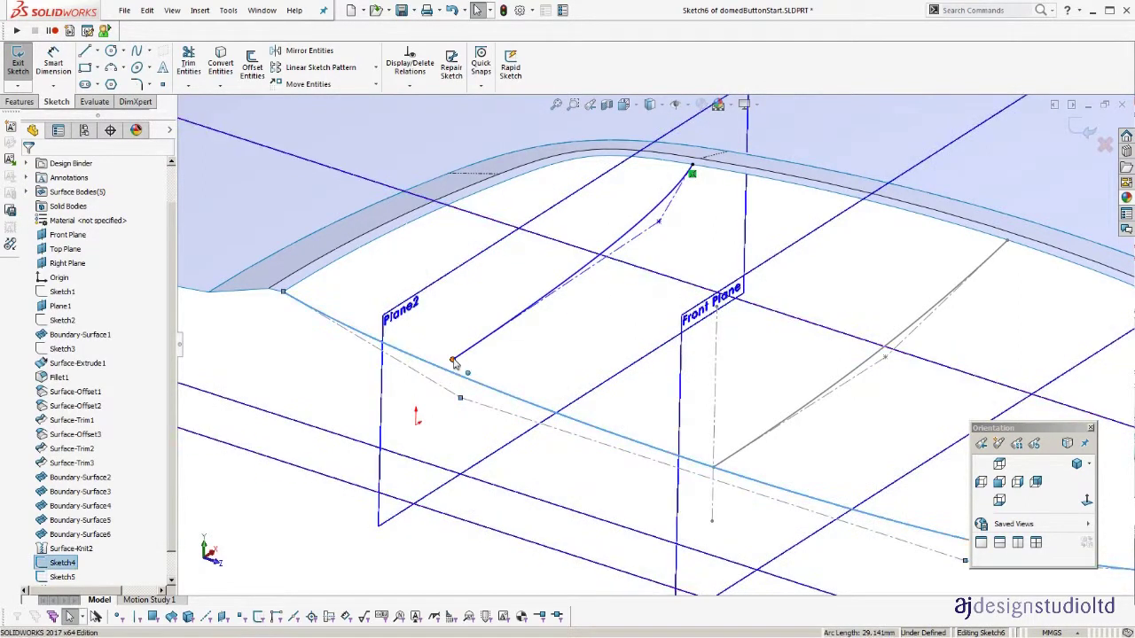
# Pierce the Plane2 spline's lower endpoint to the lengthwise dome profile and make its lower control leg horizontal.
pyautogui.keyDown('ctrl'); pyautogui.click(530, 302); pyautogui.keyUp('ctrl')
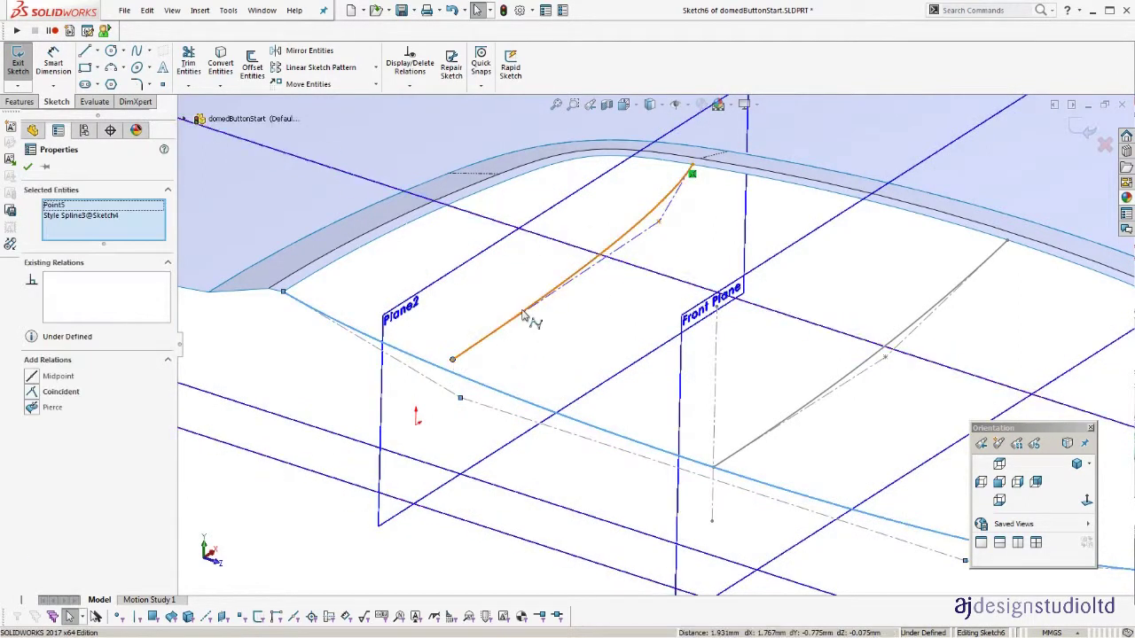
pyautogui.click(41, 410)
pyautogui.click(613, 329)
pyautogui.scroll(-3, 674, 195)
pyautogui.click(632, 253)
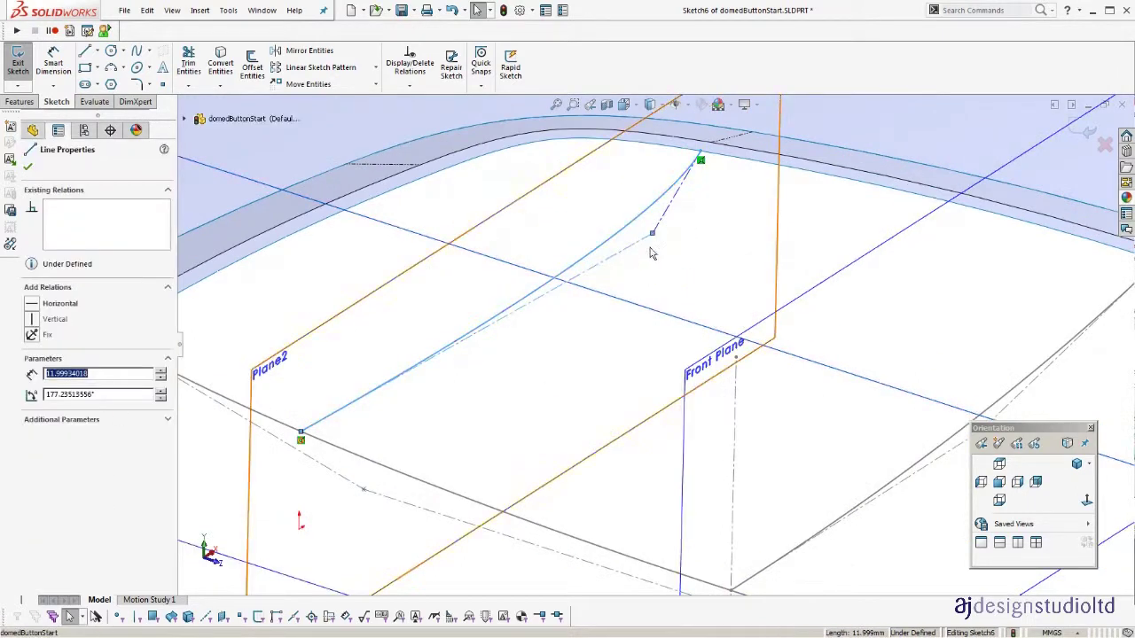
pyautogui.moveTo(650, 243); pyautogui.dragTo(828, 392, button='middle')
pyautogui.press('Escape')
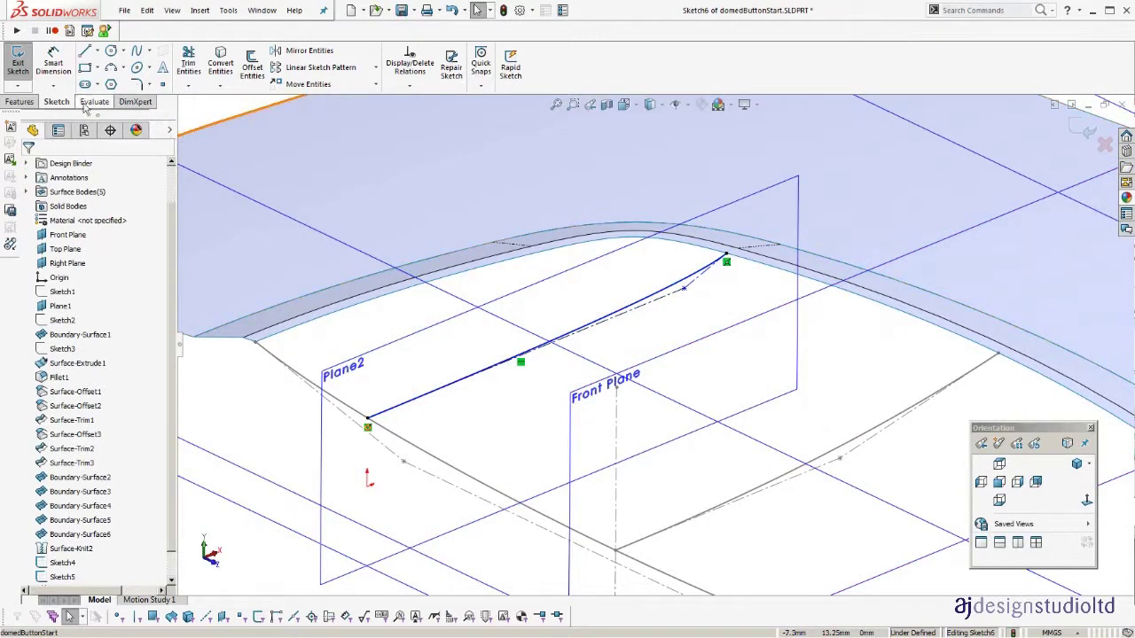
# Dimension the Plane2 spline's middle control vertex 4 mm horizontally from the upper endpoint and exit the sketch.
pyautogui.click(53, 63)
pyautogui.click(726, 257)
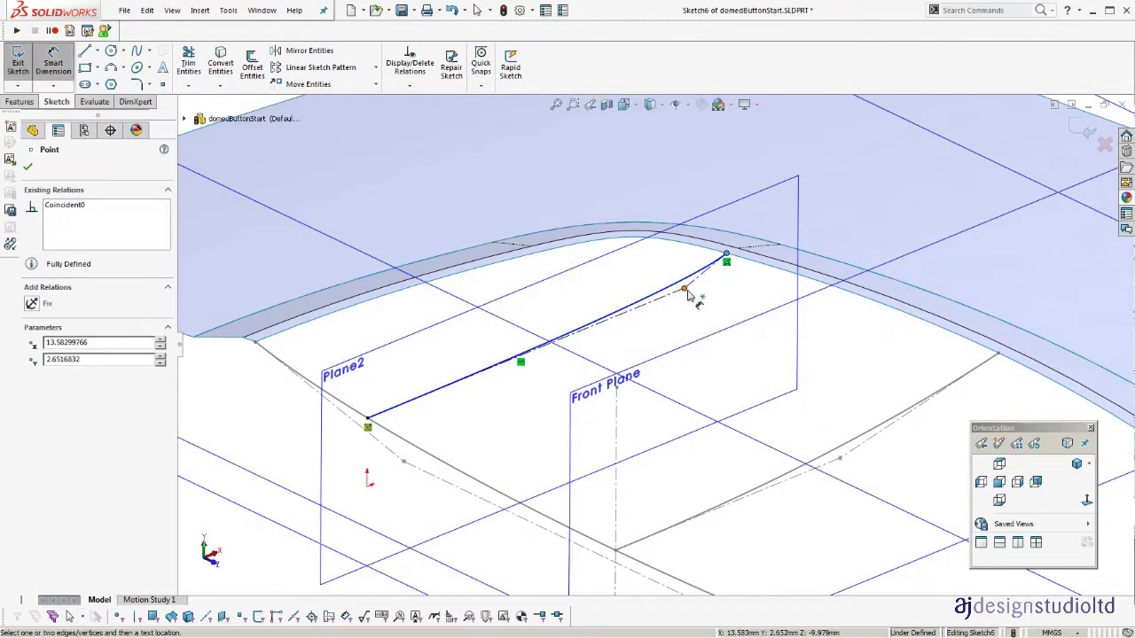
pyautogui.click(684, 288)
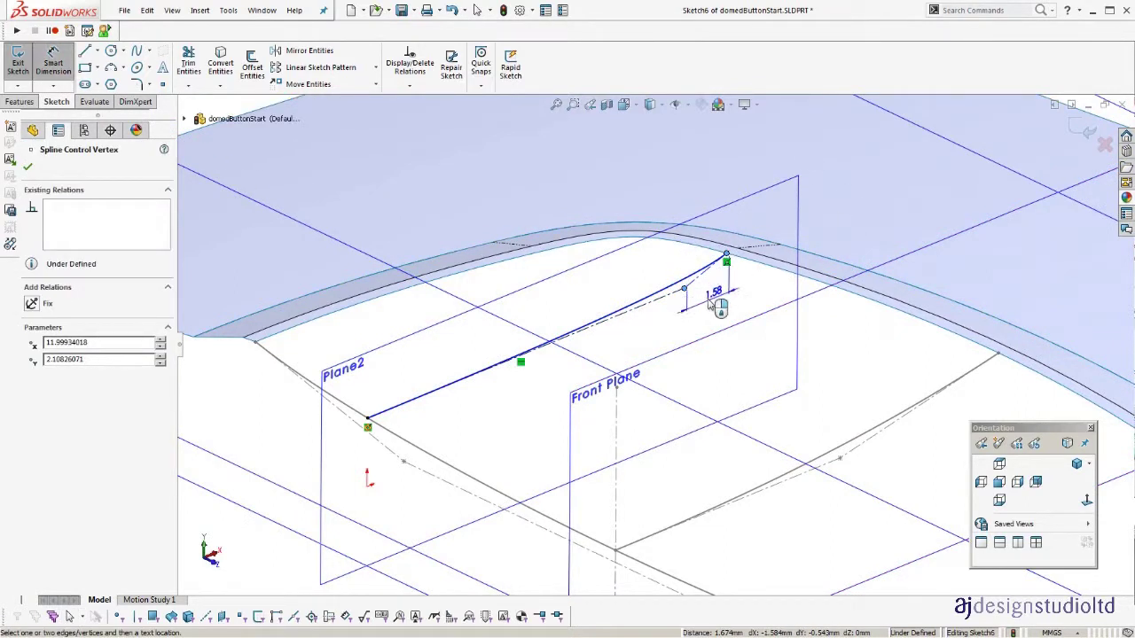
pyautogui.click(717, 330)
pyautogui.write('4')
pyautogui.press('Return')
pyautogui.moveTo(727, 332); pyautogui.dragTo(726, 373, button='middle')
pyautogui.click(1085, 129)
# Create a plane parallel to the Front Plane through the inner edge's vertex at the opposite corner, and shrink its displayed boundary.
pyautogui.moveTo(691, 230)
pyautogui.mouseDown(button='middle')
pyautogui.moveTo(650, 258)
pyautogui.moveTo(610, 361)
pyautogui.mouseUp(button='middle')
pyautogui.scroll(3, 610, 361)
pyautogui.click(578, 534)
pyautogui.keyDown('ctrl'); pyautogui.moveTo(630, 481); pyautogui.dragTo(593, 383, button='middle'); pyautogui.keyUp('ctrl')
pyautogui.scroll(-3, 639, 398)
pyautogui.keyDown('ctrl'); pyautogui.moveTo(563, 502); pyautogui.dragTo(593, 501, button='middle'); pyautogui.keyUp('ctrl')
pyautogui.press('s')
pyautogui.click(616, 541)
pyautogui.click(625, 551)
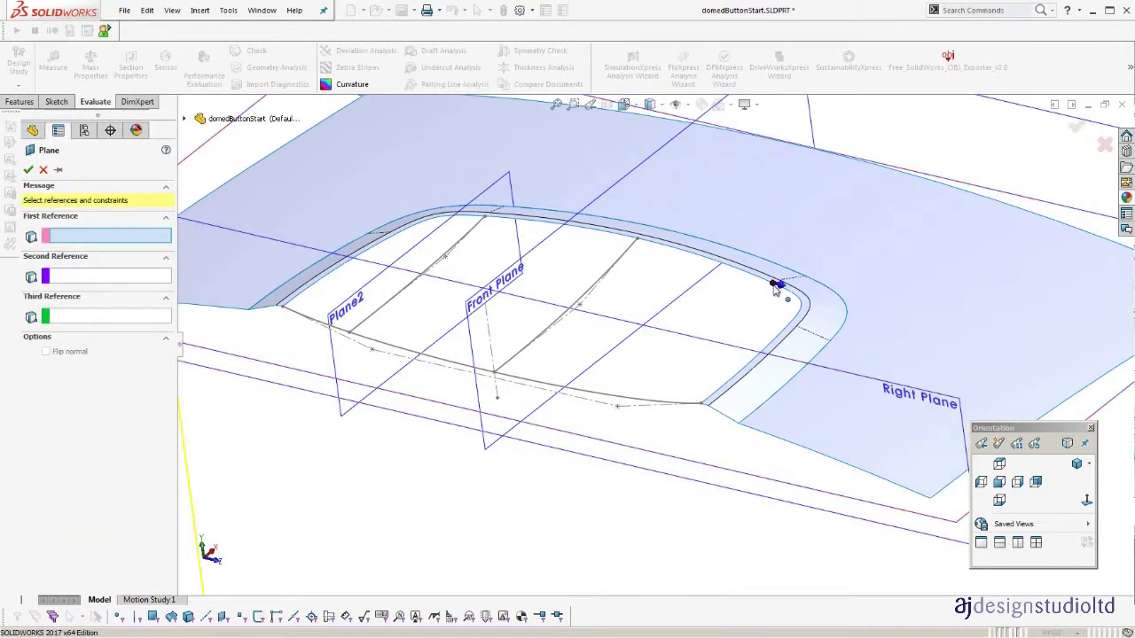
pyautogui.click(778, 294)
pyautogui.scroll(2, 698, 314)
pyautogui.click(735, 154)
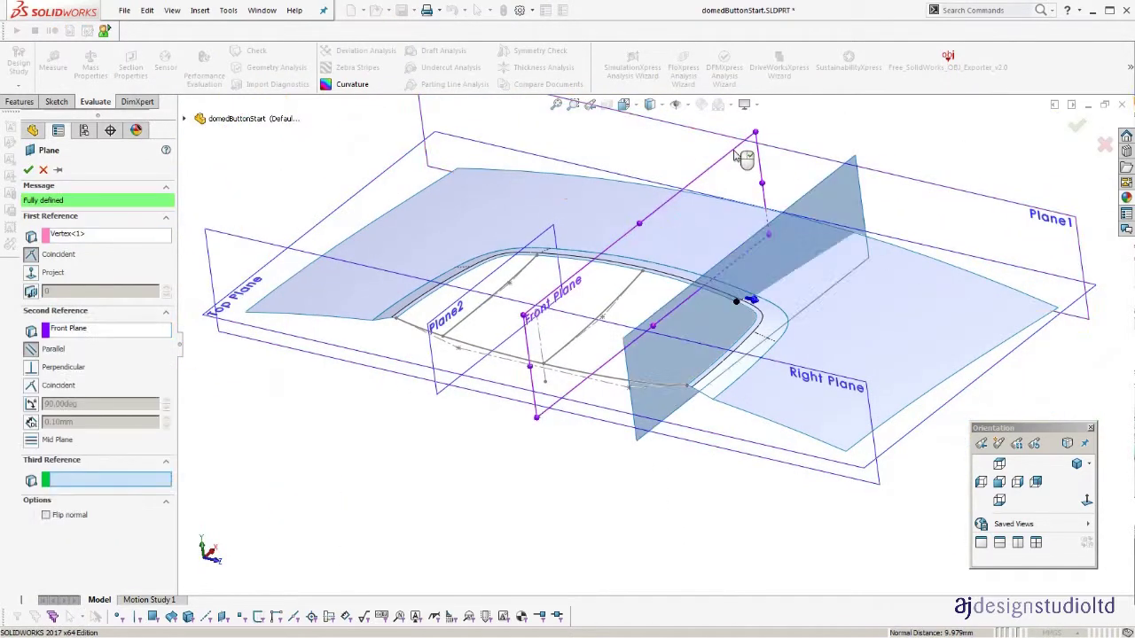
pyautogui.press('Return')
pyautogui.moveTo(804, 296); pyautogui.dragTo(817, 266, button='middle')
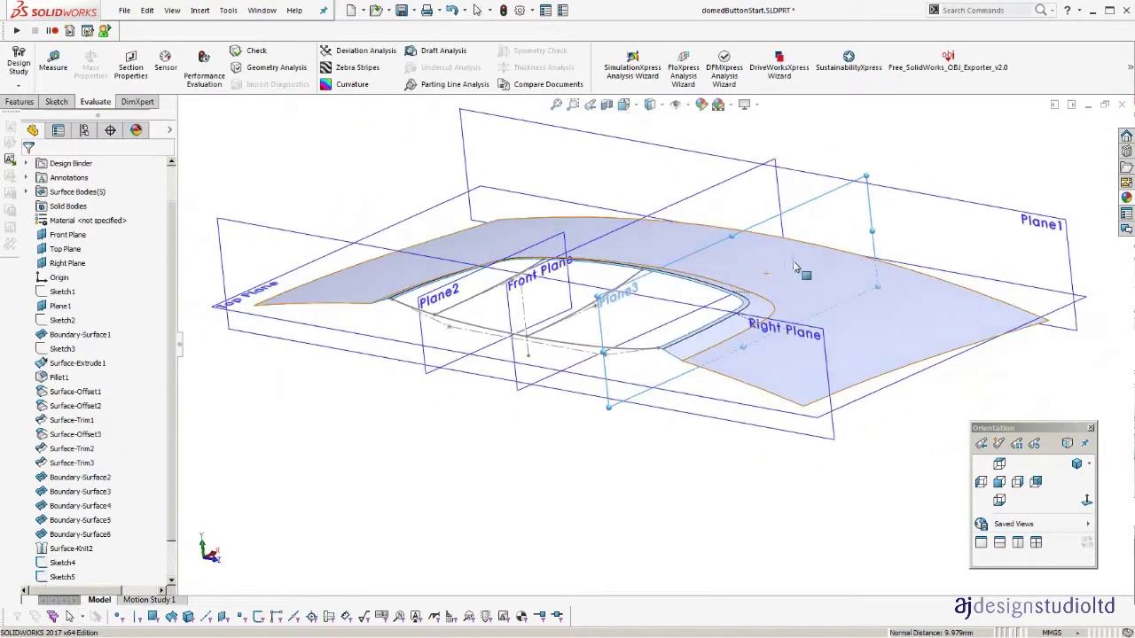
pyautogui.moveTo(862, 180); pyautogui.dragTo(745, 244)
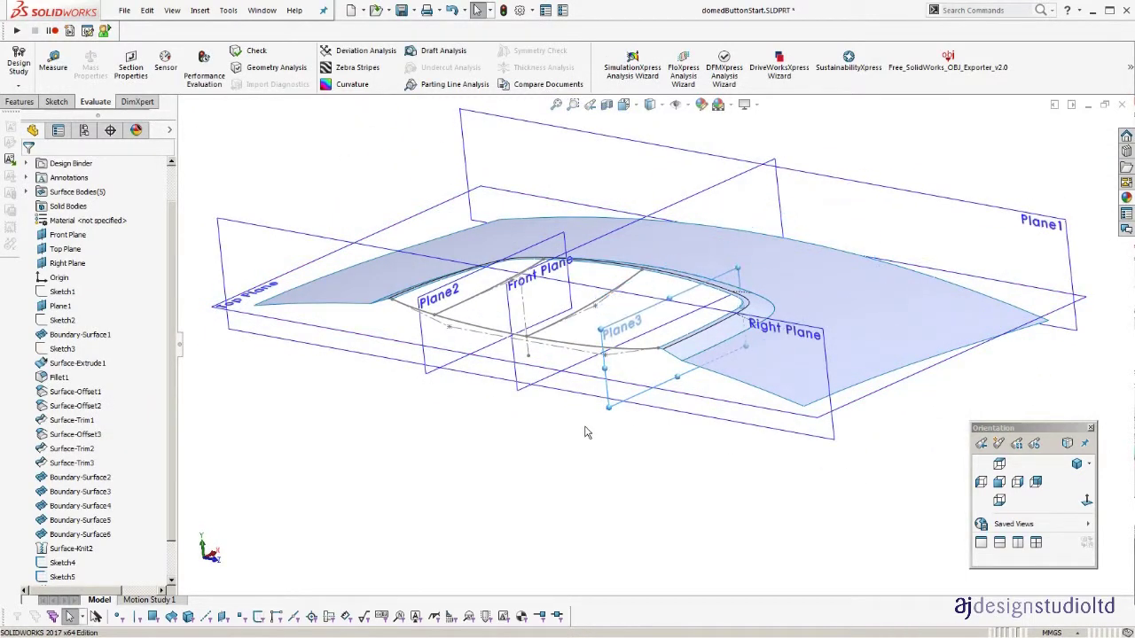
# Sketch a Bezier style spline with one intermediate control vertex on Plane3, from near the inner edge down toward the lengthwise dome profile.
pyautogui.scroll(-1, 111, 563)
pyautogui.click(71, 578)
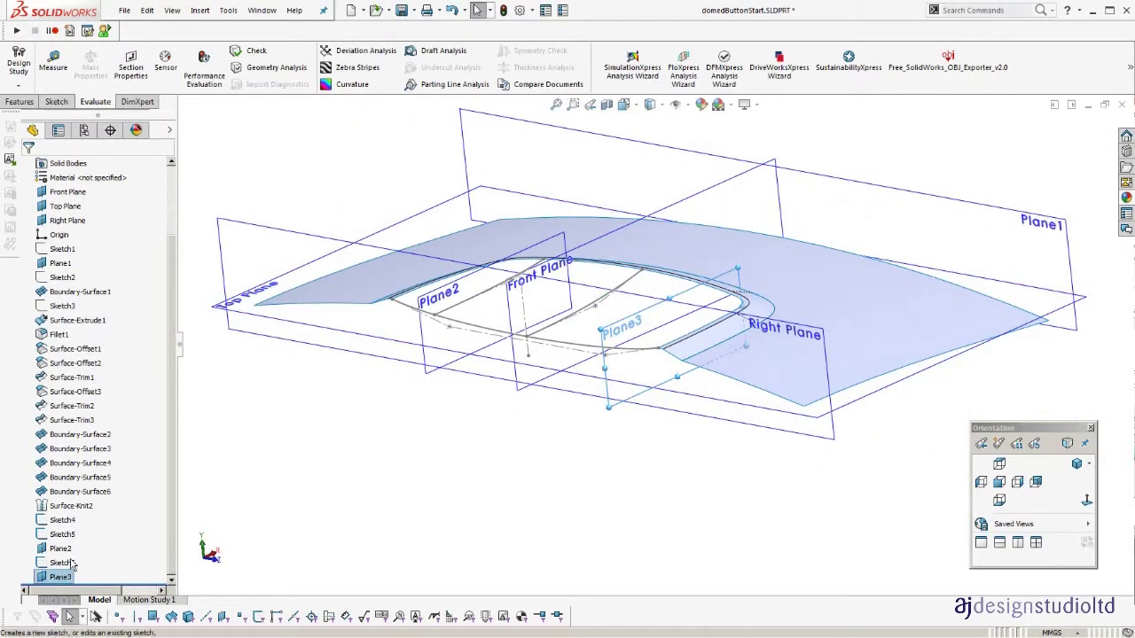
pyautogui.click(73, 561)
pyautogui.click(150, 51)
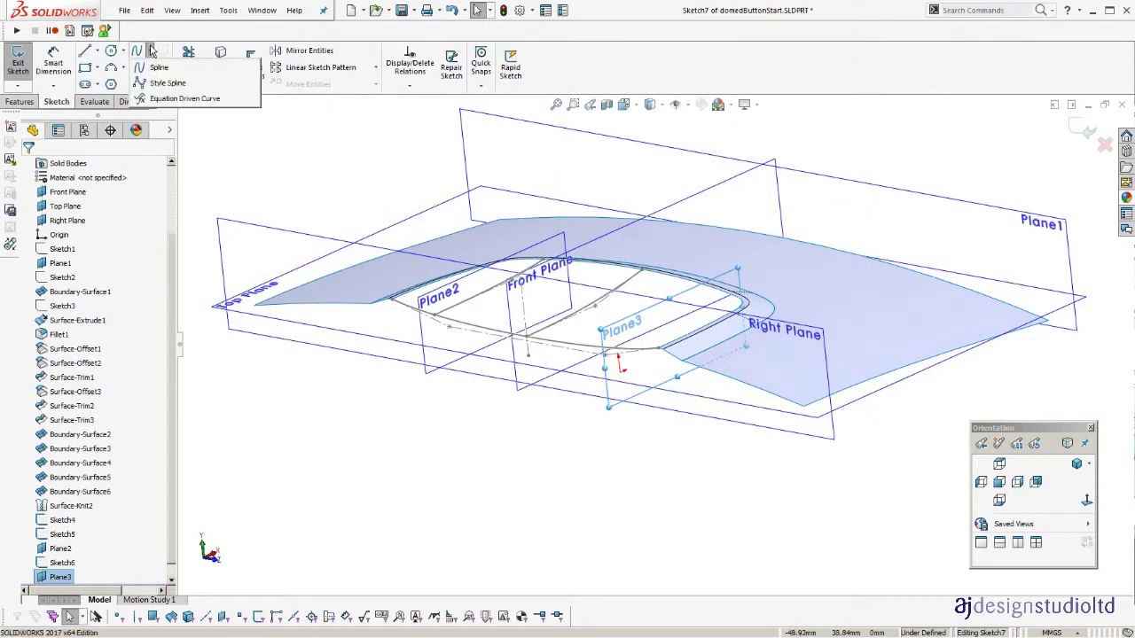
pyautogui.click(163, 83)
pyautogui.scroll(-2, 741, 306)
pyautogui.scroll(-2, 699, 295)
pyautogui.click(692, 289)
pyautogui.click(634, 366)
pyautogui.doubleClick(504, 428)
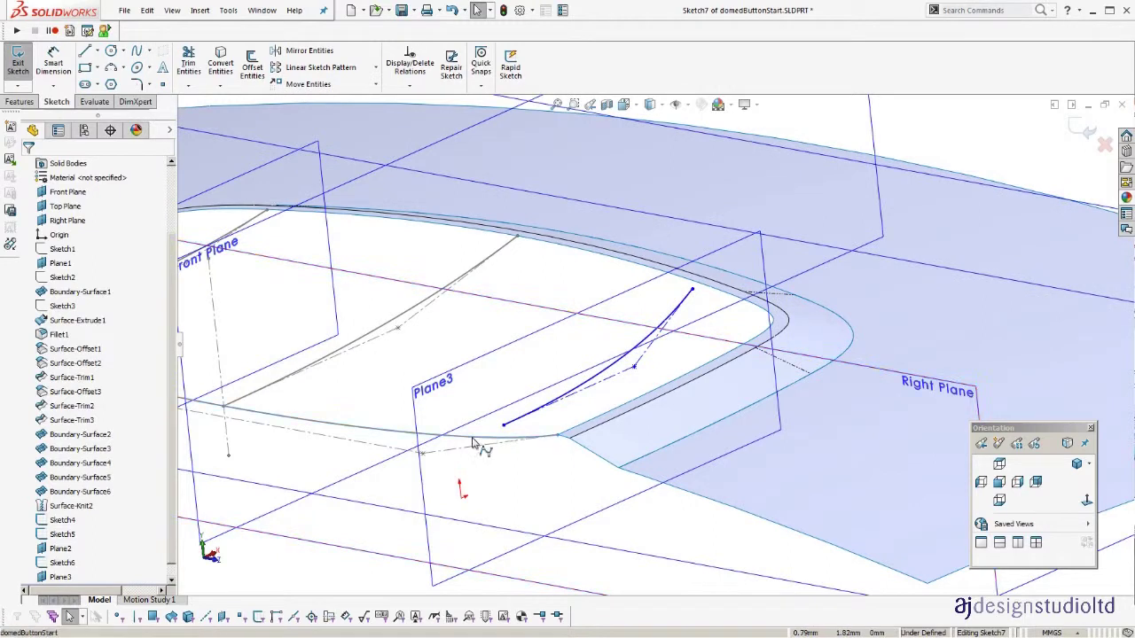
# Pierce the Plane3 spline's lower endpoint to the lengthwise dome profile and make its upper endpoint coincident with the inner edge's corner vertex.
pyautogui.click(476, 436)
pyautogui.keyDown('ctrl'); pyautogui.click(504, 424); pyautogui.keyUp('ctrl')
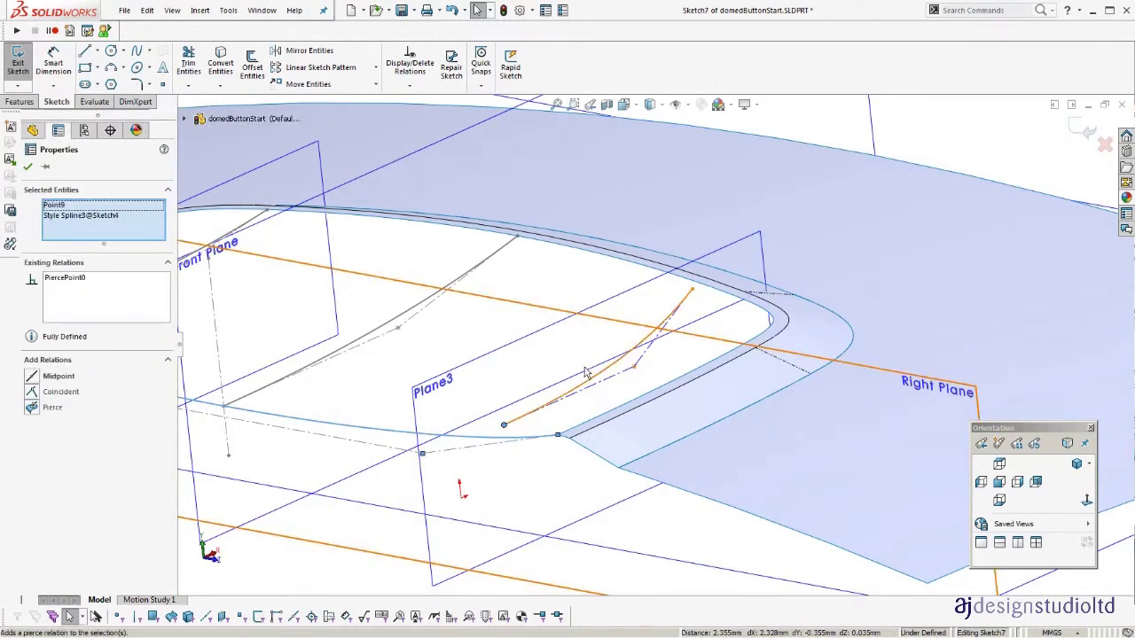
pyautogui.click(561, 374)
pyautogui.click(450, 328)
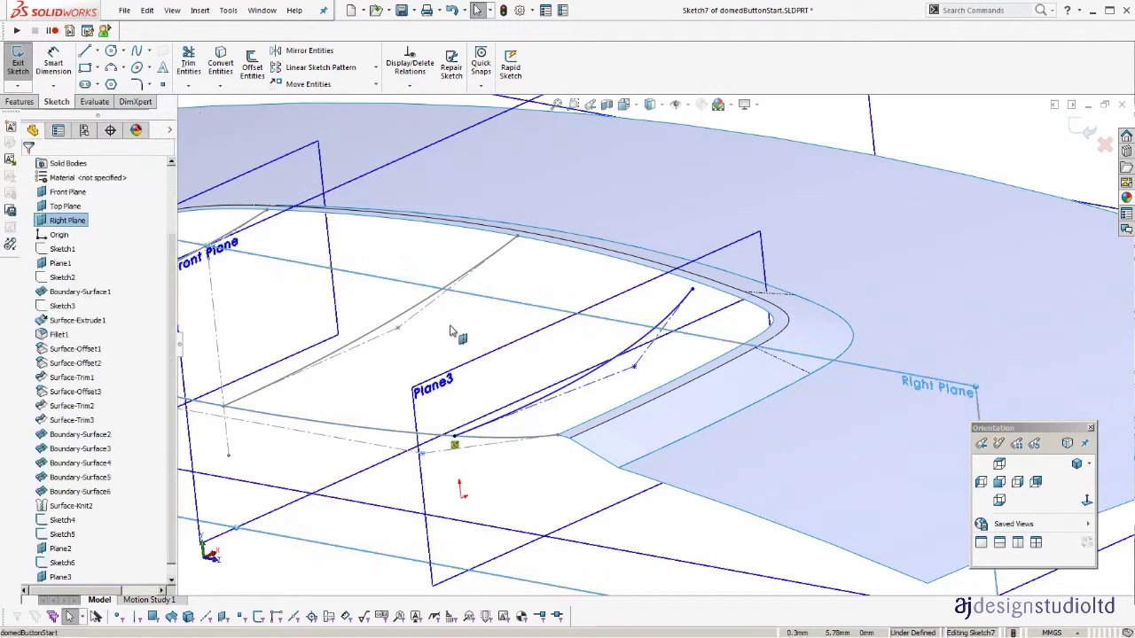
pyautogui.click(732, 294)
pyautogui.keyDown('ctrl'); pyautogui.click(693, 290); pyautogui.keyUp('ctrl')
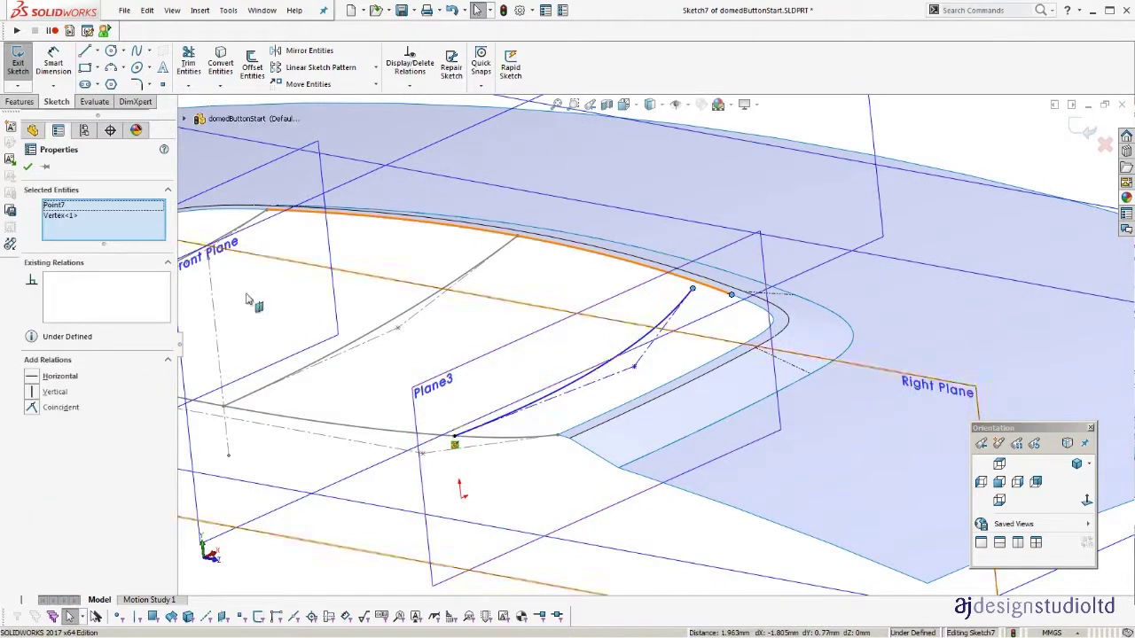
pyautogui.click(33, 407)
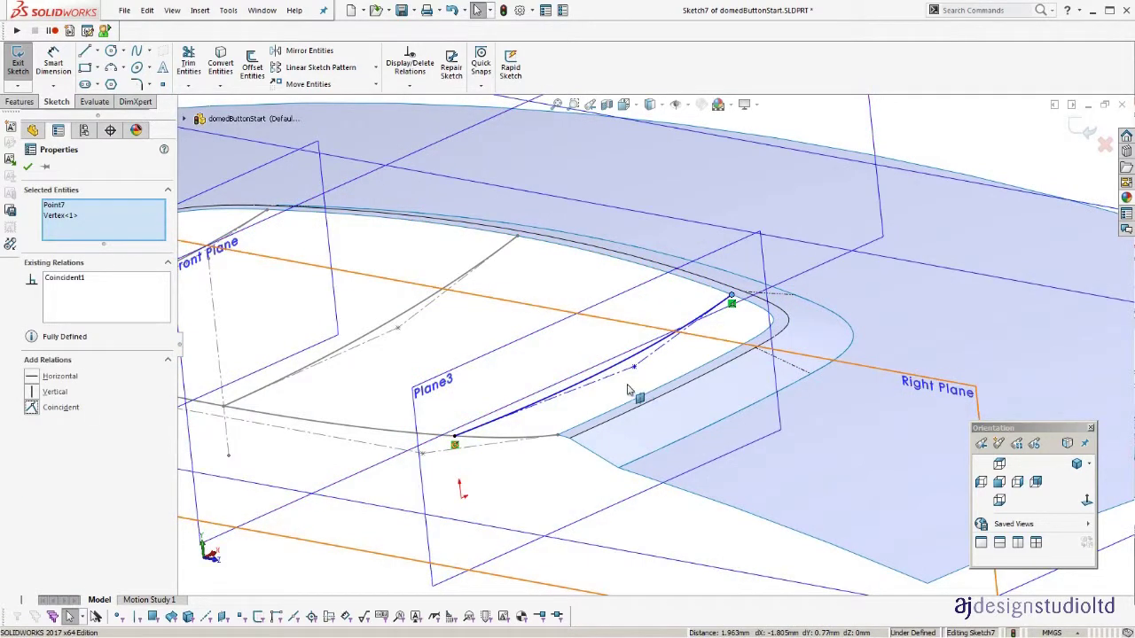
# Make the lower control leg of the Plane3 spline horizontal and hide the reference planes.
pyautogui.click(622, 381)
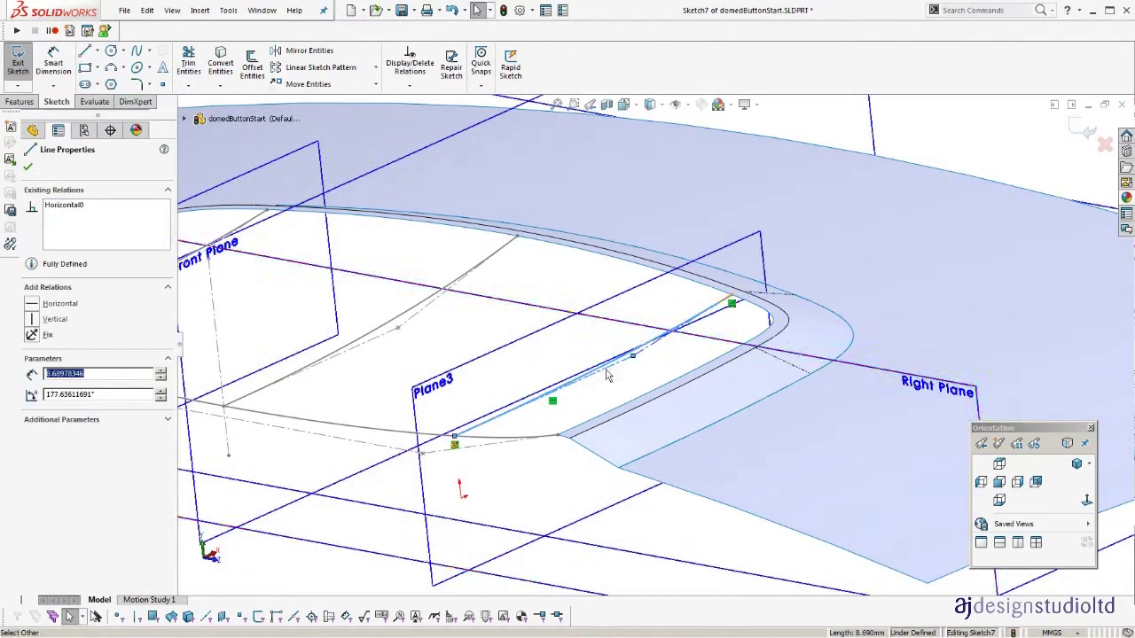
pyautogui.scroll(1, 594, 427)
pyautogui.press('h')
pyautogui.middleClick(684, 371)
pyautogui.moveTo(715, 388); pyautogui.dragTo(677, 425, button='middle')
pyautogui.scroll(-1, 677, 344)
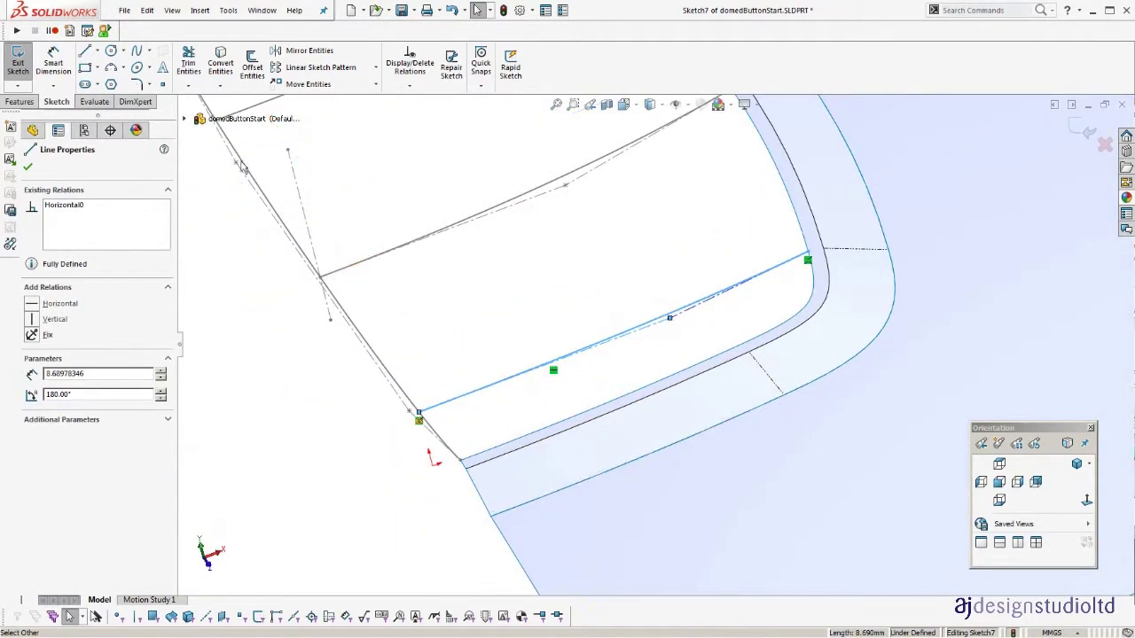
# Dimension the Plane3 spline's middle control vertex 4 mm horizontally from the upper endpoint and exit the sketch.
pyautogui.click(53, 61)
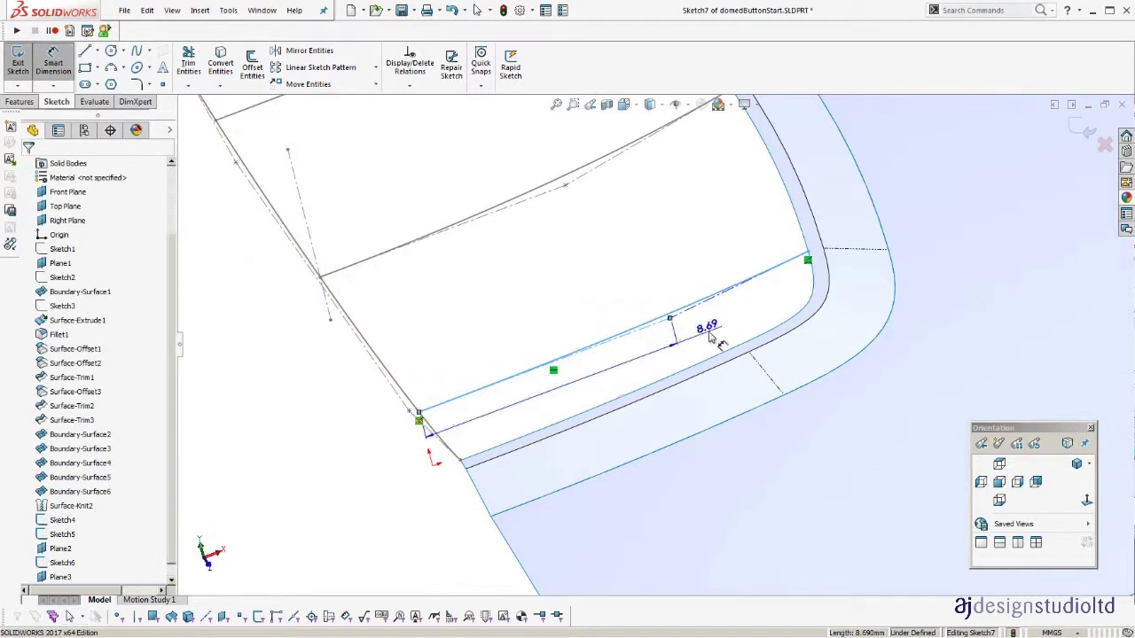
pyautogui.press('Escape')
pyautogui.click(70, 72)
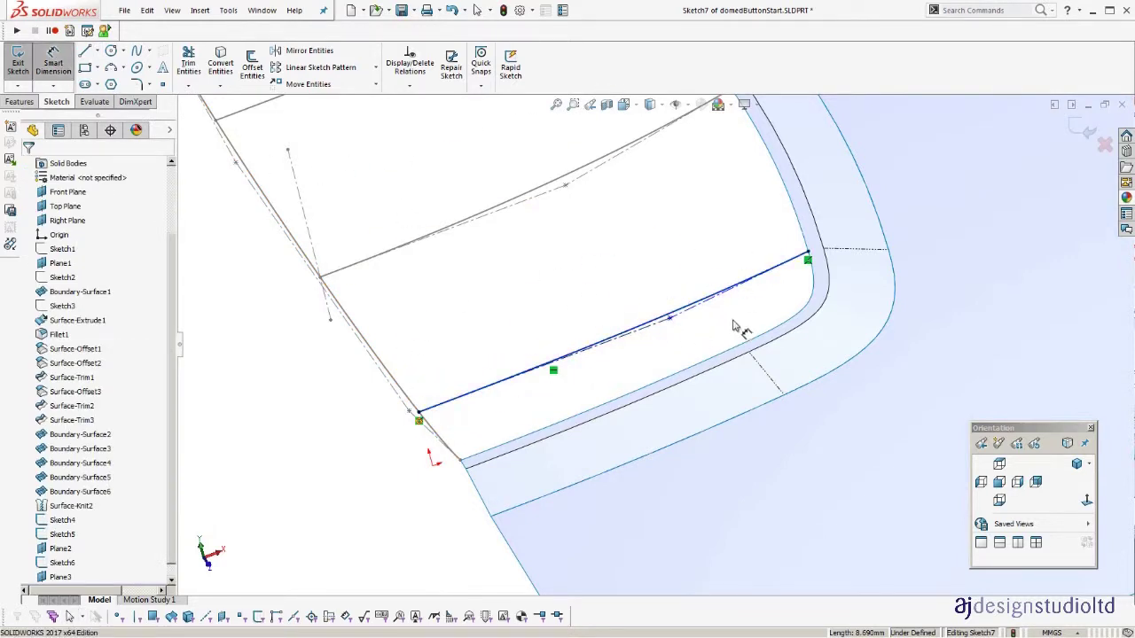
pyautogui.click(674, 317)
pyautogui.click(809, 255)
pyautogui.moveTo(778, 293); pyautogui.dragTo(721, 400, button='middle')
pyautogui.click(758, 485)
pyautogui.write('4')
pyautogui.press('Return')
pyautogui.moveTo(758, 485)
pyautogui.mouseDown(button='middle')
pyautogui.moveTo(753, 367)
pyautogui.moveTo(768, 408)
pyautogui.mouseUp(button='middle')
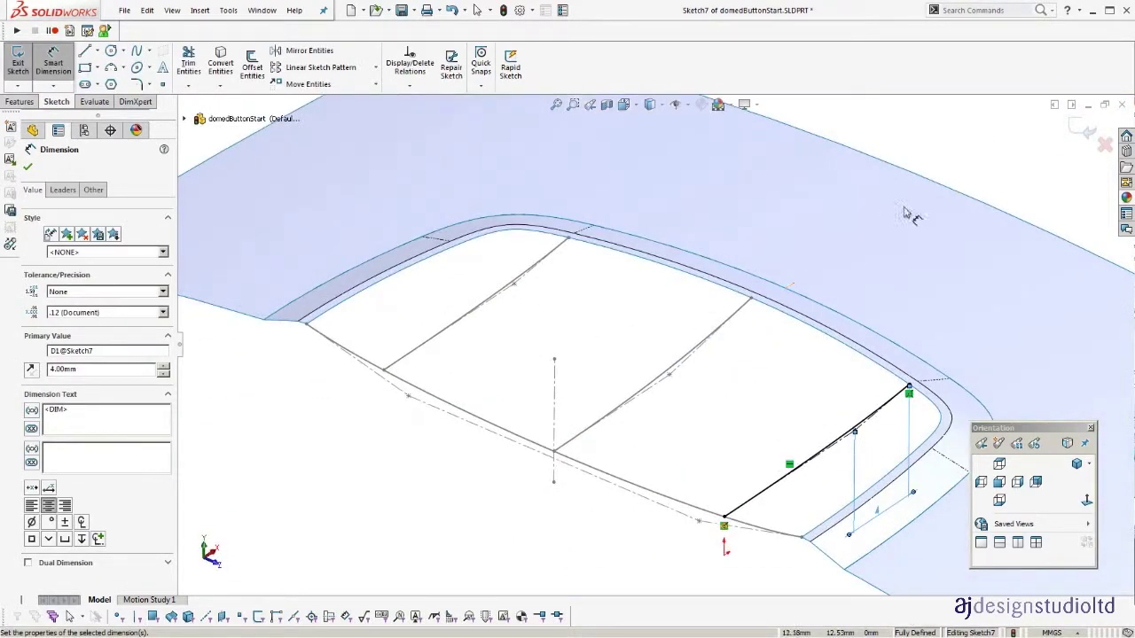
pyautogui.click(1083, 130)
pyautogui.moveTo(689, 330); pyautogui.dragTo(637, 398, button='middle')
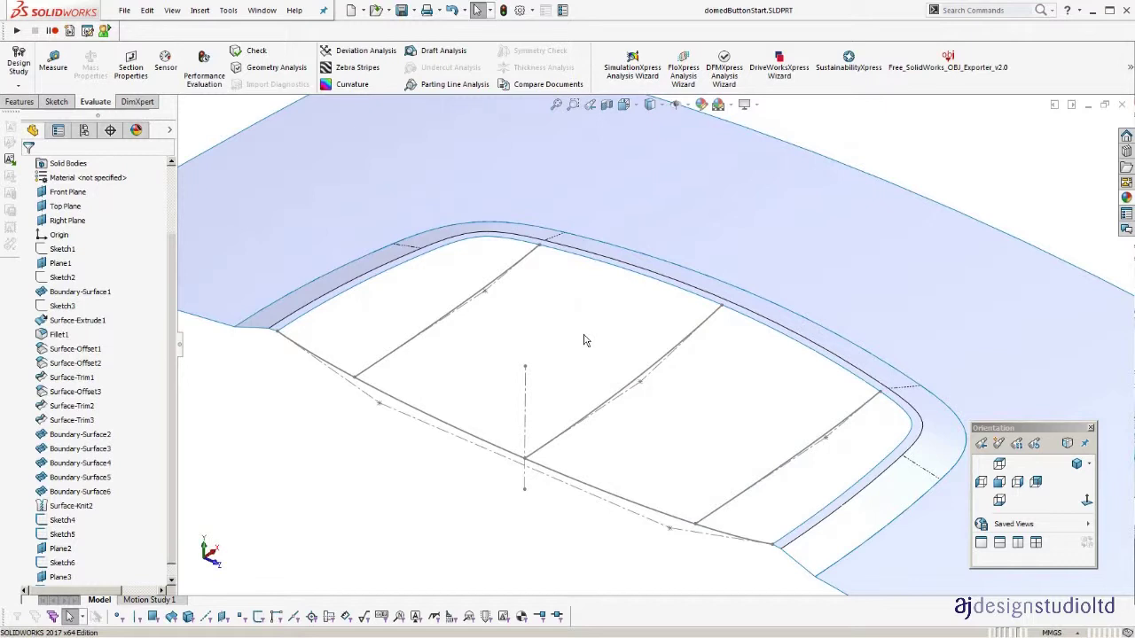
pyautogui.press('b')
pyautogui.scroll(-1, 452, 334)
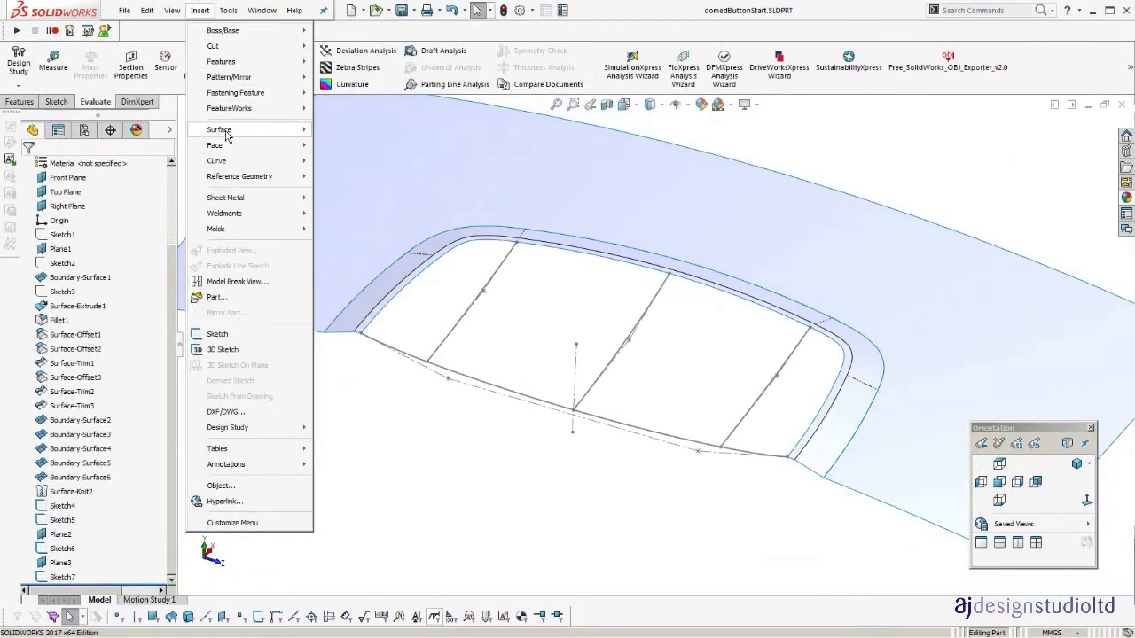
pyautogui.moveTo(221, 131)
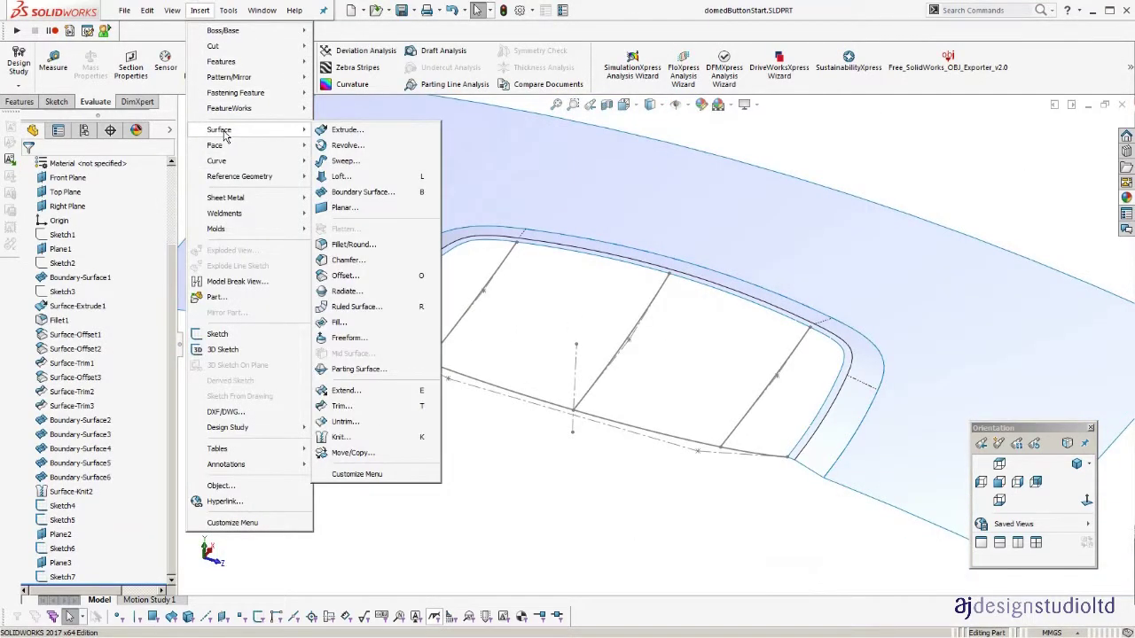
pyautogui.click(337, 131)
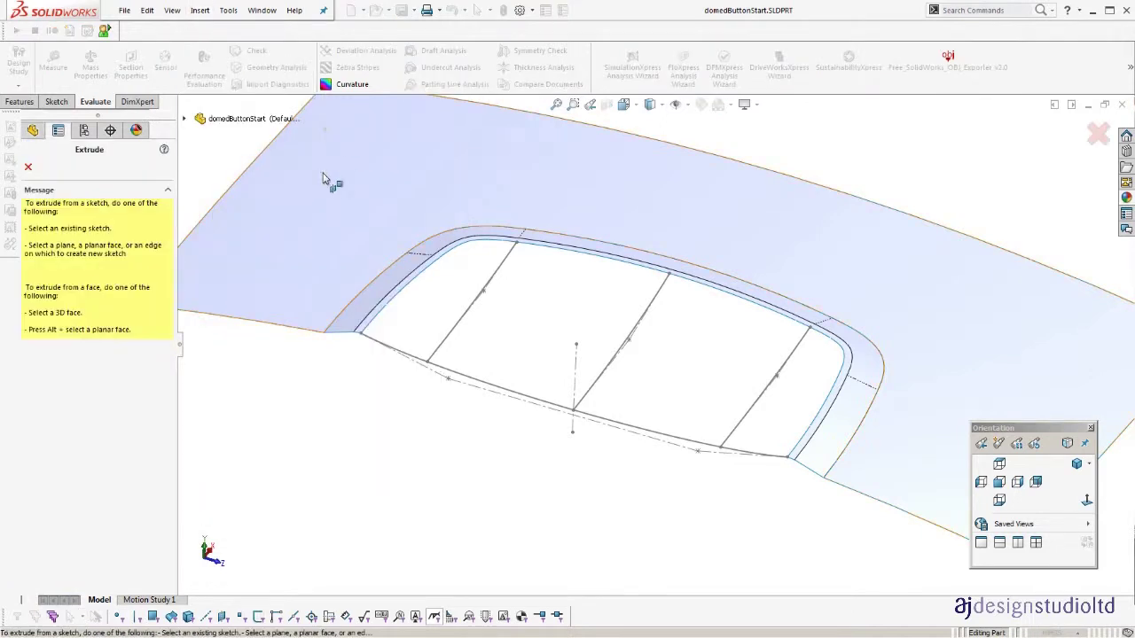
pyautogui.click(28, 167)
# Extrude the lengthwise dome profile in Sketch4 as a surface, Blind 2 mm, away from the opening.
pyautogui.click(402, 357)
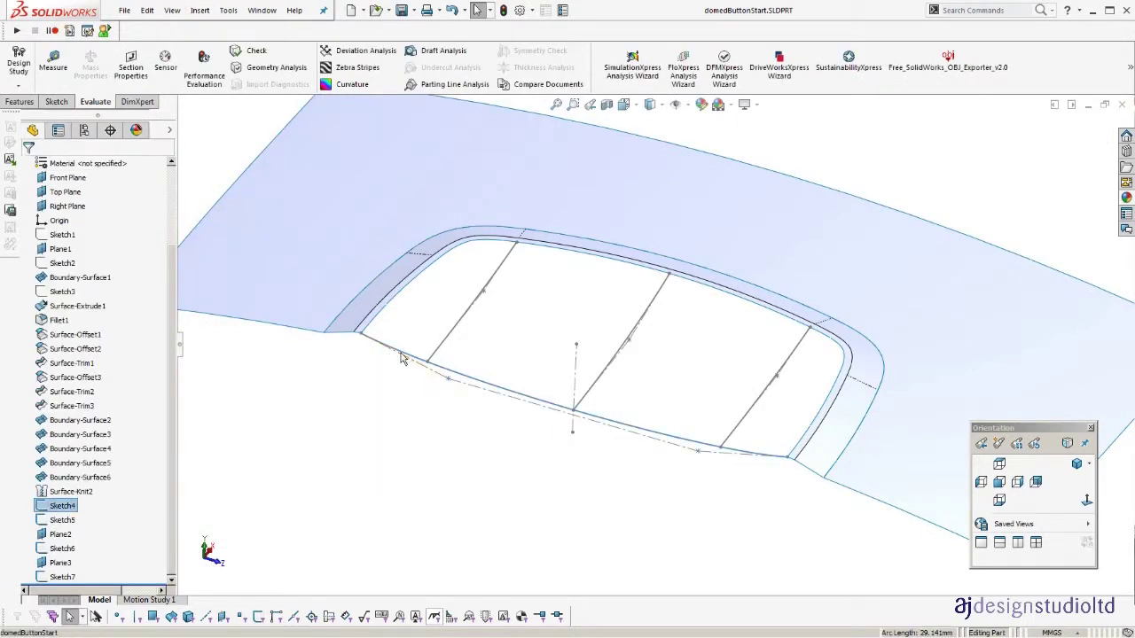
pyautogui.click(200, 10)
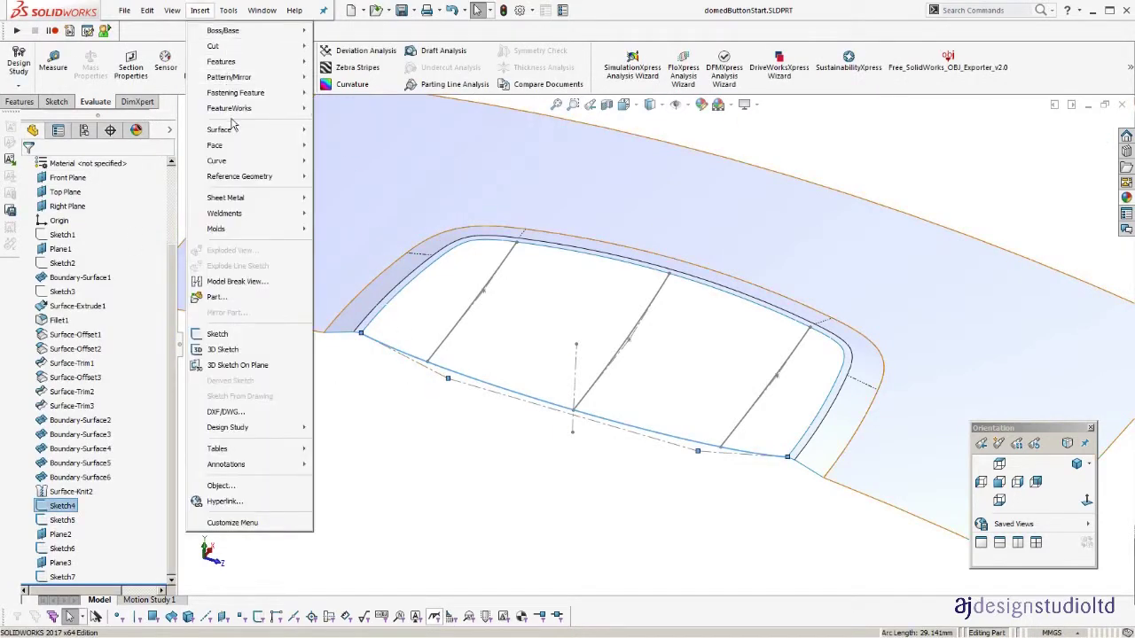
pyautogui.moveTo(232, 129)
pyautogui.click(377, 133)
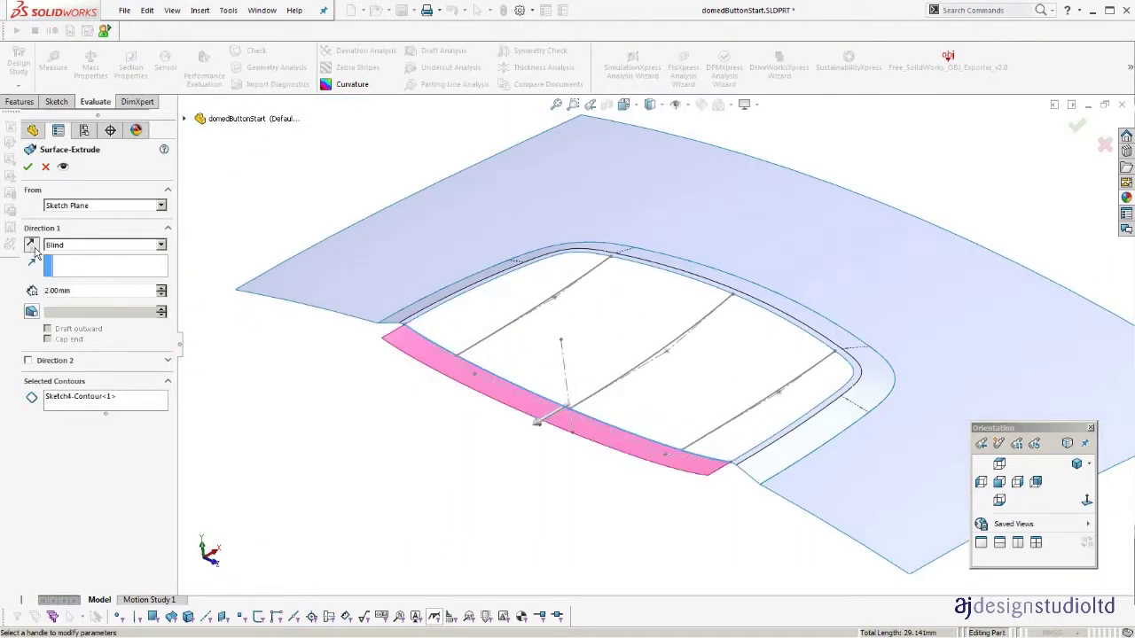
pyautogui.click(27, 167)
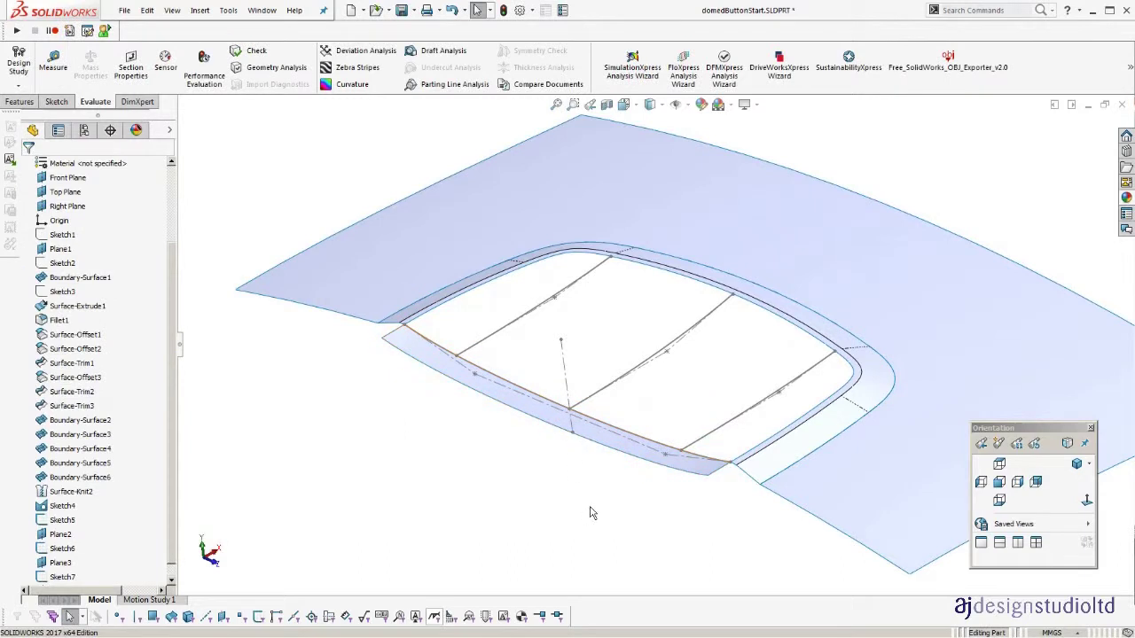
# Hide the sketches and start a Fill Surface bounded by the five inner surround edges and the extruded strip's adjoining edge.
pyautogui.scroll(-2, 592, 513)
pyautogui.press('h')
pyautogui.moveTo(592, 513); pyautogui.dragTo(588, 501, button='middle')
pyautogui.click(202, 10)
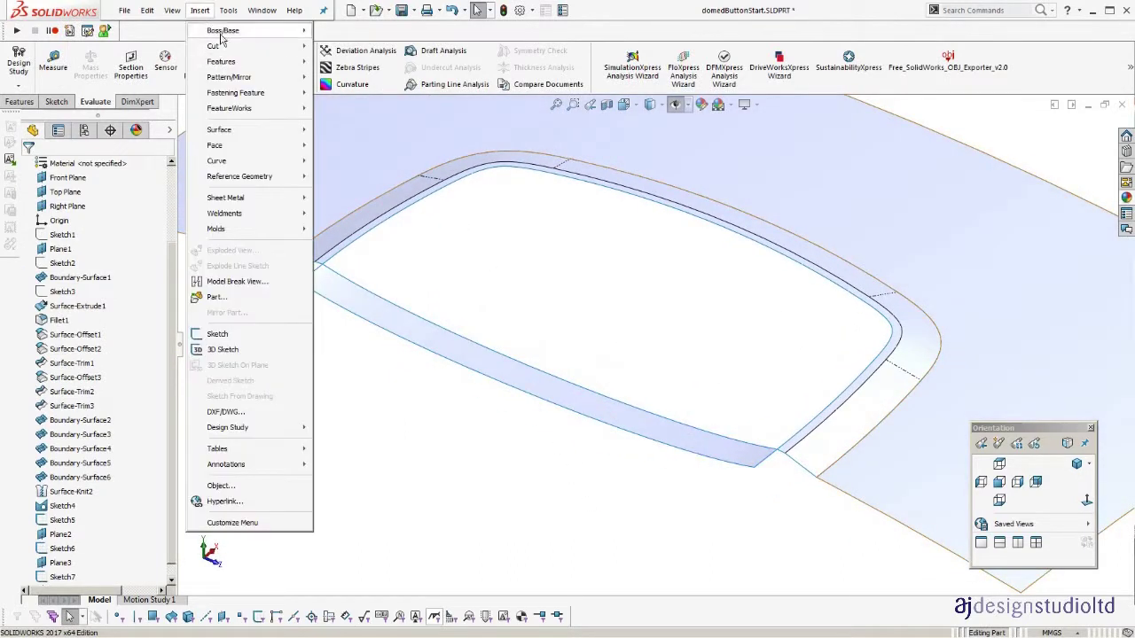
pyautogui.moveTo(272, 131)
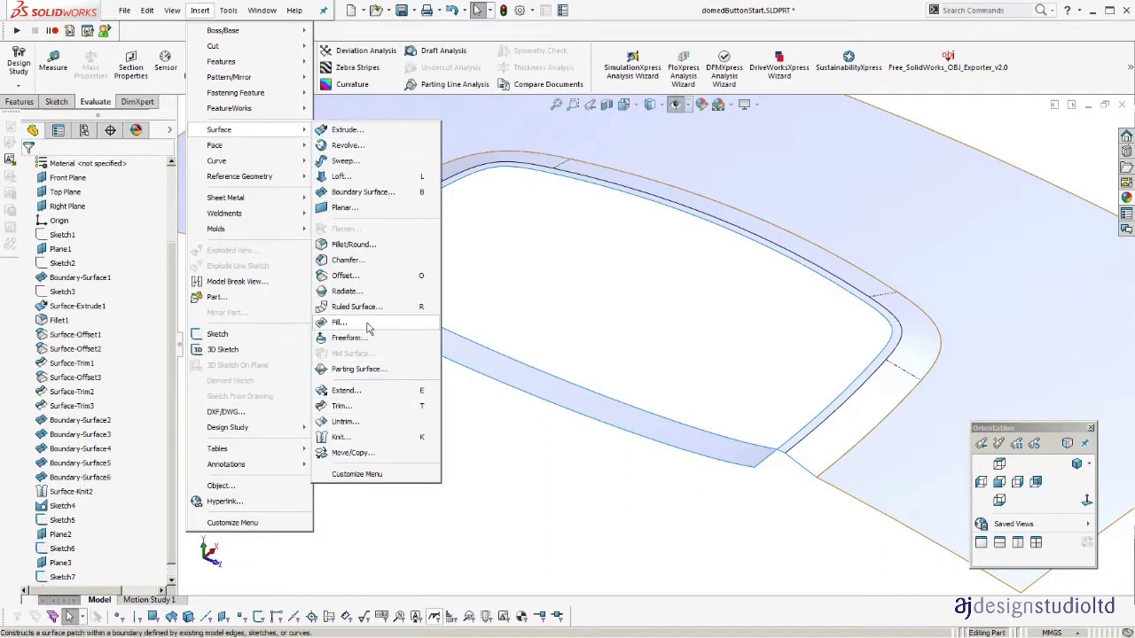
pyautogui.click(368, 324)
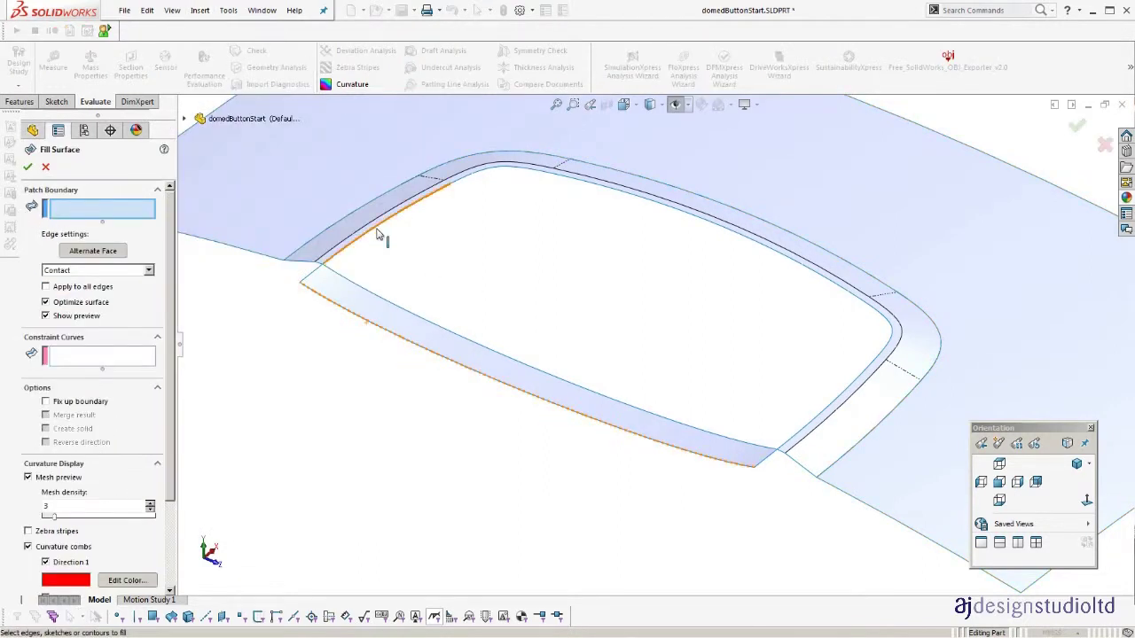
pyautogui.click(379, 233)
pyautogui.click(470, 181)
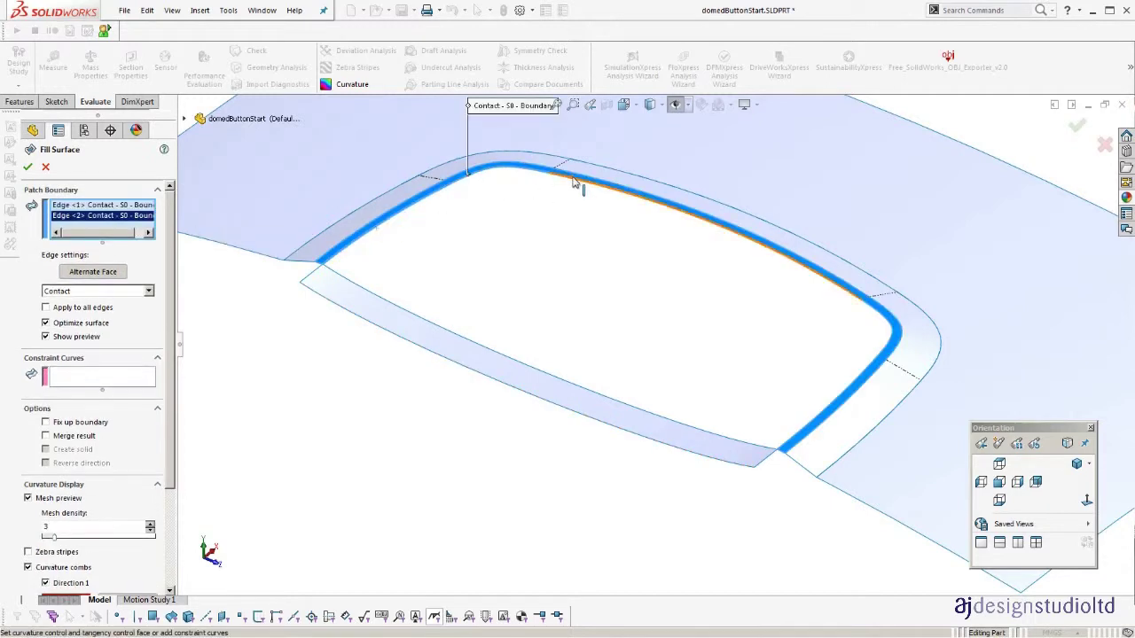
pyautogui.click(573, 177)
pyautogui.click(890, 330)
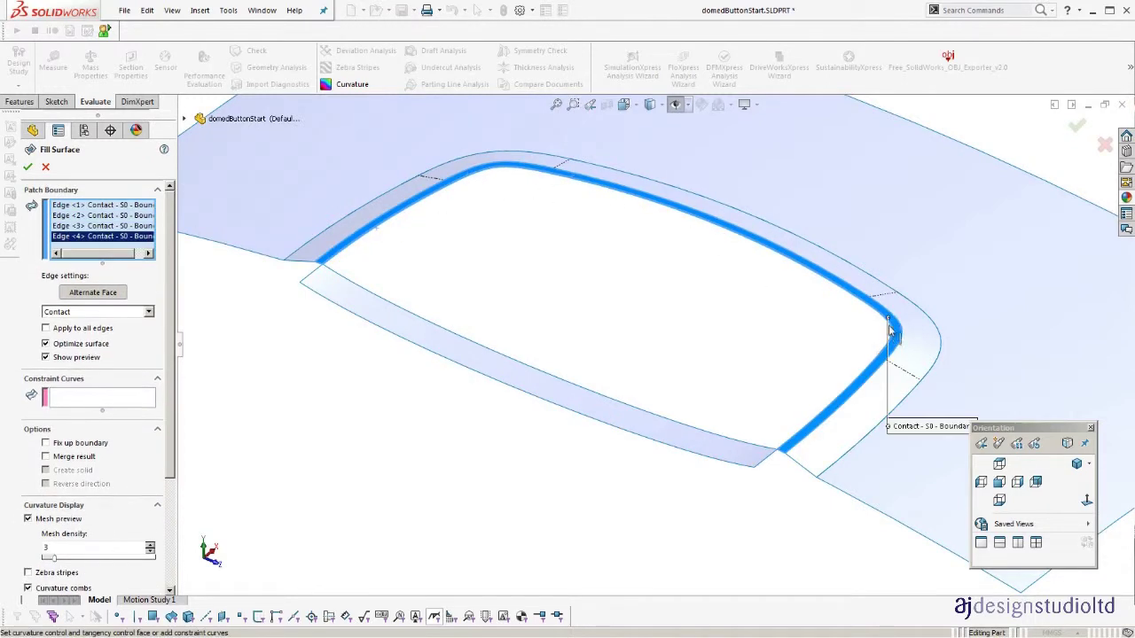
pyautogui.click(875, 370)
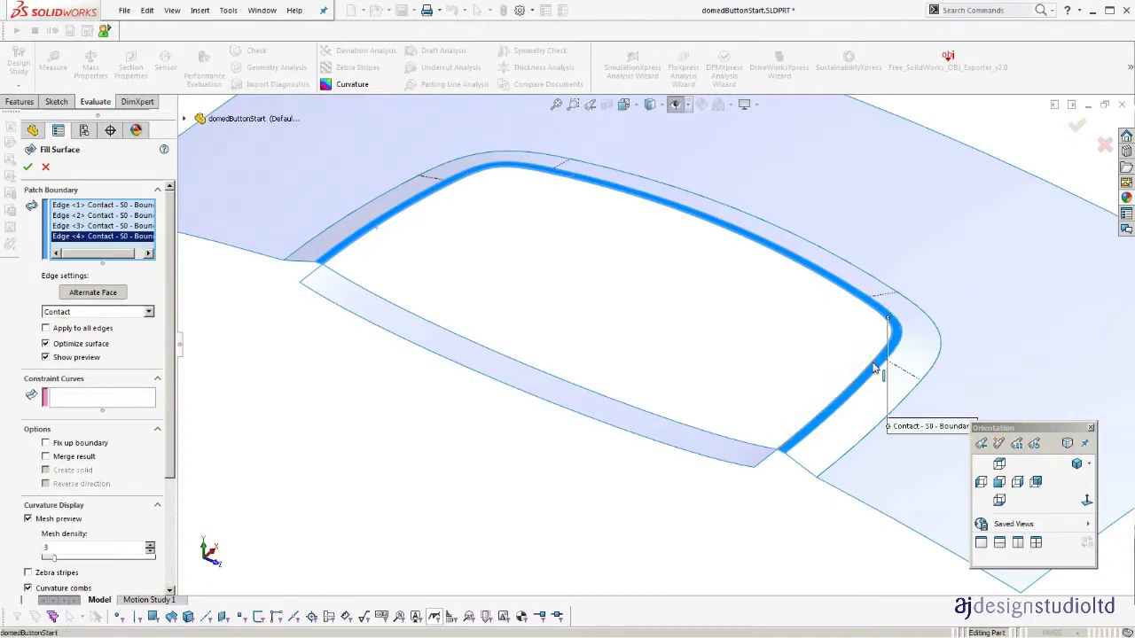
pyautogui.click(735, 443)
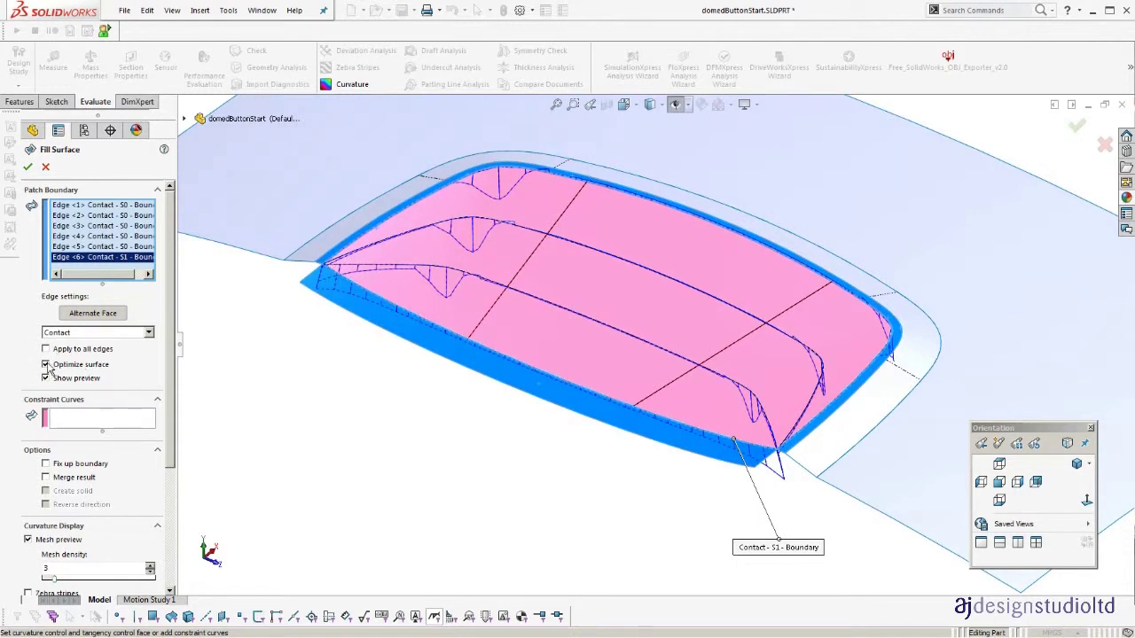
# Turn off Optimize surface for the fill and set the extruded strip's boundary edge to Tangent.
pyautogui.click(46, 366)
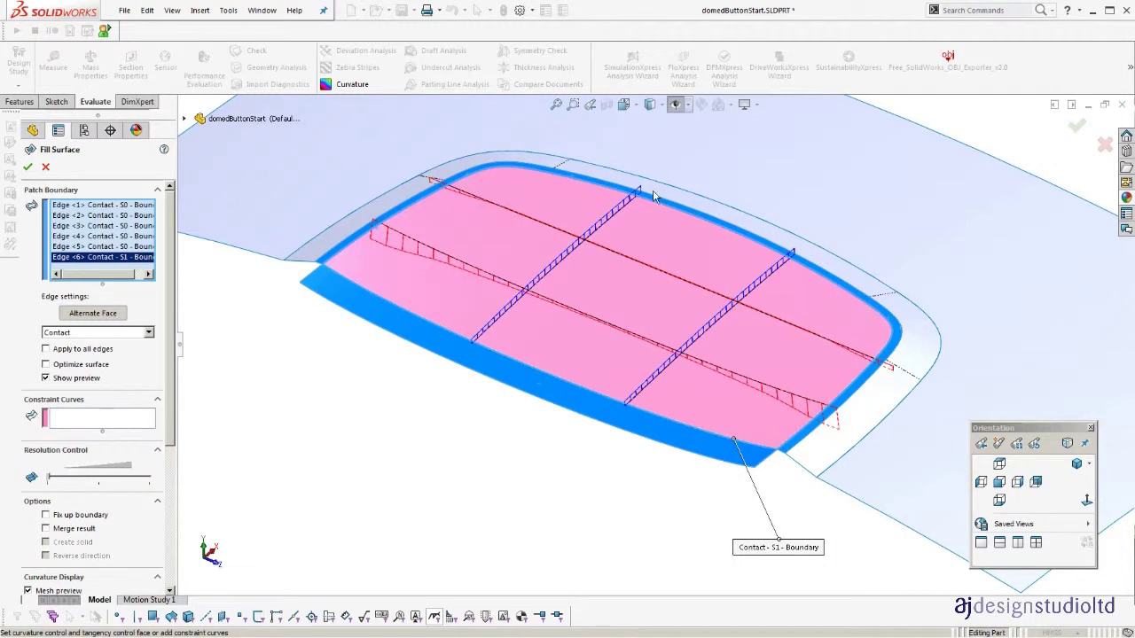
pyautogui.click(86, 204)
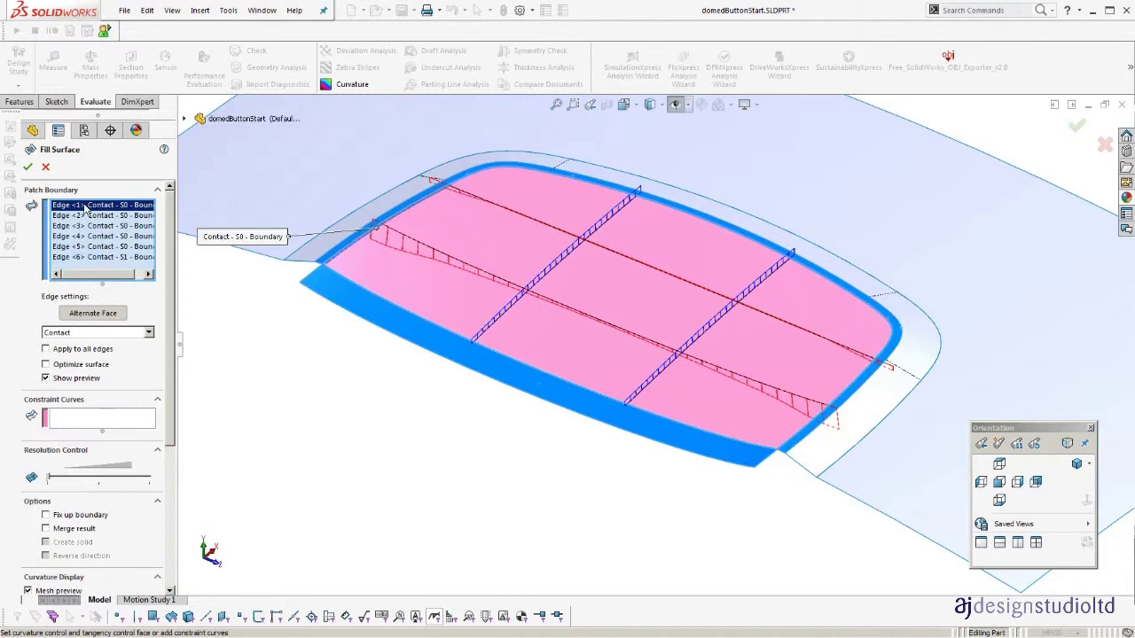
pyautogui.click(83, 257)
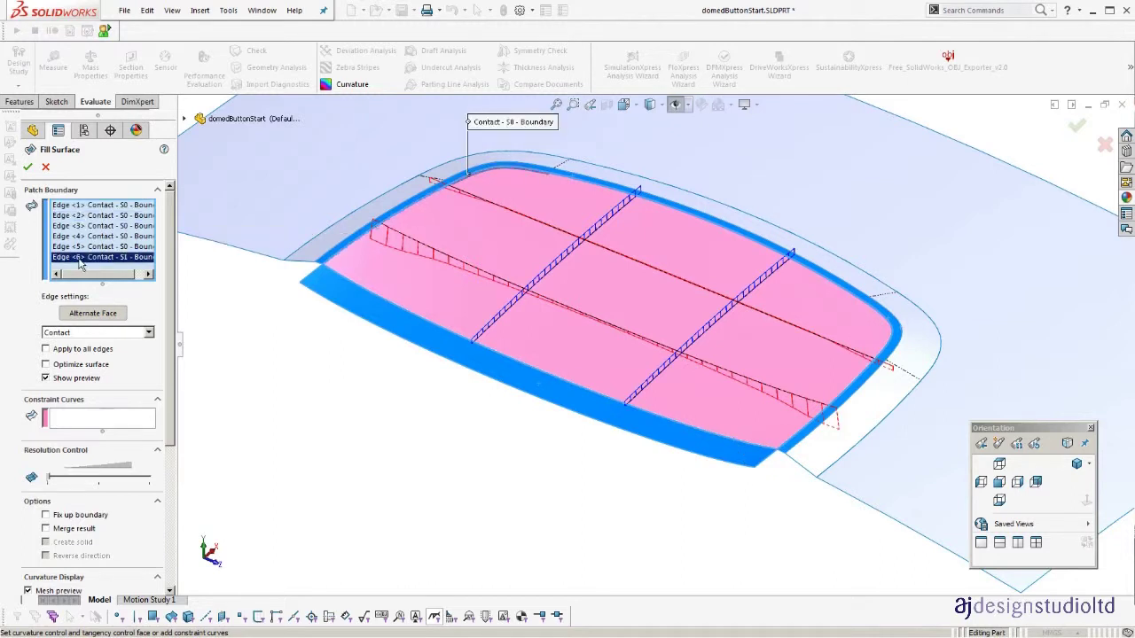
pyautogui.click(88, 333)
pyautogui.click(73, 353)
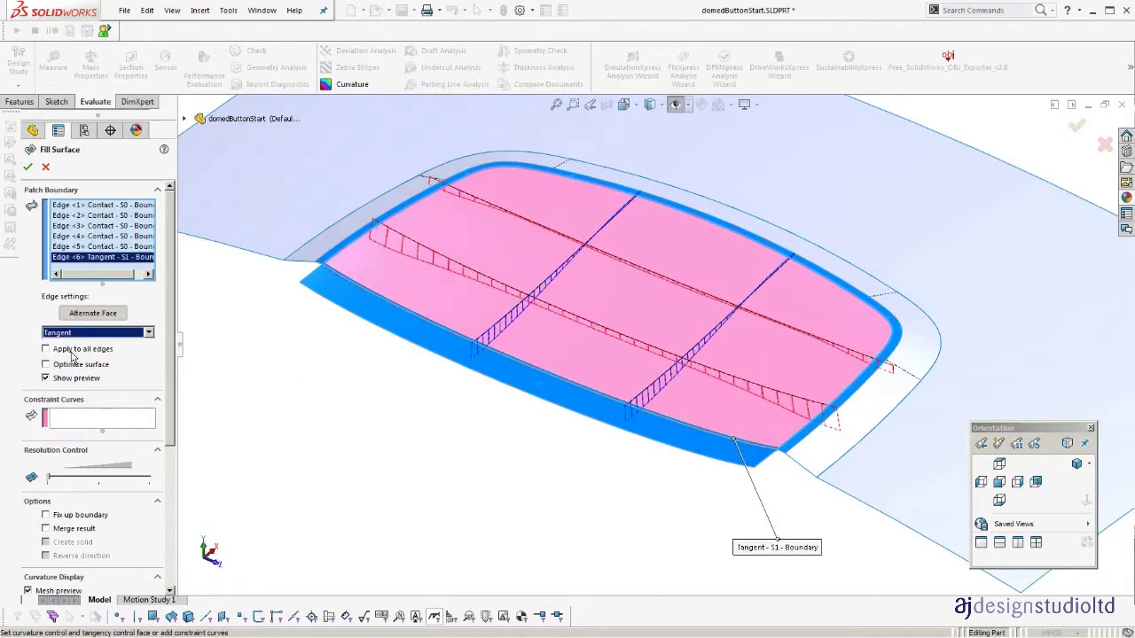
# Redisplay the sketches and add the three crosswise dome profiles, Sketch5, Sketch6 and Sketch7, as constraint curves of the fill.
pyautogui.moveTo(555, 459); pyautogui.dragTo(534, 416, button='middle')
pyautogui.scroll(-2, 632, 413)
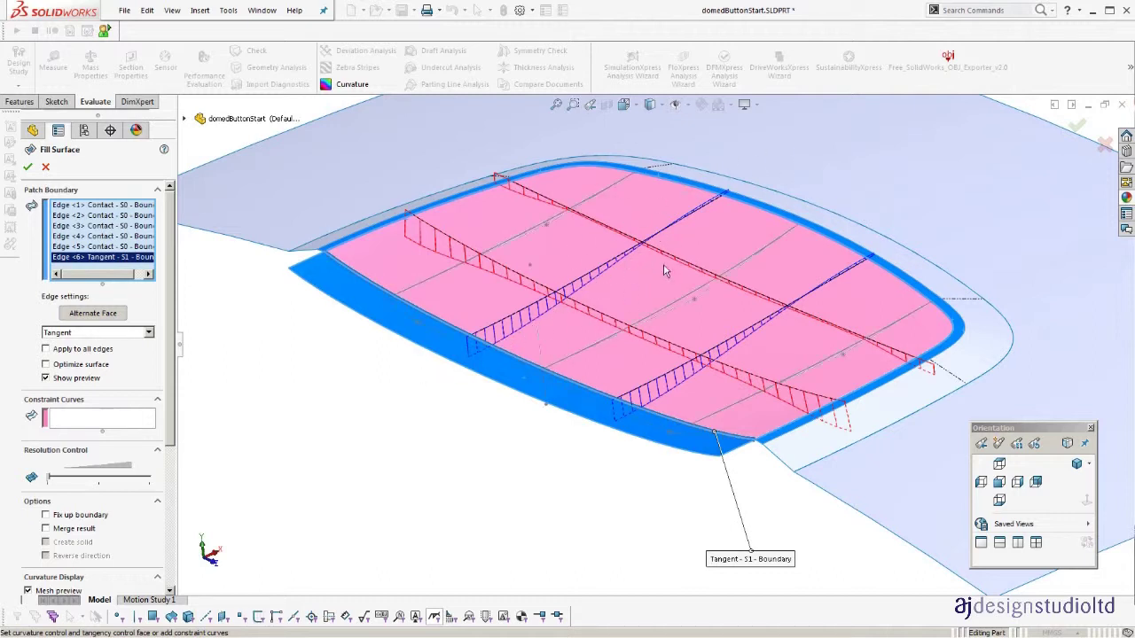
pyautogui.moveTo(676, 271); pyautogui.dragTo(683, 237, button='middle')
pyautogui.scroll(-2, 685, 246)
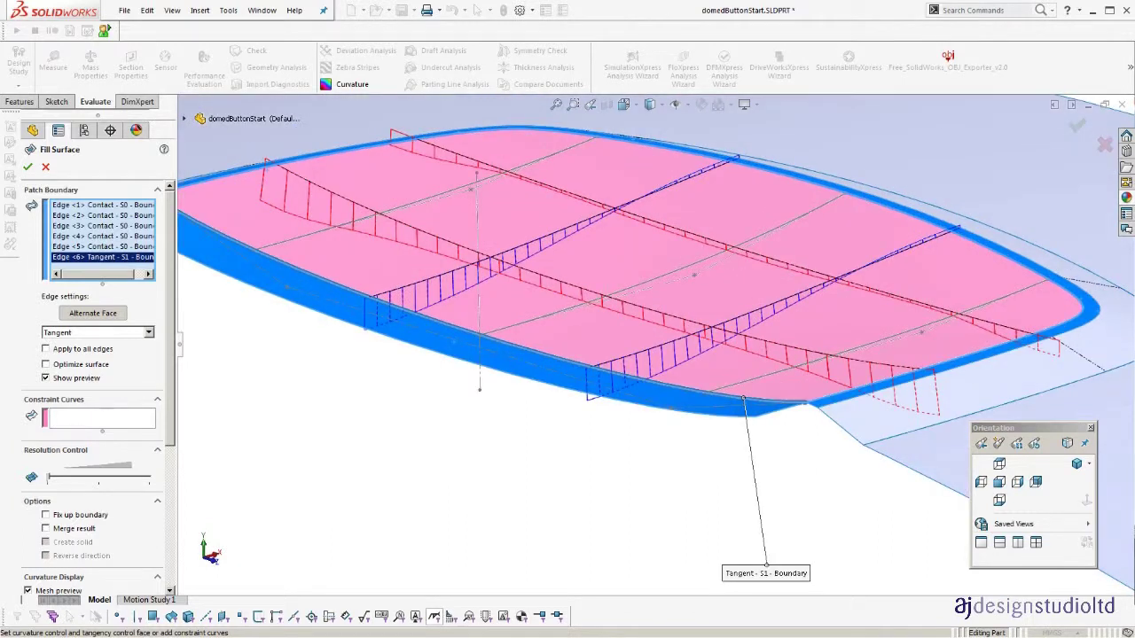
pyautogui.click(89, 425)
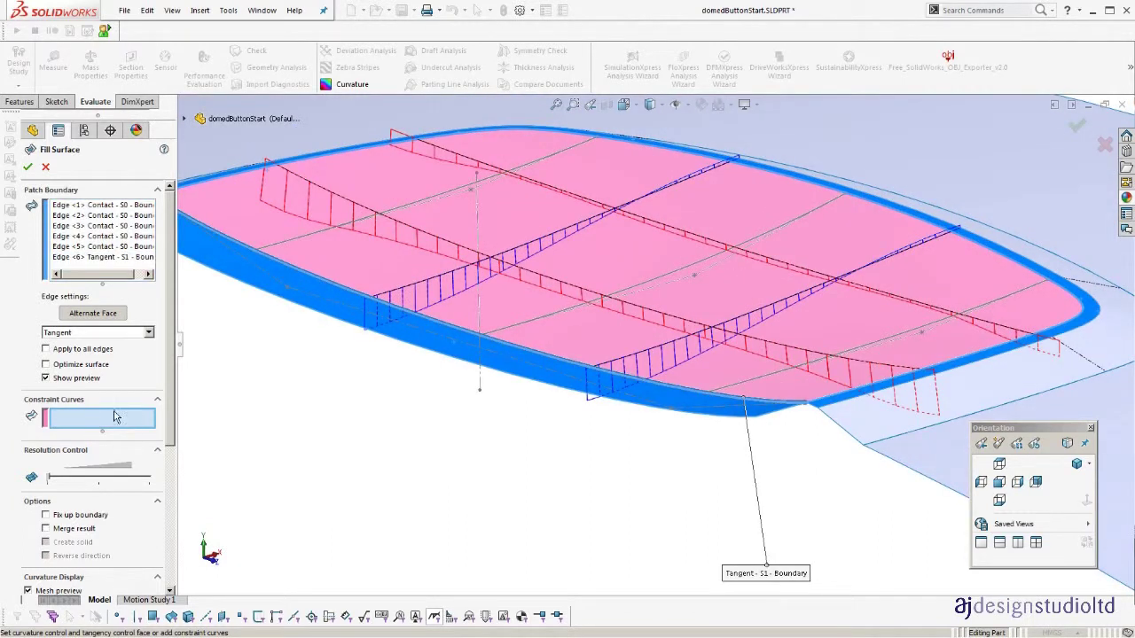
pyautogui.click(660, 283)
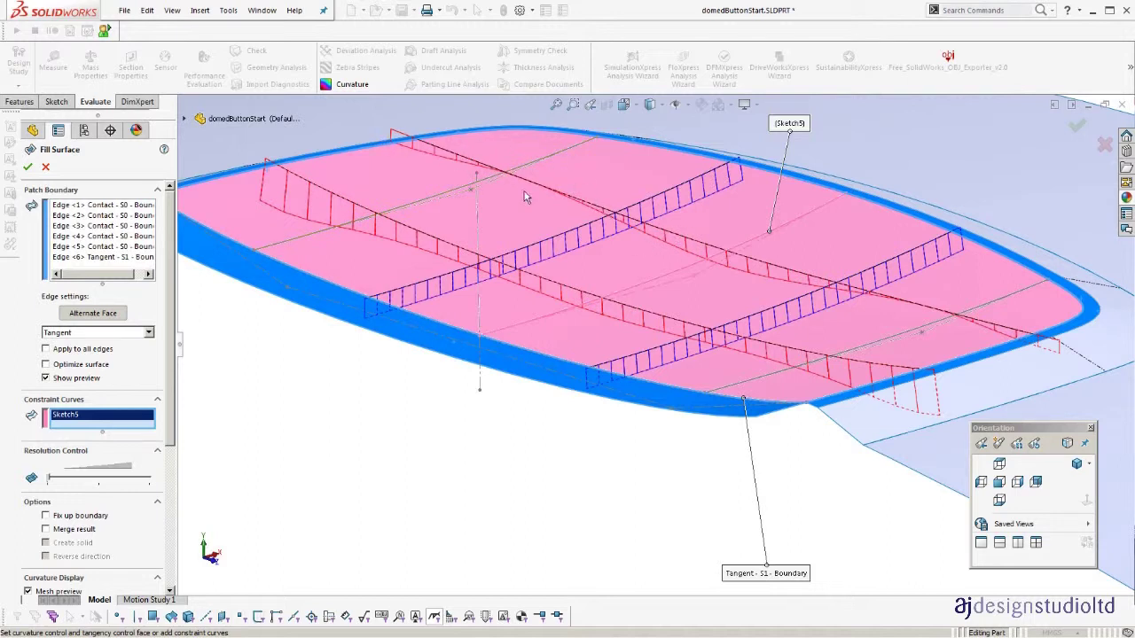
pyautogui.click(437, 203)
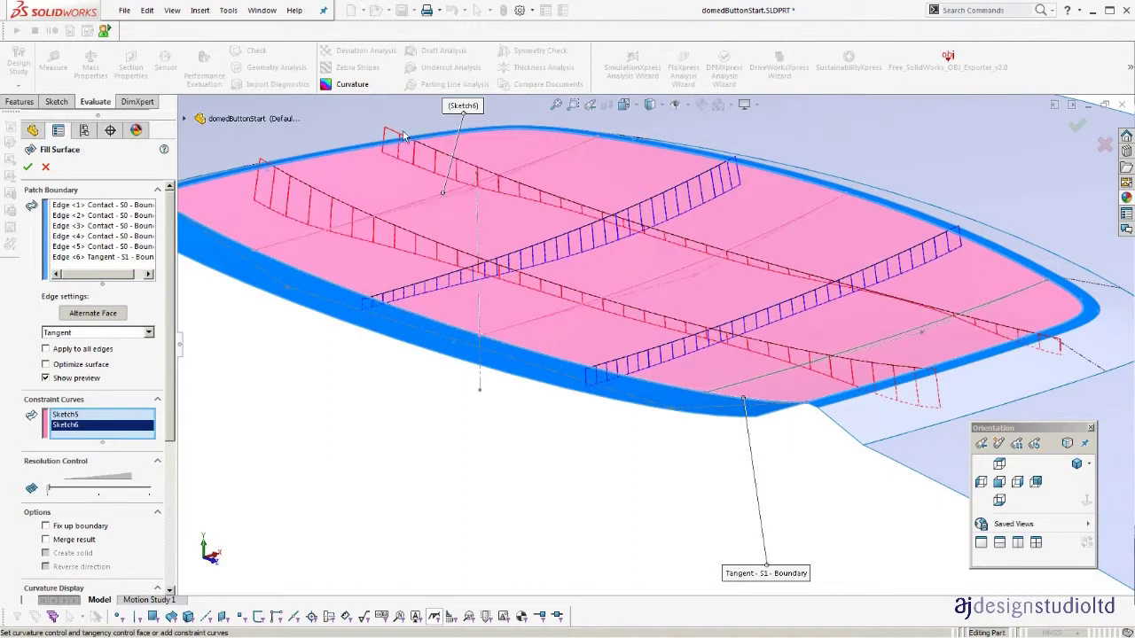
pyautogui.click(884, 344)
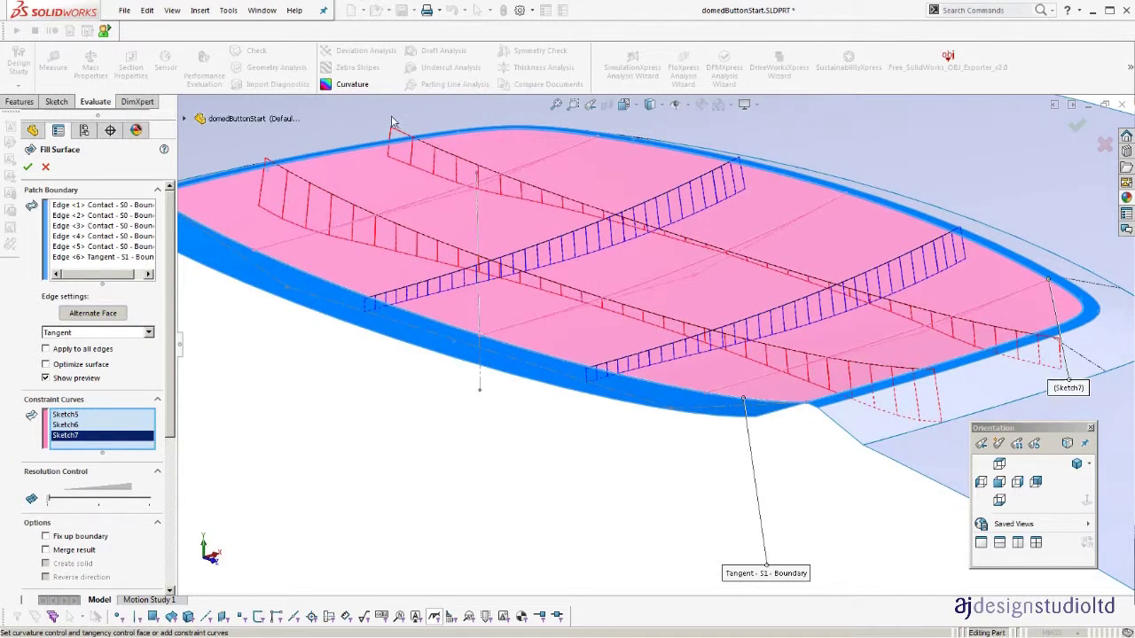
pyautogui.scroll(-2, 683, 378)
pyautogui.moveTo(670, 372); pyautogui.dragTo(661, 313, button='middle')
pyautogui.scroll(4, 682, 380)
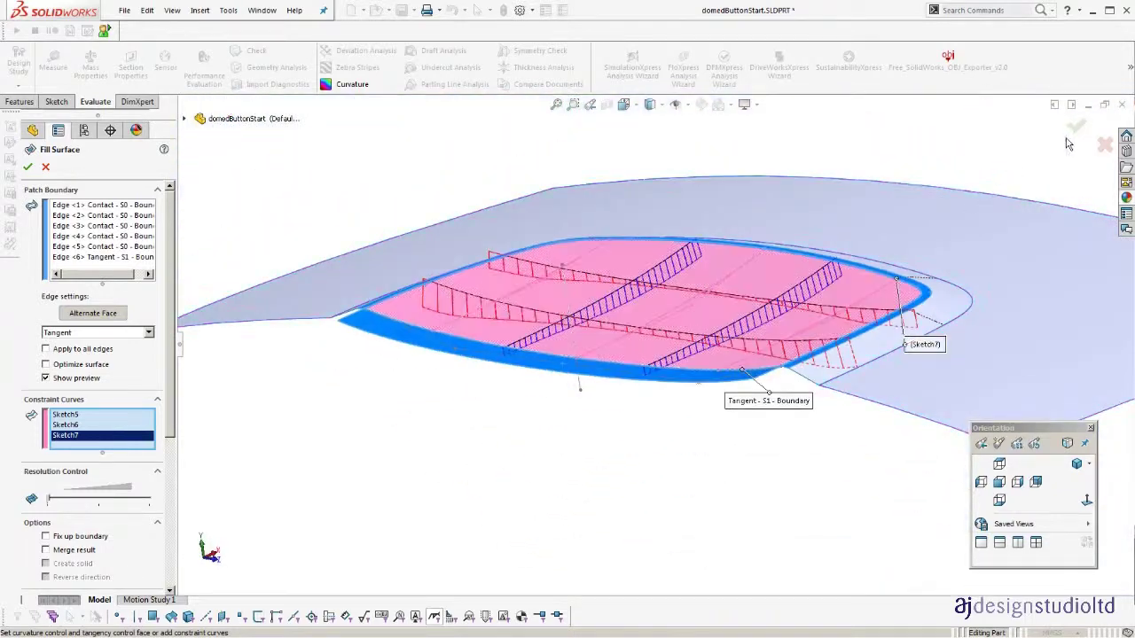
# Accept the constrained fill surface and hide the sketches and the extruded strip beside the dome.
pyautogui.click(1071, 135)
pyautogui.scroll(-5, 673, 326)
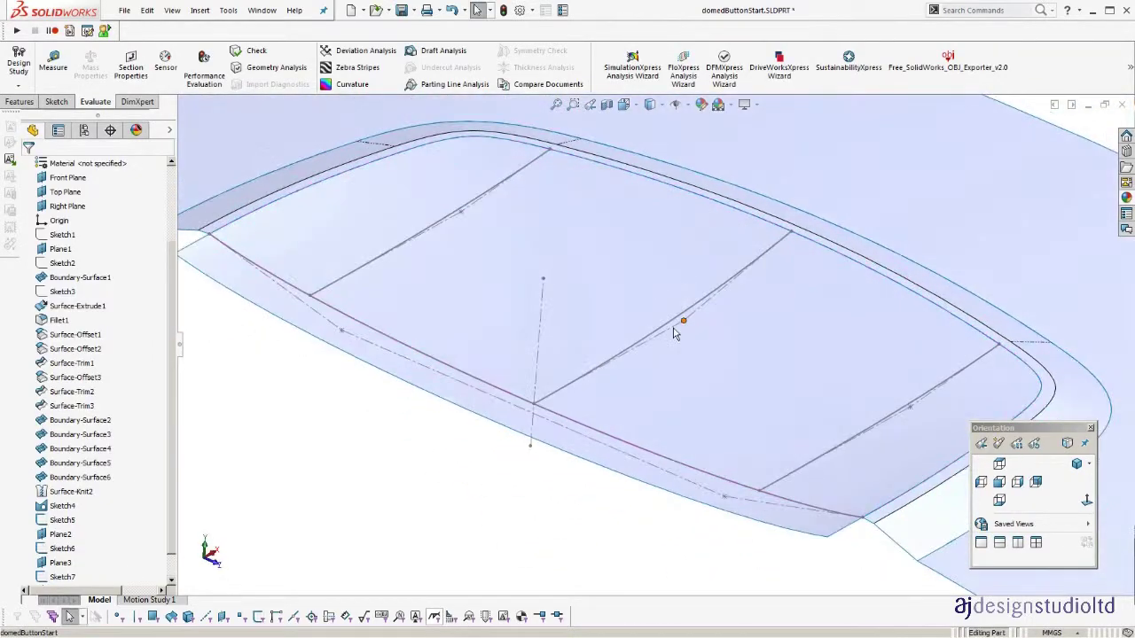
pyautogui.press('h')
pyautogui.moveTo(674, 328); pyautogui.dragTo(676, 318, button='middle')
pyautogui.scroll(3, 677, 317)
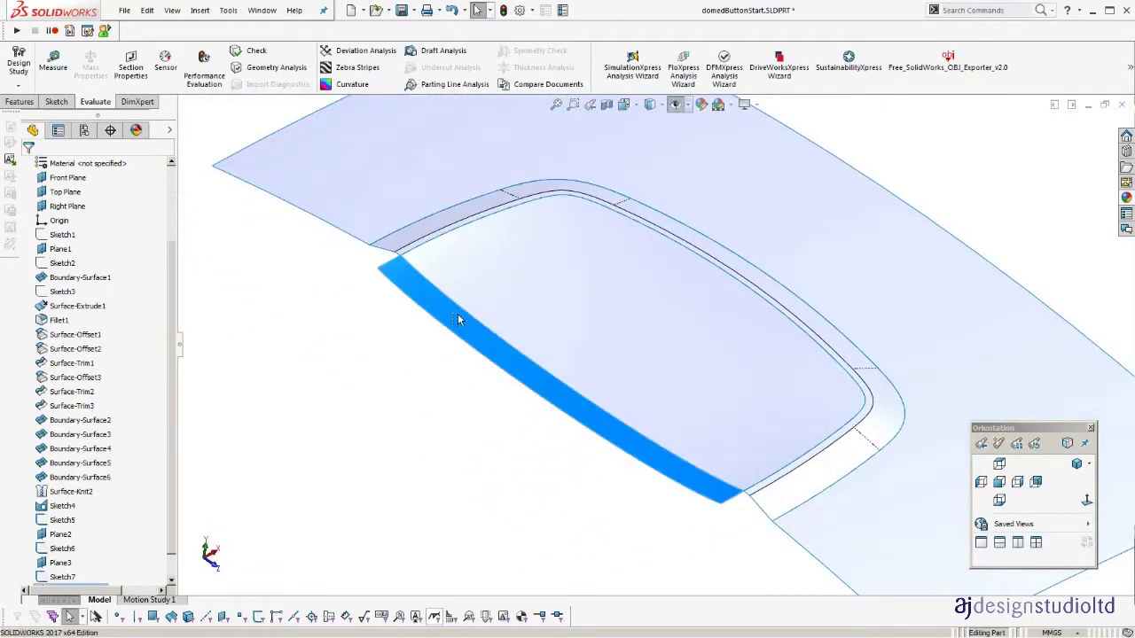
pyautogui.scroll(-2, 603, 310)
# Inspect the dome fill and surround with the curvature display and zebra stripes to judge surface flow and continuity.
pyautogui.press('c')
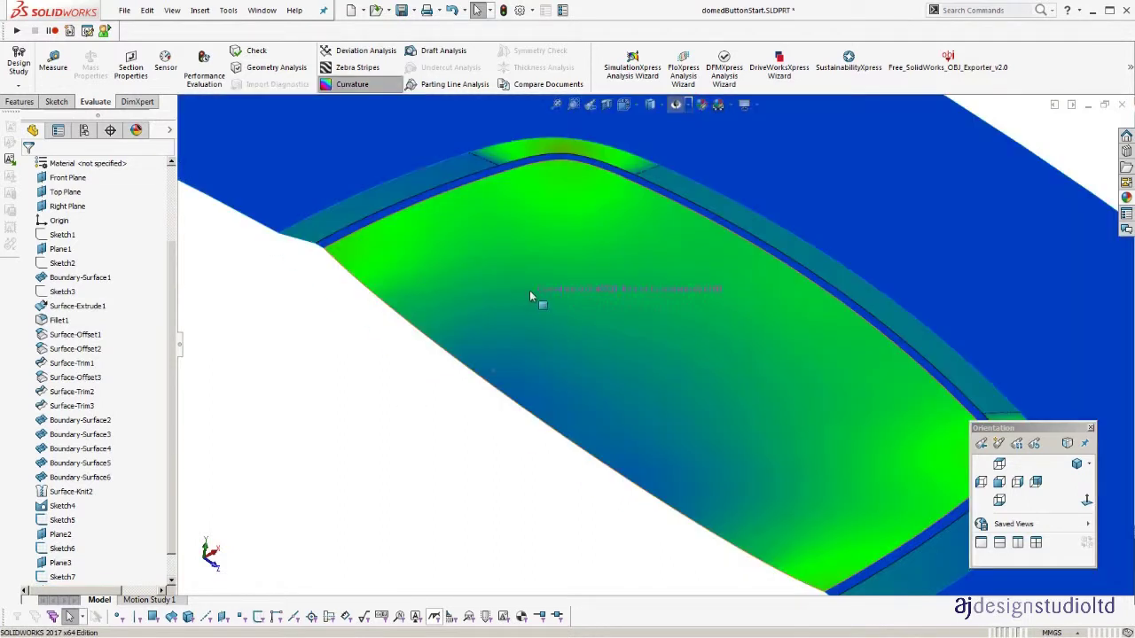
pyautogui.moveTo(535, 277); pyautogui.dragTo(545, 361, button='middle')
pyautogui.scroll(1, 545, 360)
pyautogui.moveTo(736, 352); pyautogui.dragTo(713, 300, button='middle')
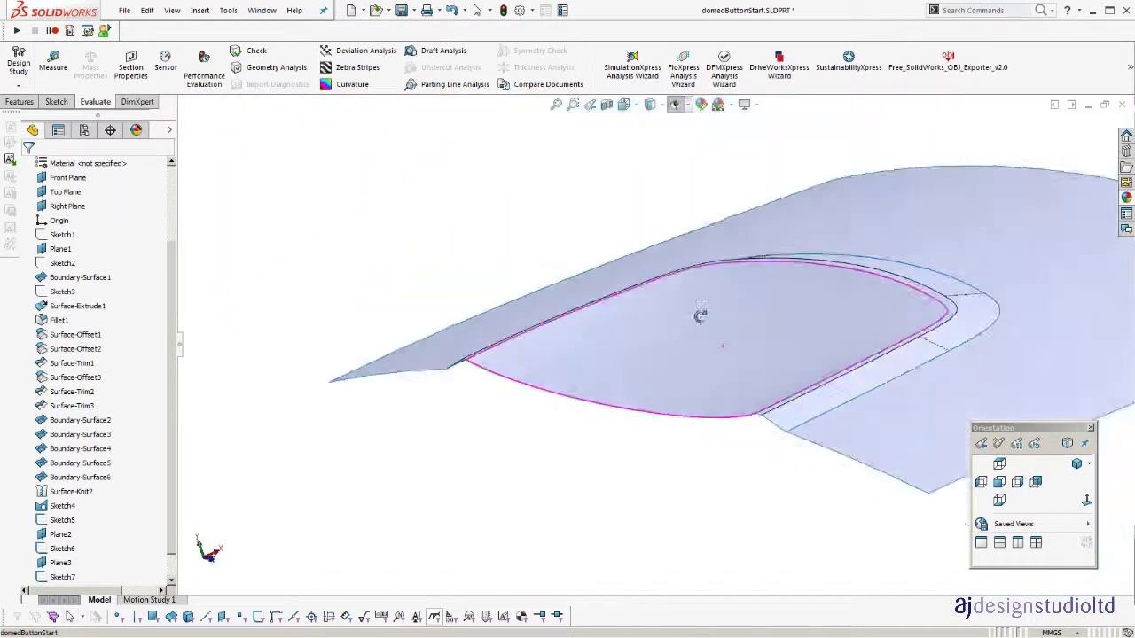
pyautogui.moveTo(699, 314); pyautogui.dragTo(718, 382, button='middle')
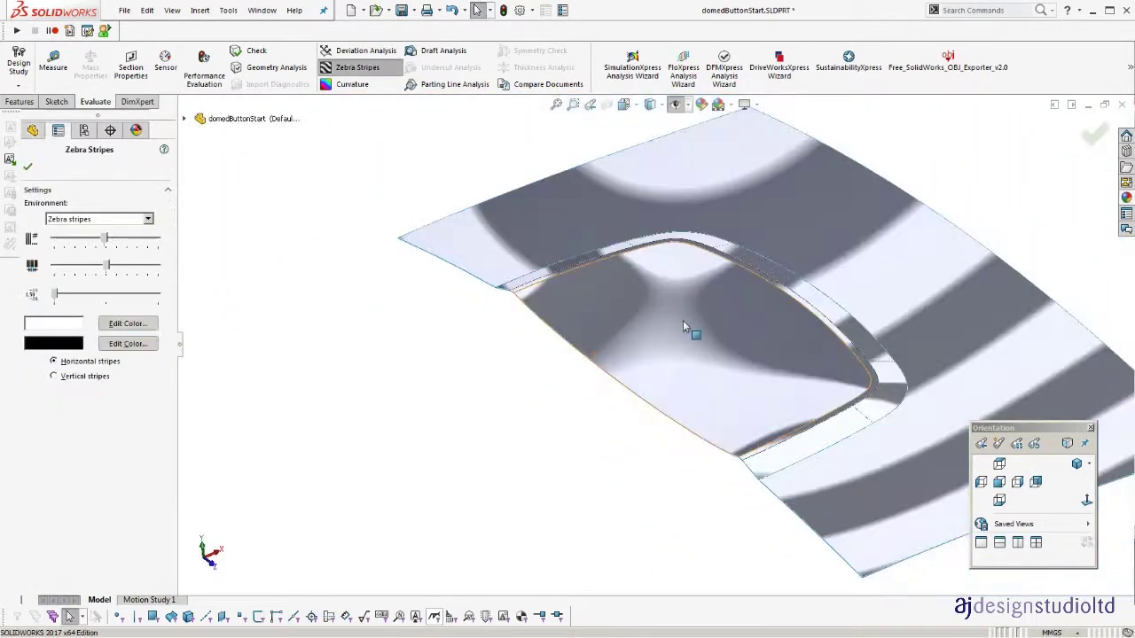
pyautogui.moveTo(683, 327); pyautogui.dragTo(695, 399, button='middle')
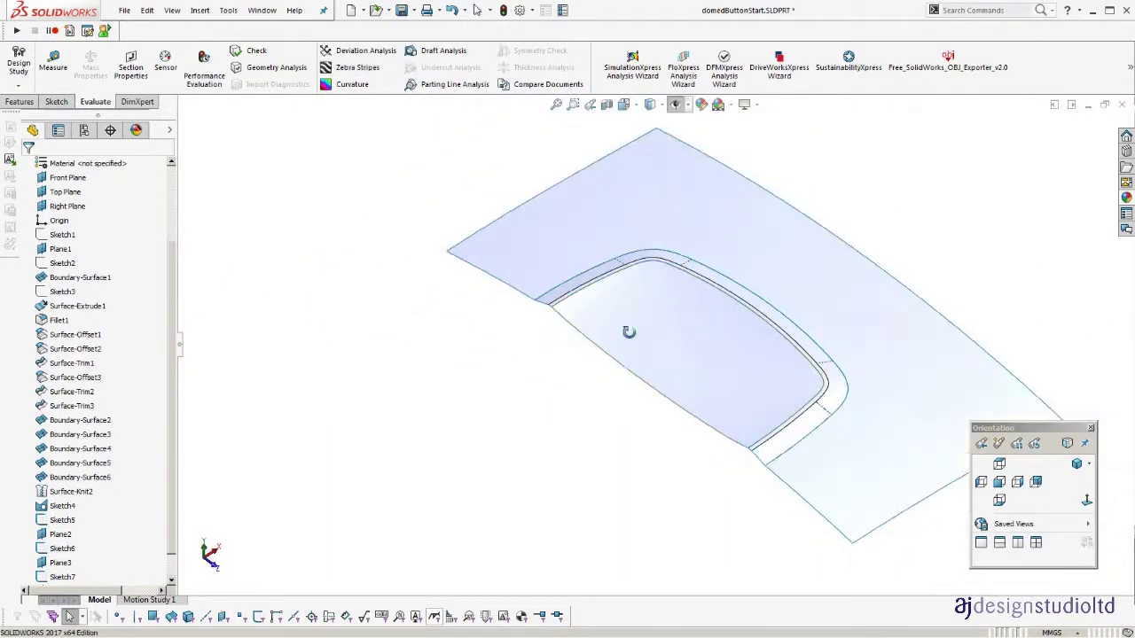
pyautogui.moveTo(656, 329); pyautogui.dragTo(588, 399, button='middle')
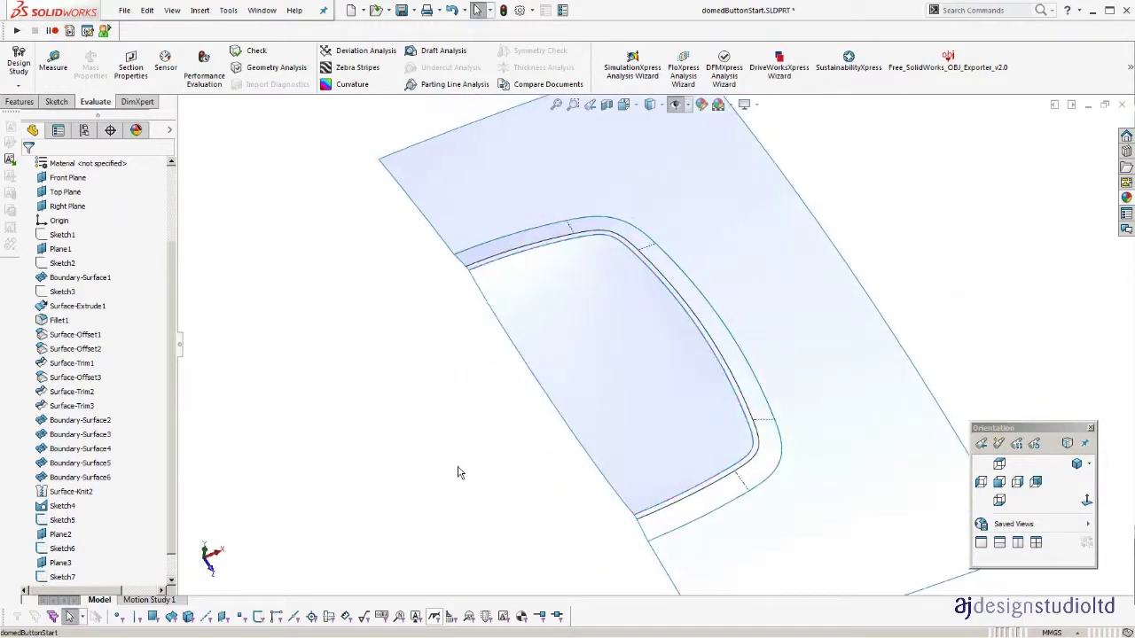
# Knit the dome fill surface to the surround surface without creating a solid or merging entities.
pyautogui.scroll(-3, 403, 401)
pyautogui.scroll(1, 401, 397)
pyautogui.press('k')
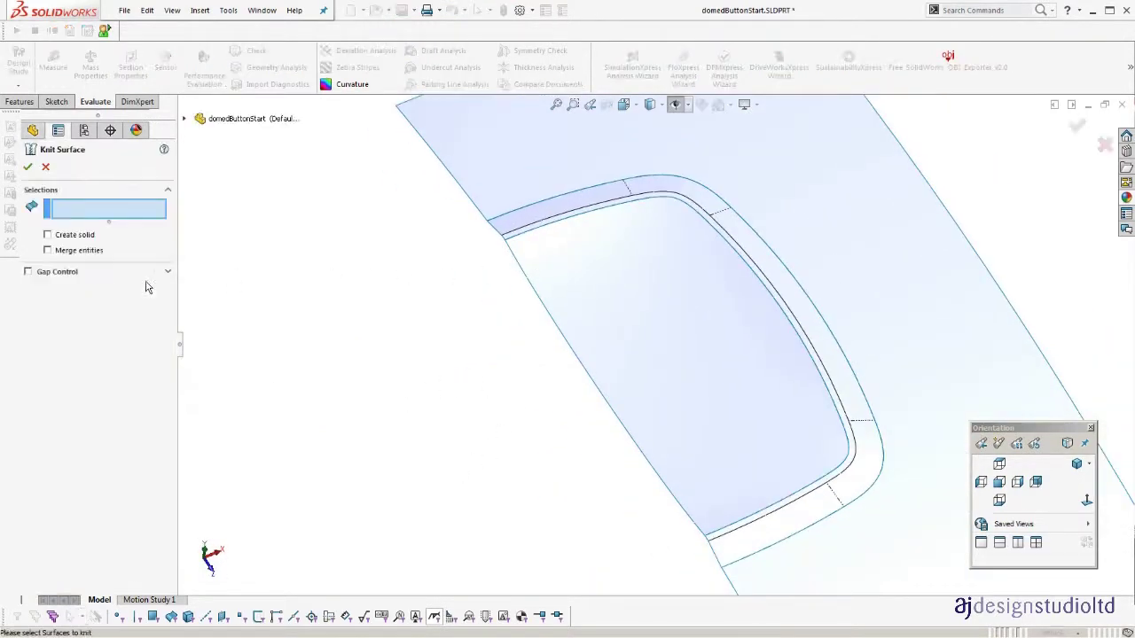
pyautogui.click(627, 281)
pyautogui.click(661, 185)
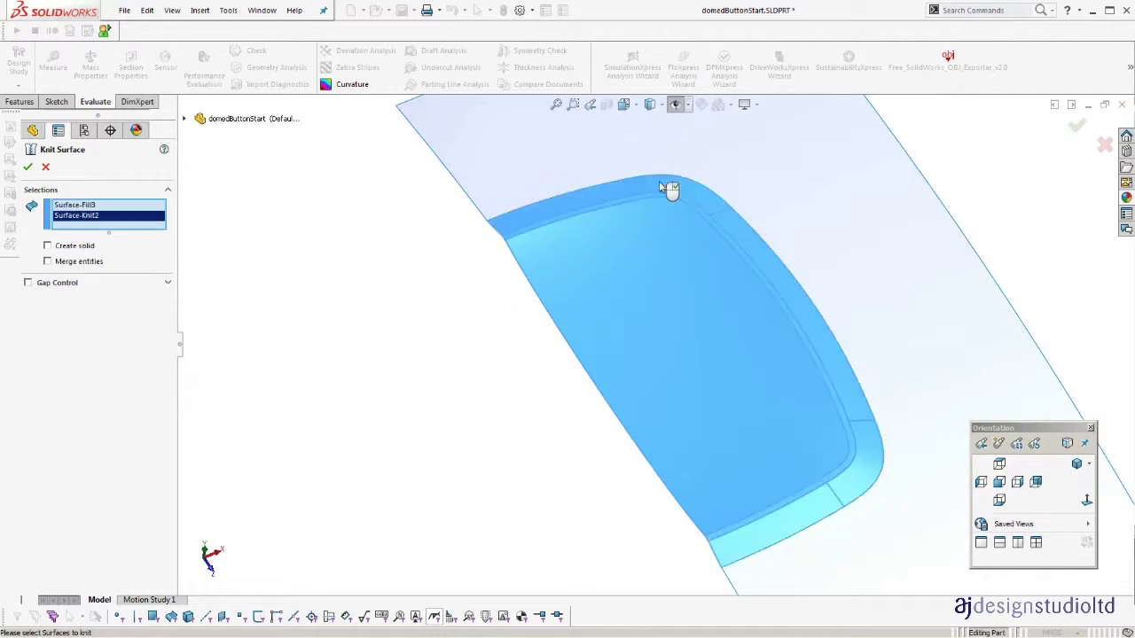
pyautogui.press('Return')
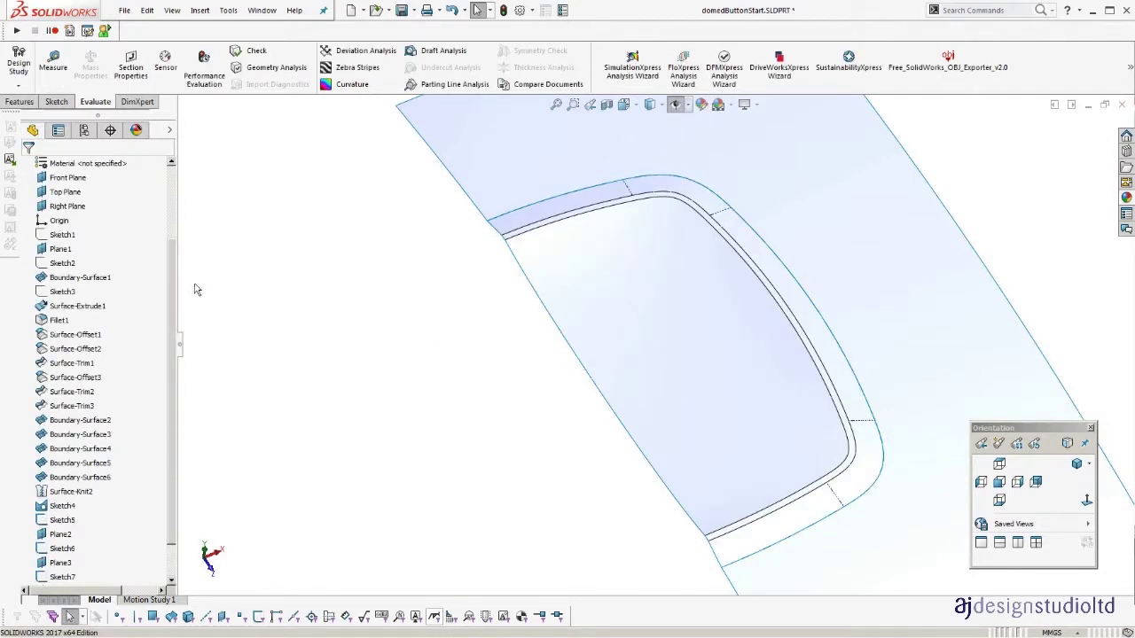
# Show the hidden Fillet1 surface body that forms the upright wall around the button surround.
pyautogui.scroll(5, 174, 254)
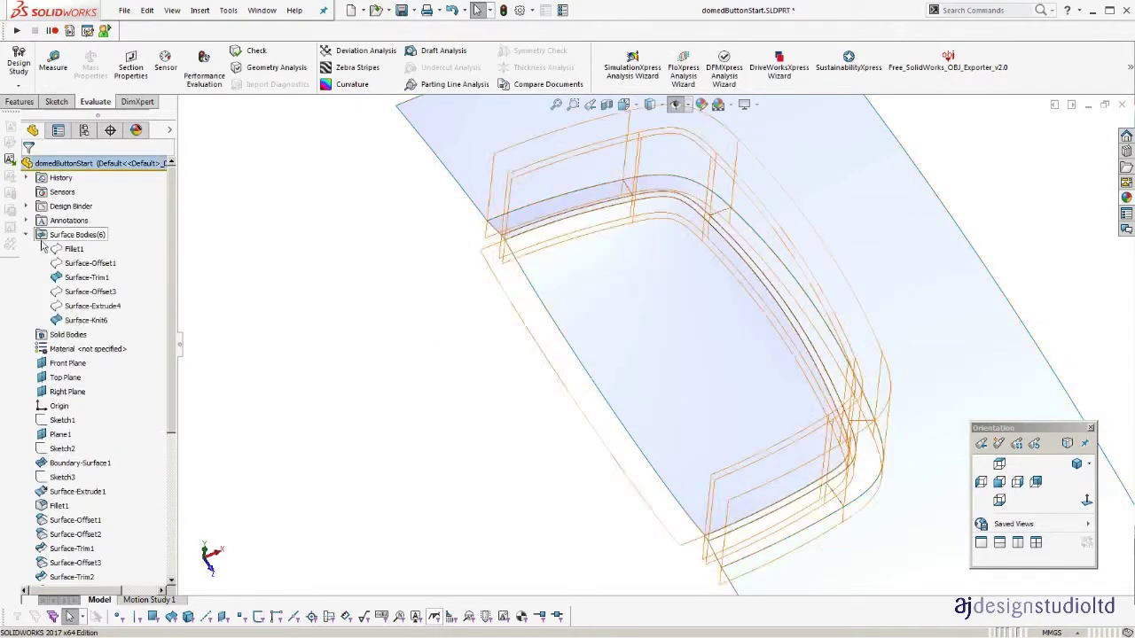
pyautogui.click(73, 249)
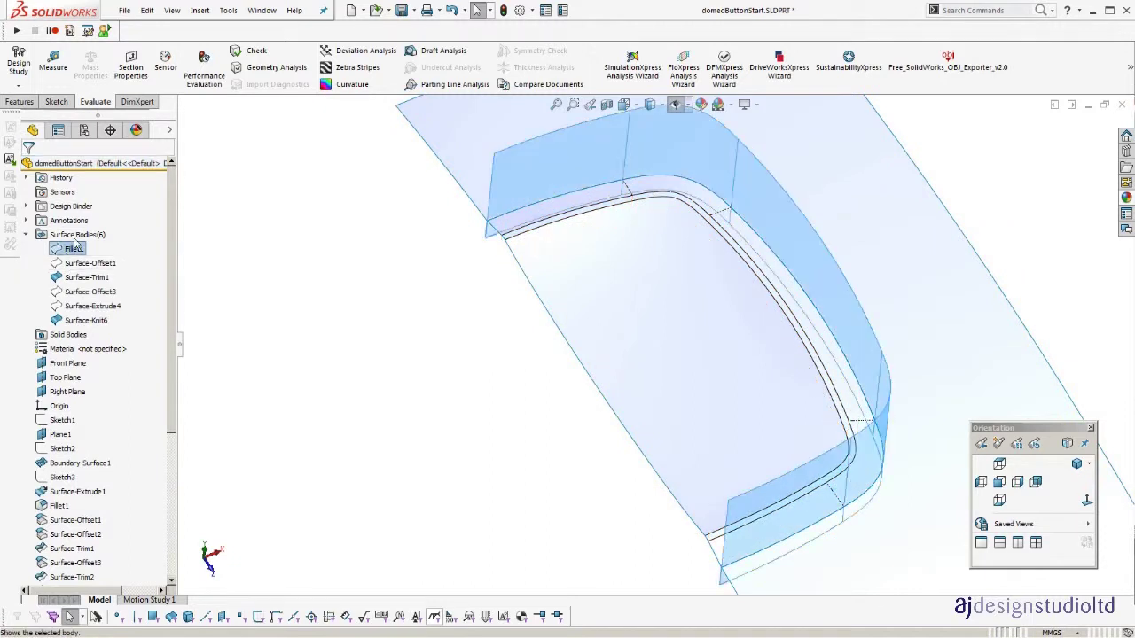
pyautogui.click(76, 239)
pyautogui.click(487, 353)
pyautogui.scroll(-3, 487, 353)
pyautogui.moveTo(487, 353); pyautogui.dragTo(519, 166, button='middle')
pyautogui.scroll(5, 547, 363)
pyautogui.scroll(-3, 532, 465)
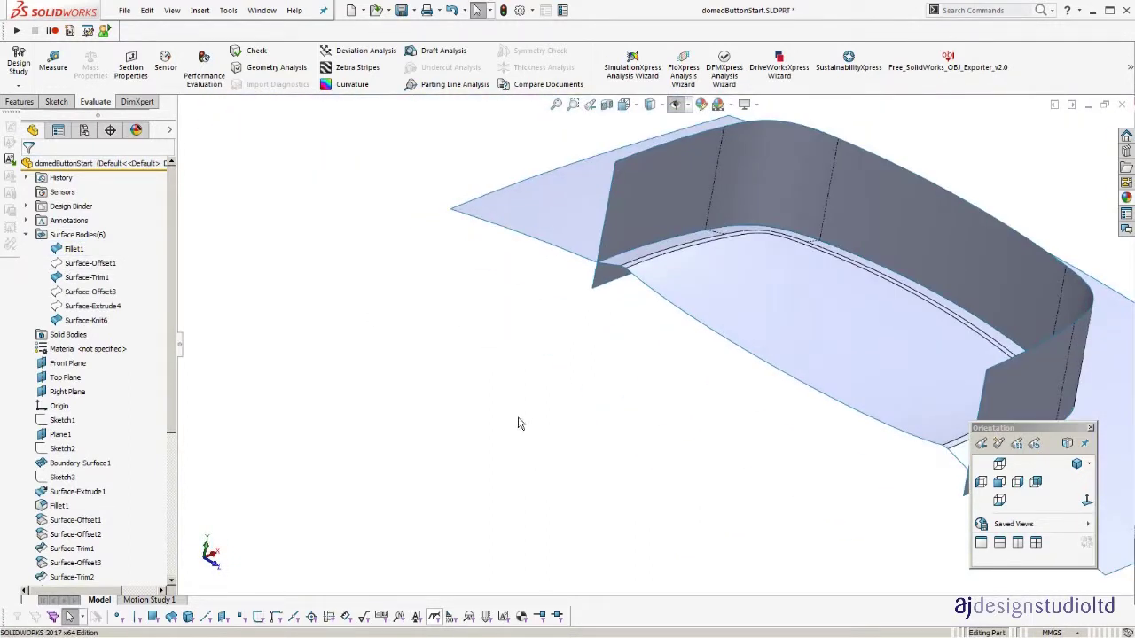
# Offset the Fillet1 wall surface 0.50 mm outward, away from the button.
pyautogui.scroll(-2, 623, 289)
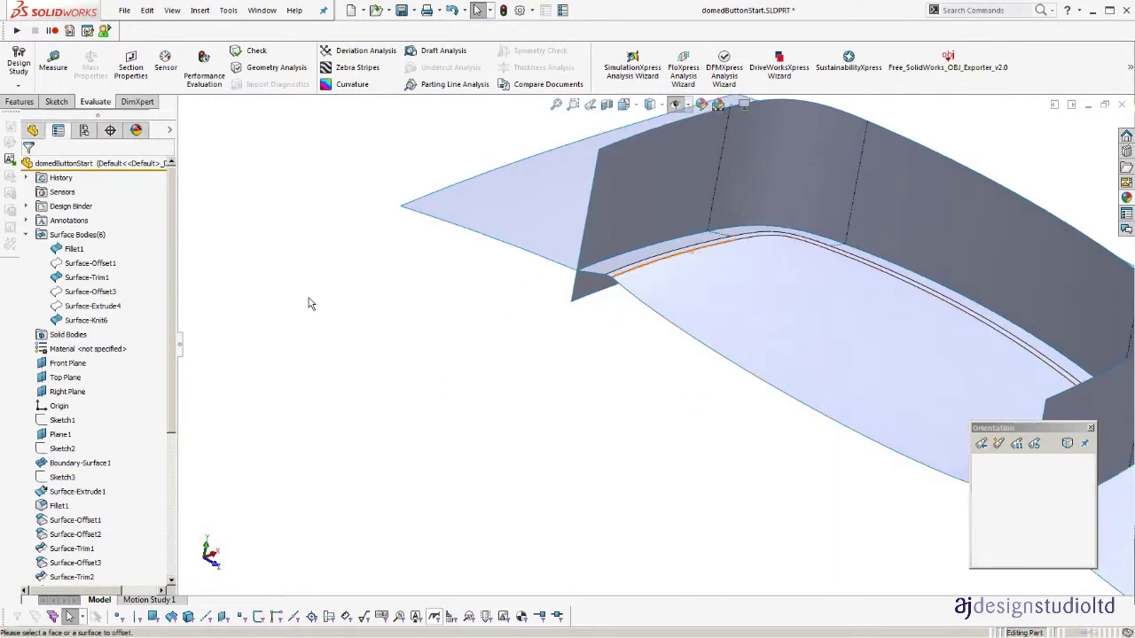
pyautogui.moveTo(345, 340); pyautogui.dragTo(294, 288, button='right')
pyautogui.rightClick(683, 166)
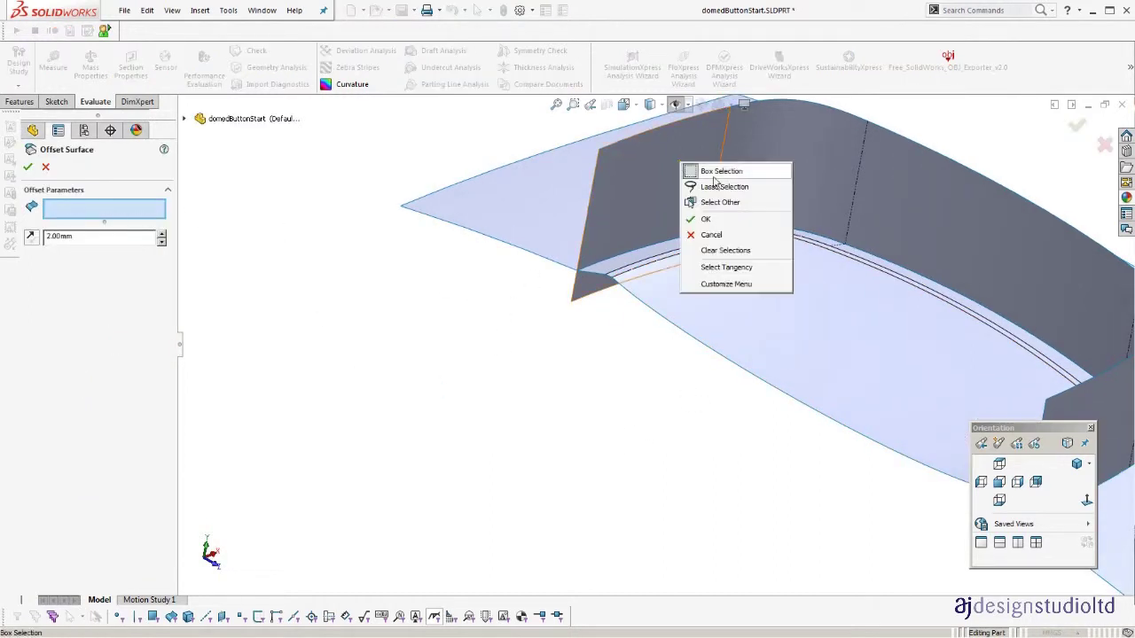
pyautogui.click(720, 203)
pyautogui.click(776, 235)
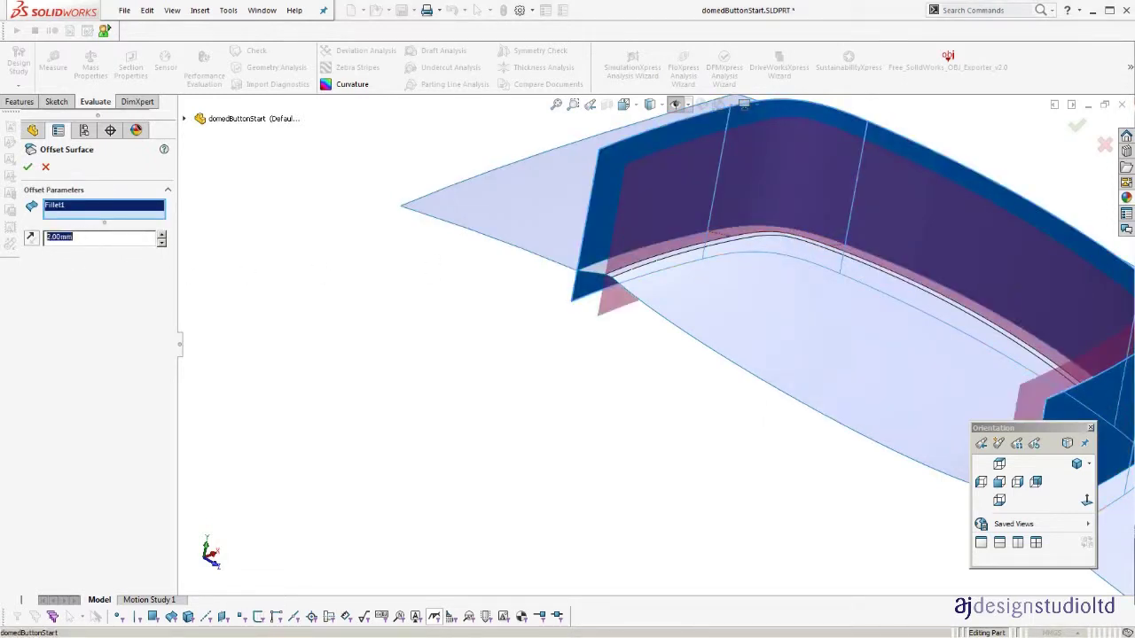
pyautogui.press('Return')
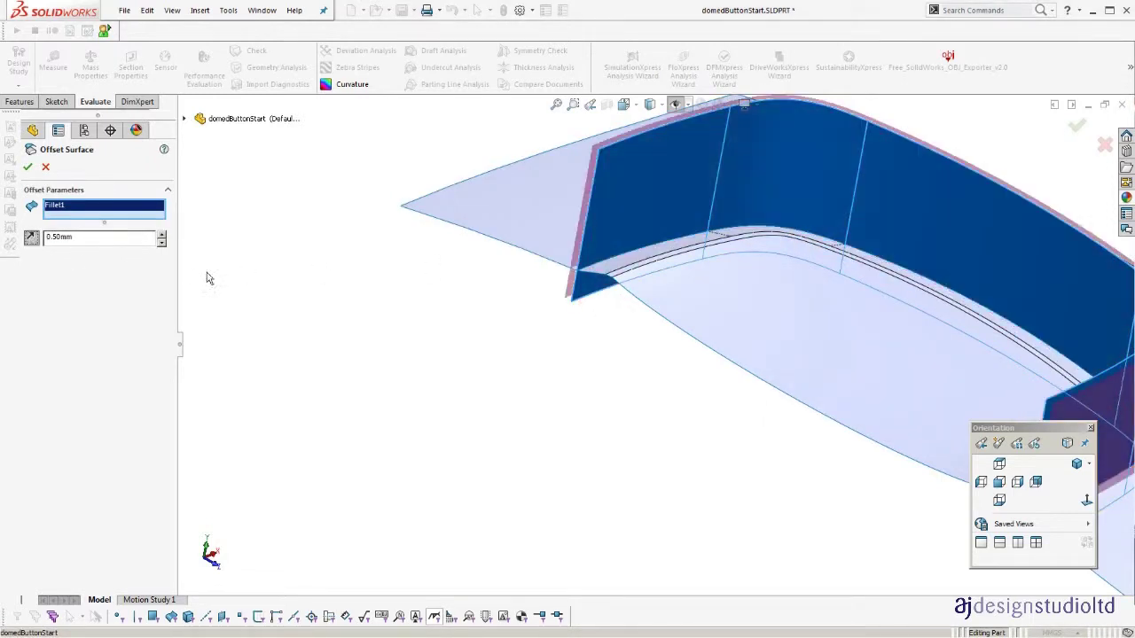
pyautogui.moveTo(363, 311); pyautogui.dragTo(613, 301, button='middle')
pyautogui.press('Return')
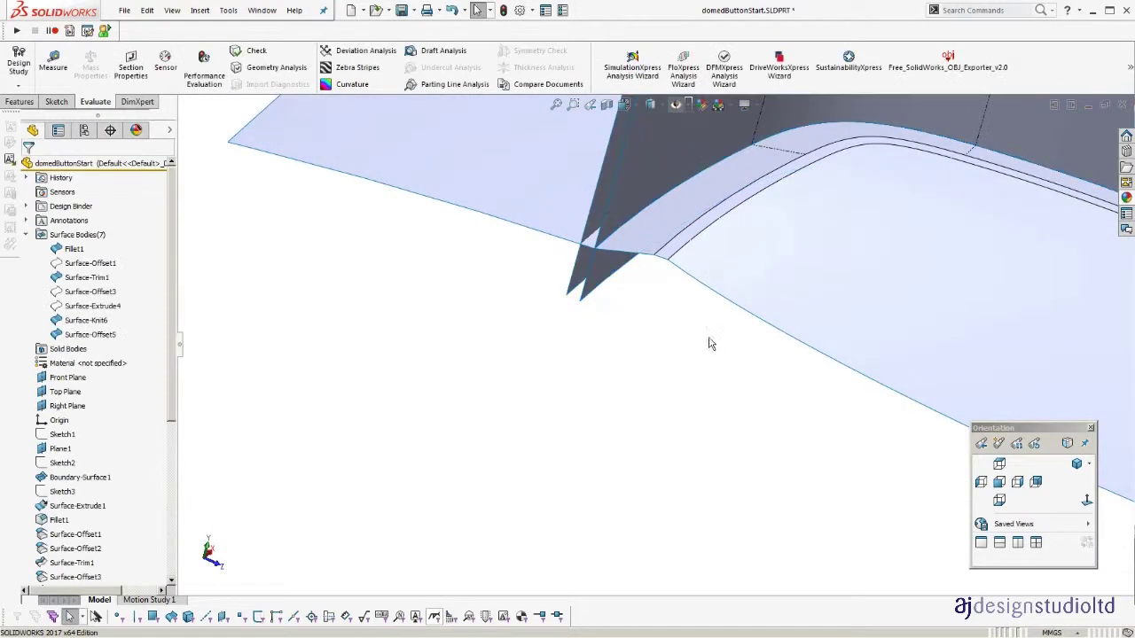
pyautogui.scroll(5, 708, 343)
pyautogui.keyDown('ctrl'); pyautogui.moveTo(698, 386); pyautogui.dragTo(608, 401, button='middle'); pyautogui.keyUp('ctrl')
pyautogui.scroll(-4, 605, 400)
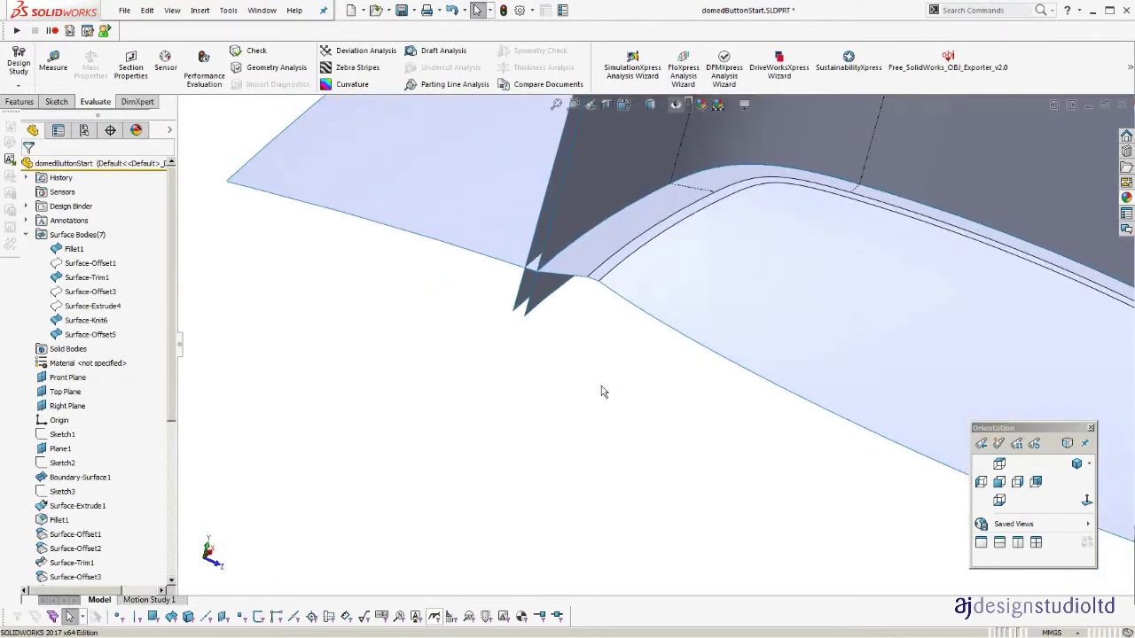
pyautogui.press('t')
pyautogui.click(50, 217)
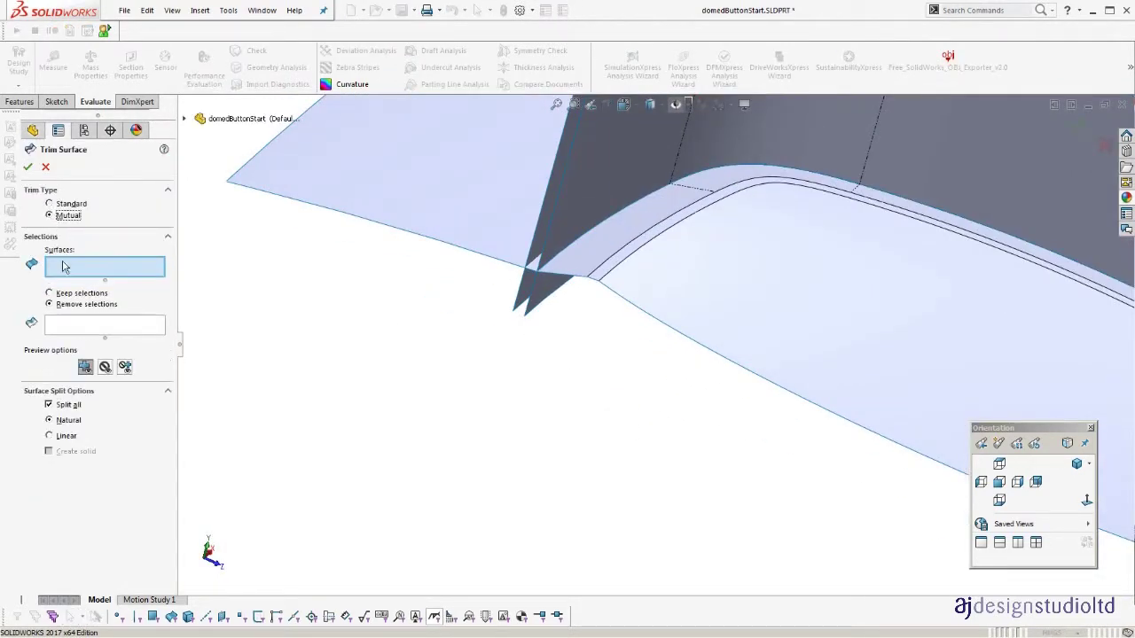
pyautogui.click(572, 288)
pyautogui.click(594, 261)
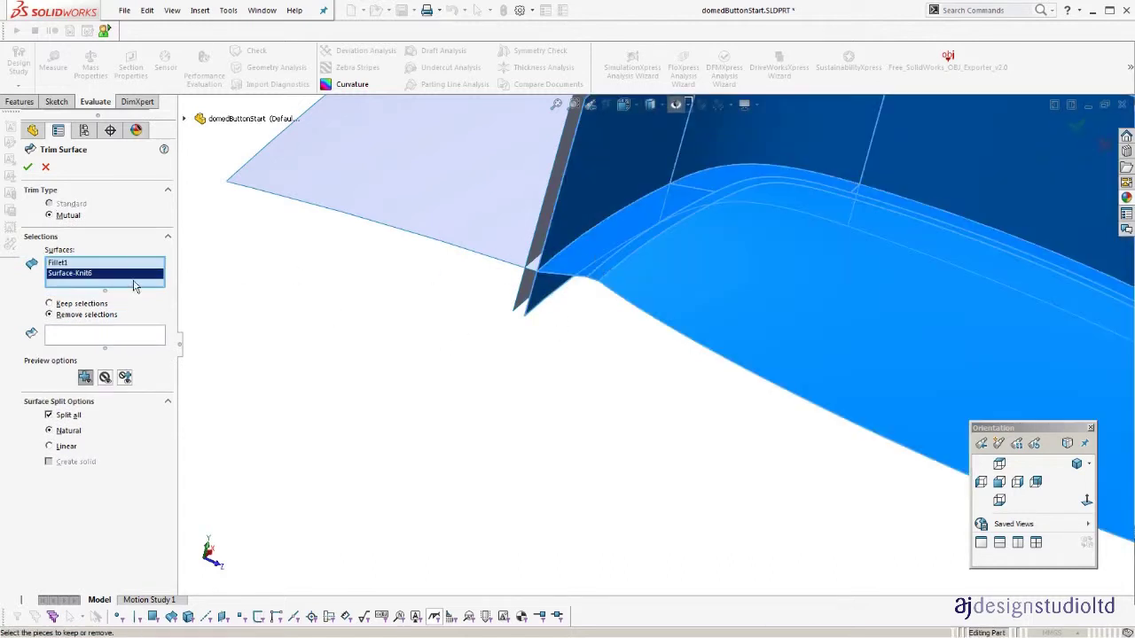
pyautogui.rightClick(71, 277)
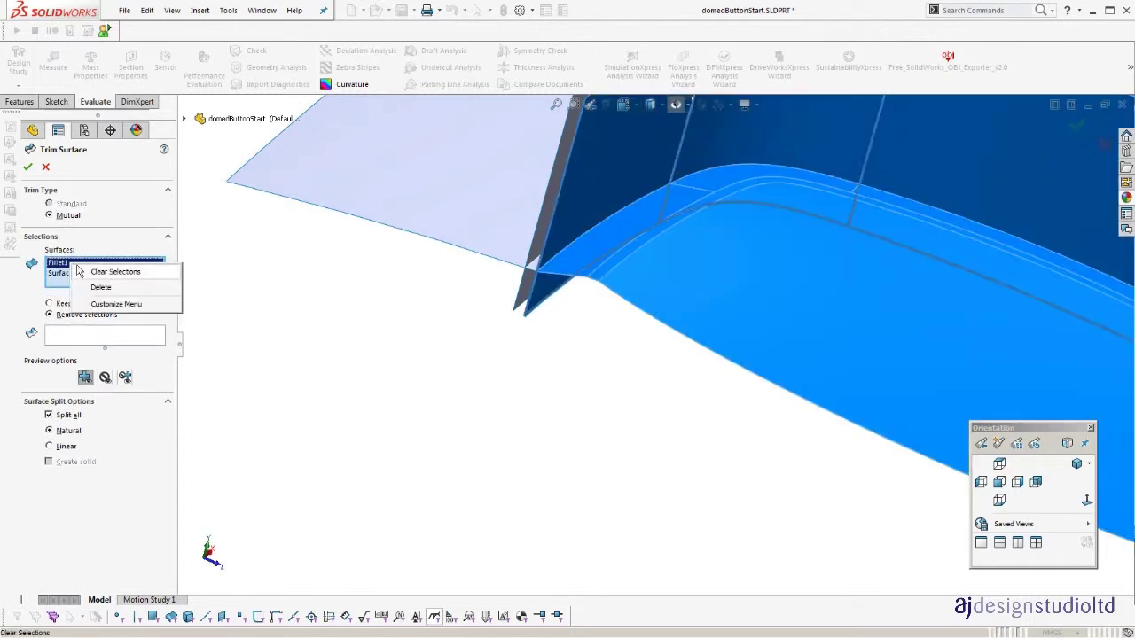
pyautogui.click(106, 269)
# Trim the Fillet1 wall in Standard mode with the knitted dome surface as trim tool, keeping the wall portion below it.
pyautogui.click(69, 206)
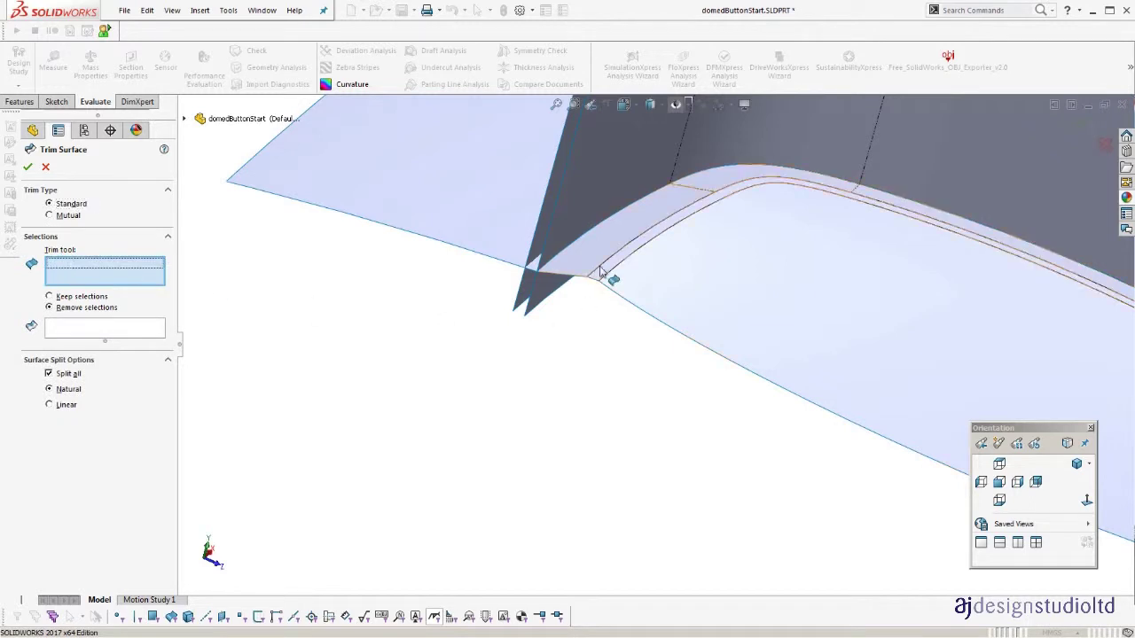
pyautogui.click(612, 264)
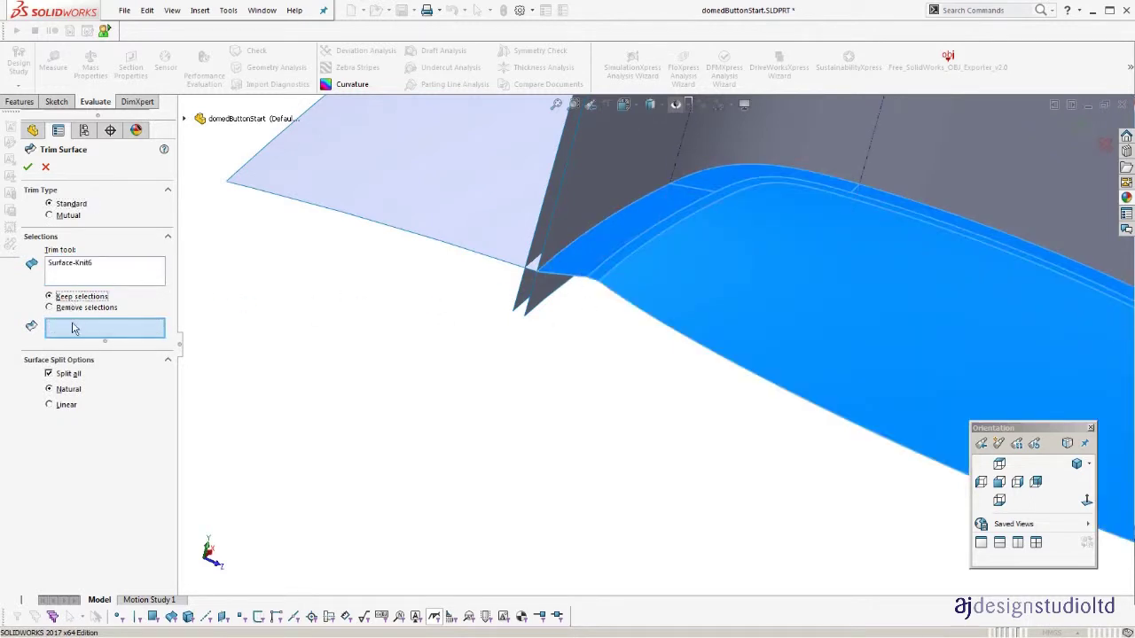
pyautogui.click(549, 291)
pyautogui.rightClick(557, 318)
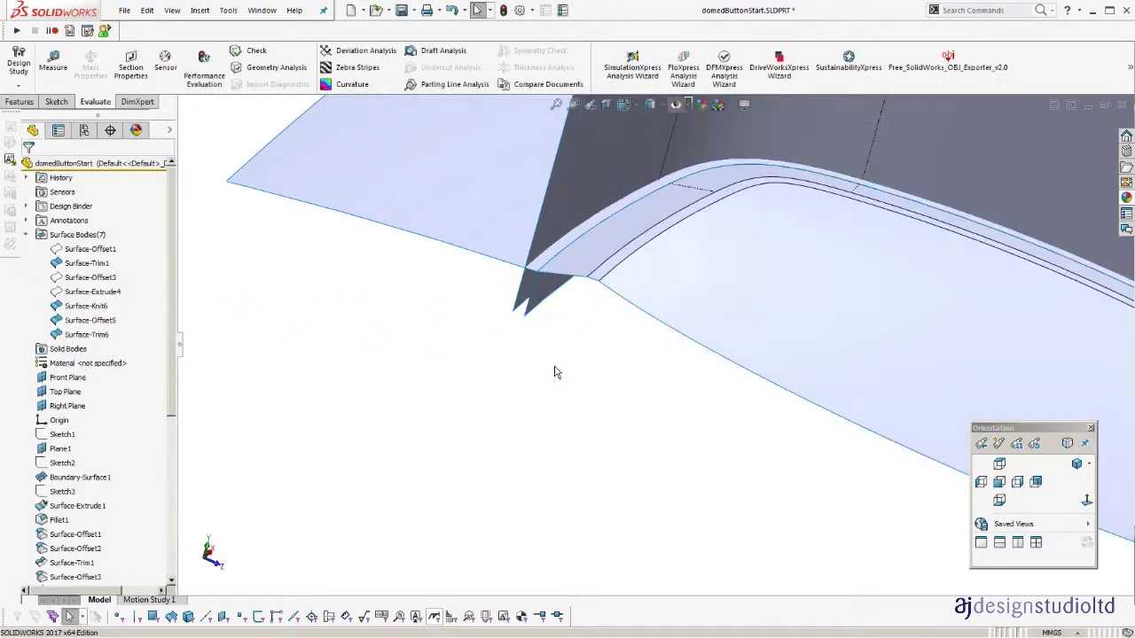
# Mutually trim the outer main surface and the offset wall, keeping the main surface outside the wall and the wall portion below it.
pyautogui.scroll(-2, 555, 356)
pyautogui.keyDown('ctrl'); pyautogui.moveTo(555, 356); pyautogui.dragTo(576, 424, button='middle'); pyautogui.keyUp('ctrl')
pyautogui.press('Return')
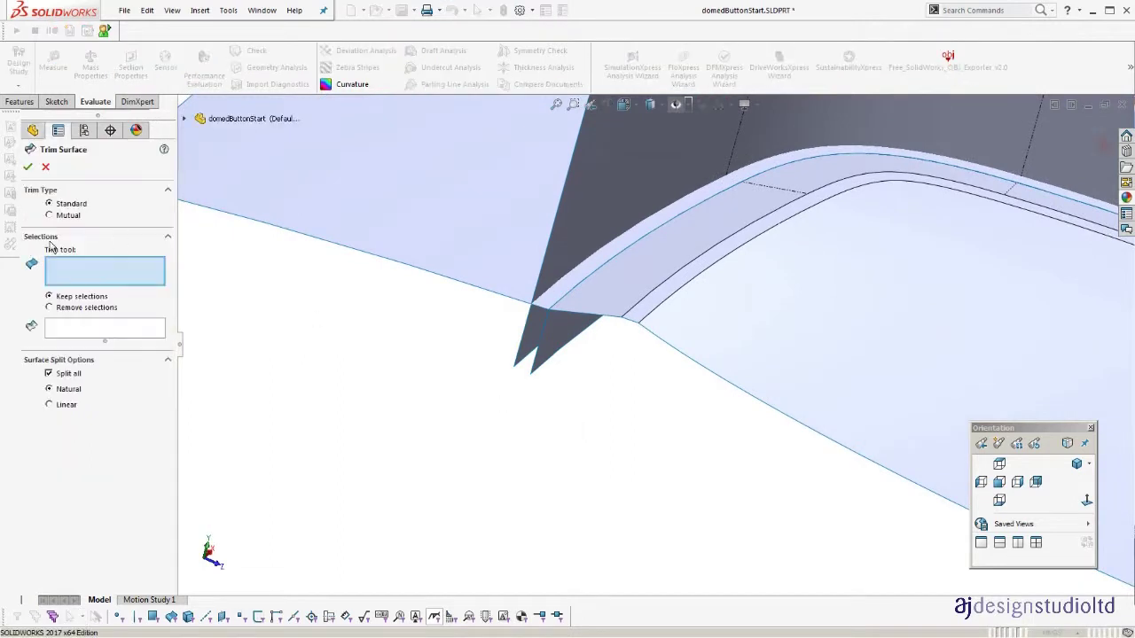
pyautogui.click(391, 266)
pyautogui.click(599, 211)
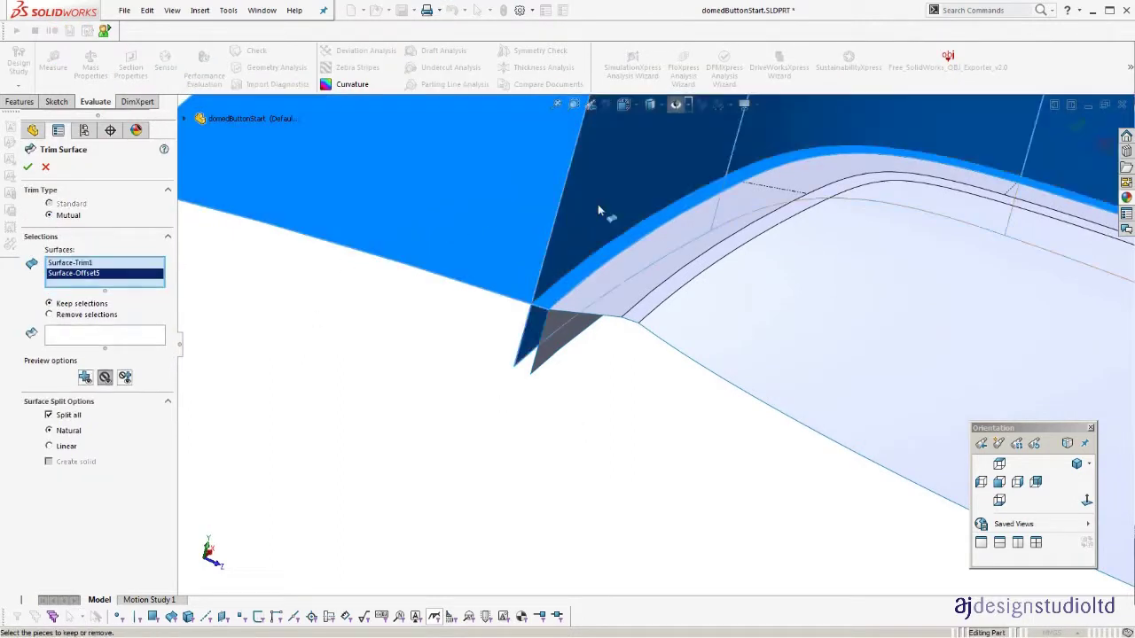
pyautogui.click(51, 337)
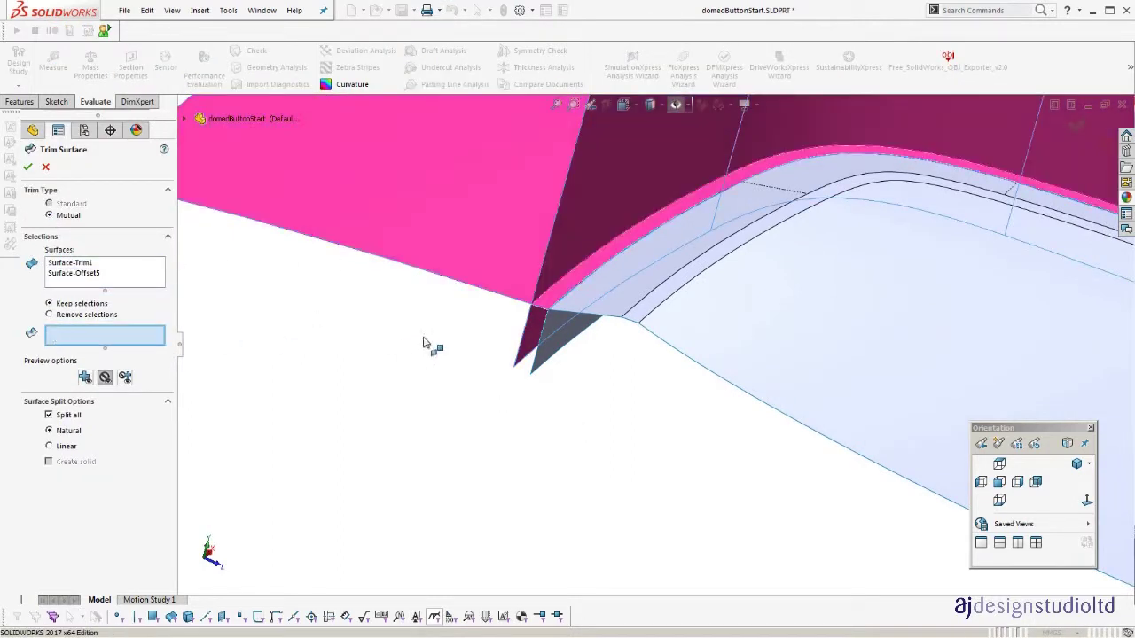
pyautogui.click(526, 329)
pyautogui.click(507, 286)
pyautogui.scroll(2, 510, 309)
pyautogui.rightClick(485, 333)
# Knit the trimmed inner wall to the domed button surface.
pyautogui.scroll(1, 530, 395)
pyautogui.scroll(-3, 467, 397)
pyautogui.press('k')
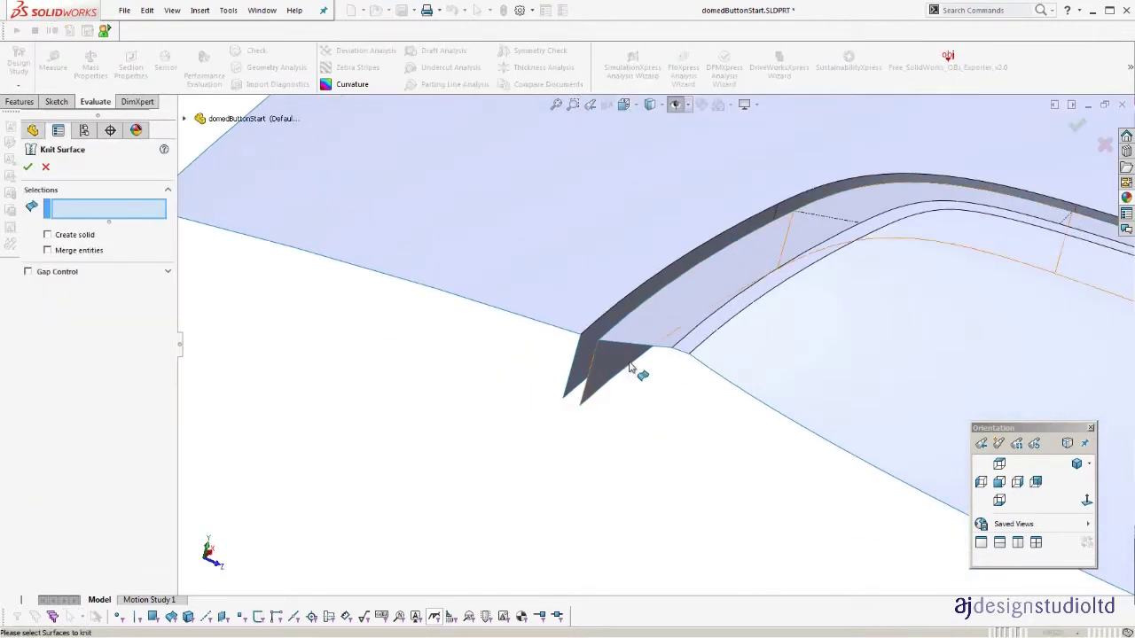
pyautogui.click(671, 332)
pyautogui.scroll(3, 671, 335)
pyautogui.rightClick(632, 401)
# Mirror the knitted button body and the trimmed outer surface body about the Right Plane.
pyautogui.scroll(5, 671, 384)
pyautogui.moveTo(683, 377); pyautogui.dragTo(620, 413, button='middle')
pyautogui.click(198, 11)
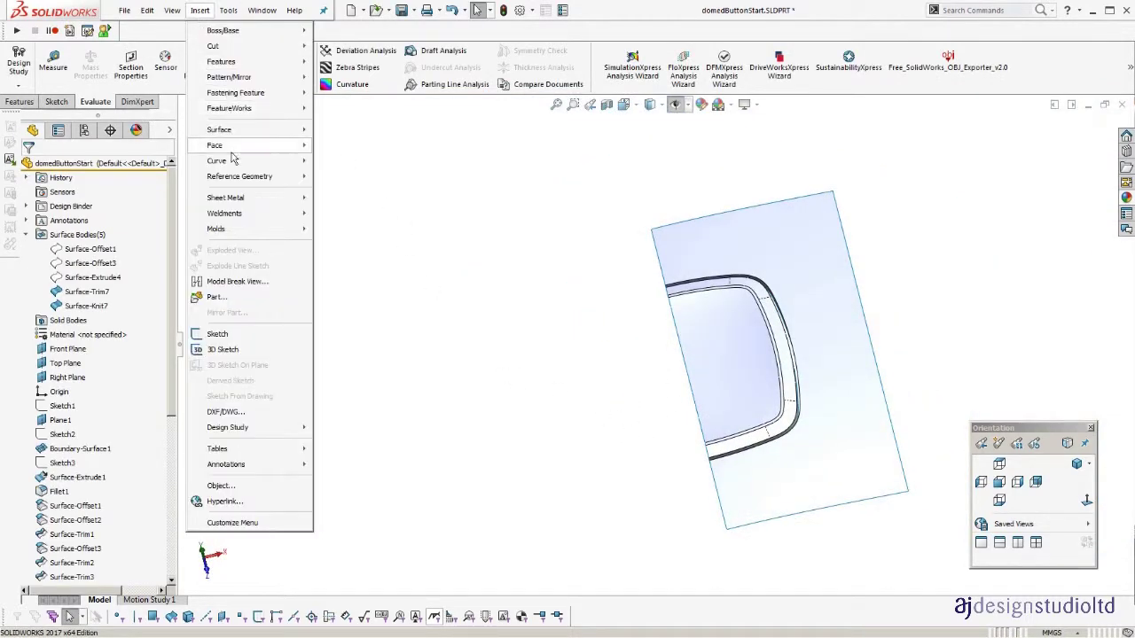
pyautogui.moveTo(233, 78)
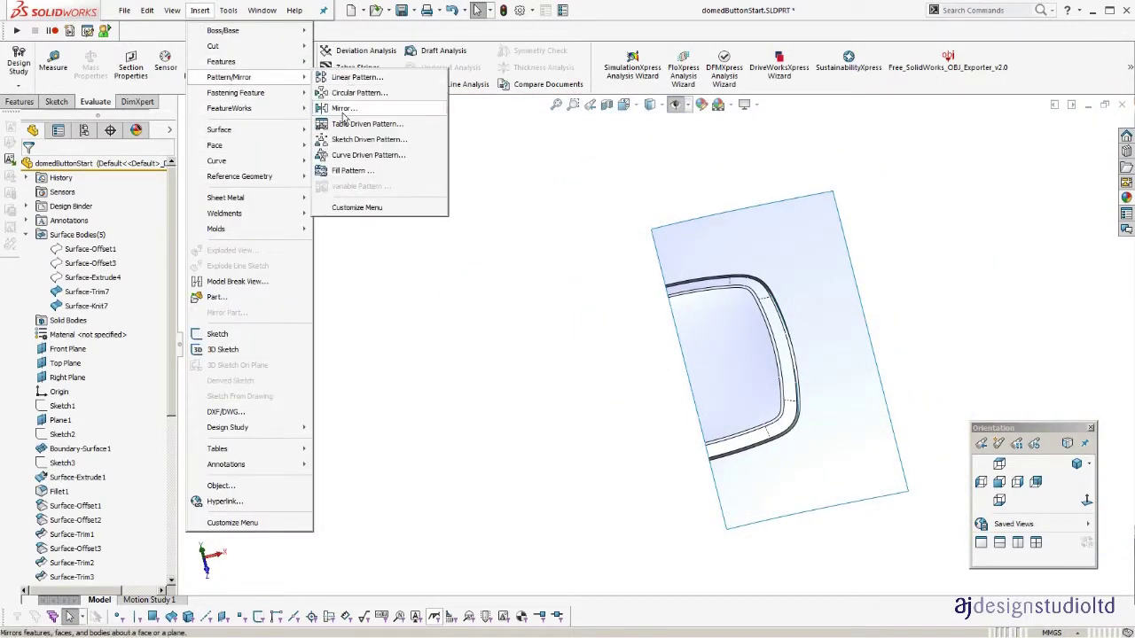
pyautogui.click(342, 110)
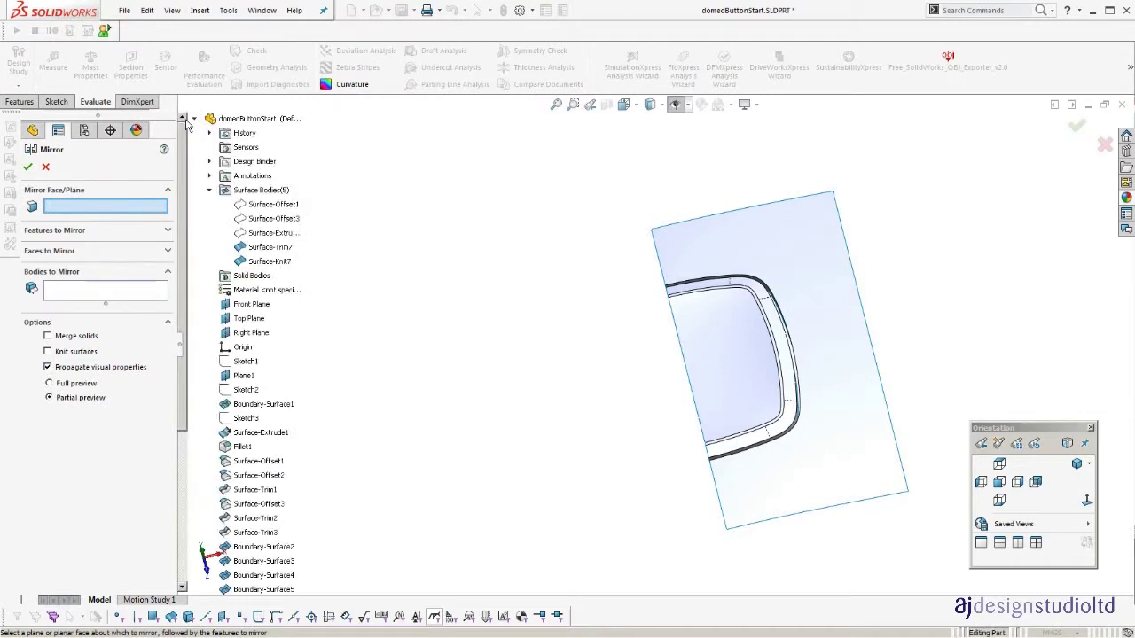
pyautogui.click(250, 333)
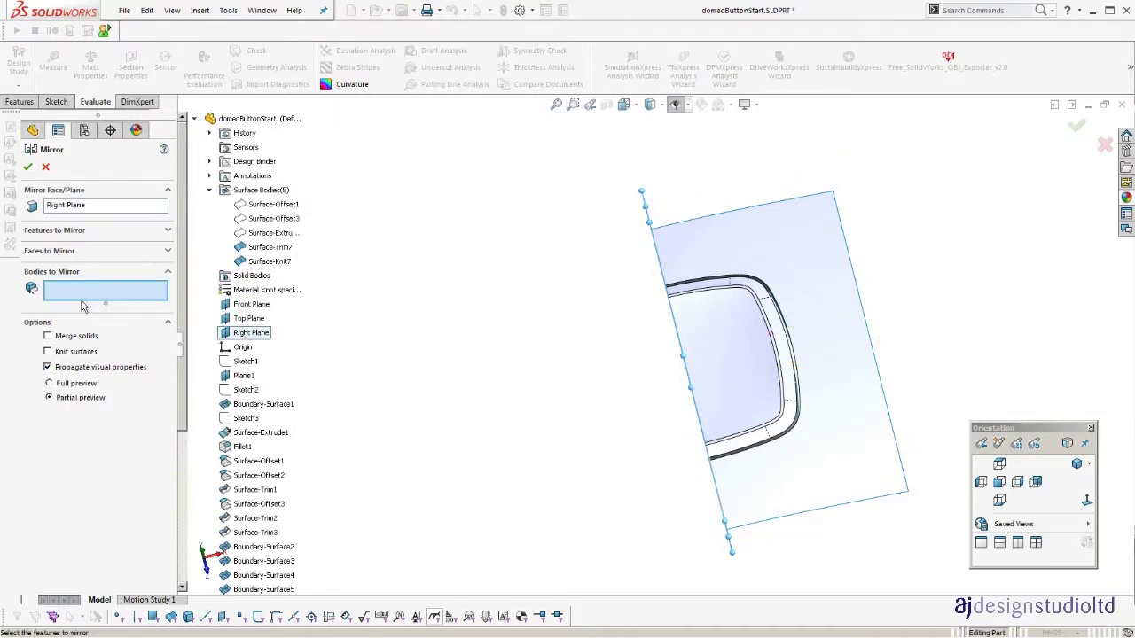
pyautogui.click(737, 325)
pyautogui.click(750, 253)
pyautogui.moveTo(751, 253); pyautogui.dragTo(669, 270, button='middle')
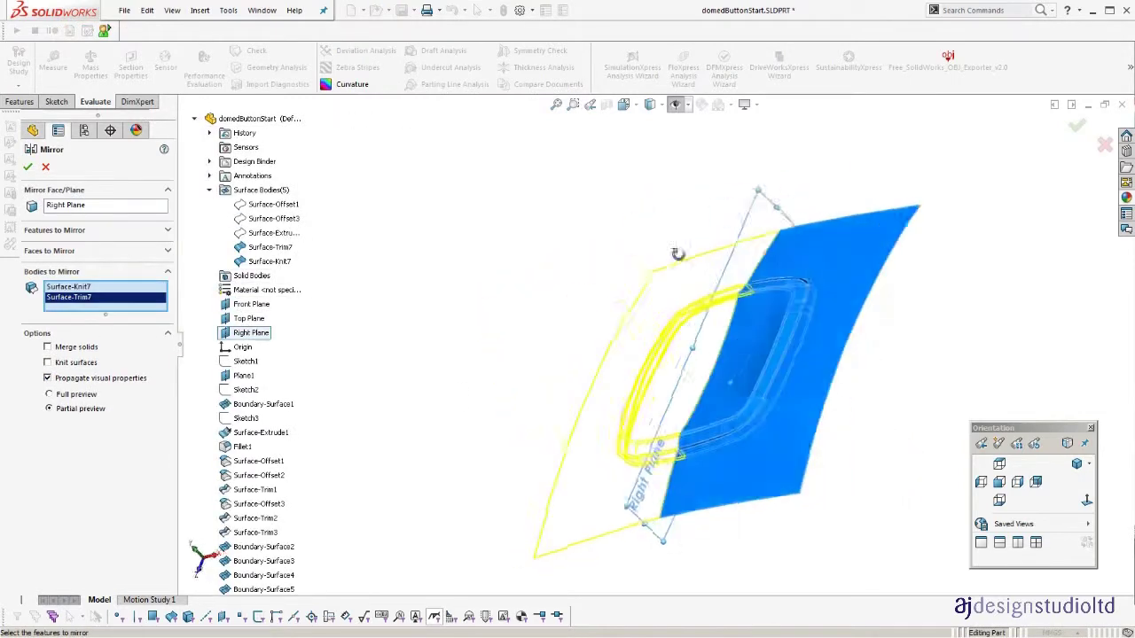
pyautogui.rightClick(669, 271)
# Accept the mirror and knit the two halves of the outer main surface into one surface.
pyautogui.moveTo(433, 286); pyautogui.dragTo(572, 255, button='middle')
pyautogui.press('k')
pyautogui.click(651, 203)
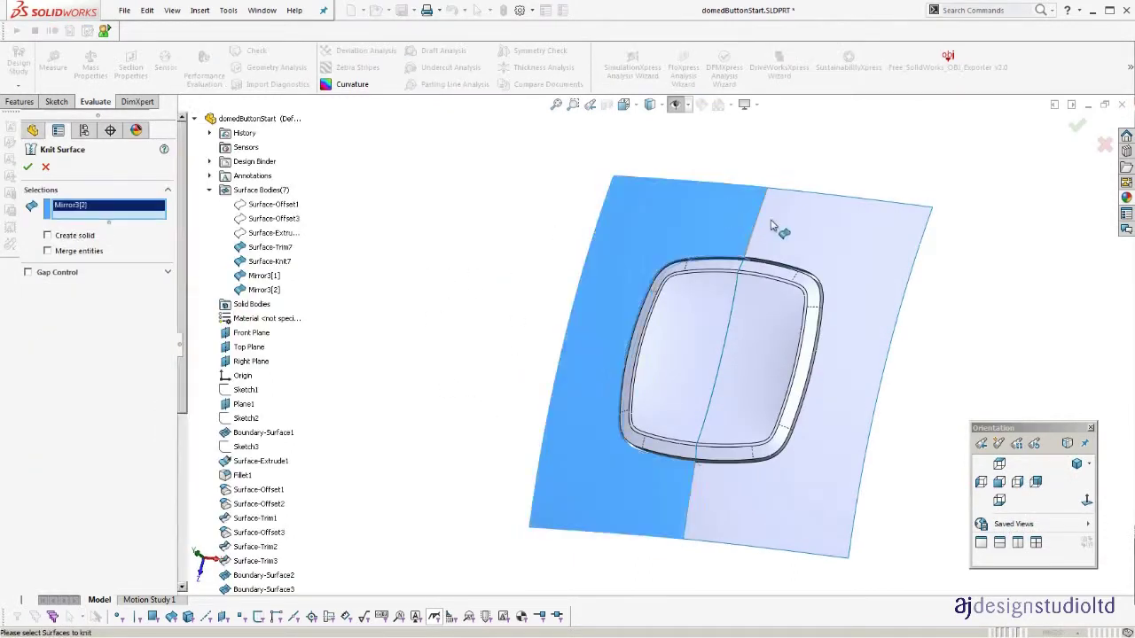
pyautogui.click(800, 232)
pyautogui.rightClick(783, 244)
# Knit the original and mirrored halves of the domed button, leaving the outer surface out of the selection.
pyautogui.press('k')
pyautogui.click(693, 312)
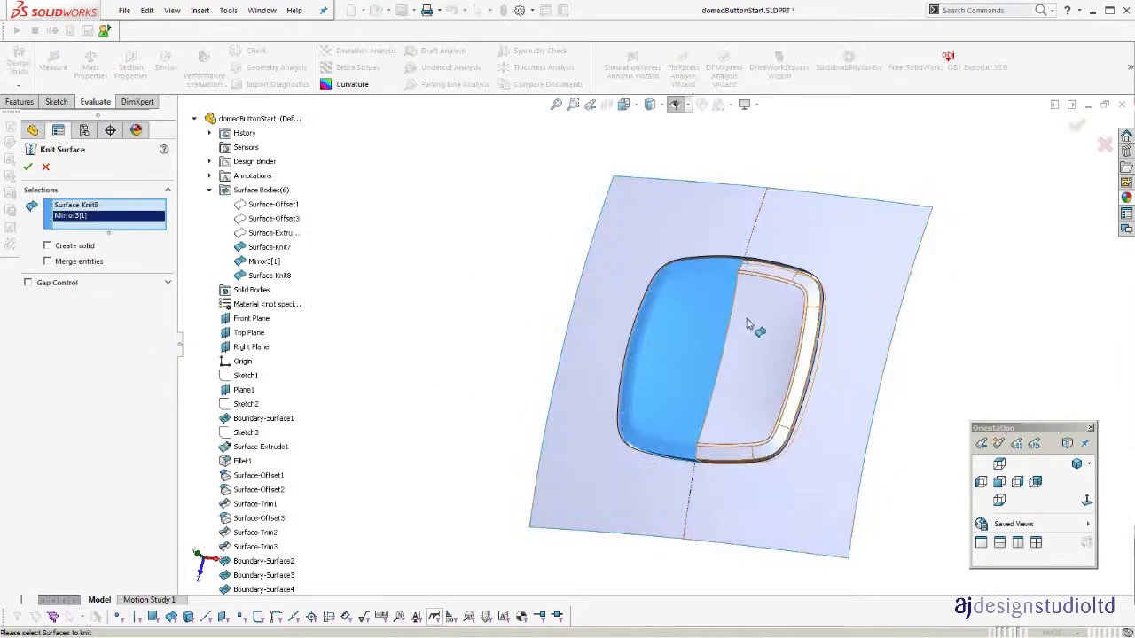
pyautogui.click(755, 326)
pyautogui.rightClick(151, 229)
pyautogui.click(203, 235)
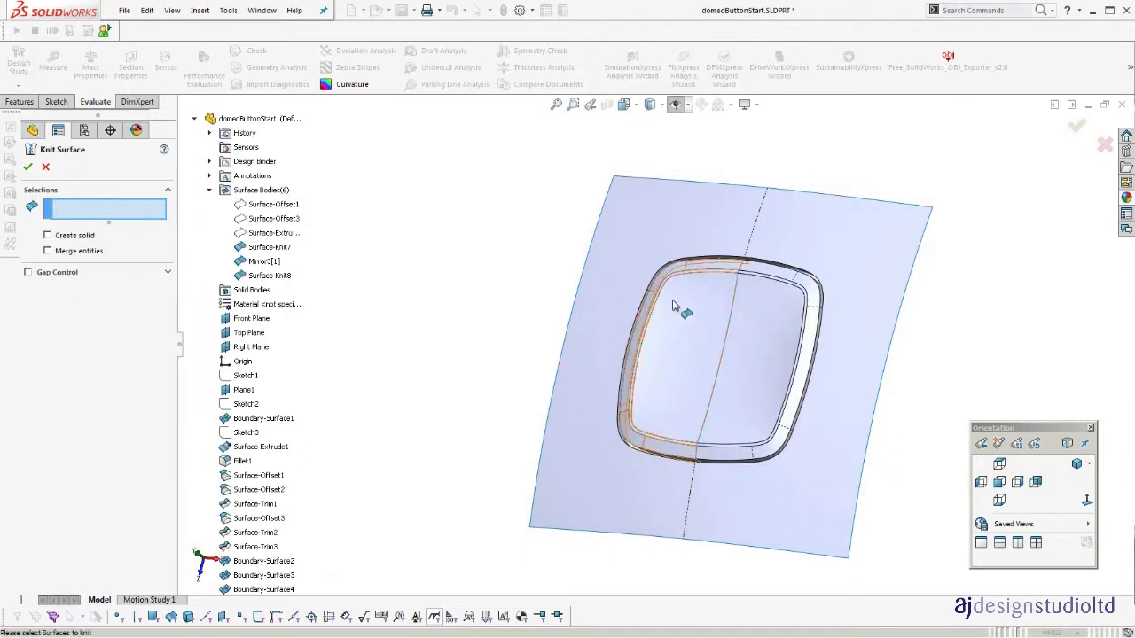
pyautogui.click(674, 306)
pyautogui.click(697, 317)
pyautogui.press('Return')
# Examine the completed button and surrounding gap from several angles, toggling the curvature display on the knitted surfaces.
pyautogui.scroll(-3, 743, 365)
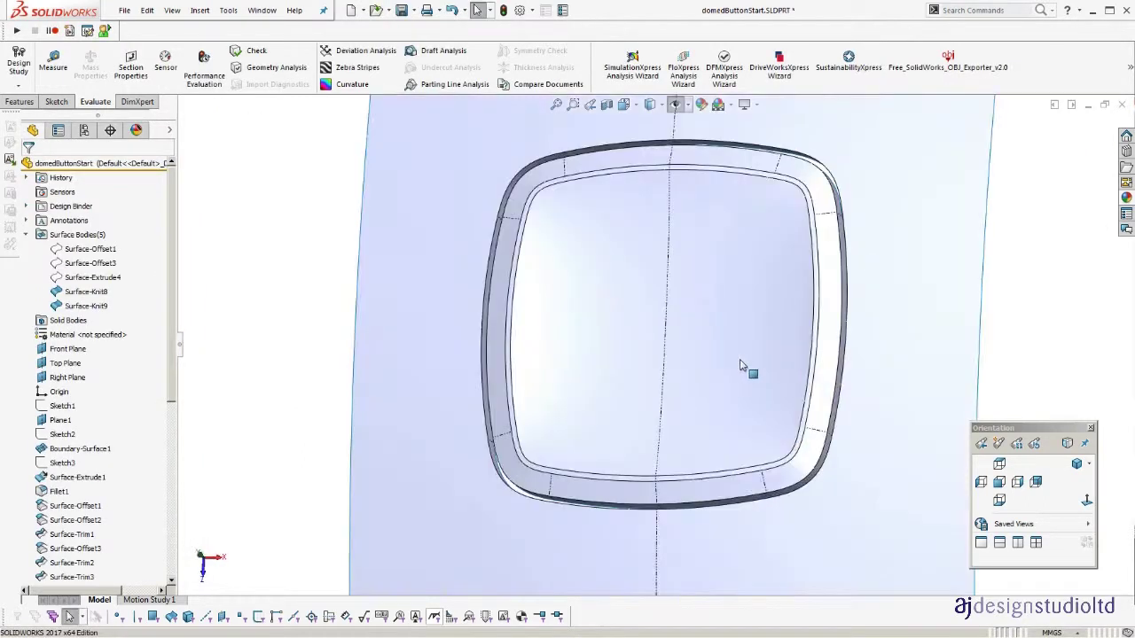
pyautogui.scroll(3, 742, 349)
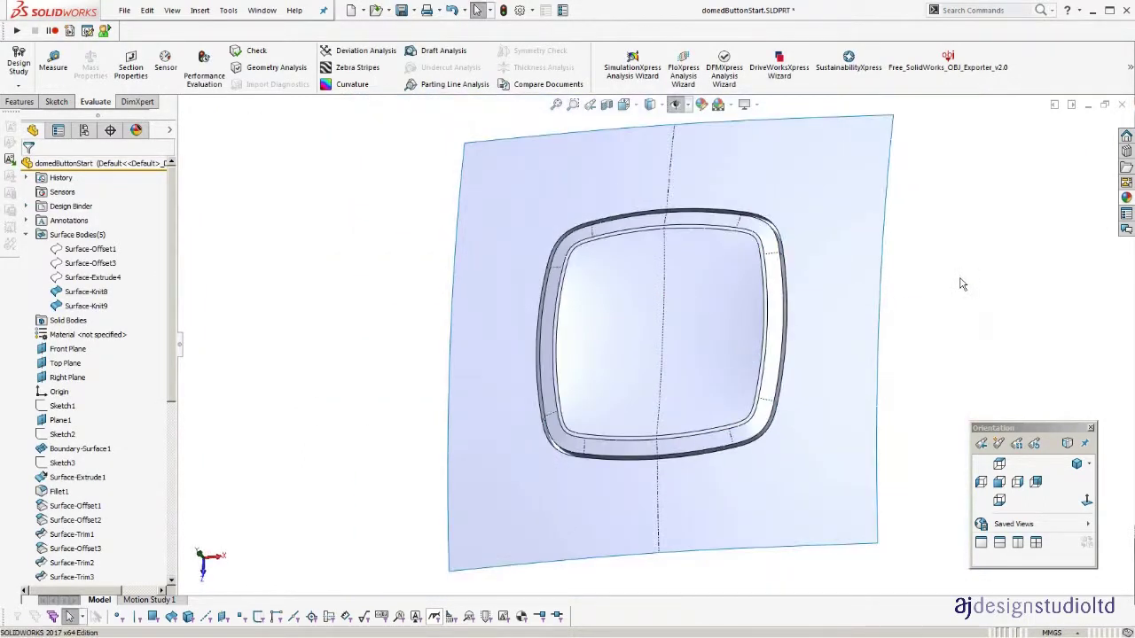
pyautogui.moveTo(720, 334); pyautogui.dragTo(683, 364, button='middle')
pyautogui.scroll(-4, 642, 424)
pyautogui.press('Return')
pyautogui.moveTo(643, 424); pyautogui.dragTo(599, 435, button='middle')
pyautogui.press('c')
pyautogui.moveTo(674, 342); pyautogui.dragTo(646, 335, button='middle')
pyautogui.scroll(-4, 706, 296)
pyautogui.press('c')
pyautogui.scroll(2, 697, 297)
pyautogui.scroll(-3, 642, 321)
pyautogui.scroll(5, 620, 304)
pyautogui.keyDown('ctrl'); pyautogui.moveTo(344, 183); pyautogui.dragTo(283, 158, button='middle'); pyautogui.keyUp('ctrl')
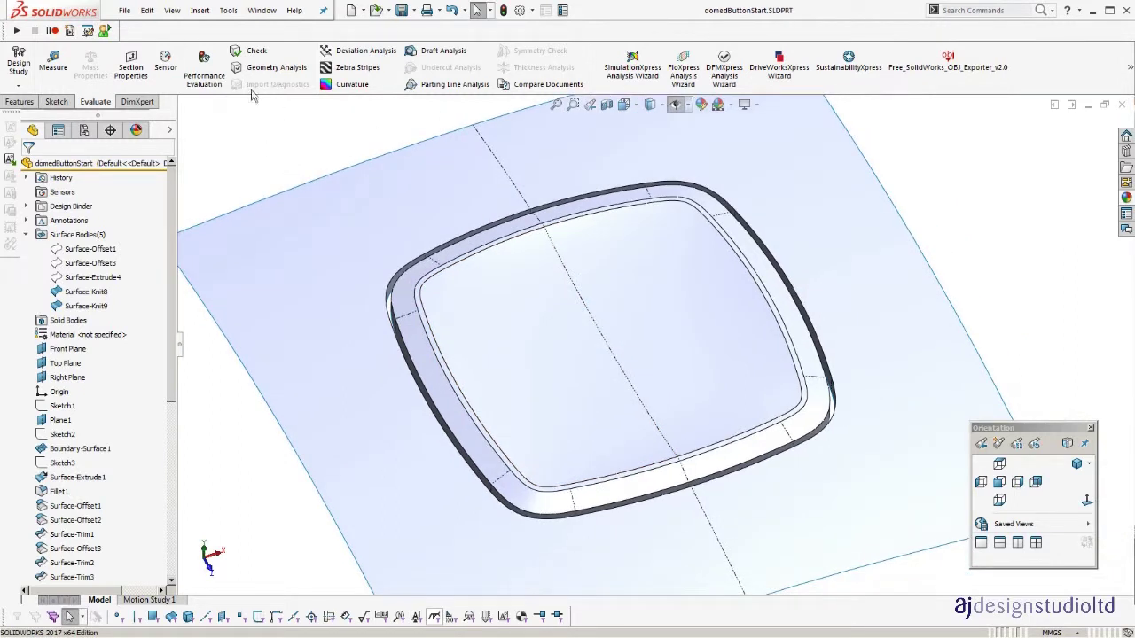
pyautogui.moveTo(485, 310); pyautogui.dragTo(543, 241, button='middle')
# Try 10 mm for the 6 mm spline dimension in Sketch4, rebuild, and check the dome's curvature display.
pyautogui.moveTo(171, 368); pyautogui.dragTo(177, 552)
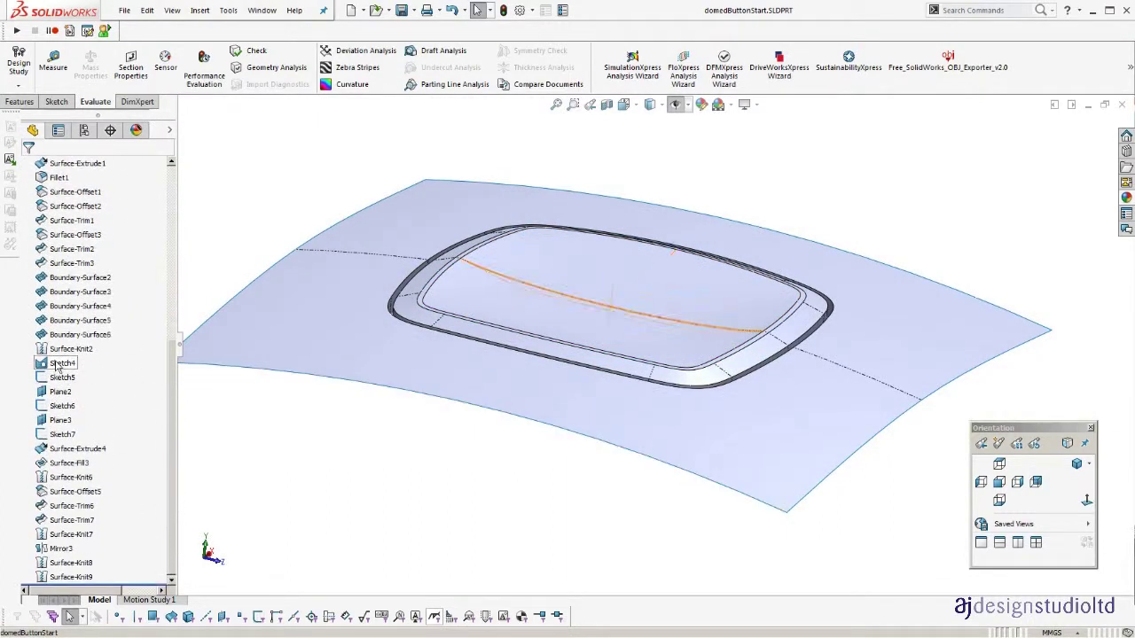
pyautogui.scroll(-4, 435, 280)
pyautogui.moveTo(568, 301); pyautogui.dragTo(586, 315, button='middle')
pyautogui.doubleClick(567, 375)
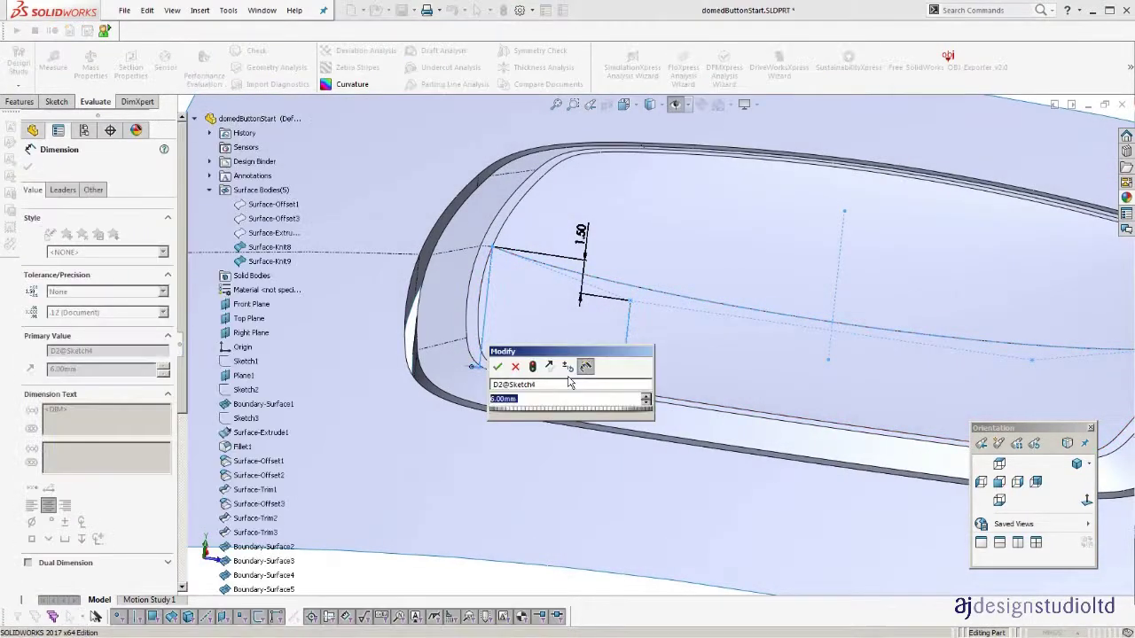
pyautogui.write('10')
pyautogui.press('Return')
pyautogui.moveTo(716, 343); pyautogui.dragTo(745, 379, button='middle')
pyautogui.hotkey('ctrl', 'b')
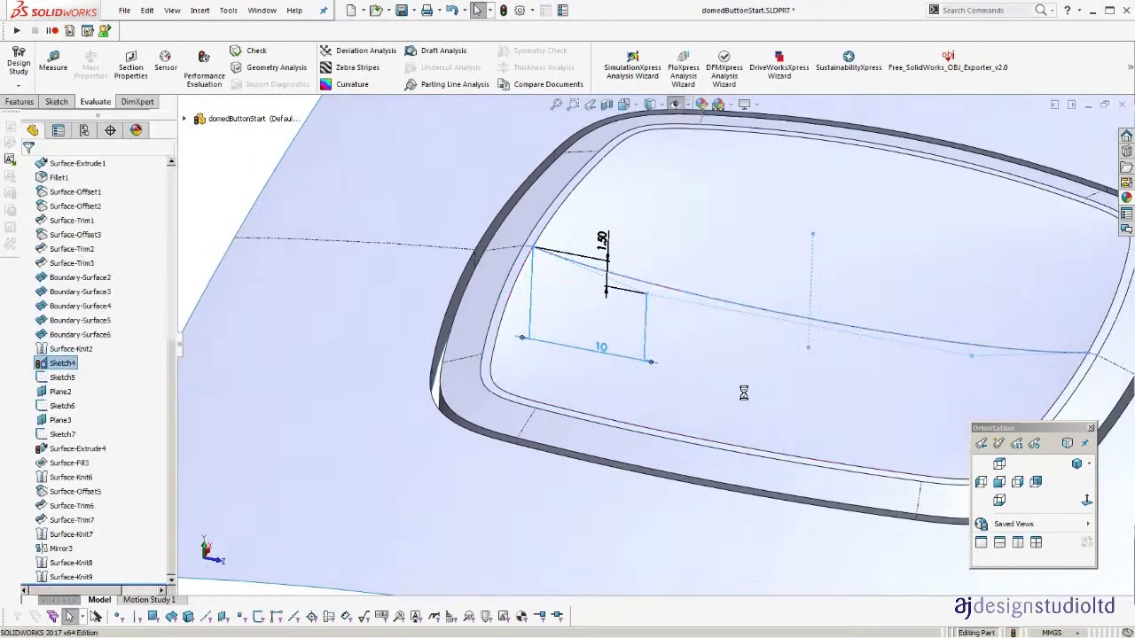
pyautogui.moveTo(754, 325)
pyautogui.mouseDown(button='middle')
pyautogui.moveTo(742, 444)
pyautogui.moveTo(752, 365)
pyautogui.moveTo(733, 319)
pyautogui.moveTo(765, 456)
pyautogui.moveTo(754, 231)
pyautogui.moveTo(684, 343)
pyautogui.moveTo(729, 392)
pyautogui.moveTo(742, 209)
pyautogui.moveTo(759, 263)
pyautogui.moveTo(750, 267)
pyautogui.mouseUp(button='middle')
pyautogui.press('c')
pyautogui.press('c')
pyautogui.moveTo(717, 315); pyautogui.dragTo(762, 404, button='middle')
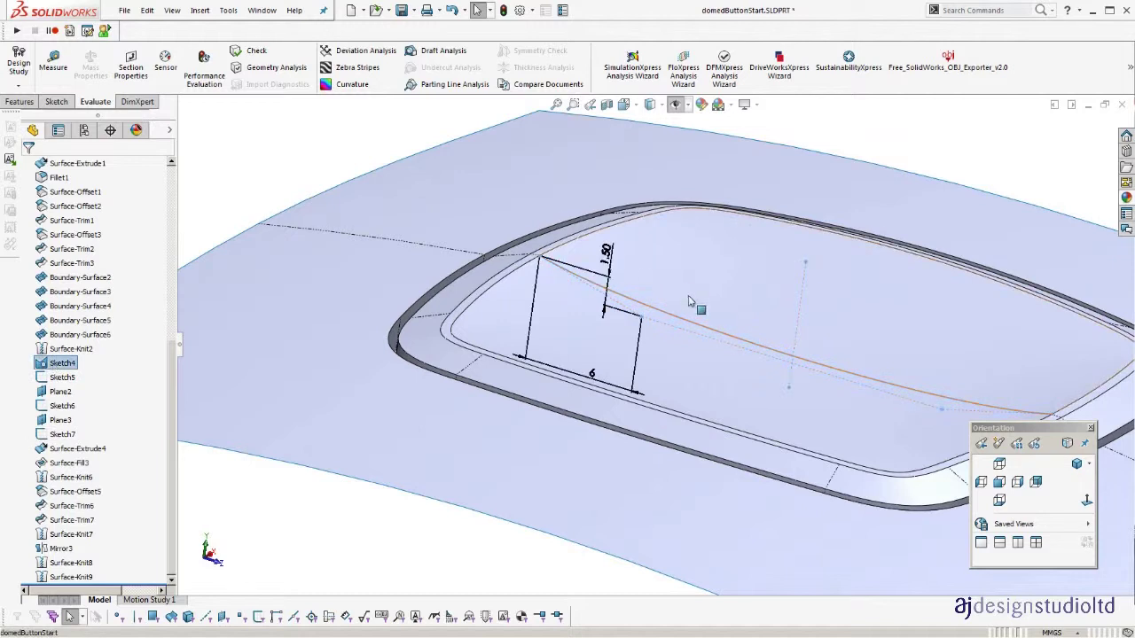
# Set the 1.50 mm spline height dimension in Sketch4 to 1 mm.
pyautogui.doubleClick(608, 254)
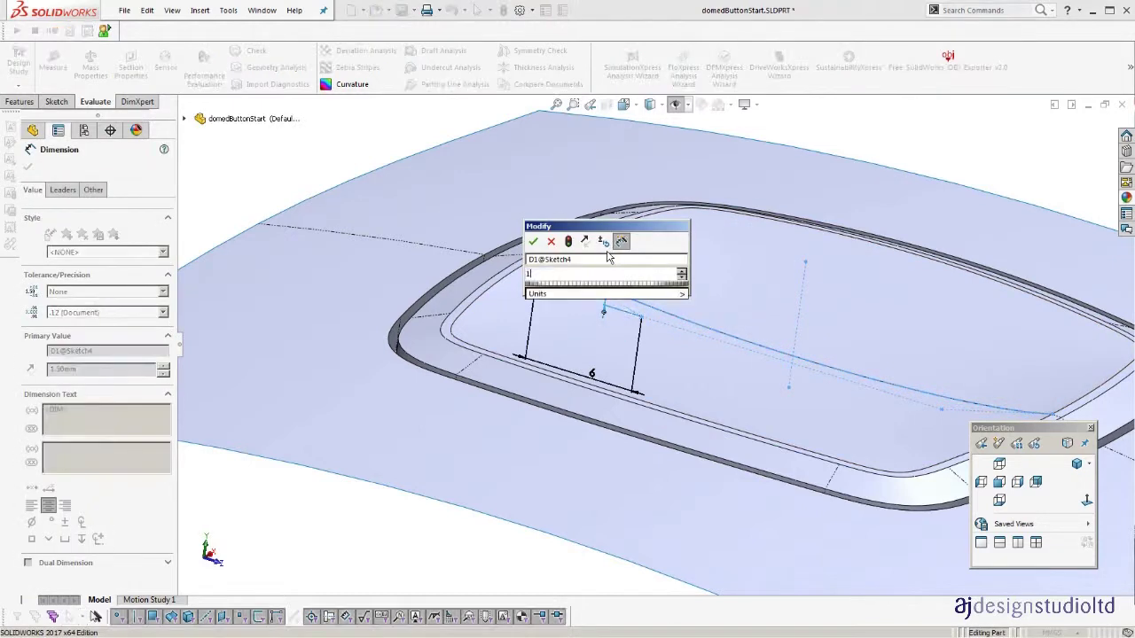
pyautogui.write('1')
pyautogui.press('Return')
pyautogui.click(919, 157)
# Examine the reshaped dome with the curvature display and against its profile sketches.
pyautogui.moveTo(822, 332); pyautogui.dragTo(698, 245, button='middle')
pyautogui.scroll(2, 733, 386)
pyautogui.press('c')
pyautogui.press('z')
pyautogui.press('Return')
pyautogui.press('z')
pyautogui.scroll(-3, 676, 322)
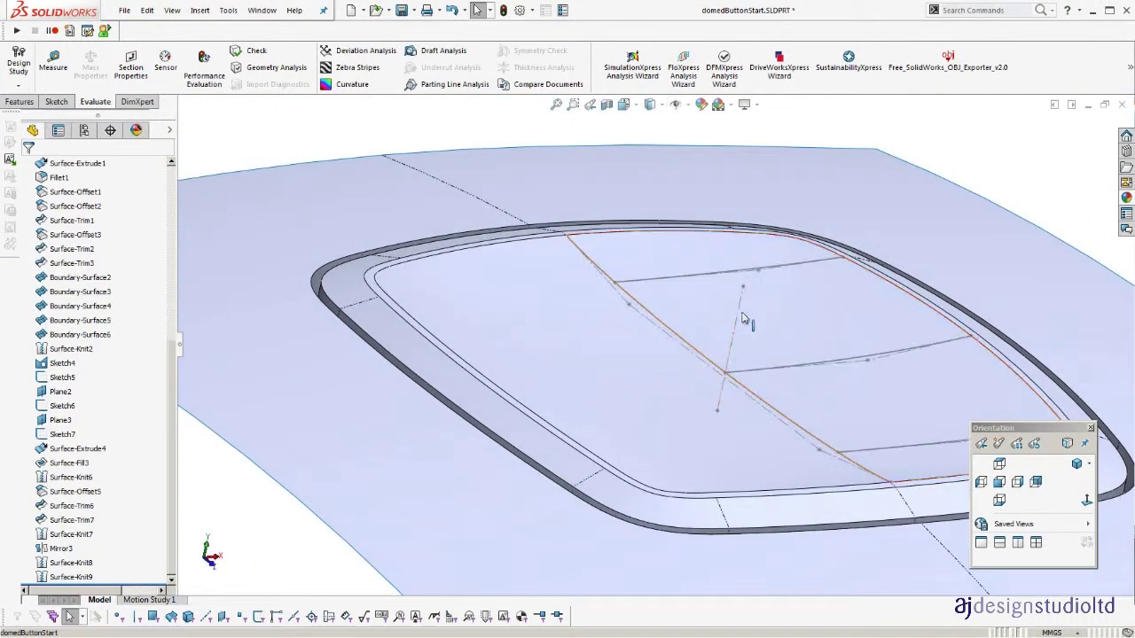
pyautogui.scroll(3, 754, 288)
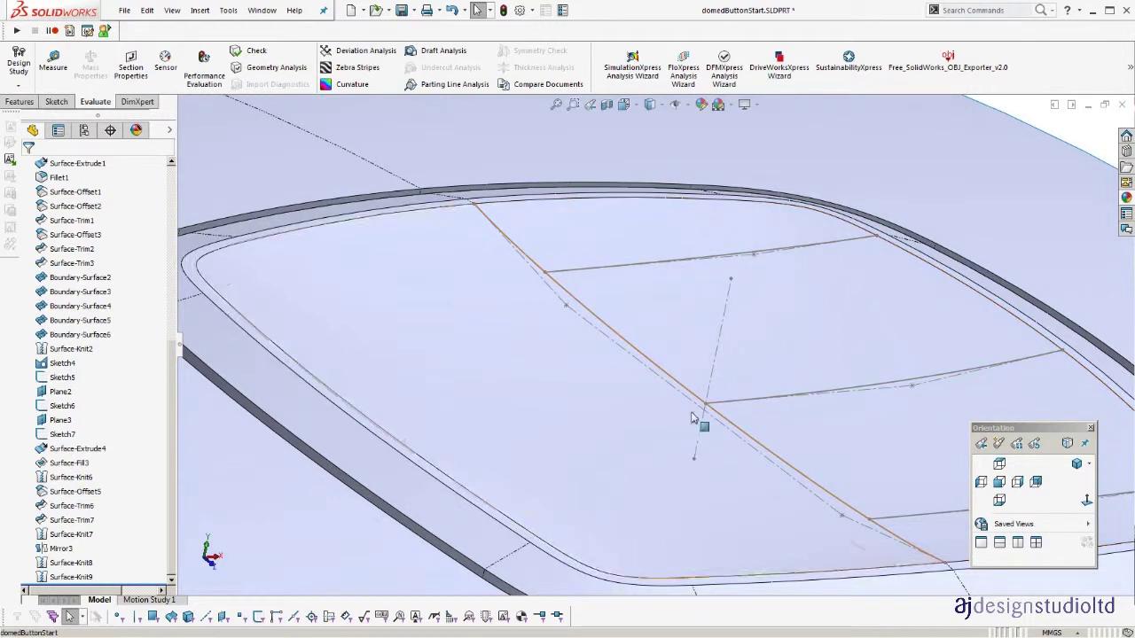
pyautogui.scroll(-5, 682, 408)
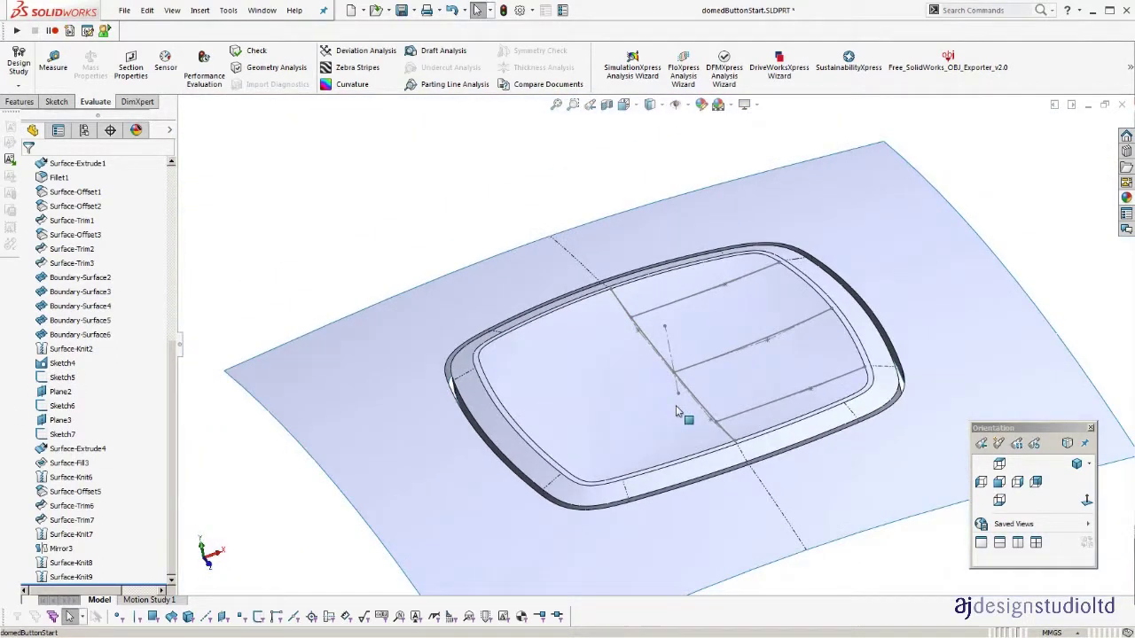
pyautogui.press('h')
pyautogui.moveTo(722, 360); pyautogui.dragTo(743, 433, button='middle')
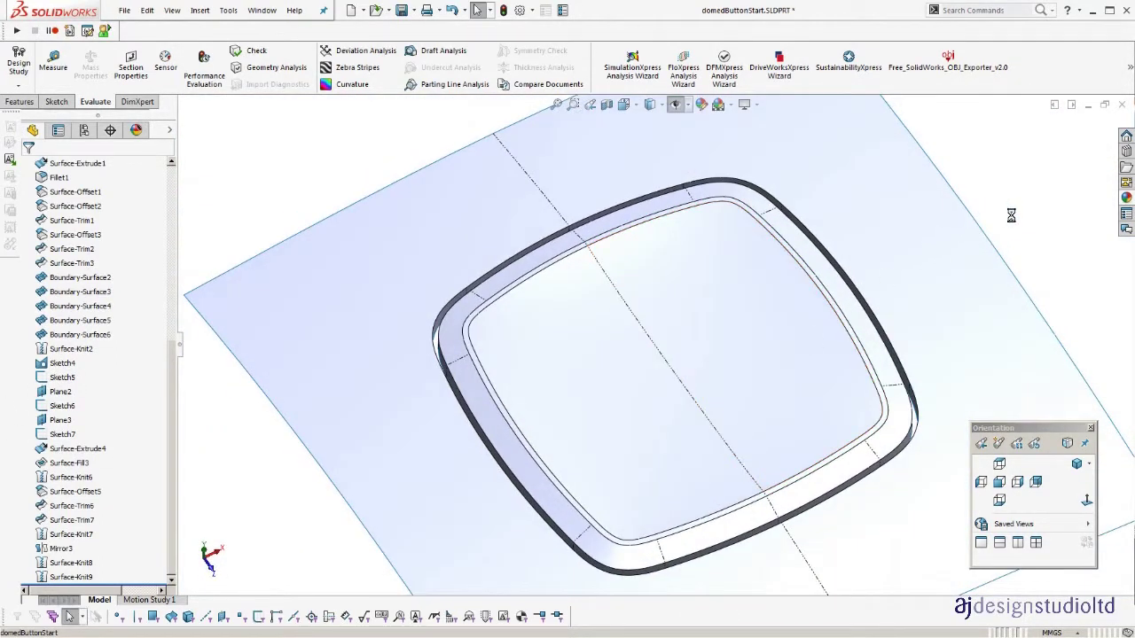
# Set the Surface-Offset2 distance to 0.25 mm.
pyautogui.scroll(4, 71, 193)
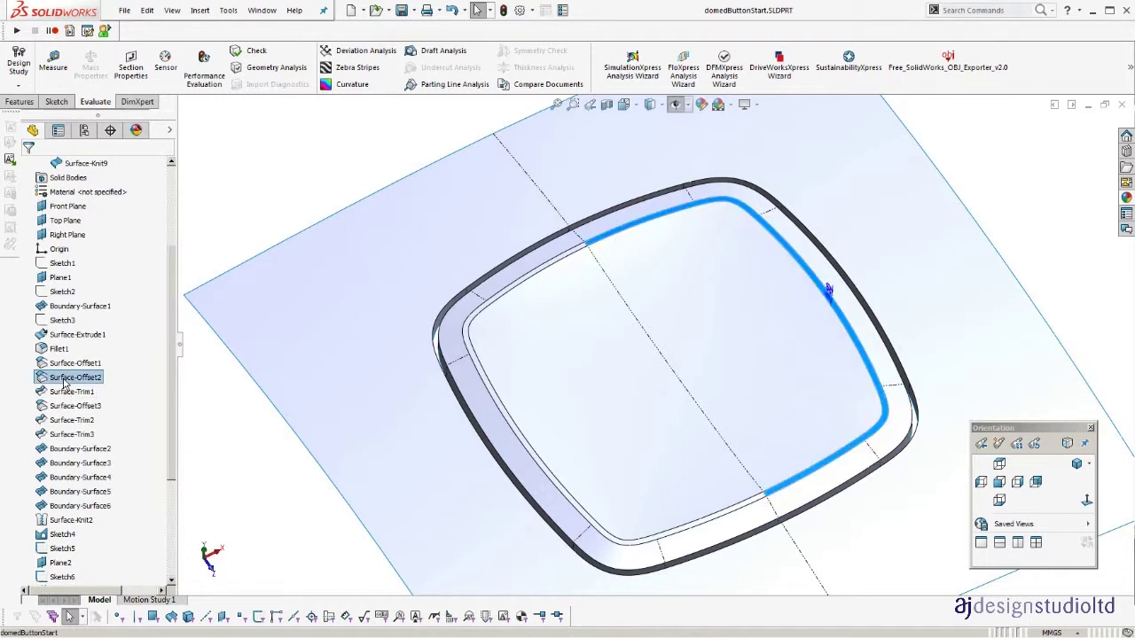
pyautogui.moveTo(795, 366); pyautogui.dragTo(844, 276, button='middle')
pyautogui.doubleClick(784, 316)
pyautogui.press('Return')
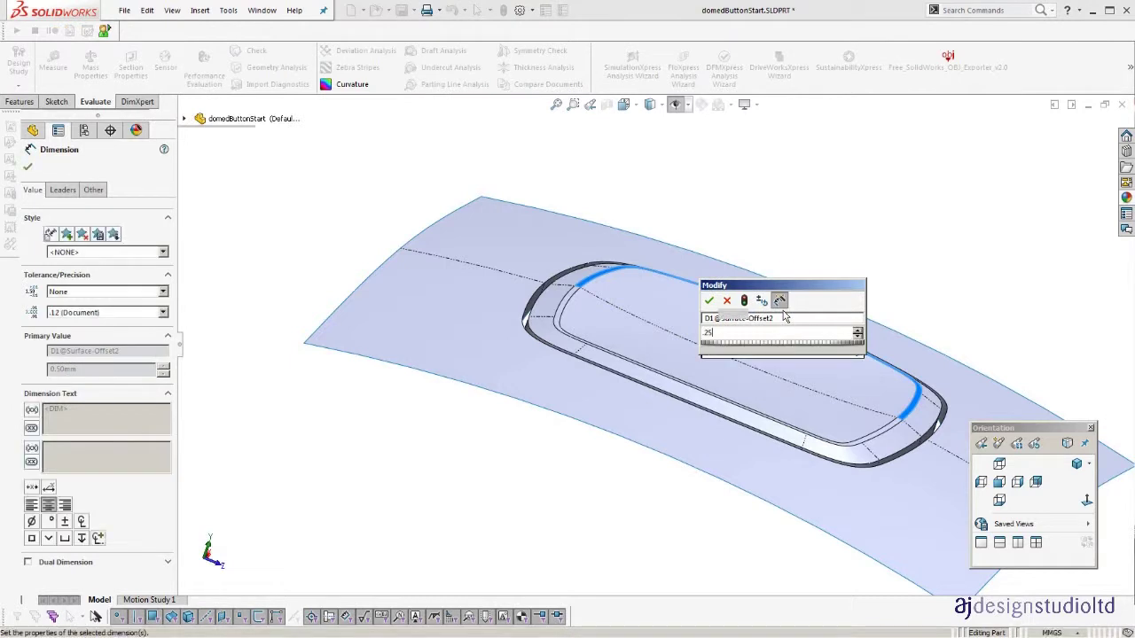
pyautogui.click(856, 240)
# Examine the lowered button from the side and check its surfaces with the Curvature and Zebra Stripes displays.
pyautogui.scroll(-3, 798, 367)
pyautogui.moveTo(730, 405); pyautogui.dragTo(737, 350, button='middle')
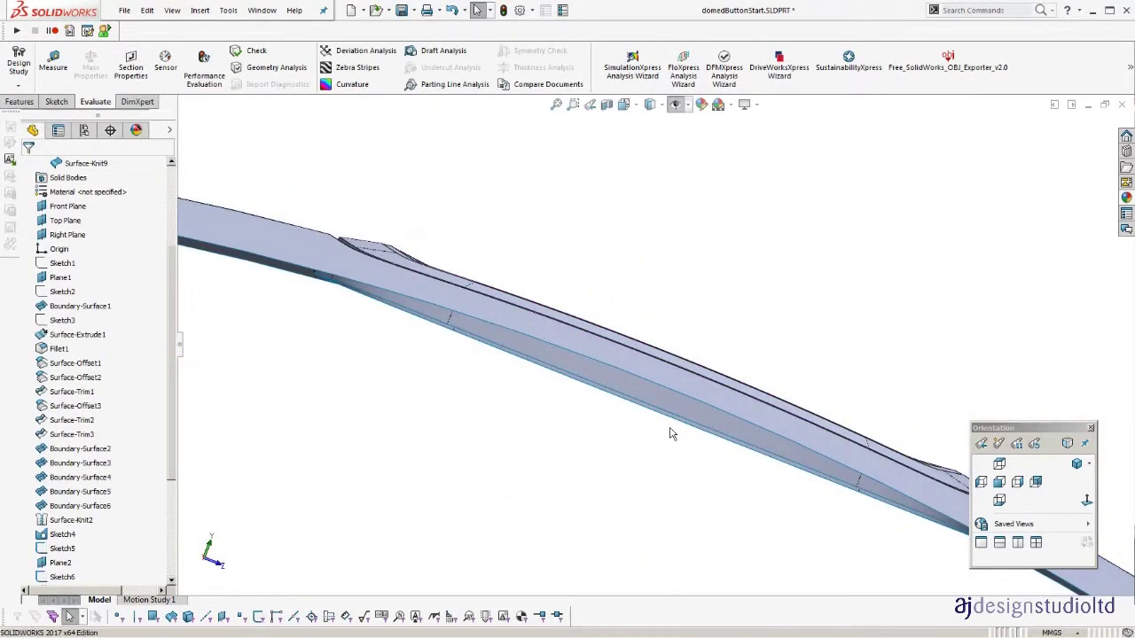
pyautogui.moveTo(656, 319); pyautogui.dragTo(710, 275, button='middle')
pyautogui.click(352, 84)
pyautogui.click(352, 84)
pyautogui.click(358, 68)
pyautogui.click(31, 163)
pyautogui.press('z')
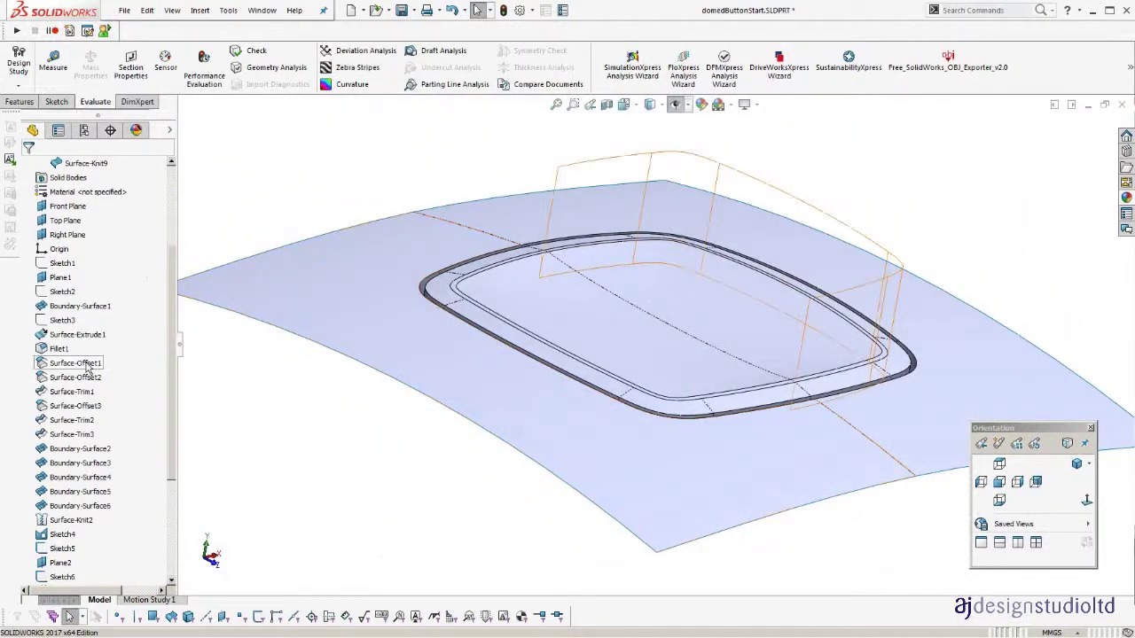
# Set the Surface-Offset2 distance to 2 mm and rebuild the button.
pyautogui.doubleClick(795, 289)
pyautogui.write('2')
pyautogui.press('Return')
pyautogui.click(961, 184)
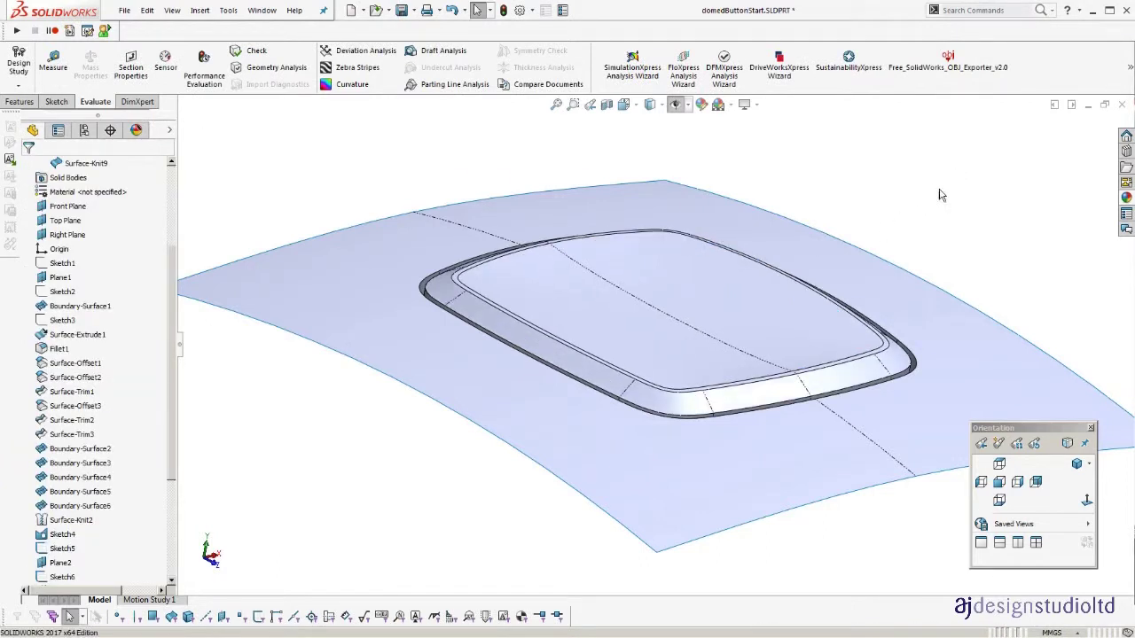
pyautogui.moveTo(896, 233); pyautogui.dragTo(637, 409, button='middle')
pyautogui.moveTo(743, 390); pyautogui.dragTo(798, 356, button='middle')
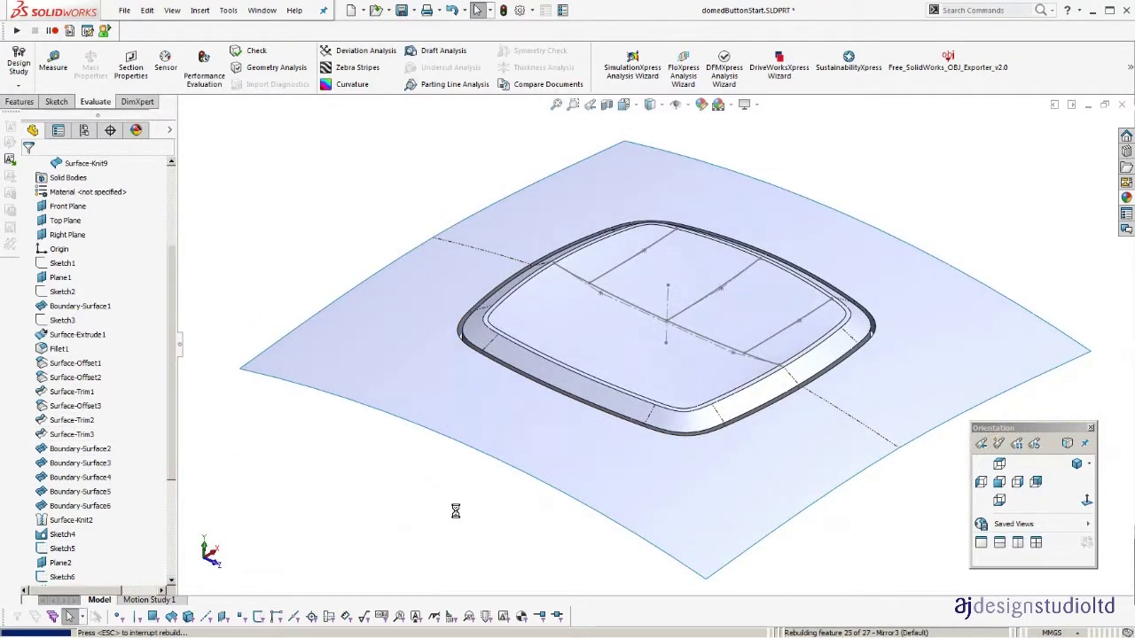
pyautogui.moveTo(456, 512); pyautogui.dragTo(665, 344, button='middle')
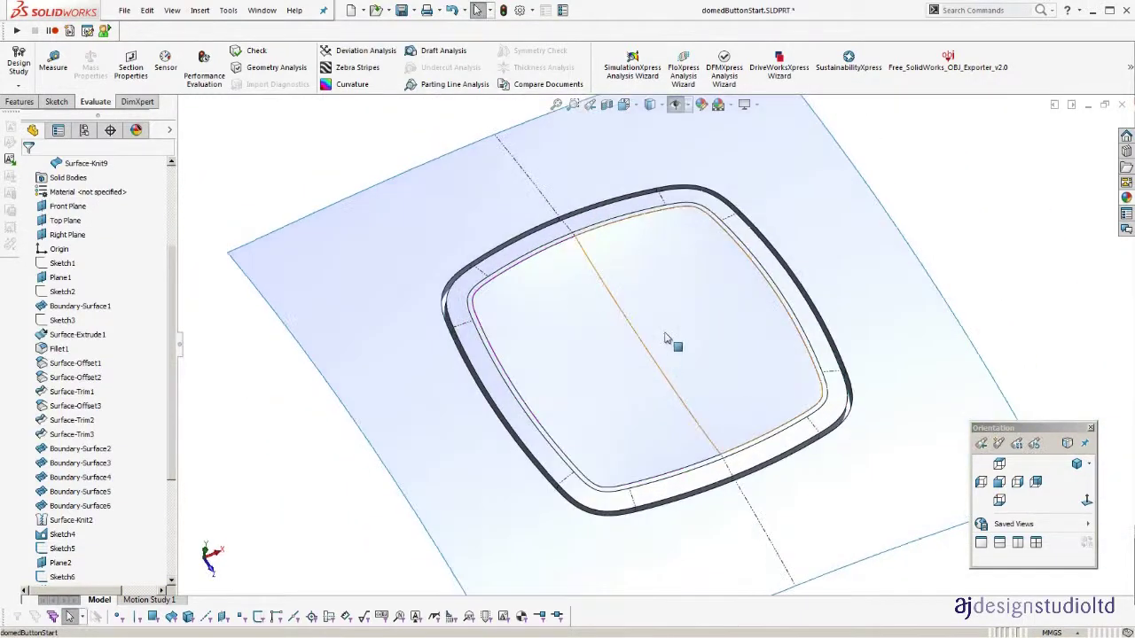
pyautogui.moveTo(665, 335); pyautogui.dragTo(659, 365, button='middle')
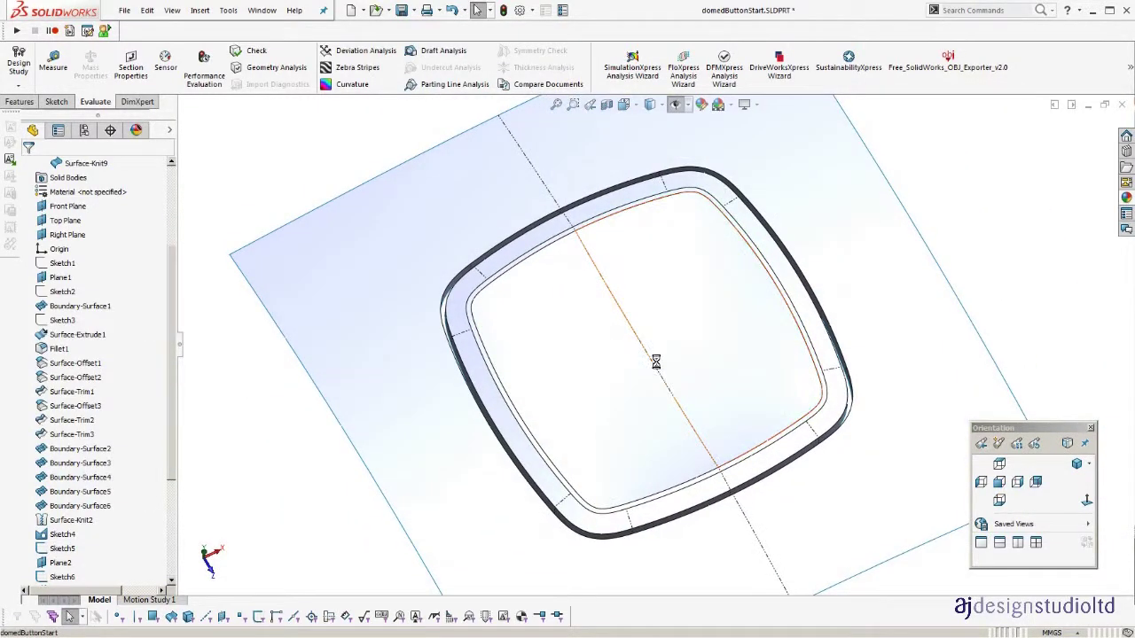